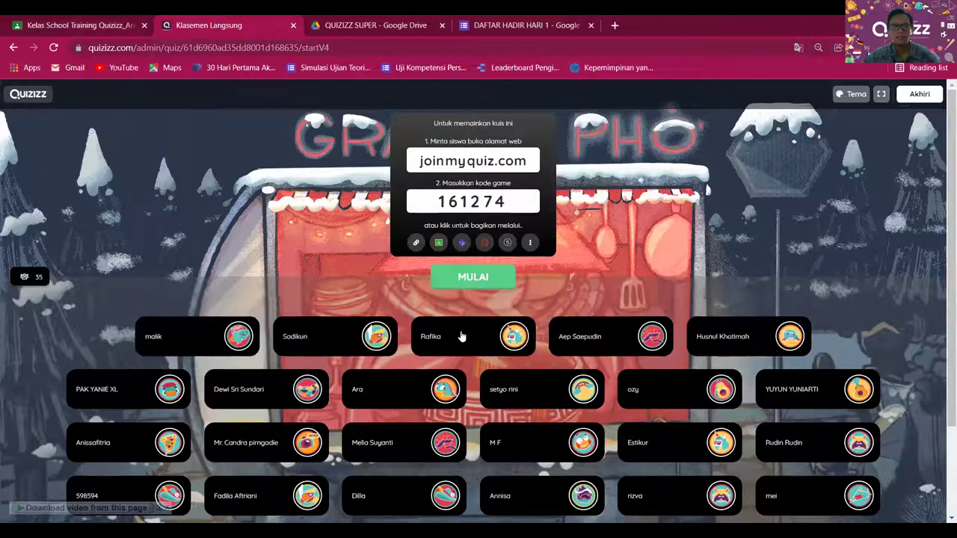
Switch to the 'Kelas School Training Quizizz' Google Classroom tab
{"action": "left_click", "coordinate": [104, 27]}
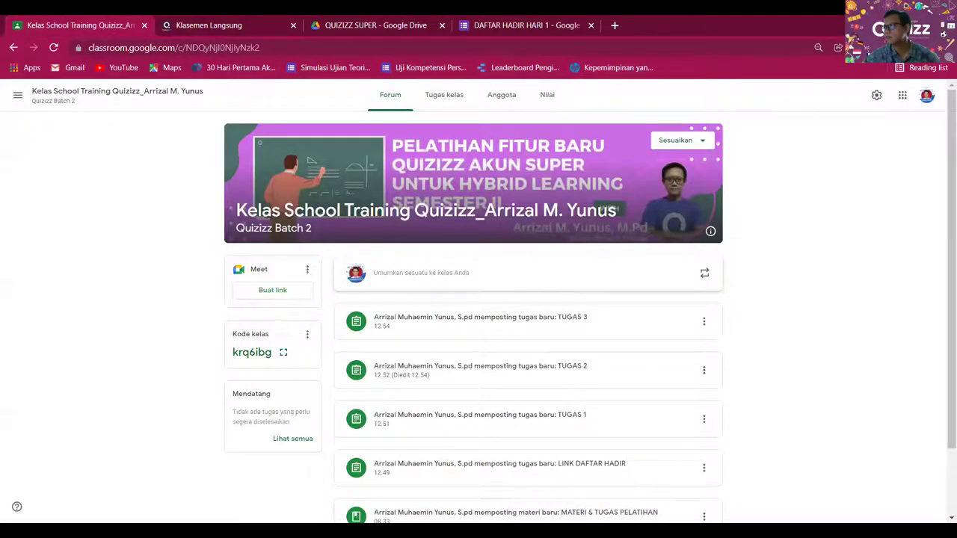
Close the Classroom tab with Ctrl+W to return to the Quizizz lobby, code 161274
{"action": "key", "text": "ctrl+w"}
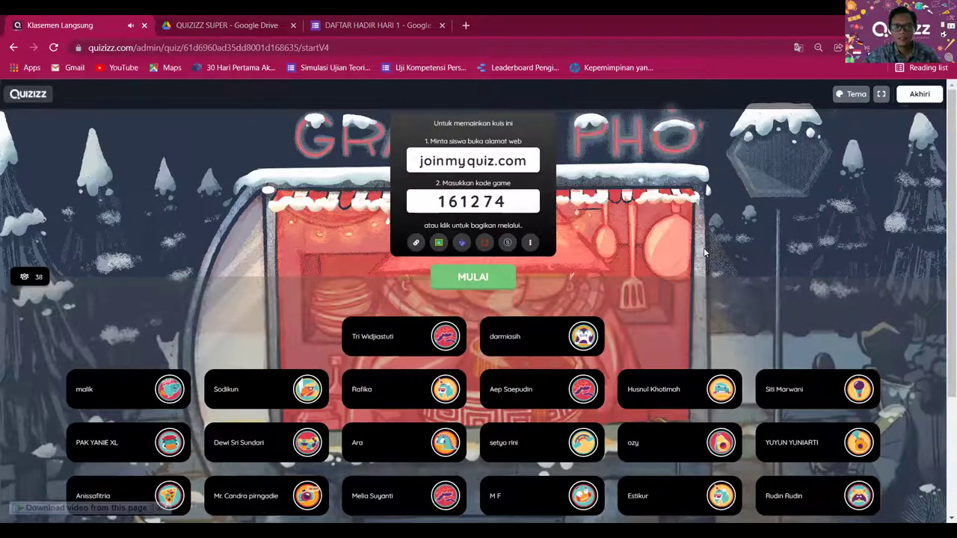
Start the game with MULAI and scroll through the live leaderboard
{"action": "left_click", "coordinate": [470, 279]}
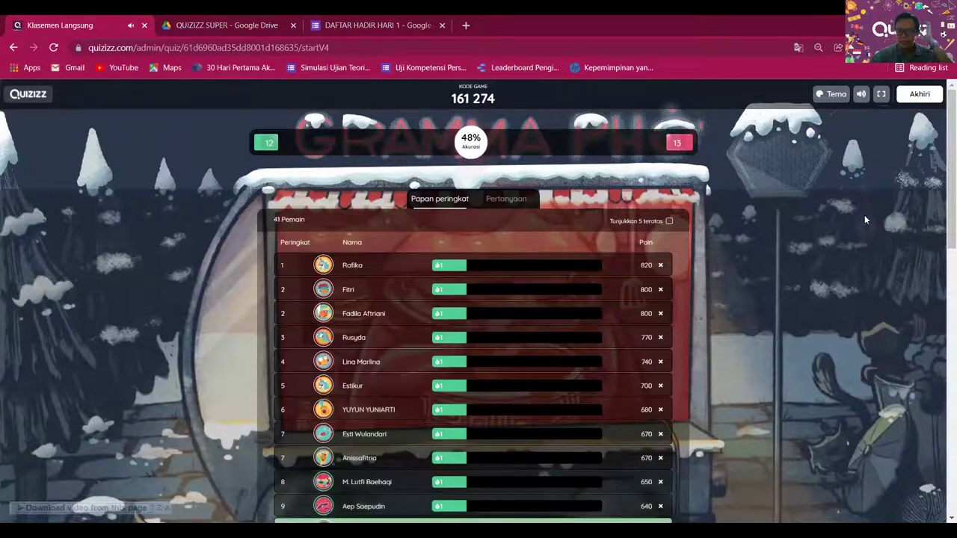
{"action": "scroll", "coordinate": [601, 366], "scroll_direction": "down", "scroll_amount": 3}
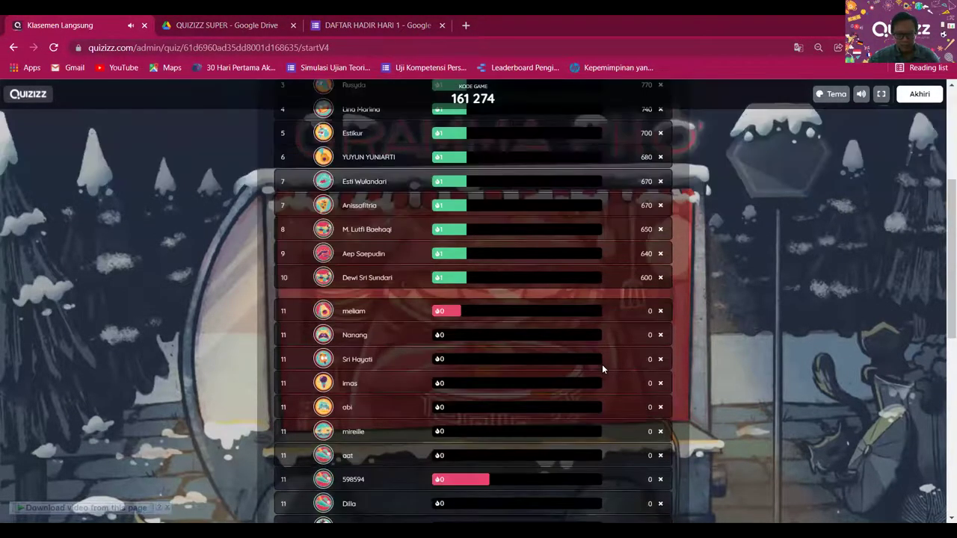
{"action": "scroll", "coordinate": [739, 196], "scroll_direction": "up", "scroll_amount": 3}
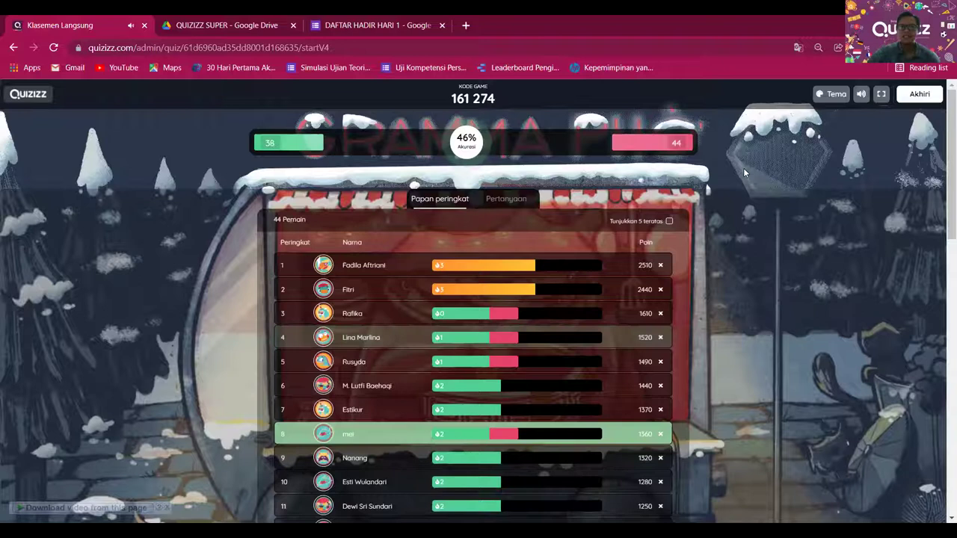
Preview the Summer, Football and Nineties themes, then settle on Dark night
{"action": "left_click", "coordinate": [836, 98]}
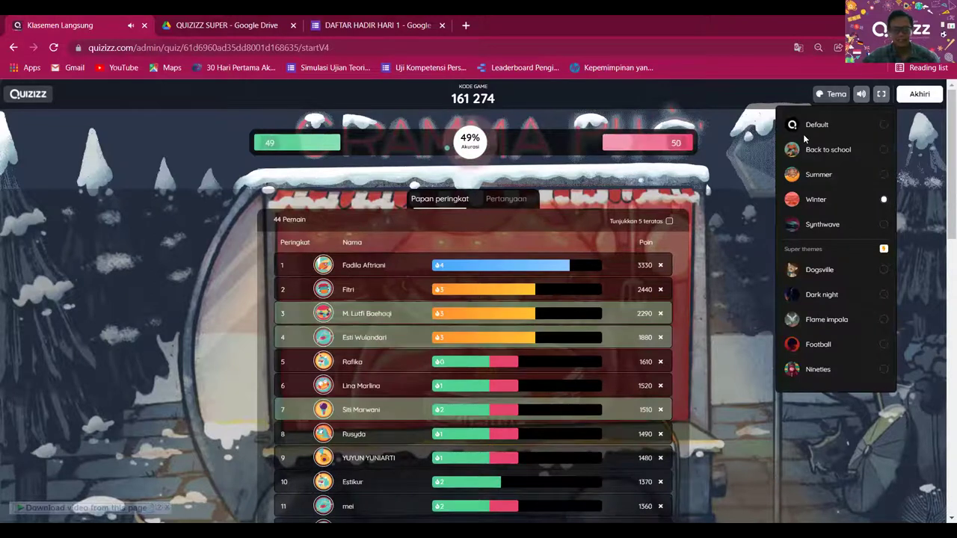
{"action": "left_click", "coordinate": [753, 133]}
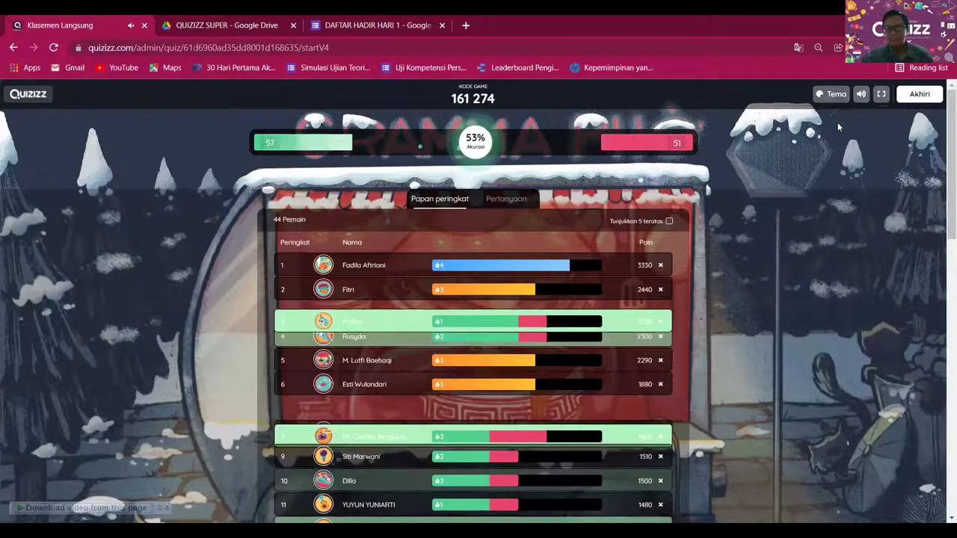
{"action": "left_click", "coordinate": [836, 93]}
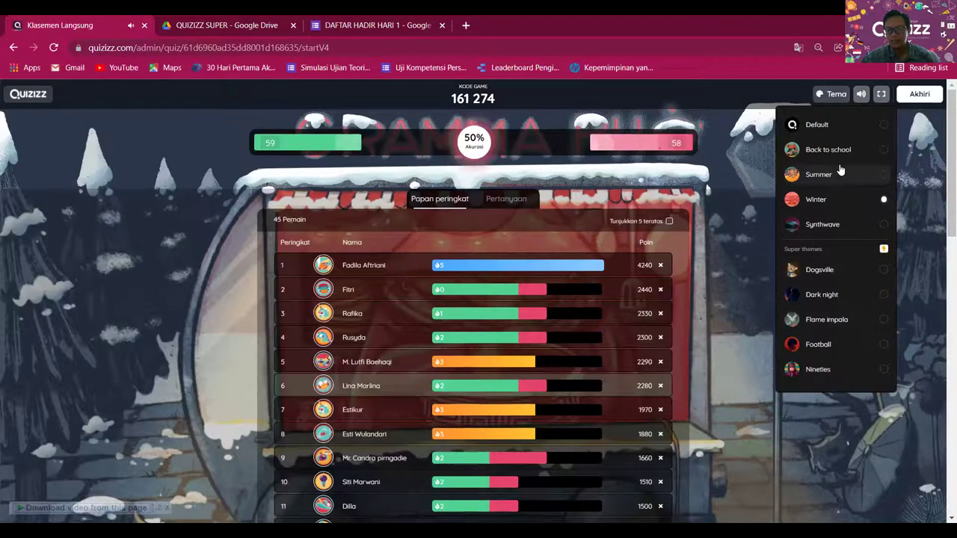
{"action": "left_click", "coordinate": [839, 176]}
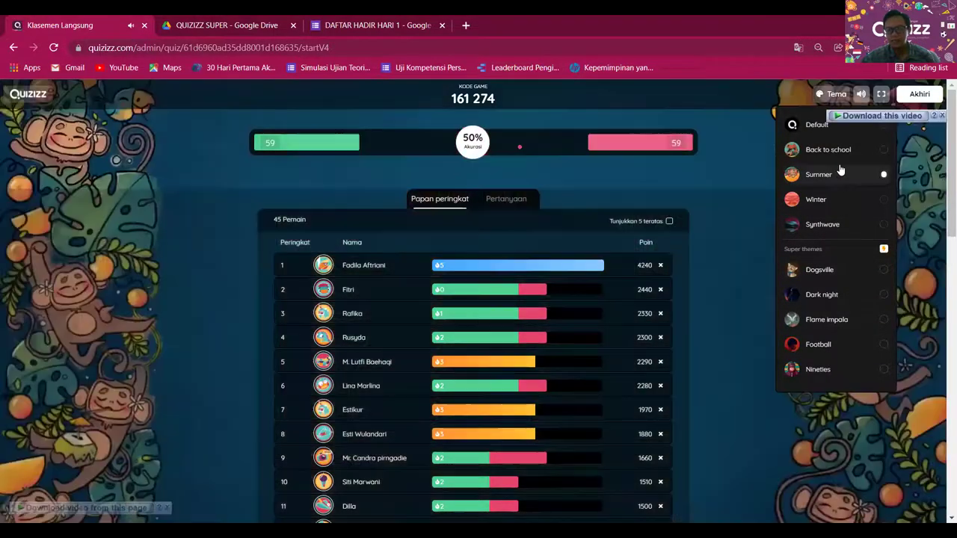
{"action": "left_click", "coordinate": [841, 345]}
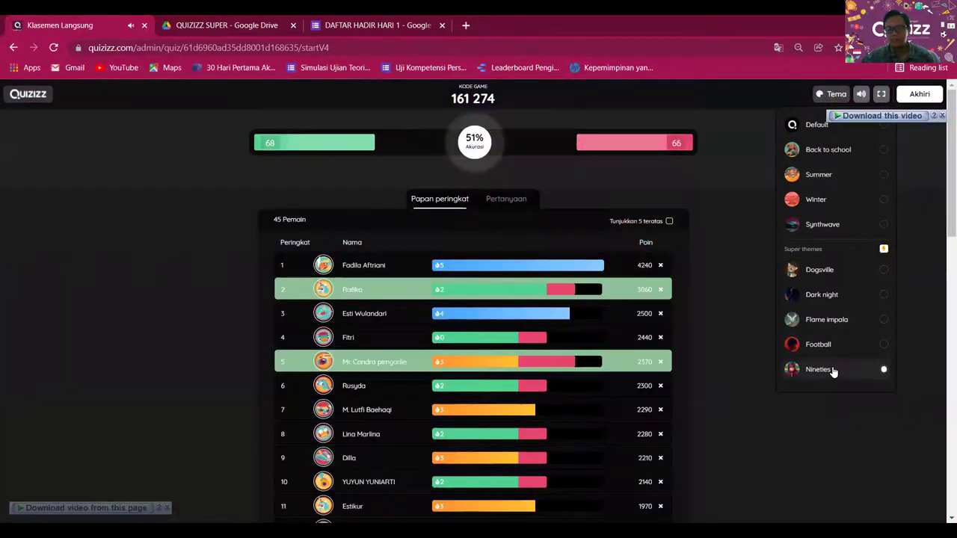
{"action": "left_click", "coordinate": [833, 371]}
{"action": "left_click", "coordinate": [828, 295]}
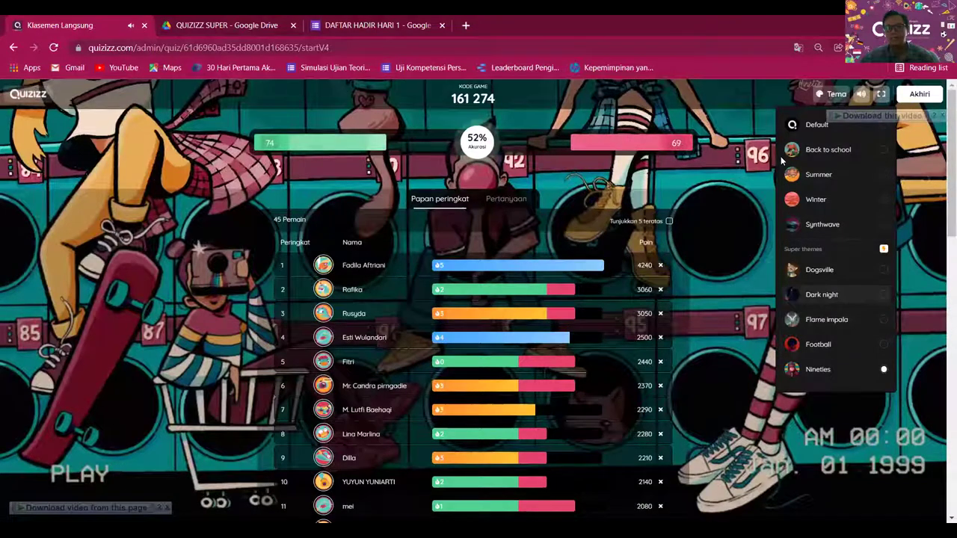
{"action": "left_click", "coordinate": [750, 103]}
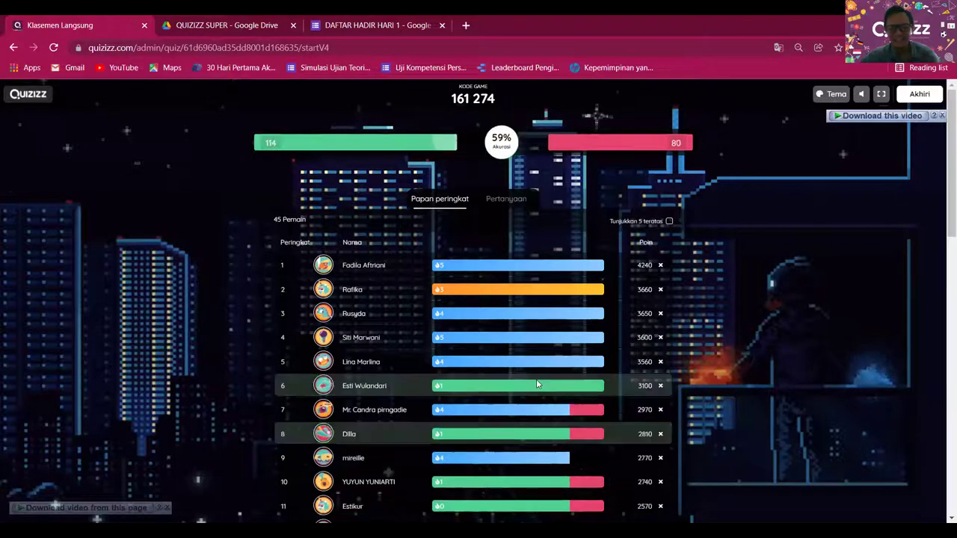
Scroll the leaderboard down to the last rank and slightly back up
{"action": "scroll", "coordinate": [540, 395], "scroll_direction": "down", "scroll_amount": 2}
{"action": "scroll", "coordinate": [598, 432], "scroll_direction": "down", "scroll_amount": 2}
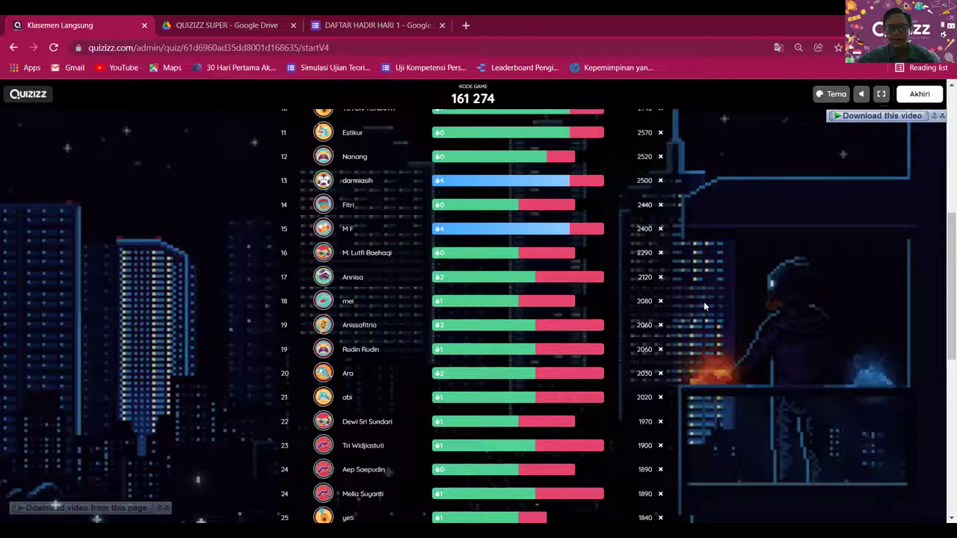
{"action": "scroll", "coordinate": [707, 301], "scroll_direction": "down", "scroll_amount": 2}
{"action": "scroll", "coordinate": [712, 303], "scroll_direction": "down", "scroll_amount": 3}
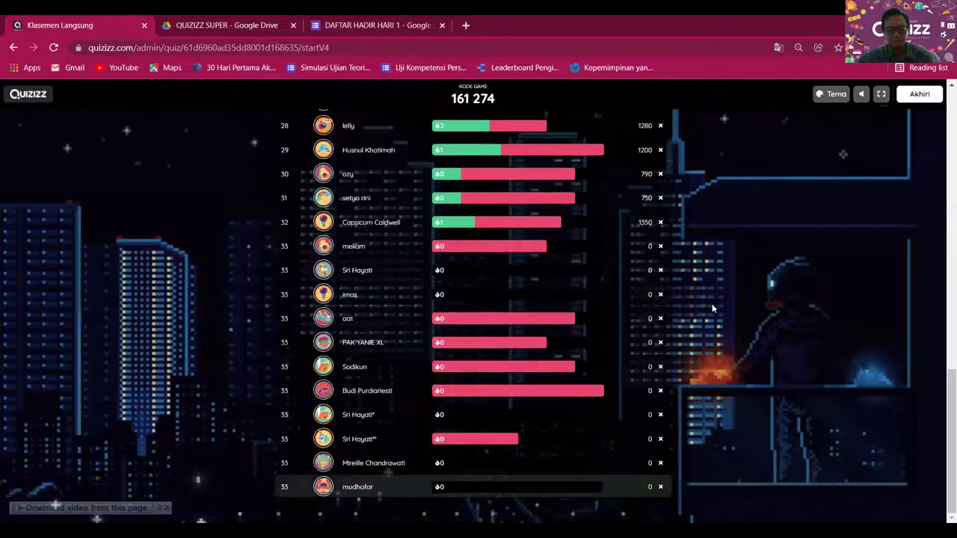
{"action": "scroll", "coordinate": [710, 304], "scroll_direction": "up", "scroll_amount": 10}
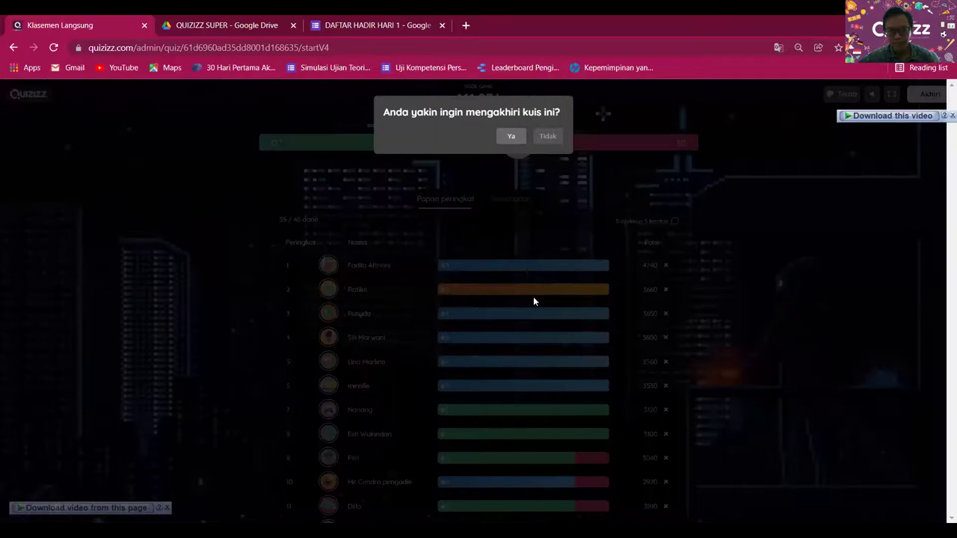
Confirm ending the quiz by choosing Ya
{"action": "left_click", "coordinate": [534, 299]}
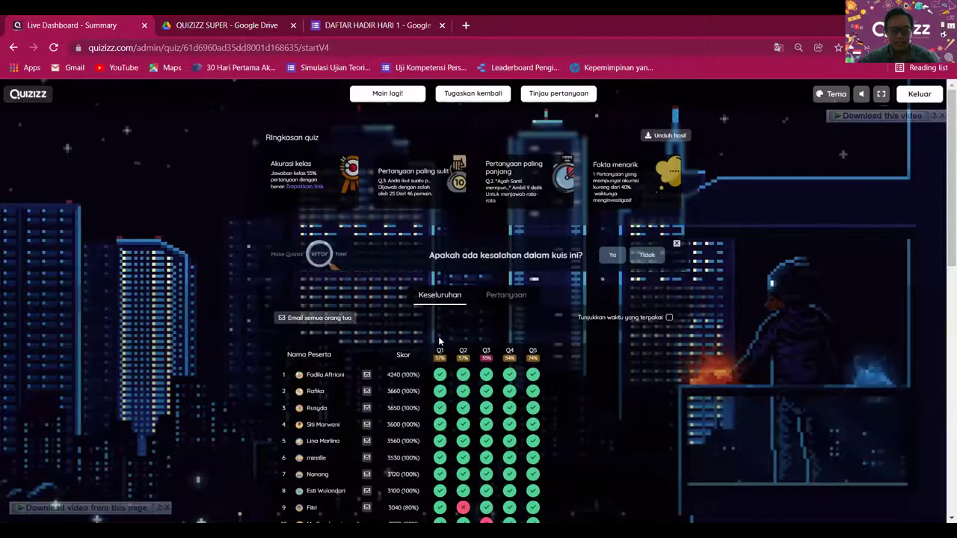
Zoom the results page to 80% and scroll through the summary cards and participant table
{"action": "key", "text": "ctrl+plus"}
{"action": "key", "text": "ctrl+plus"}
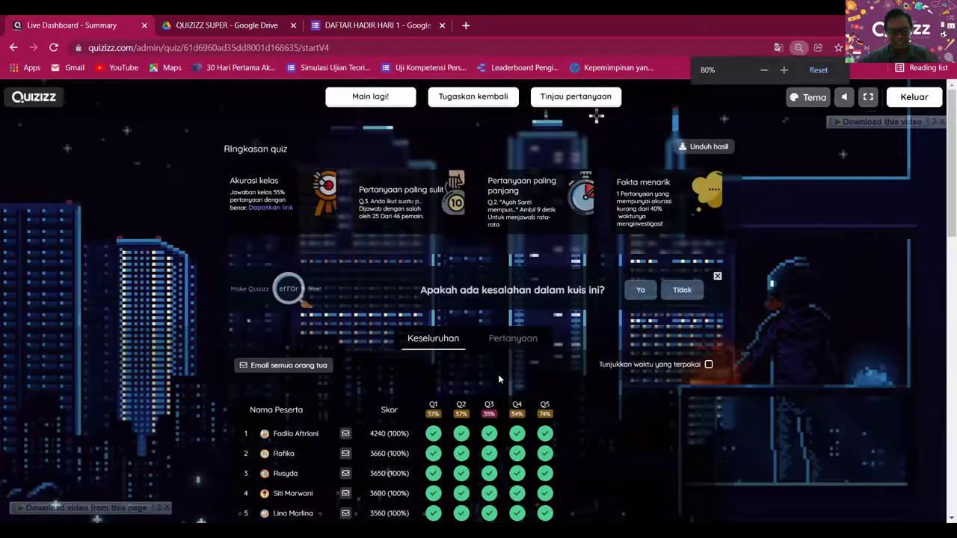
{"action": "scroll", "coordinate": [499, 379], "scroll_direction": "down", "scroll_amount": 2}
{"action": "scroll", "coordinate": [468, 230], "scroll_direction": "down", "scroll_amount": 2}
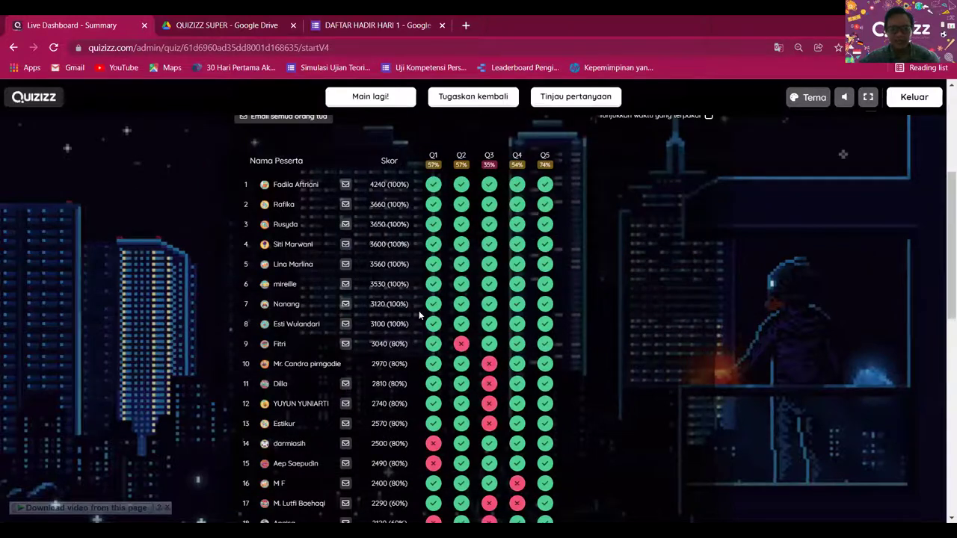
{"action": "scroll", "coordinate": [419, 315], "scroll_direction": "up", "scroll_amount": 2}
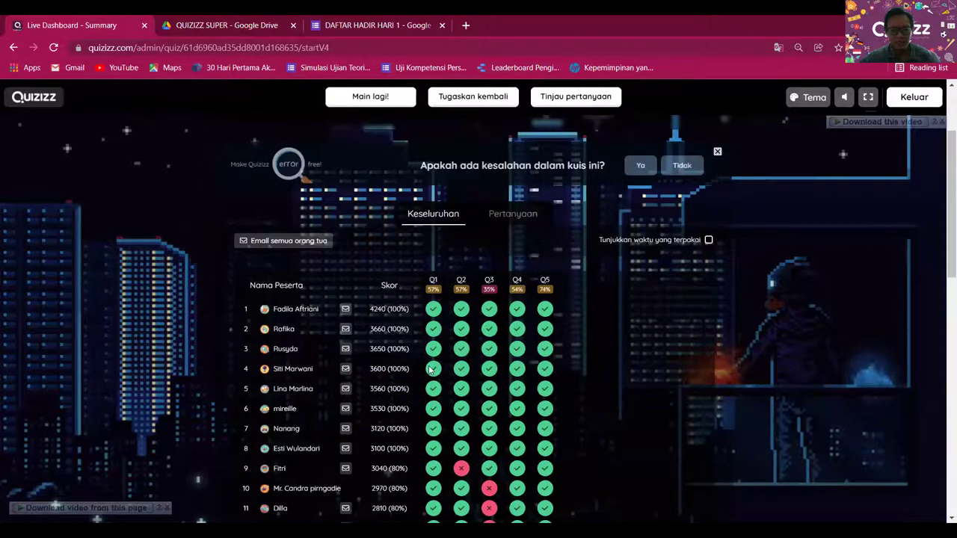
{"action": "scroll", "coordinate": [429, 369], "scroll_direction": "down", "scroll_amount": 1}
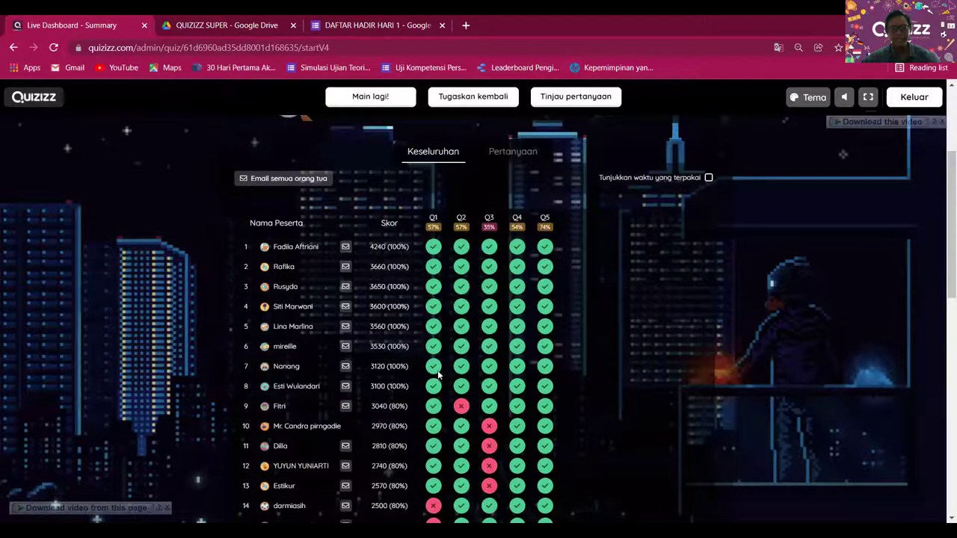
{"action": "scroll", "coordinate": [437, 371], "scroll_direction": "down", "scroll_amount": 4}
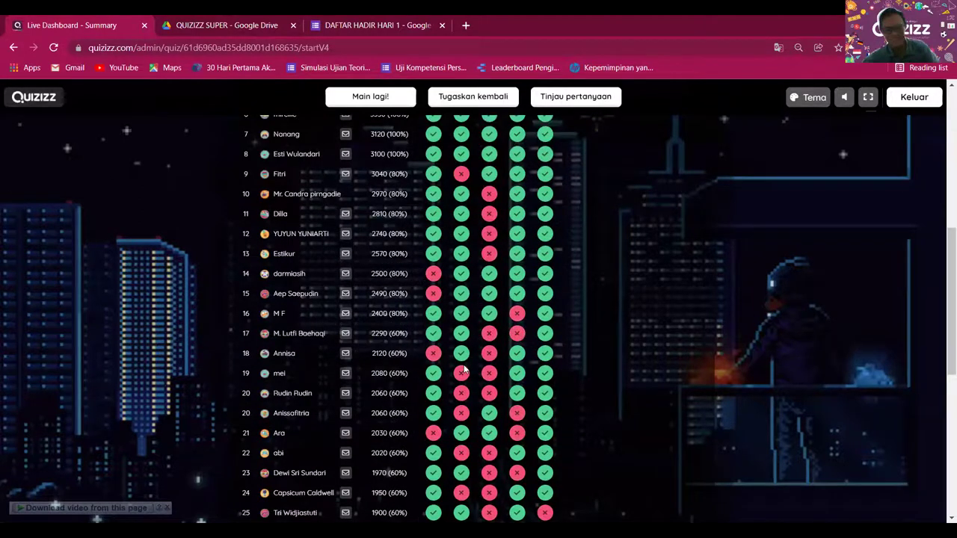
{"action": "scroll", "coordinate": [471, 364], "scroll_direction": "up", "scroll_amount": 7}
{"action": "scroll", "coordinate": [475, 361], "scroll_direction": "down", "scroll_amount": 2}
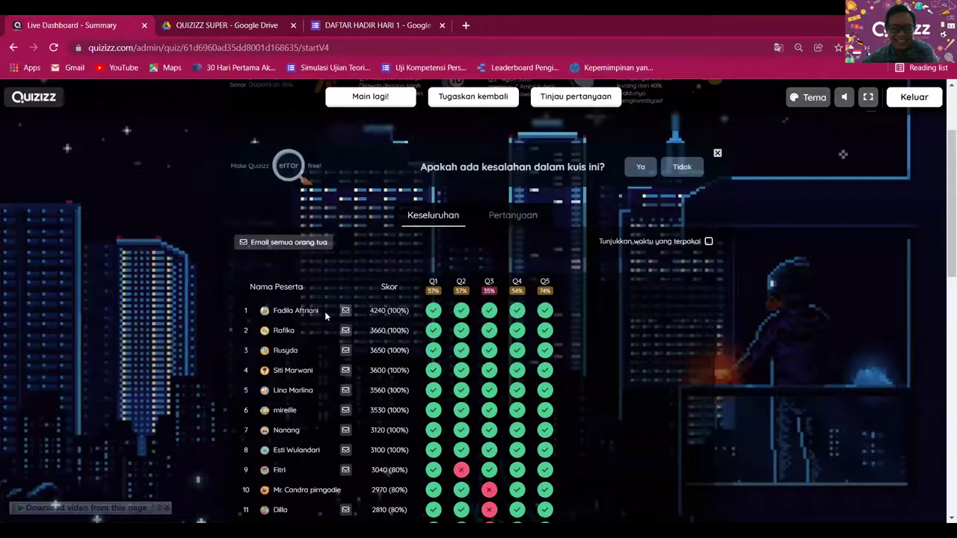
{"action": "scroll", "coordinate": [549, 316], "scroll_direction": "down", "scroll_amount": 2}
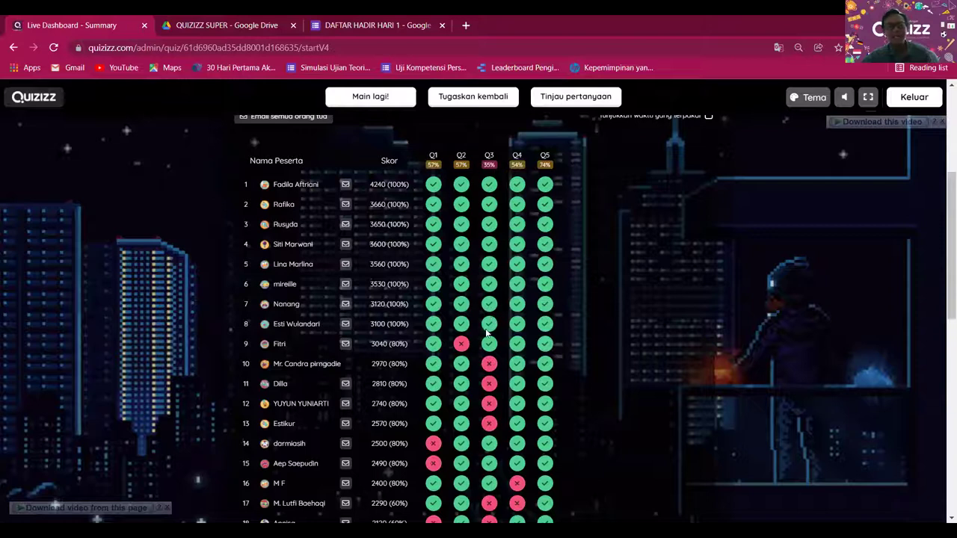
{"action": "scroll", "coordinate": [692, 293], "scroll_direction": "up", "scroll_amount": 1}
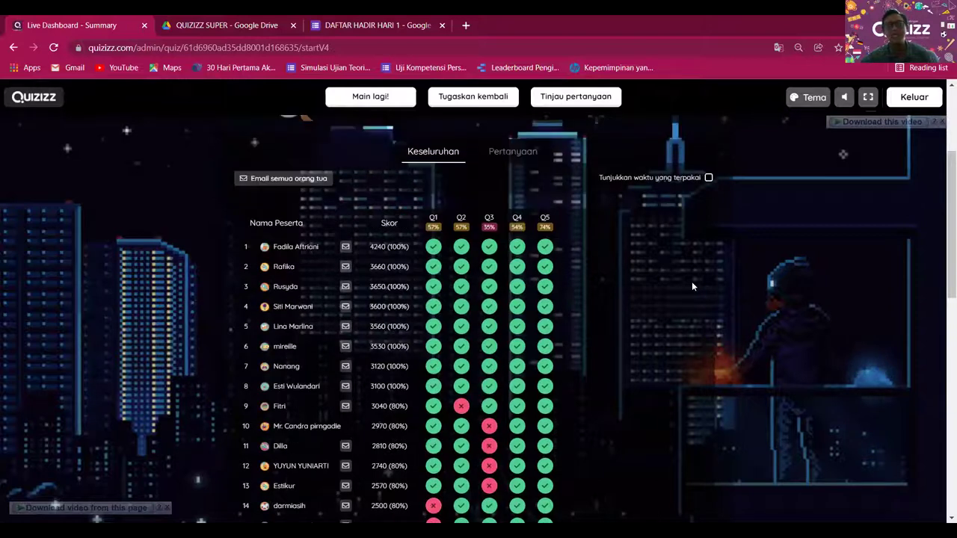
{"action": "scroll", "coordinate": [680, 269], "scroll_direction": "up", "scroll_amount": 2}
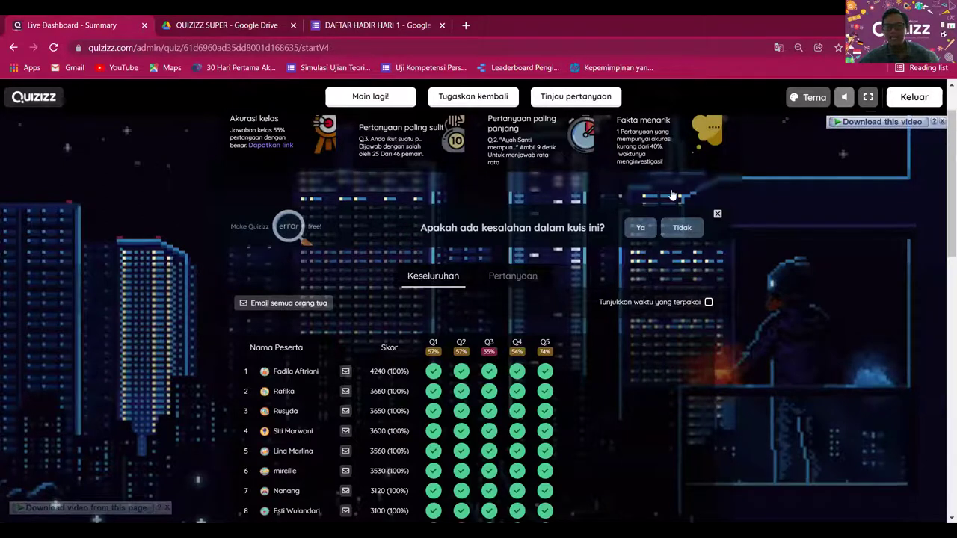
{"action": "scroll", "coordinate": [672, 196], "scroll_direction": "up", "scroll_amount": 1}
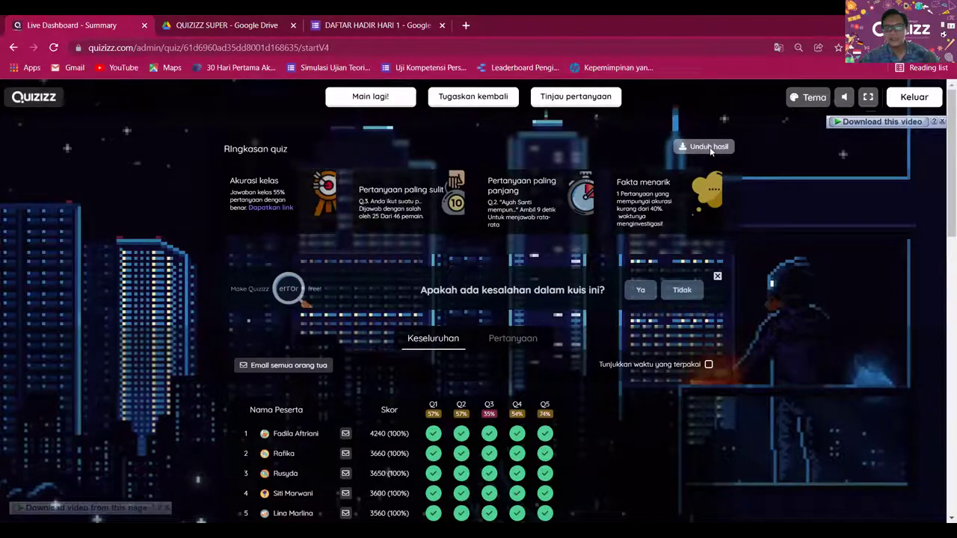
Download the quiz results, leave for the admin page, and bring the Excel report forward
{"action": "left_click", "coordinate": [710, 147]}
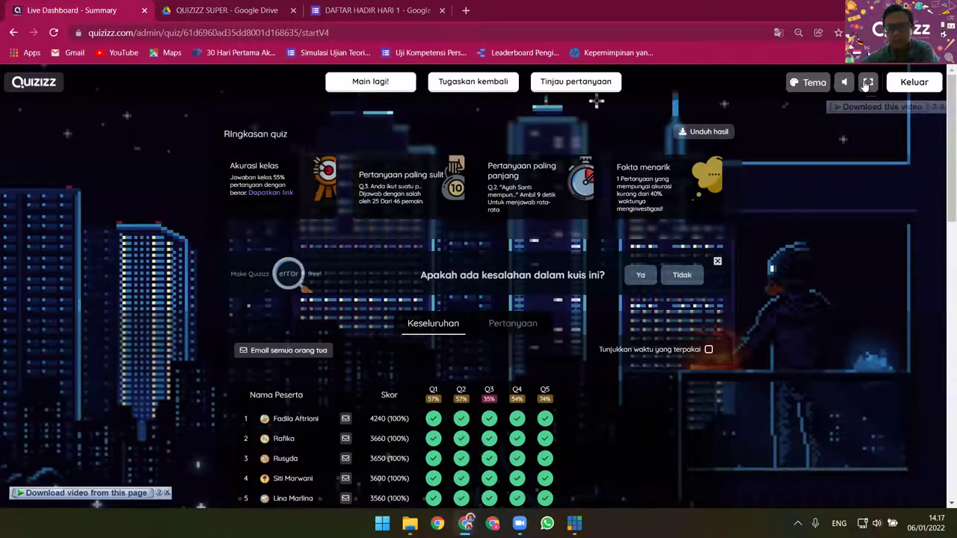
{"action": "left_click", "coordinate": [914, 82]}
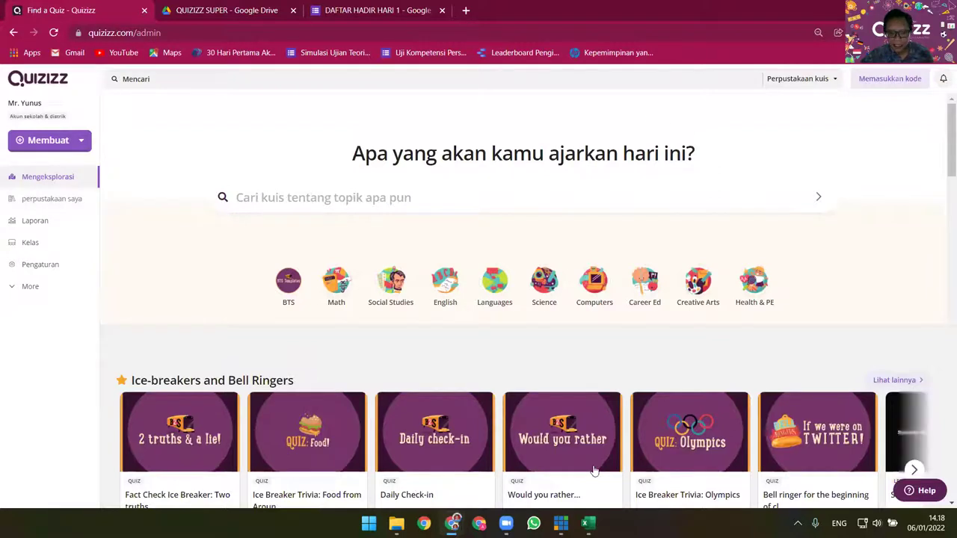
{"action": "left_click", "coordinate": [588, 522]}
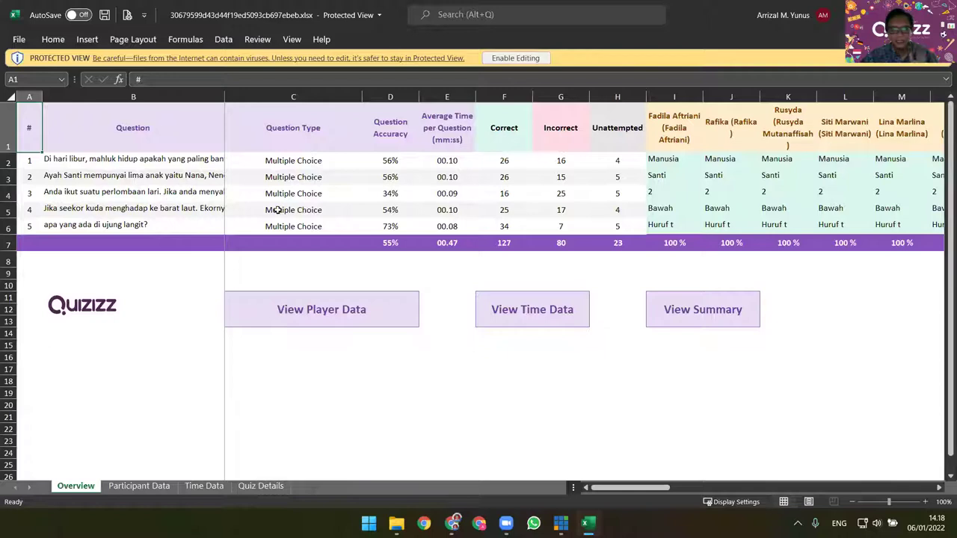
{"action": "left_click", "coordinate": [201, 160]}
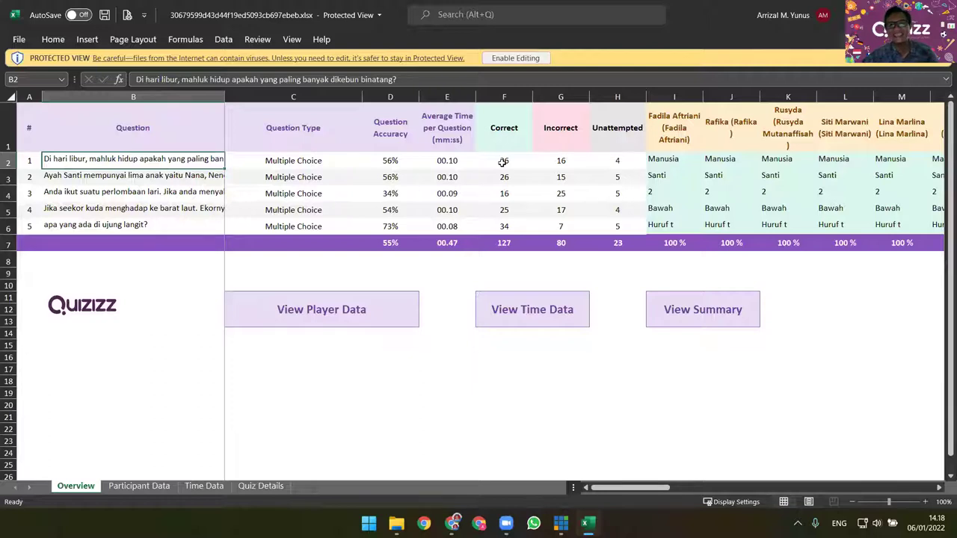
{"action": "left_click_drag", "start_coordinate": [639, 489], "coordinate": [574, 486]}
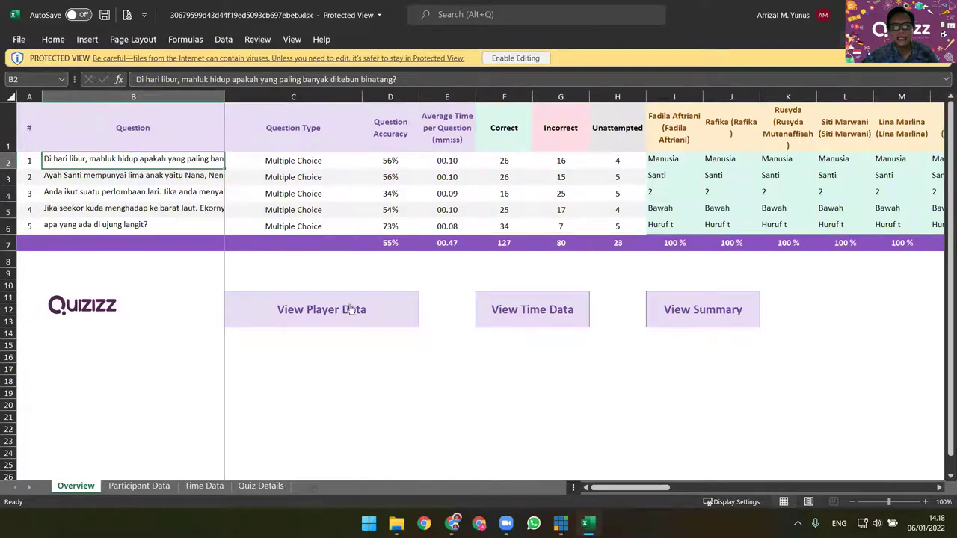
On Participant Data, inspect the top participant's score, accuracy and total time, then view Time Data
{"action": "left_click", "coordinate": [160, 488]}
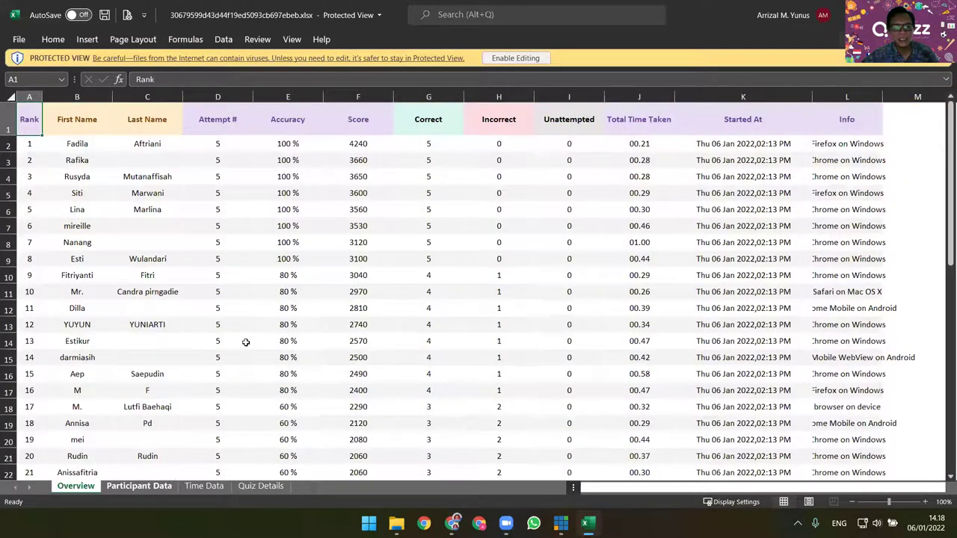
{"action": "left_click", "coordinate": [344, 141]}
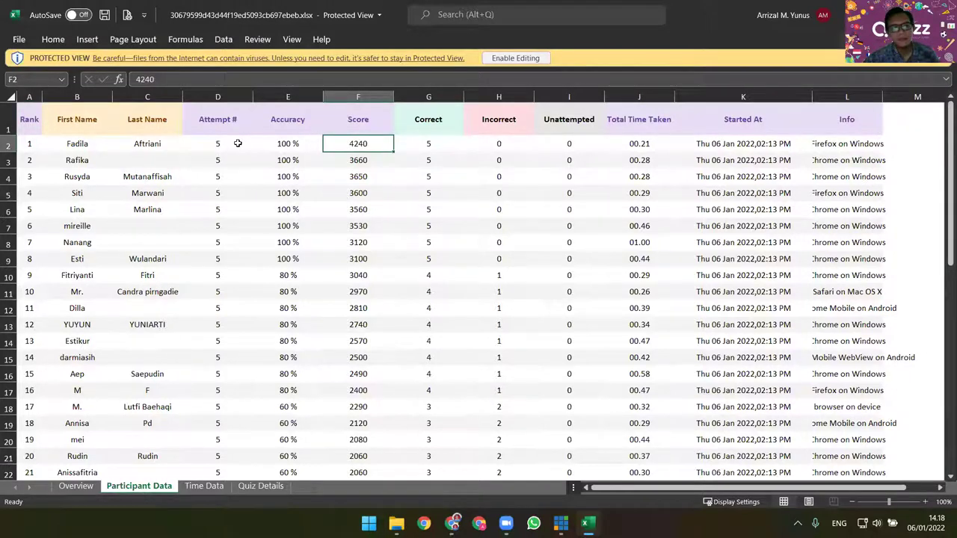
{"action": "left_click", "coordinate": [290, 142]}
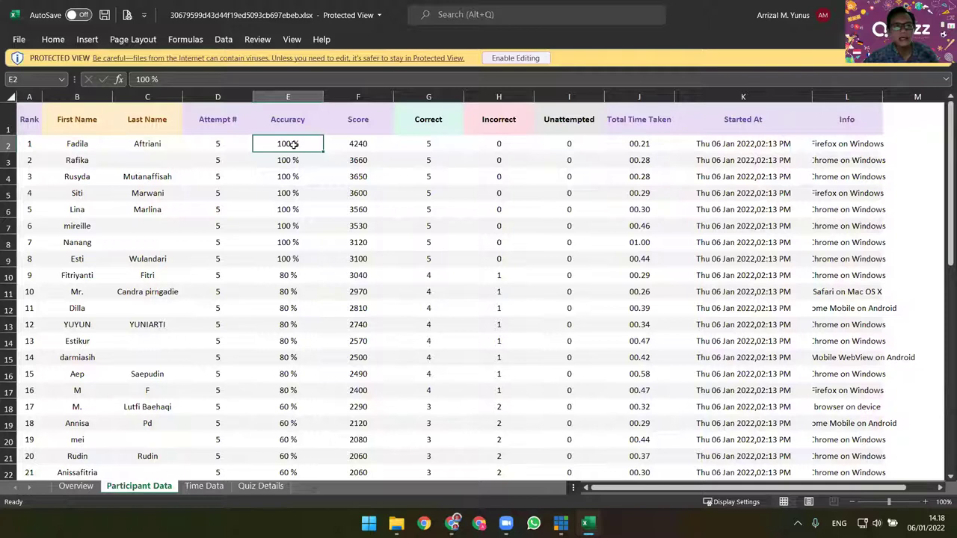
{"action": "left_click", "coordinate": [359, 142]}
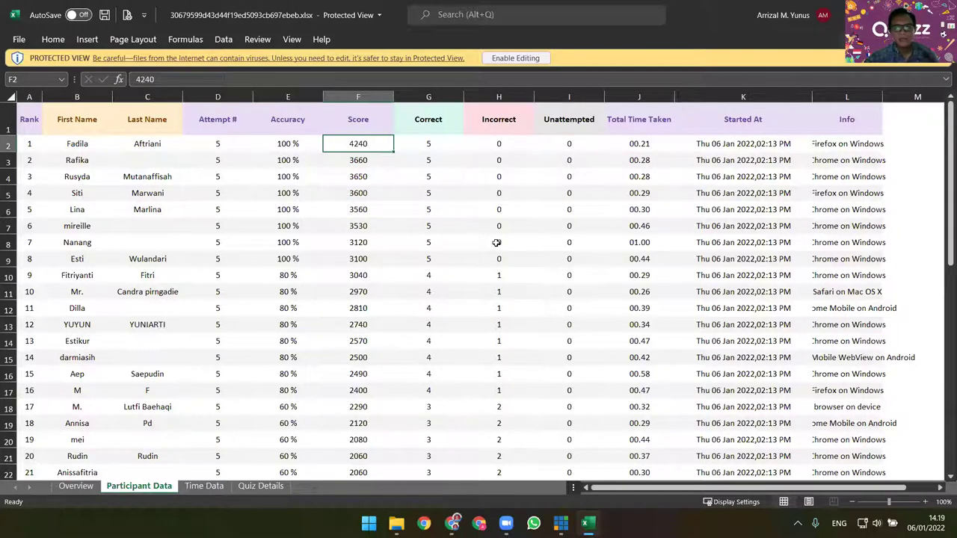
{"action": "left_click", "coordinate": [635, 143]}
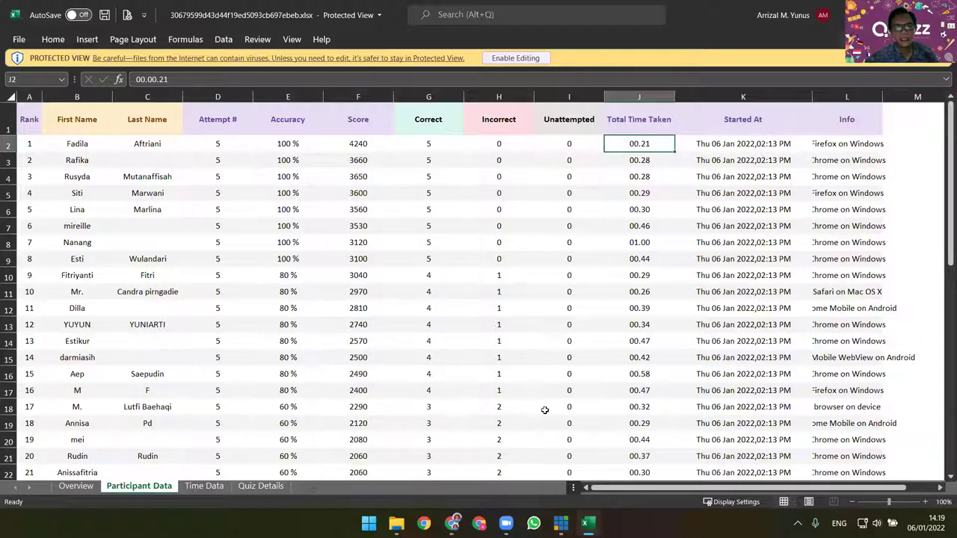
{"action": "left_click", "coordinate": [189, 490]}
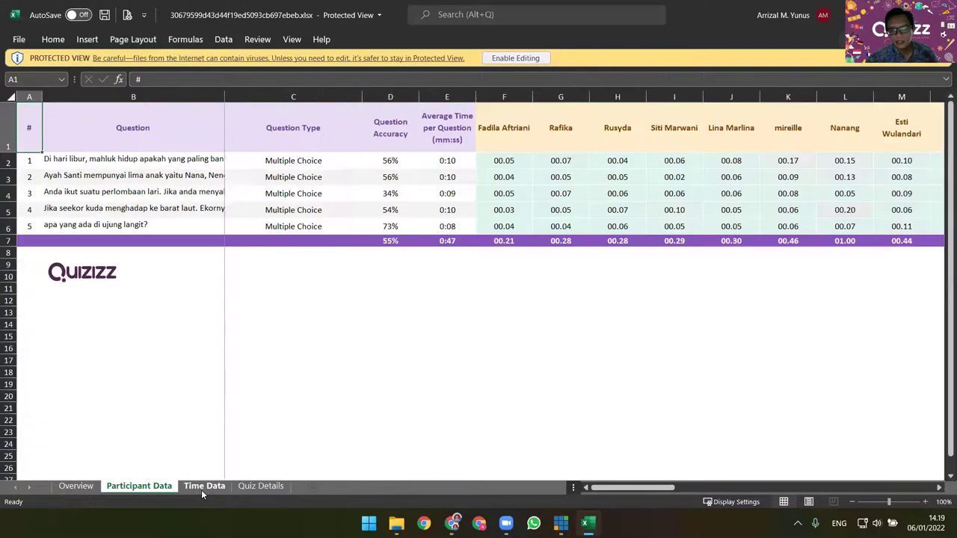
Review the Quiz Details, Participant Data, Time Data and Overview sheets, then close Excel
{"action": "left_click", "coordinate": [258, 486]}
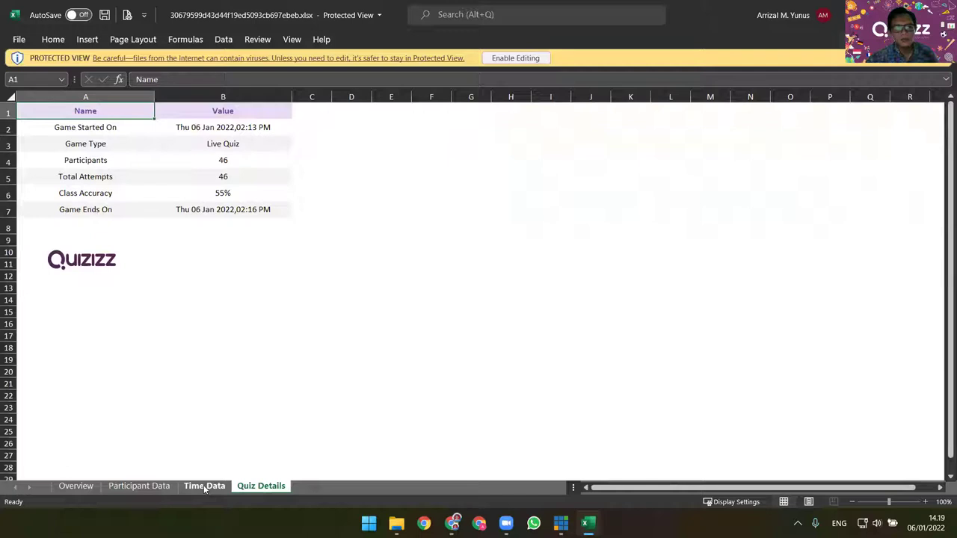
{"action": "left_click", "coordinate": [142, 487]}
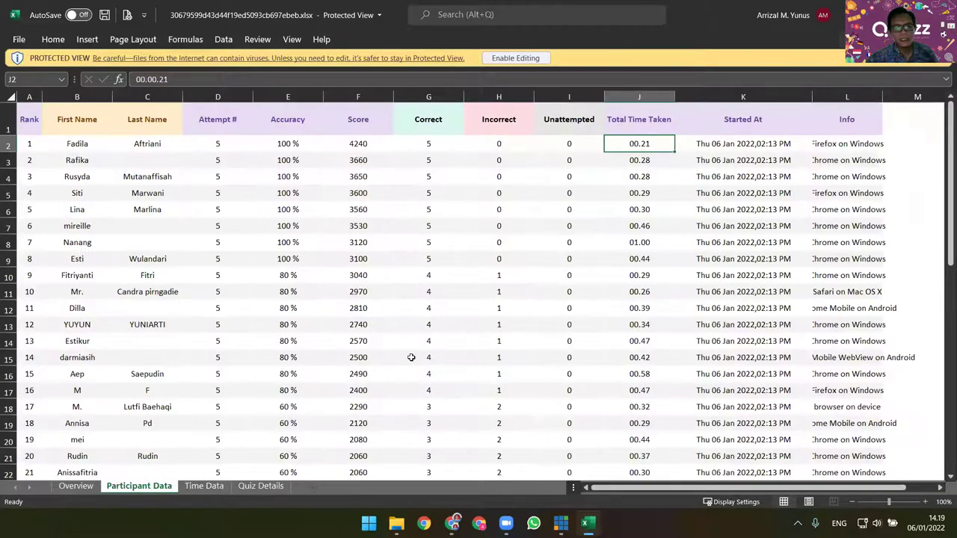
{"action": "left_click", "coordinate": [204, 487]}
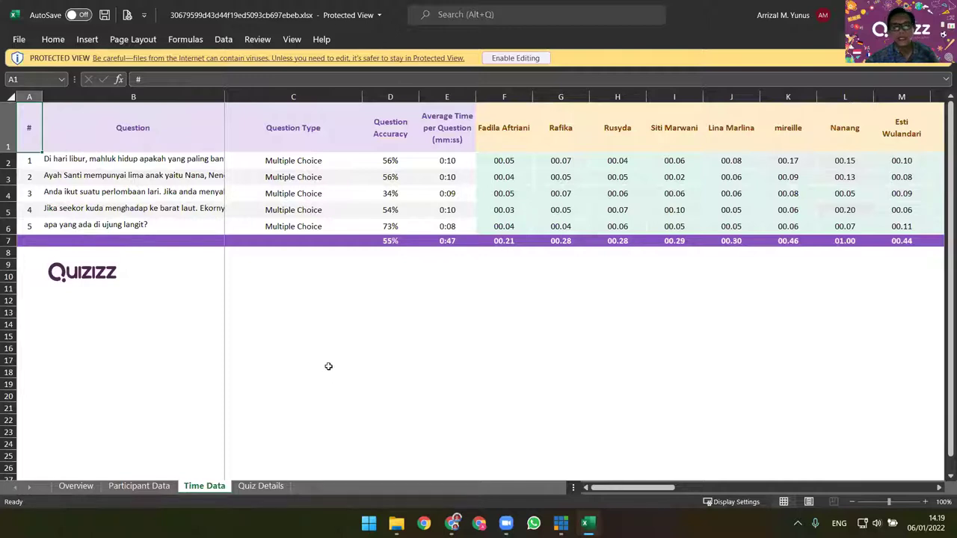
{"action": "left_click", "coordinate": [74, 486]}
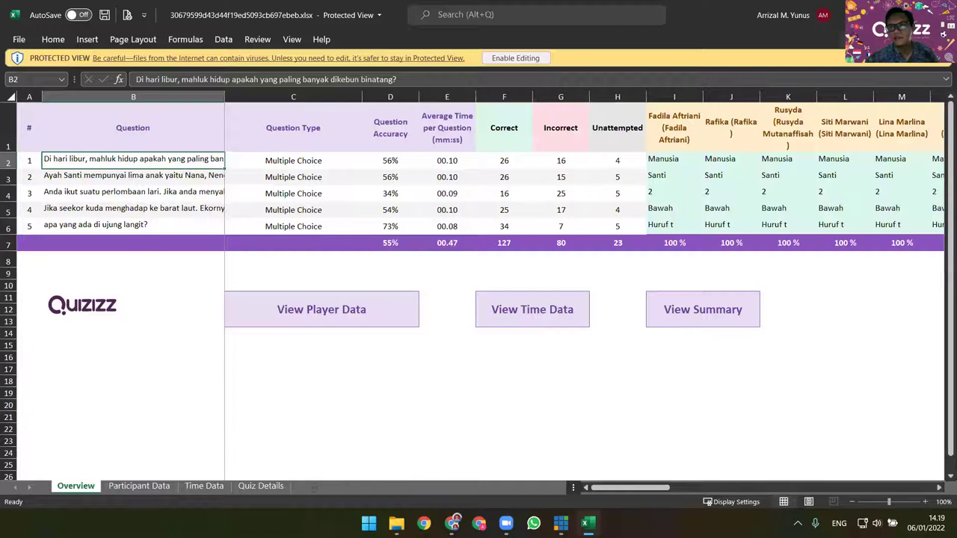
{"action": "key", "text": "alt+F4"}
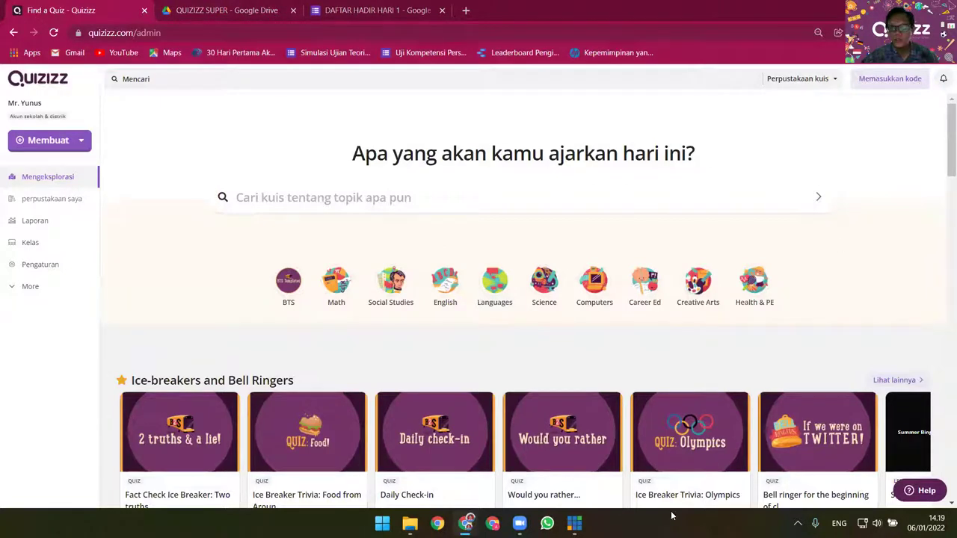
Switch to the other Chrome profile's window from the taskbar
{"action": "mouse_move", "coordinate": [493, 519]}
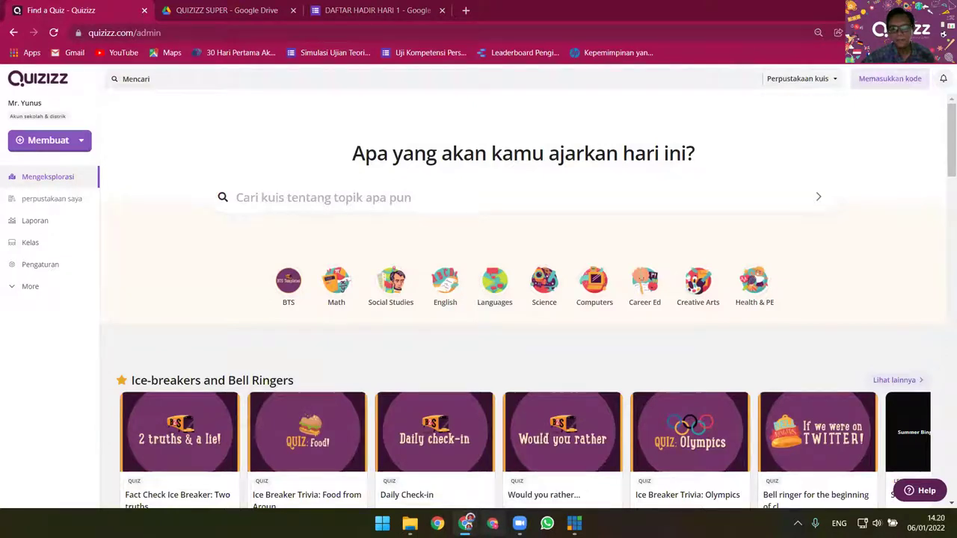
{"action": "left_click", "coordinate": [493, 523]}
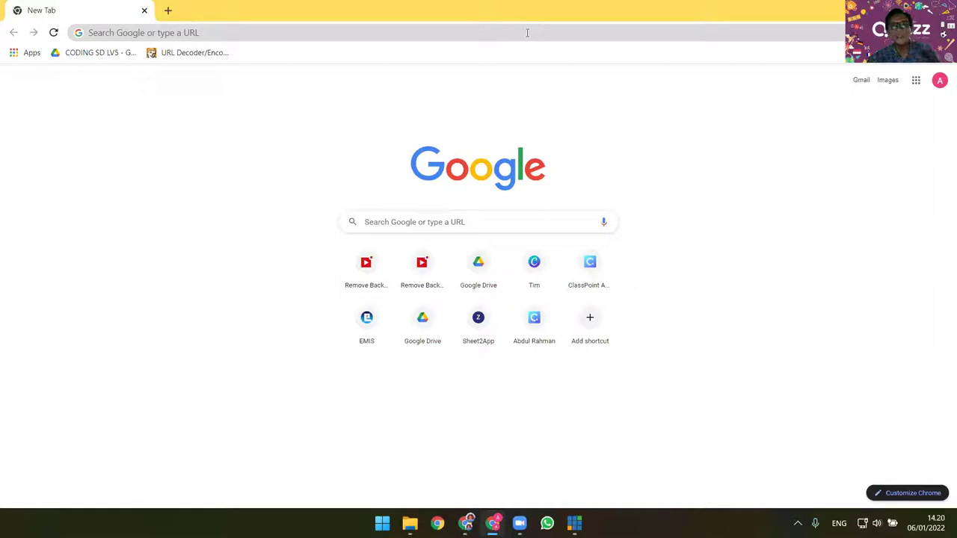
Go to quizizz.com and log out of the current Quizizz account
{"action": "left_click", "coordinate": [527, 33]}
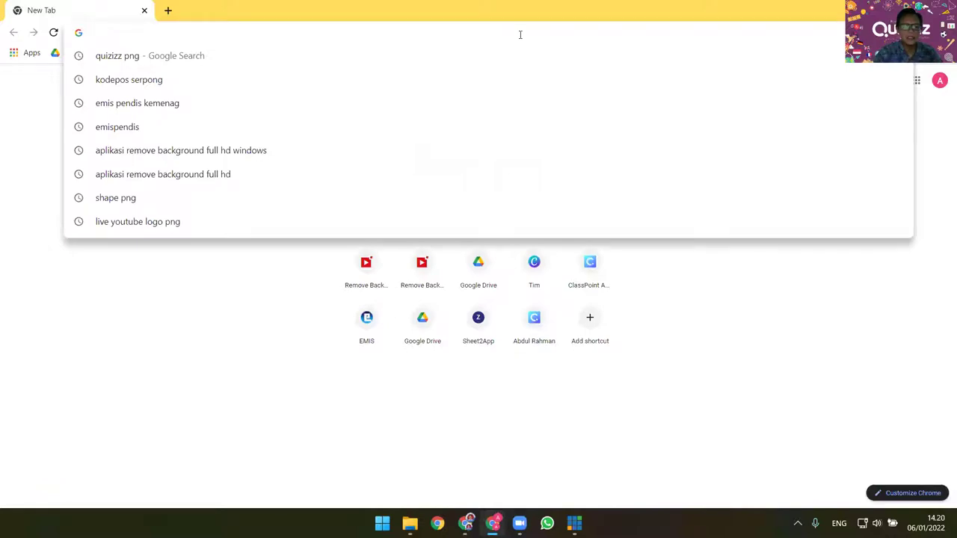
{"action": "type", "text": "qui"}
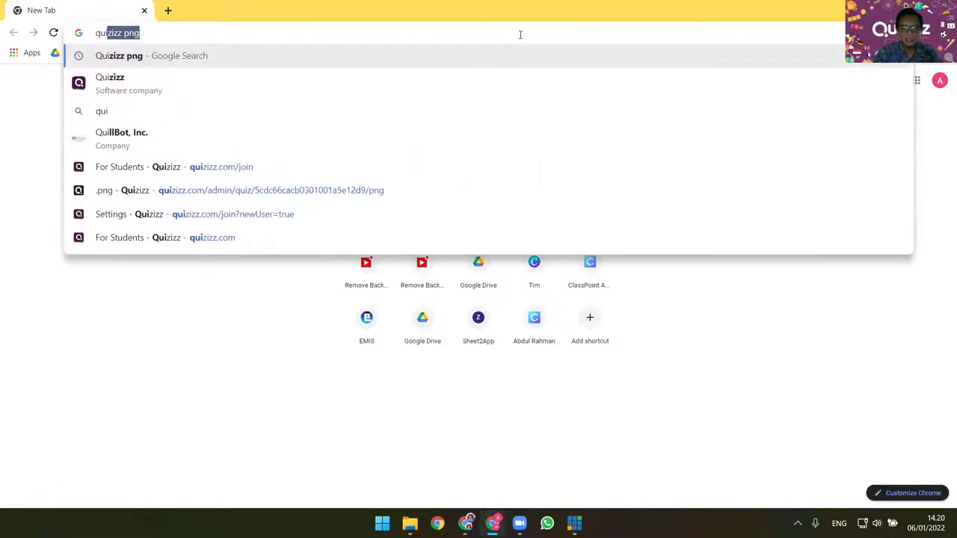
{"action": "type", "text": "zizz.co"}
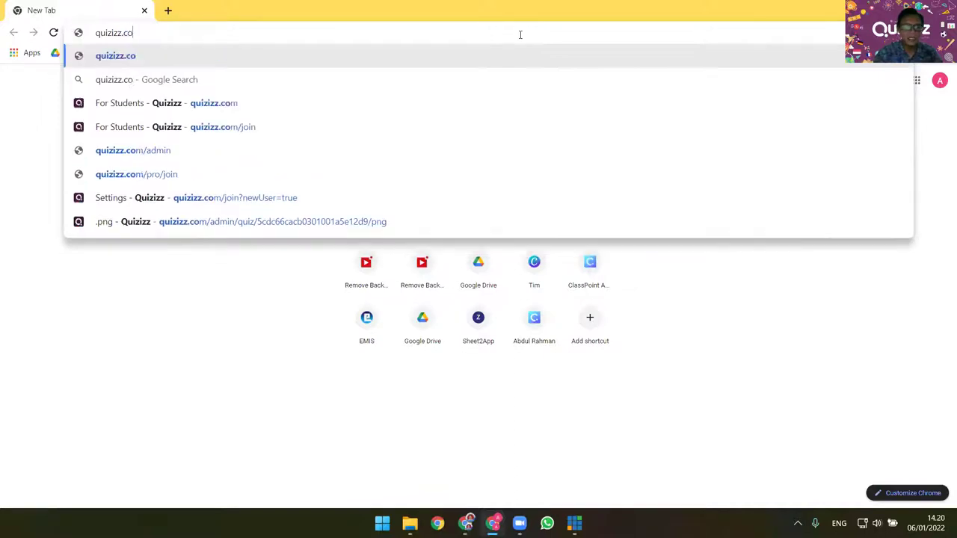
{"action": "type", "text": "m"}
{"action": "key", "text": "Return"}
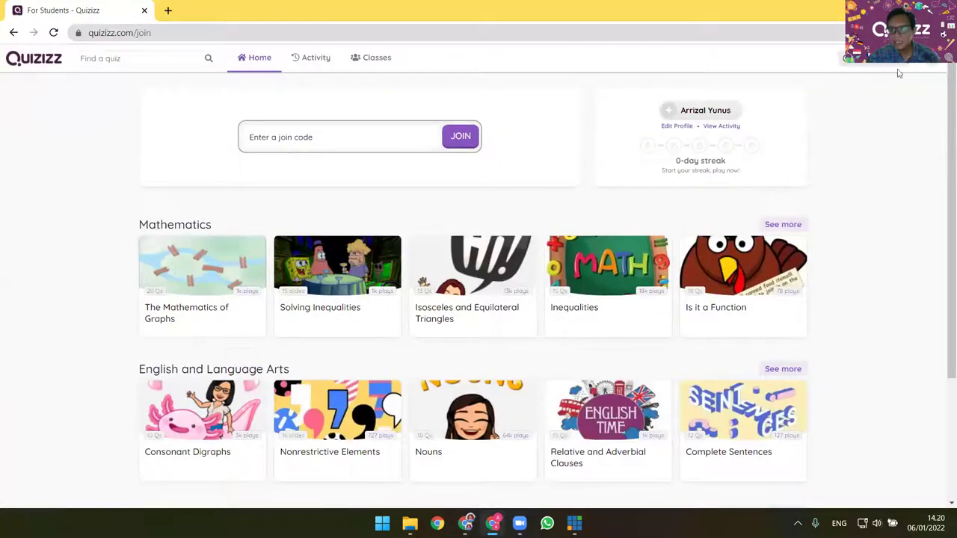
{"action": "left_click", "coordinate": [936, 66]}
{"action": "left_click", "coordinate": [818, 137]}
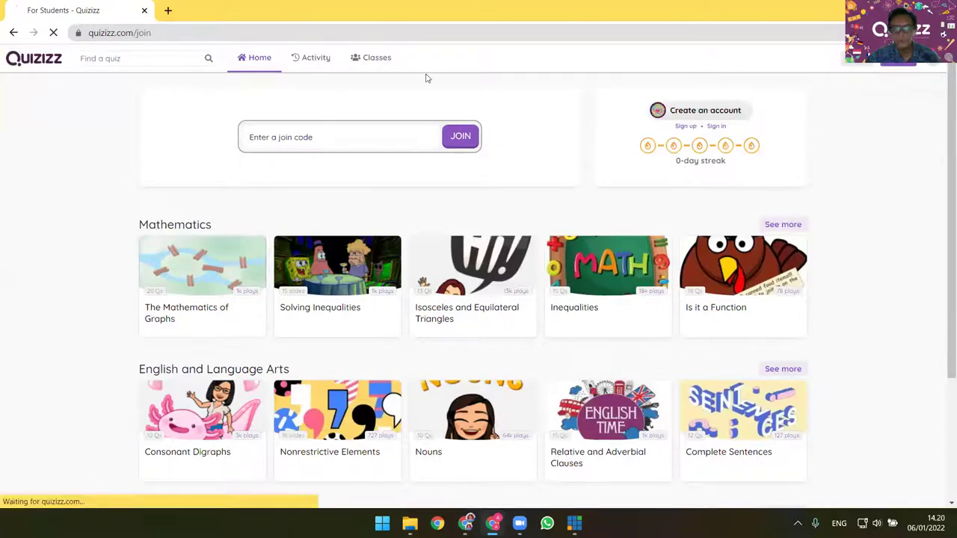
Remove 'join' from the address and reload the public Quizizz homepage
{"action": "left_click", "coordinate": [292, 32]}
{"action": "left_click", "coordinate": [291, 33]}
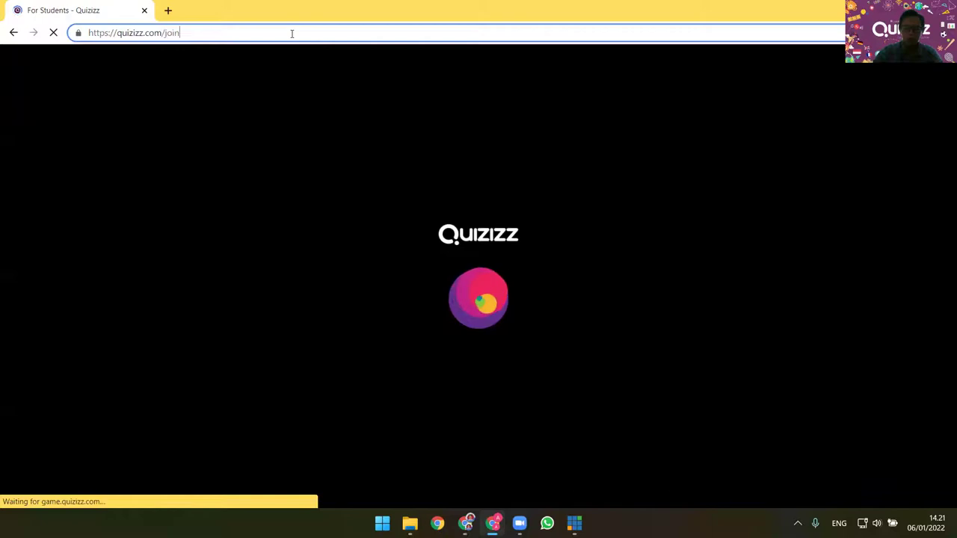
{"action": "key", "text": "BackSpace"}
{"action": "key", "text": "BackSpace"}
{"action": "key", "text": "BackSpace"}
{"action": "key", "text": "BackSpace"}
{"action": "key", "text": "Return"}
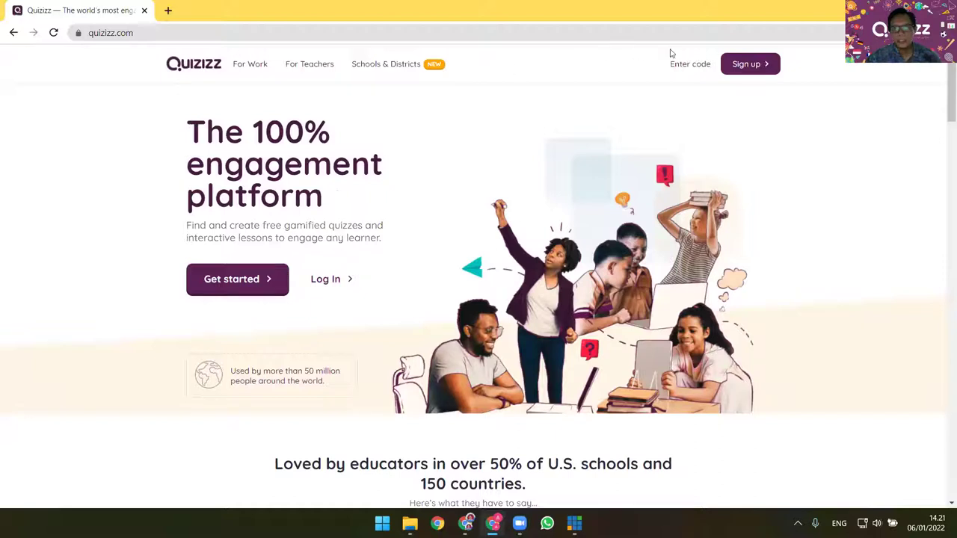
Sign up with Google using the first account, which reaches an Account deactivated notice
{"action": "left_click", "coordinate": [750, 65]}
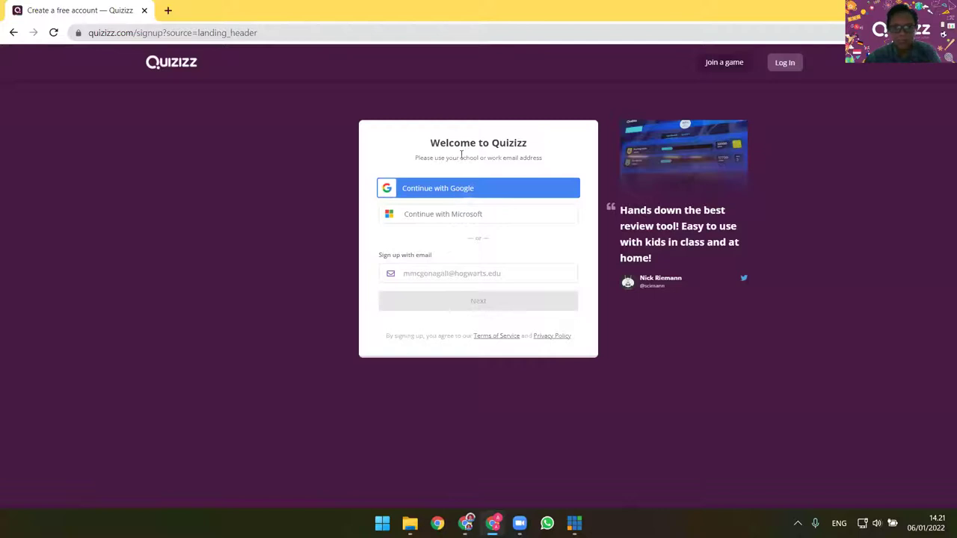
{"action": "left_click", "coordinate": [468, 192]}
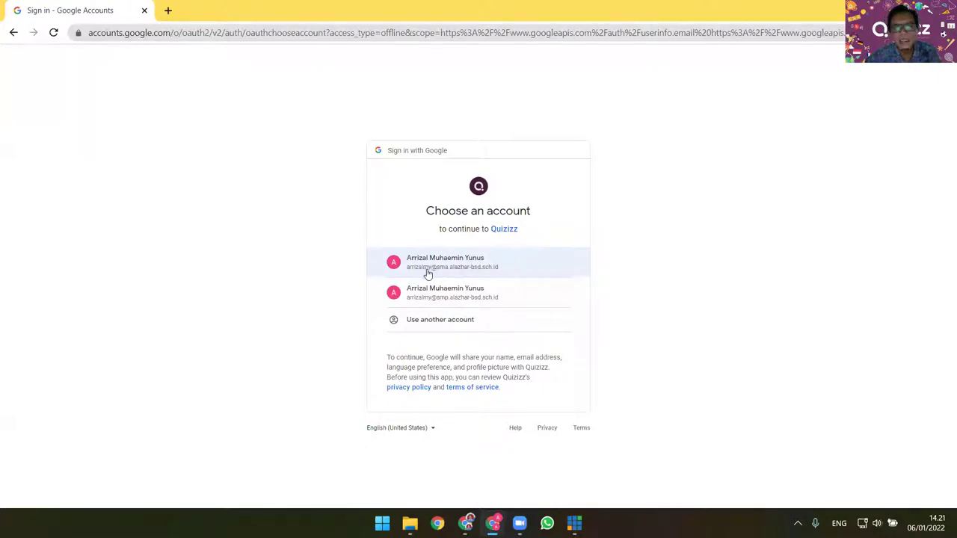
{"action": "left_click", "coordinate": [480, 274]}
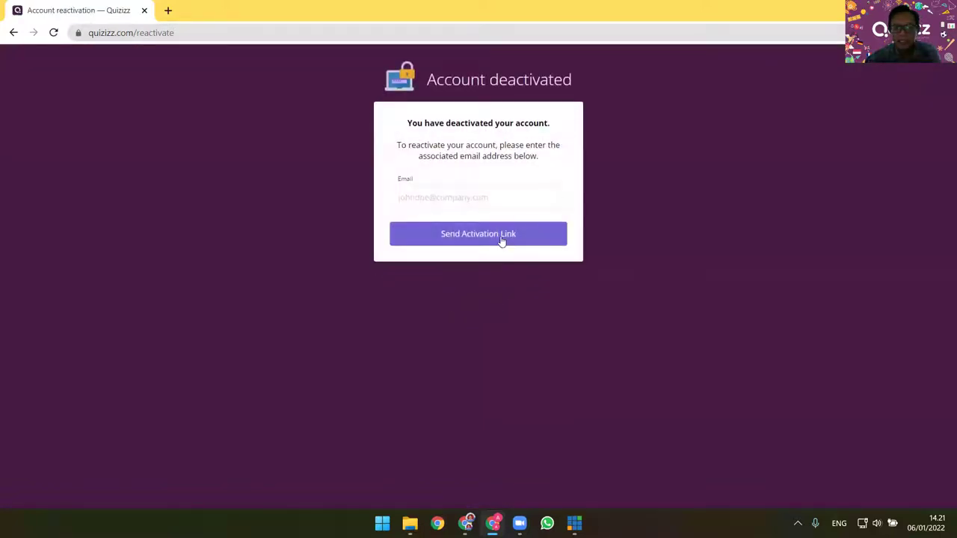
{"action": "left_click", "coordinate": [491, 200]}
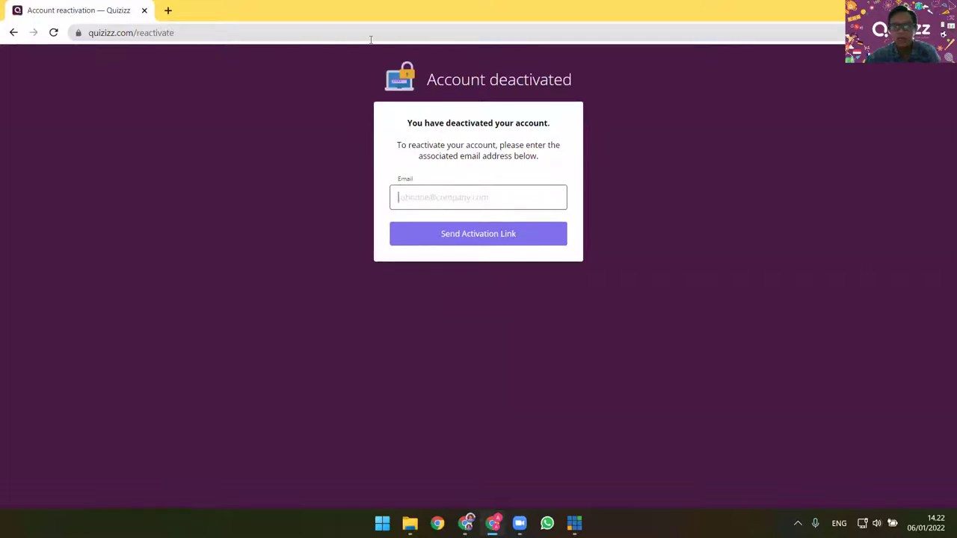
Delete 'reactivate' from the URL to return to the Quizizz homepage
{"action": "left_click", "coordinate": [300, 34]}
{"action": "left_click", "coordinate": [296, 35]}
{"action": "key", "text": "ctrl+BackSpace"}
{"action": "key", "text": "Return"}
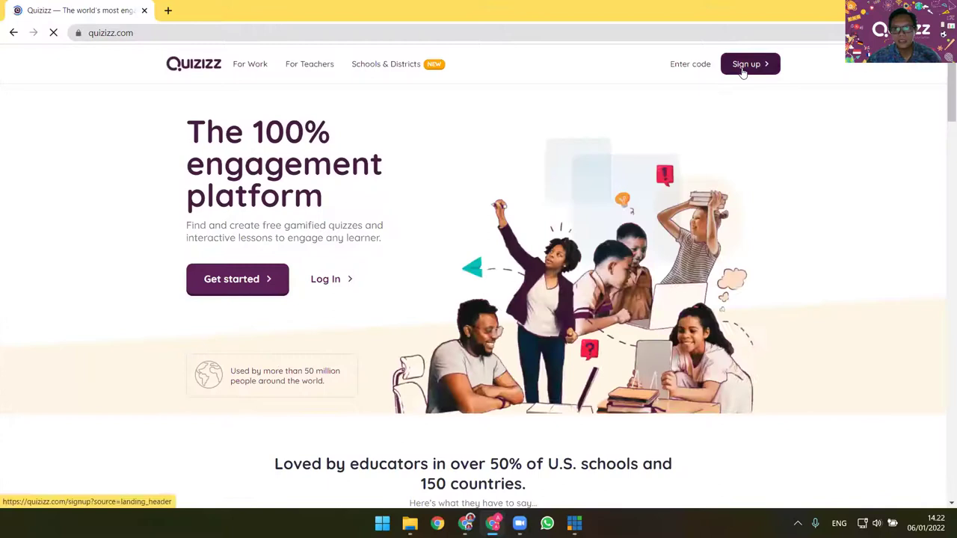
Sign in to Quizizz with Continue with Google using the school Google account
{"action": "left_click", "coordinate": [743, 65]}
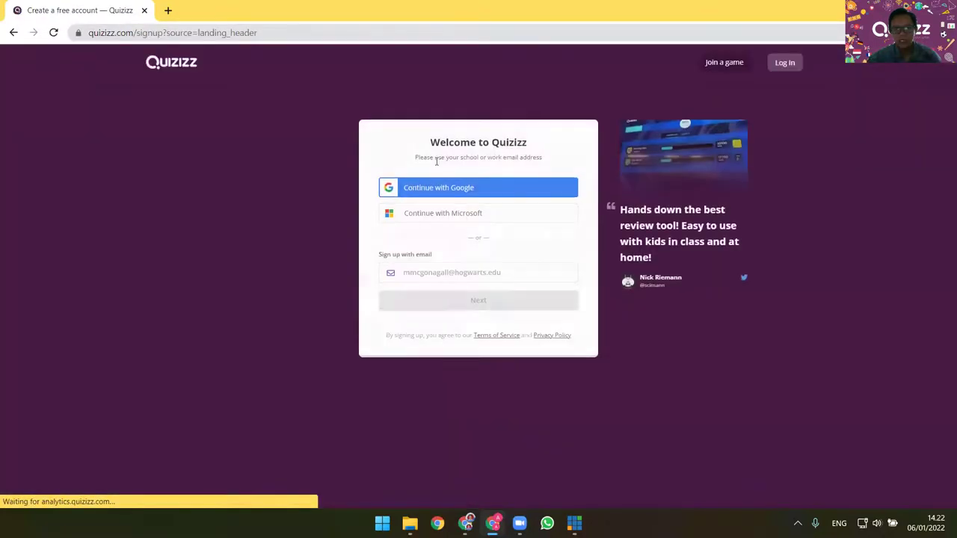
{"action": "left_click", "coordinate": [449, 192]}
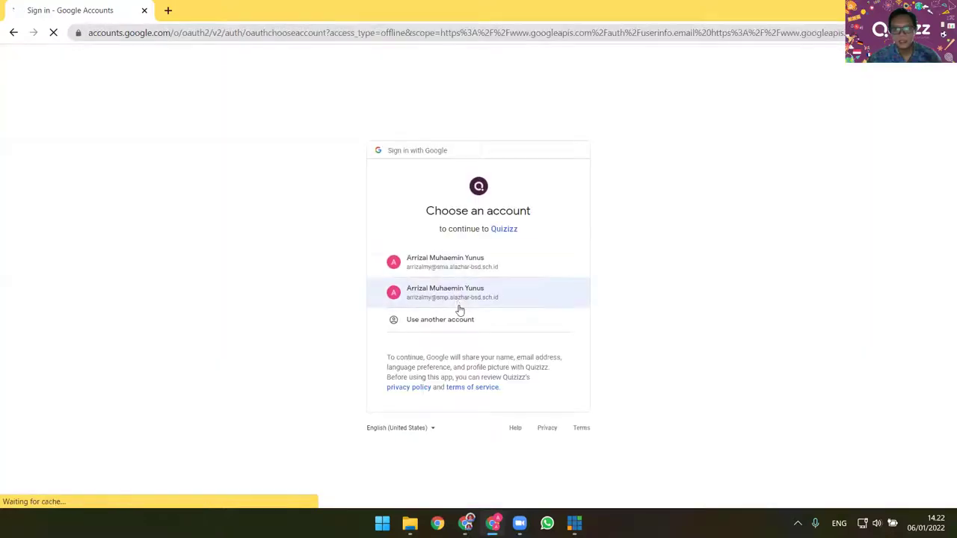
{"action": "left_click", "coordinate": [456, 303]}
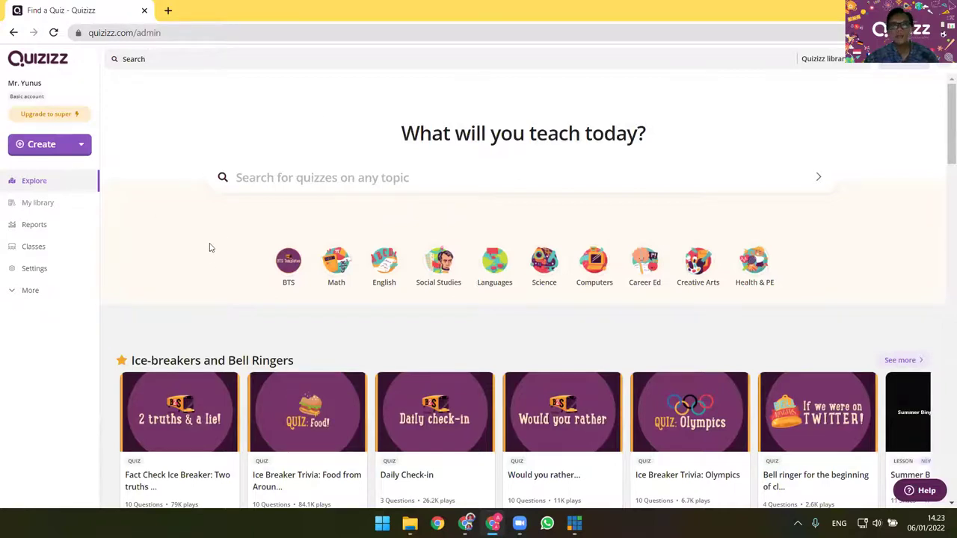
Compare the Basic plan label with the school account label in the Indonesian Quizizz window
{"action": "left_click_drag", "start_coordinate": [10, 101], "coordinate": [54, 101]}
{"action": "left_click", "coordinate": [44, 106]}
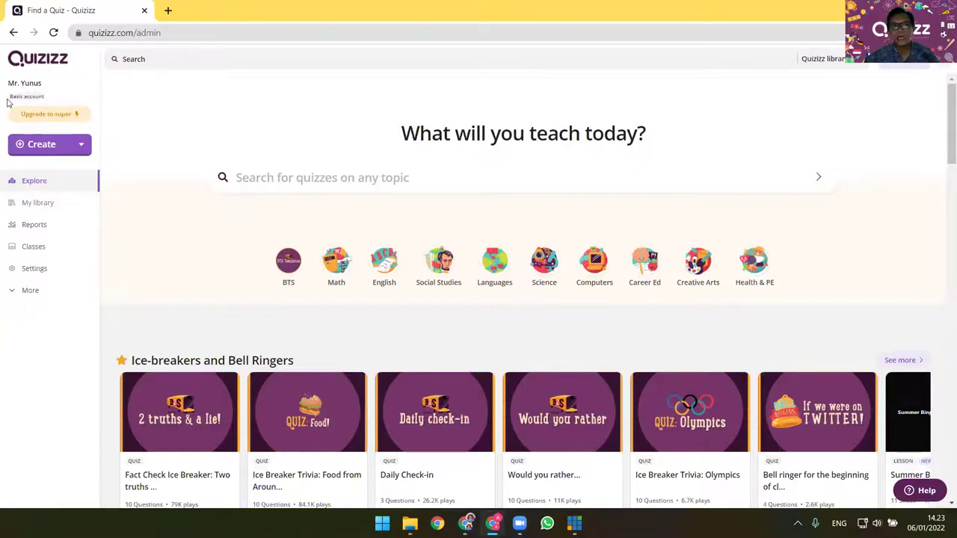
{"action": "left_click_drag", "start_coordinate": [8, 103], "coordinate": [52, 99]}
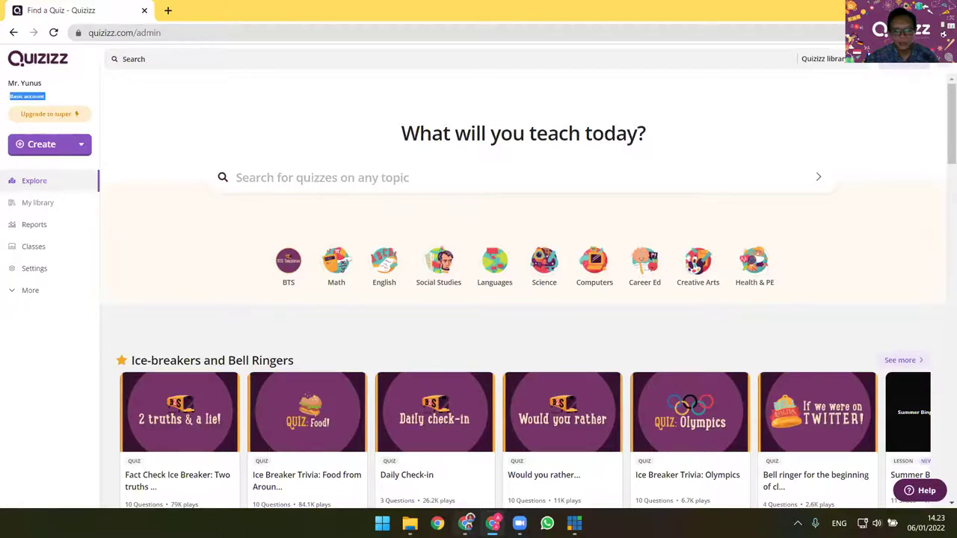
{"action": "left_click", "coordinate": [465, 523]}
{"action": "left_click", "coordinate": [396, 456]}
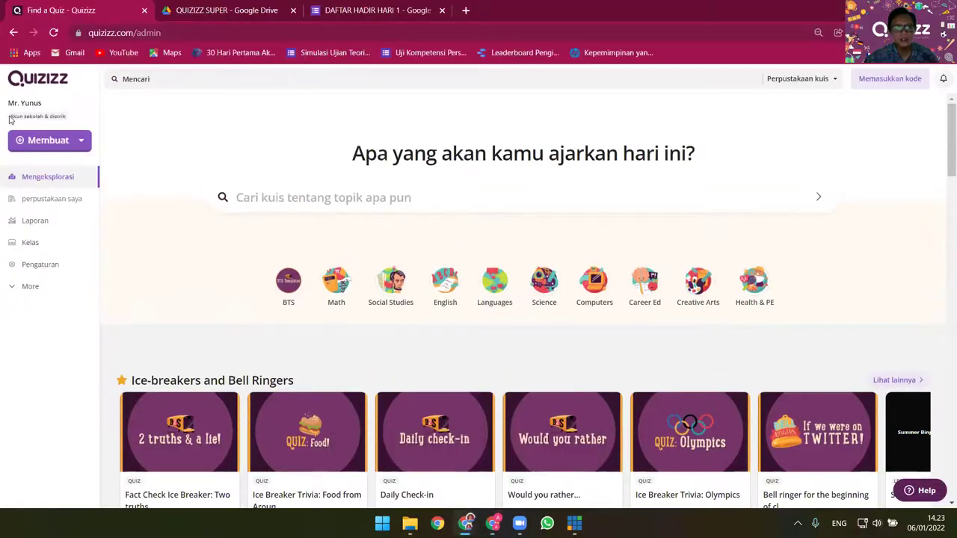
{"action": "left_click_drag", "start_coordinate": [9, 118], "coordinate": [59, 124]}
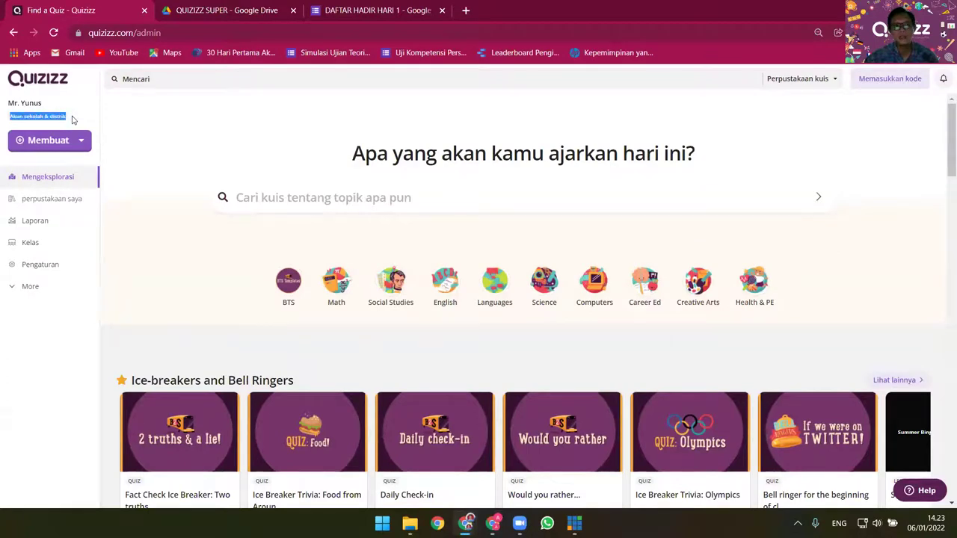
{"action": "left_click", "coordinate": [73, 120]}
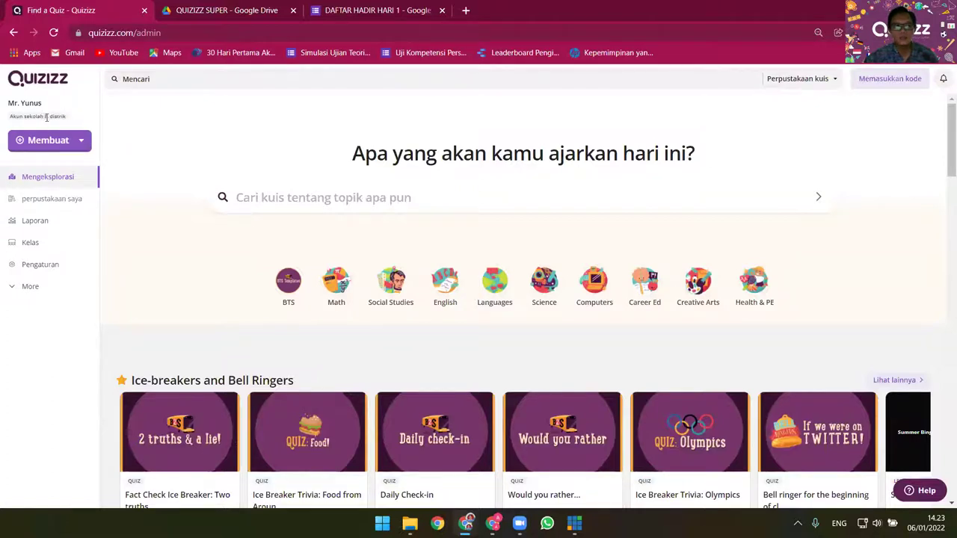
Return to the English Quizizz window and show the Create options
{"action": "mouse_move", "coordinate": [464, 523]}
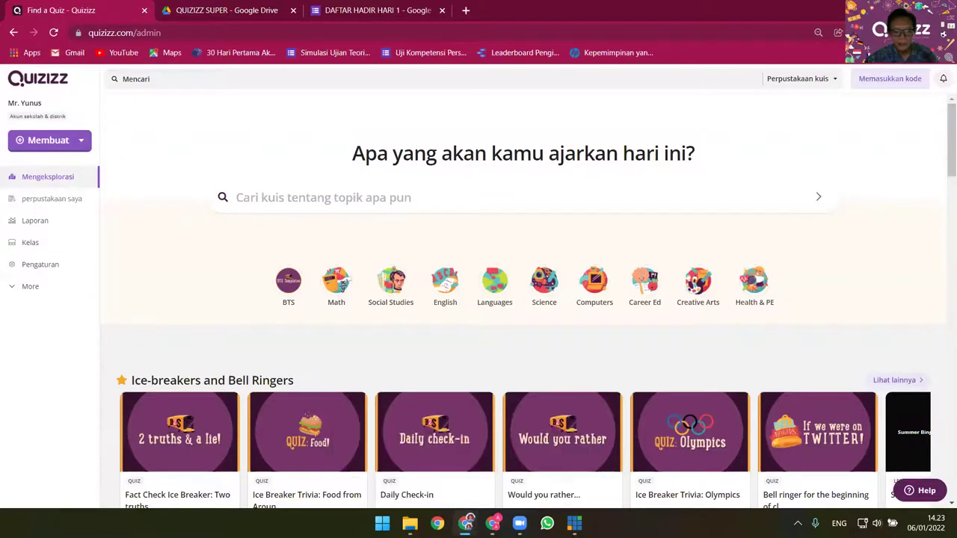
{"action": "key", "text": "alt+Tab"}
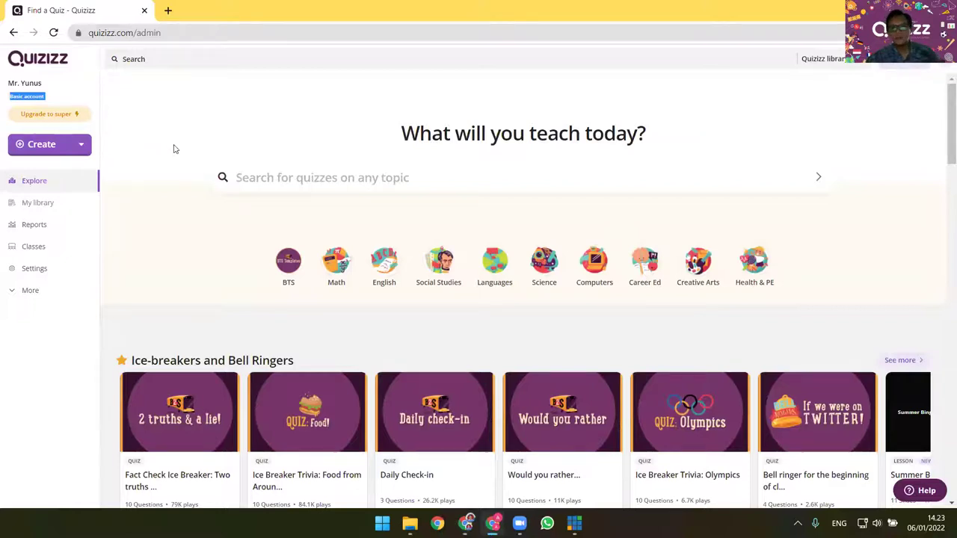
{"action": "left_click", "coordinate": [81, 147]}
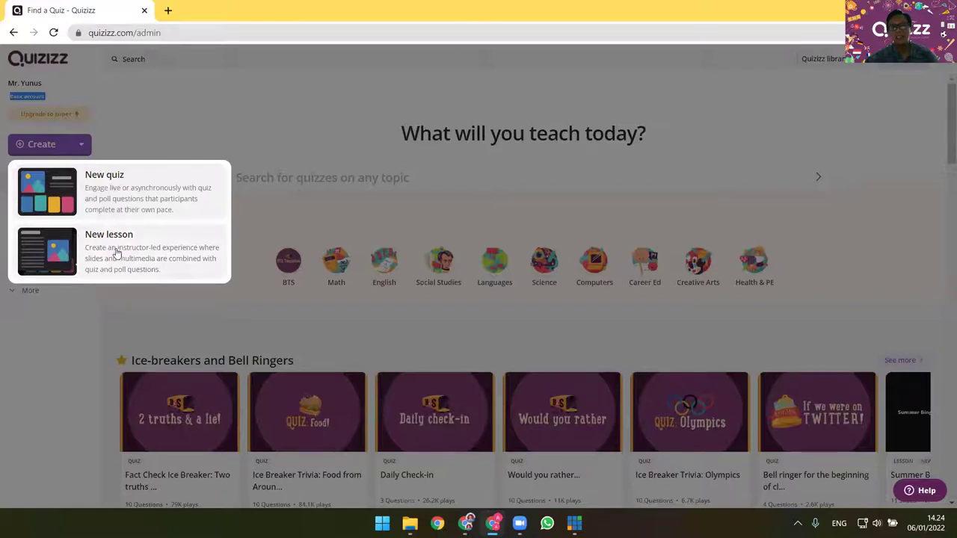
Create a new quiz named 'Pengetahuan Umum' with subject Other, page zoomed to 110%
{"action": "left_click", "coordinate": [123, 197]}
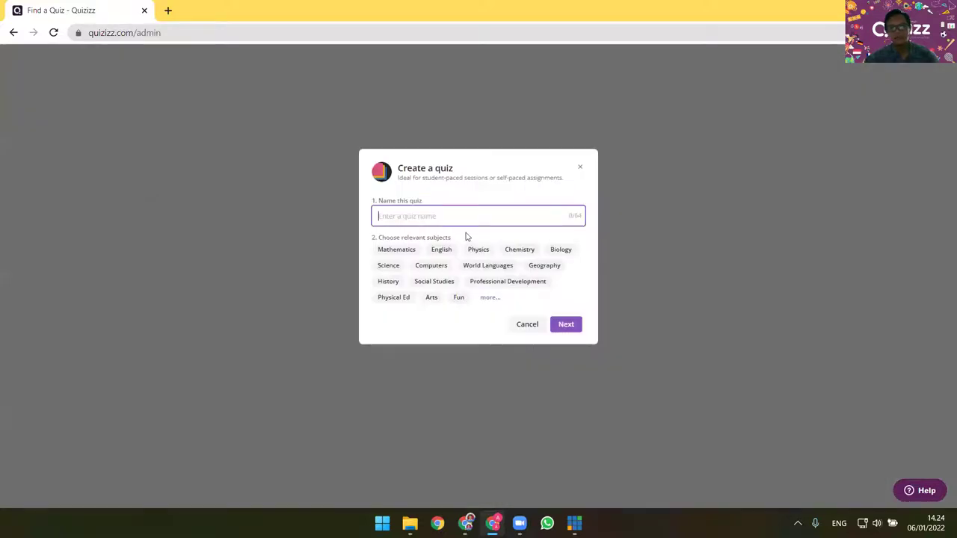
{"action": "key", "text": "ctrl+0"}
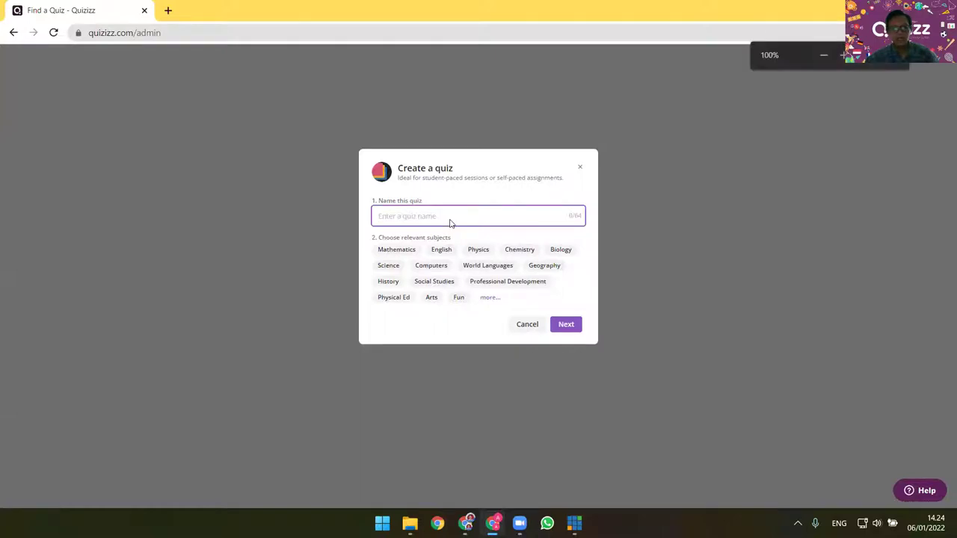
{"action": "key", "text": "ctrl+plus"}
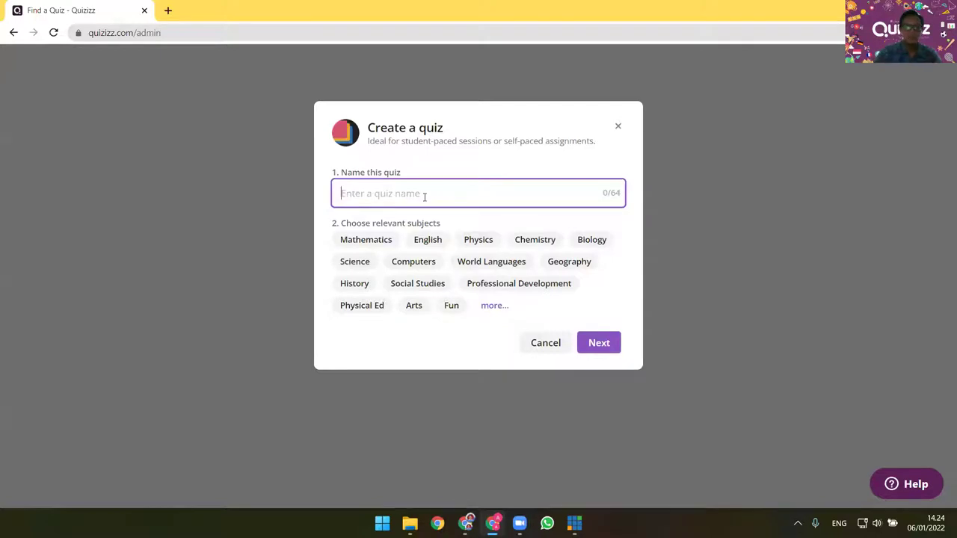
{"action": "type", "text": "U"}
{"action": "key", "text": "BackSpace"}
{"action": "type", "text": "Pengetahu"}
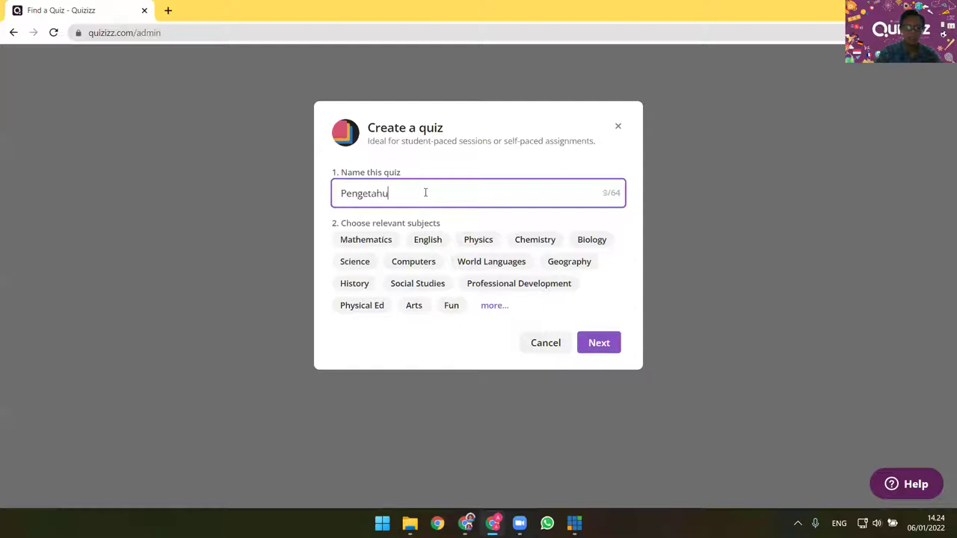
{"action": "type", "text": "an Umum"}
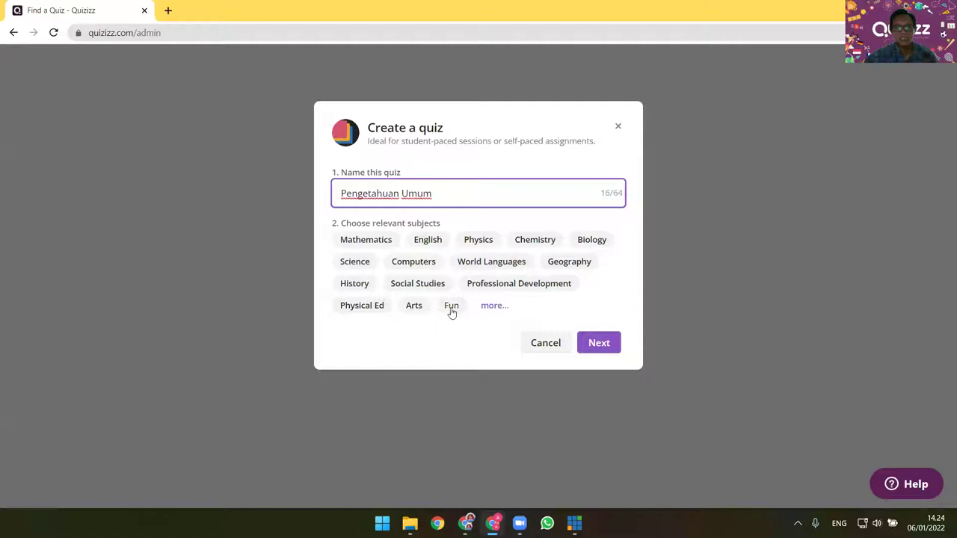
{"action": "left_click", "coordinate": [482, 308]}
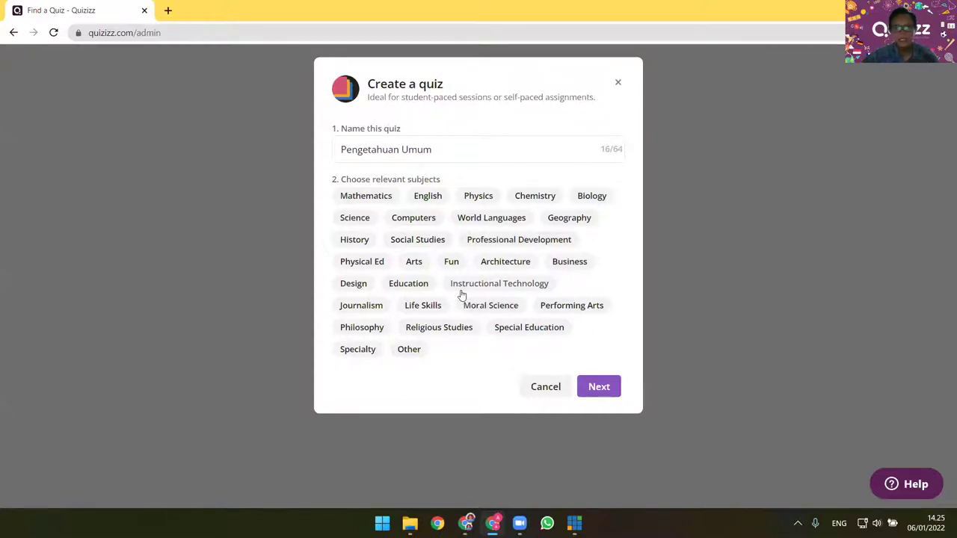
{"action": "left_click", "coordinate": [416, 348]}
{"action": "left_click", "coordinate": [594, 388]}
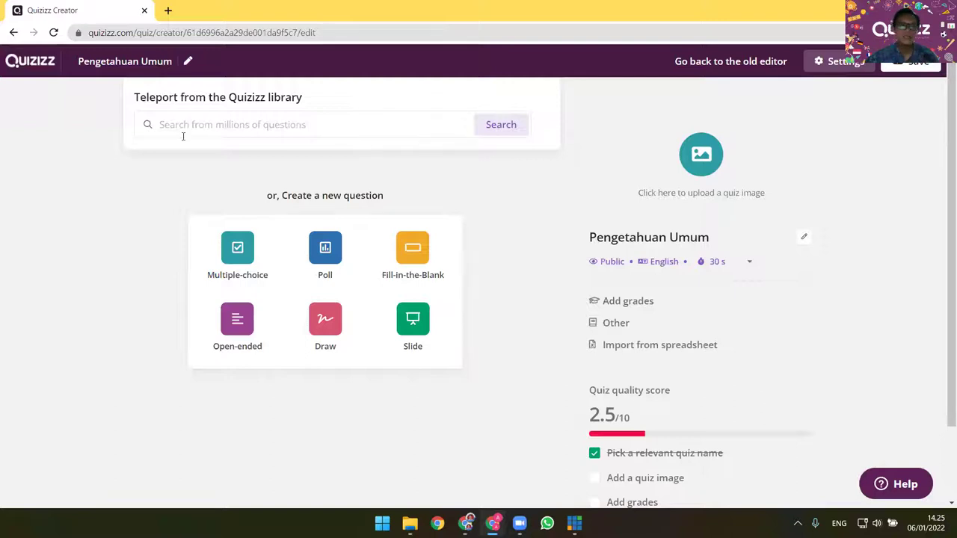
Search the question library for 'pengetahuan umum' and preview the 10th-grade quiz
{"action": "left_click_drag", "start_coordinate": [135, 97], "coordinate": [305, 99]}
{"action": "left_click", "coordinate": [282, 124]}
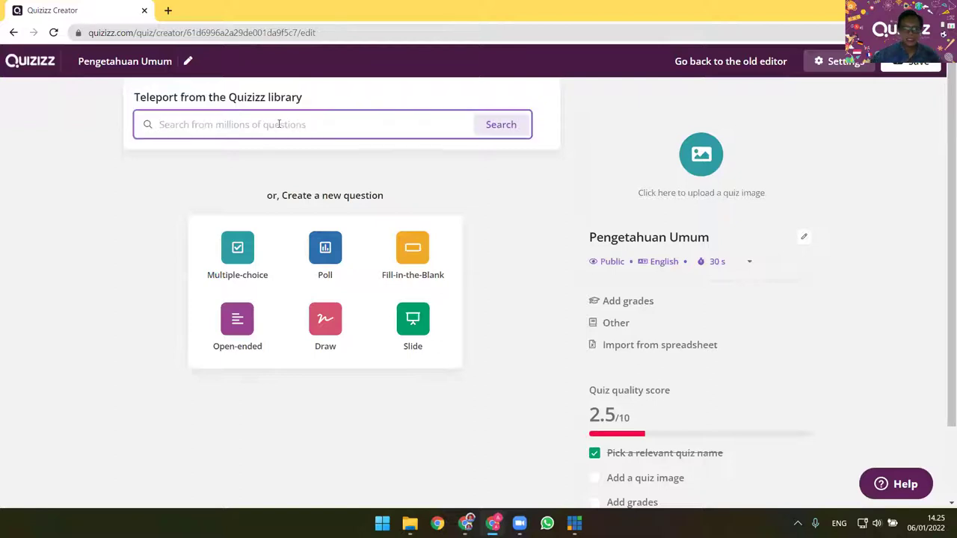
{"action": "type", "text": "pengetahuan umum"}
{"action": "left_click", "coordinate": [498, 124]}
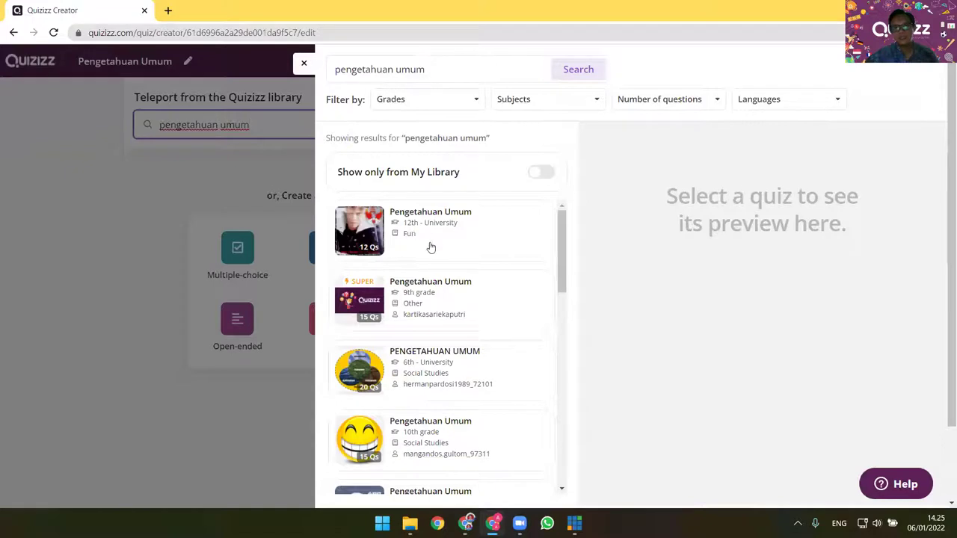
{"action": "scroll", "coordinate": [452, 298], "scroll_direction": "down", "scroll_amount": 1}
{"action": "scroll", "coordinate": [456, 322], "scroll_direction": "down", "scroll_amount": 2}
{"action": "left_click", "coordinate": [483, 261]}
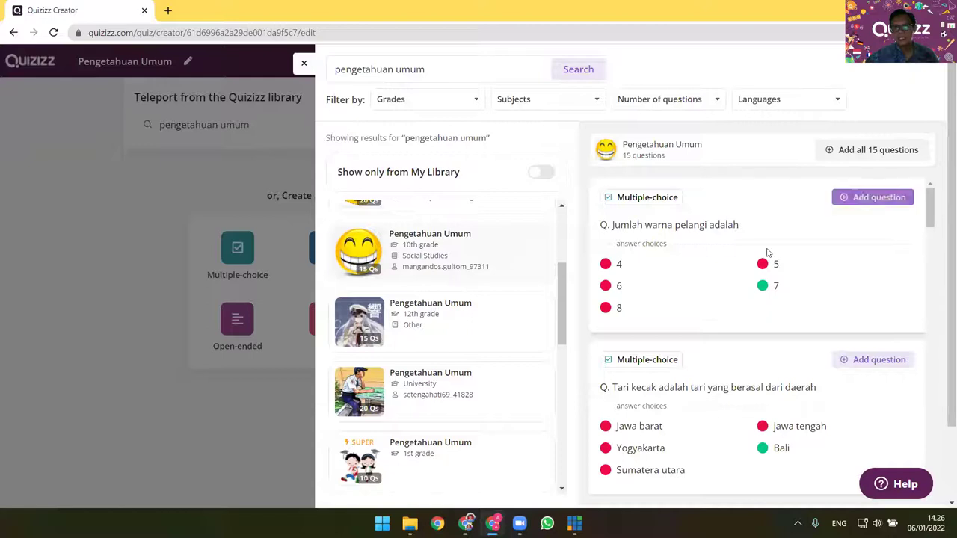
Add the Tari kecak and Gunung tertinggi library questions to the quiz
{"action": "scroll", "coordinate": [804, 267], "scroll_direction": "down", "scroll_amount": 3}
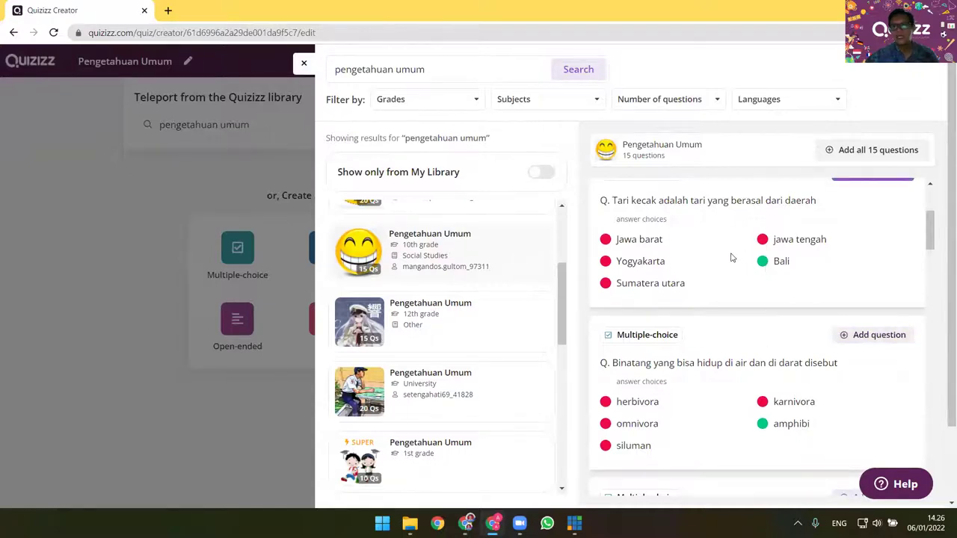
{"action": "scroll", "coordinate": [731, 258], "scroll_direction": "up", "scroll_amount": 3}
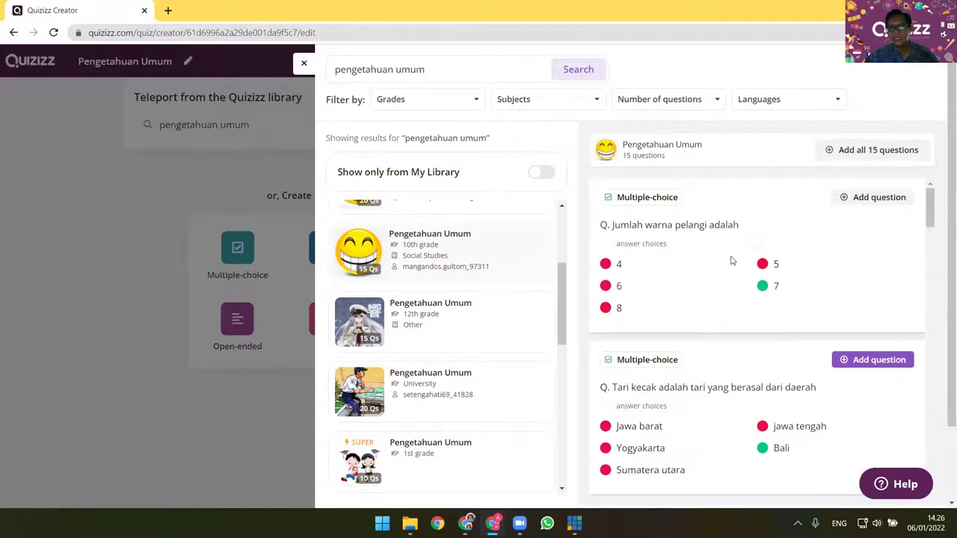
{"action": "left_click", "coordinate": [880, 202]}
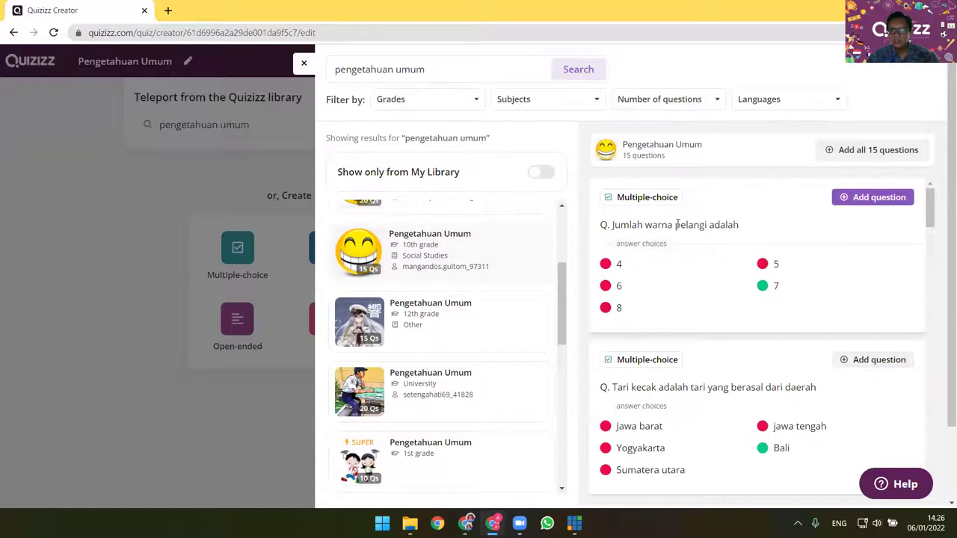
{"action": "scroll", "coordinate": [718, 243], "scroll_direction": "down", "scroll_amount": 1}
{"action": "scroll", "coordinate": [709, 252], "scroll_direction": "down", "scroll_amount": 1}
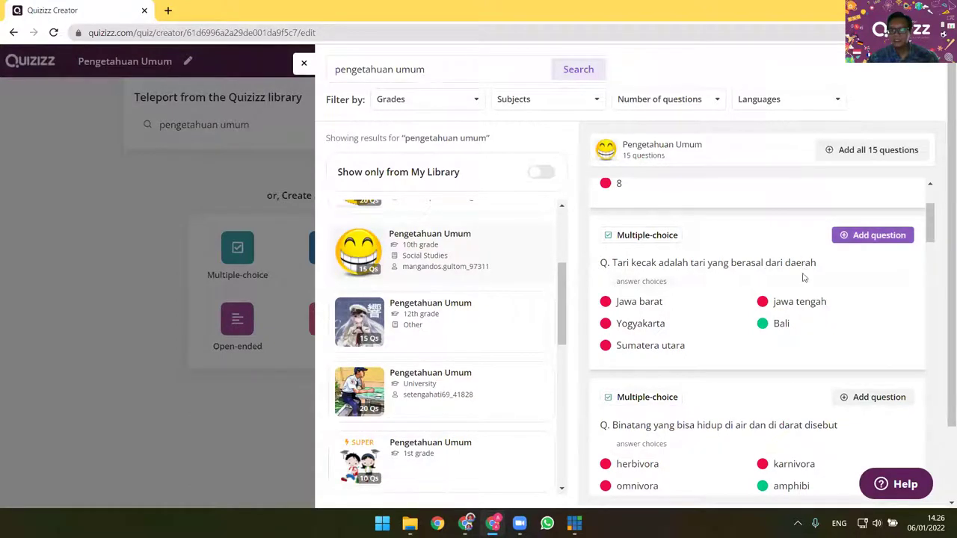
{"action": "left_click", "coordinate": [861, 238]}
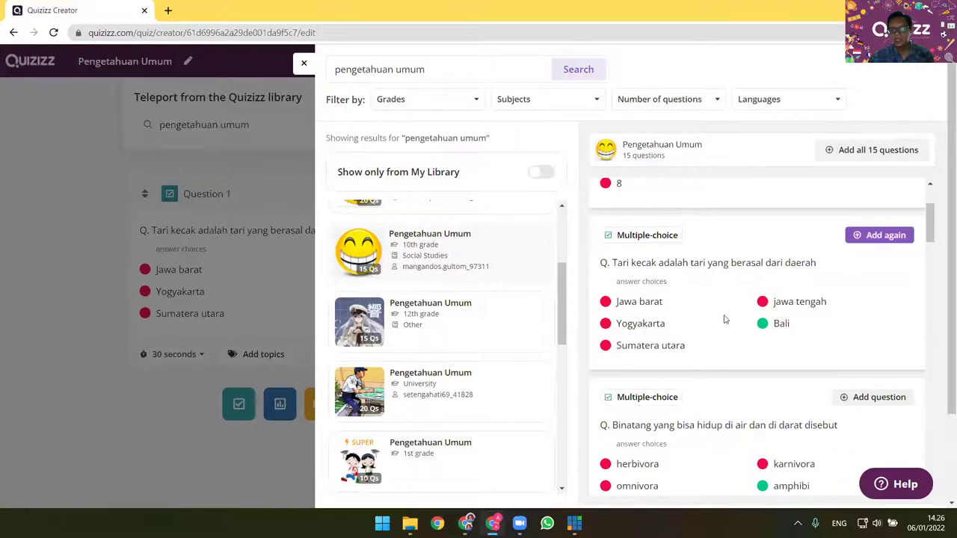
{"action": "scroll", "coordinate": [813, 332], "scroll_direction": "down", "scroll_amount": 2}
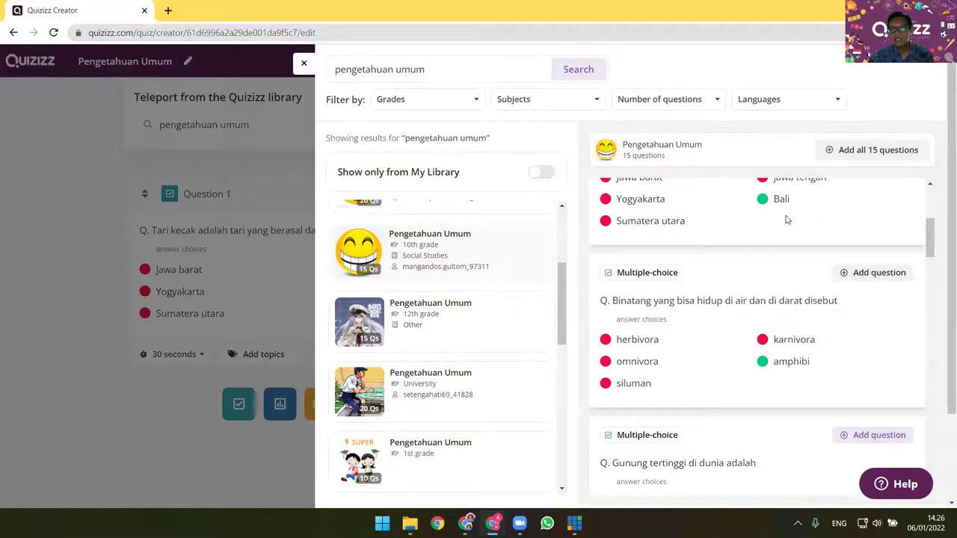
{"action": "scroll", "coordinate": [781, 239], "scroll_direction": "up", "scroll_amount": 1}
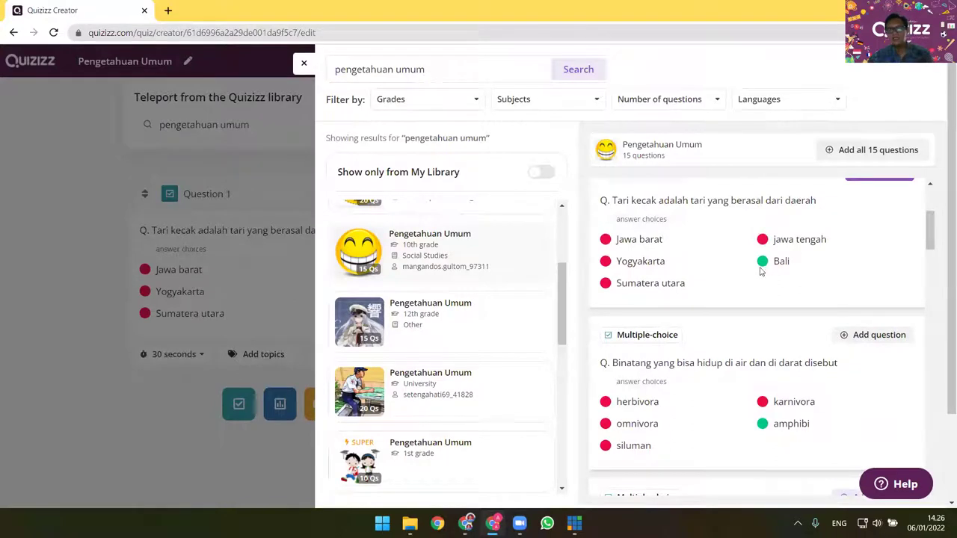
{"action": "scroll", "coordinate": [764, 419], "scroll_direction": "down", "scroll_amount": 1}
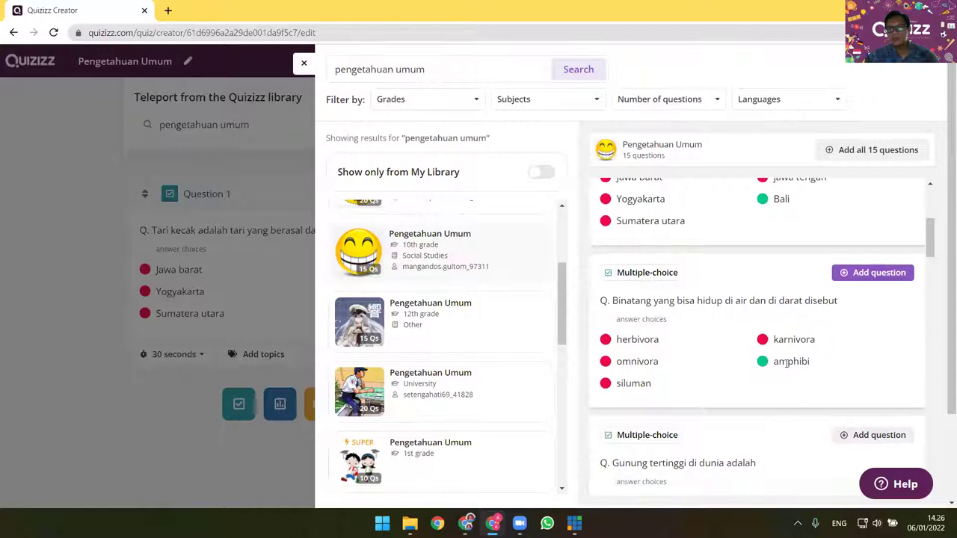
{"action": "scroll", "coordinate": [793, 344], "scroll_direction": "down", "scroll_amount": 2}
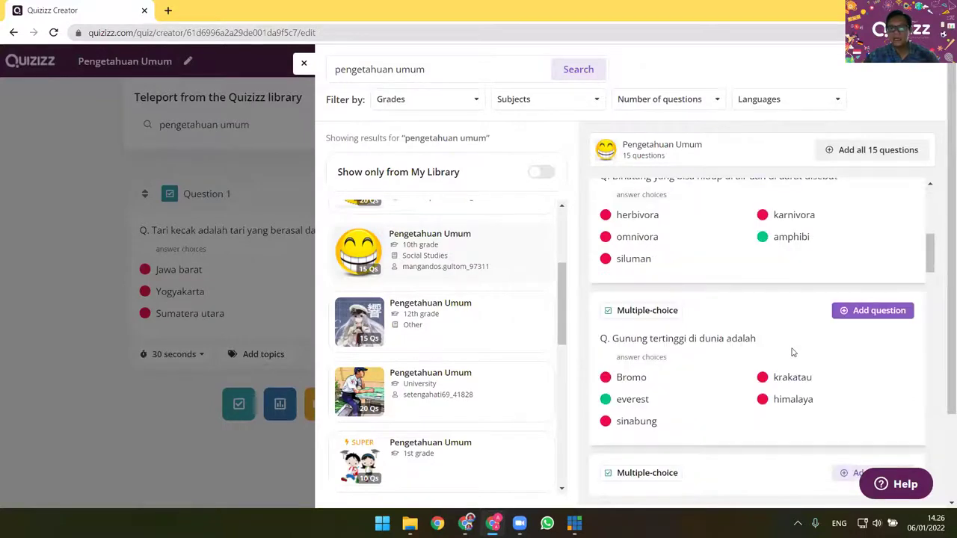
{"action": "scroll", "coordinate": [793, 352], "scroll_direction": "down", "scroll_amount": 1}
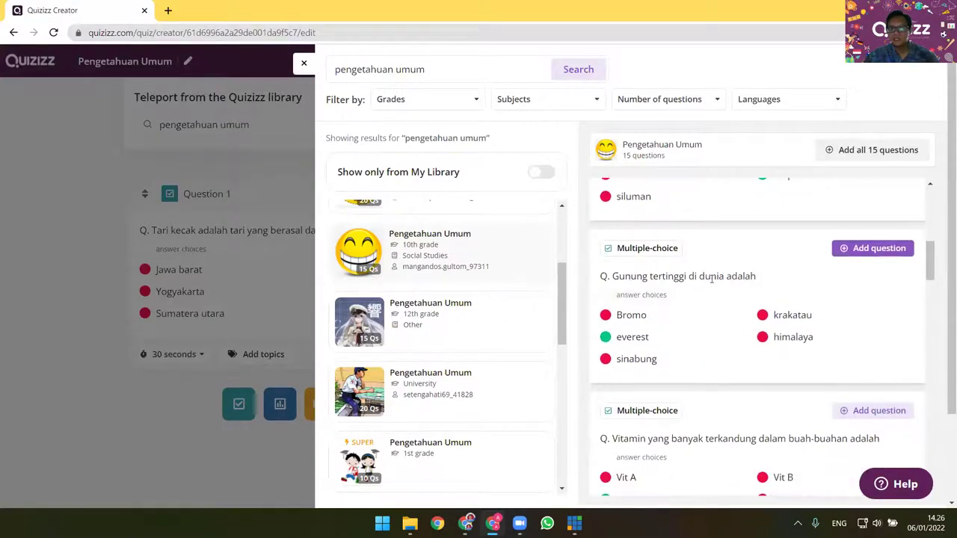
{"action": "left_click", "coordinate": [876, 248]}
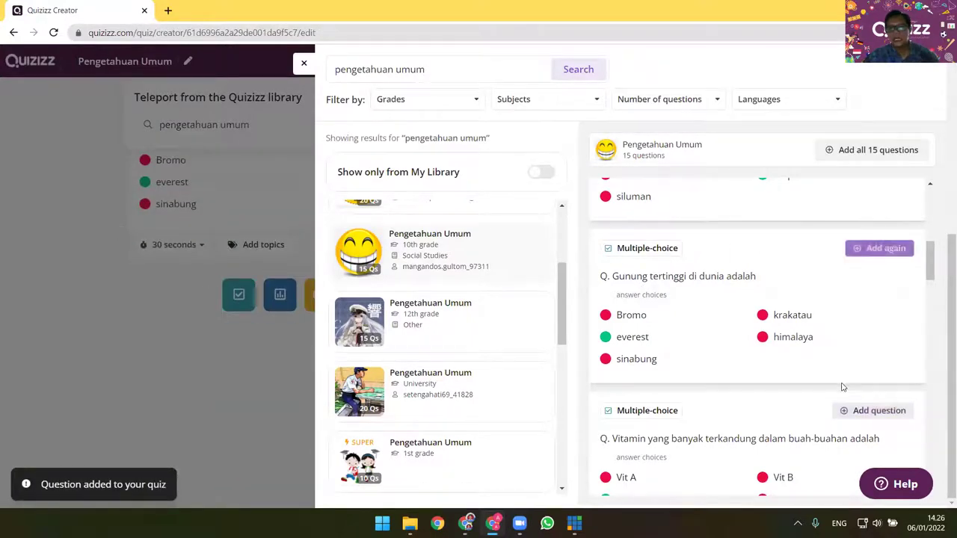
From the 10-question Pengetahuan Umum quiz, add the Presiden pertama RI and prince questions
{"action": "scroll", "coordinate": [841, 387], "scroll_direction": "down", "scroll_amount": 4}
{"action": "scroll", "coordinate": [486, 360], "scroll_direction": "down", "scroll_amount": 3}
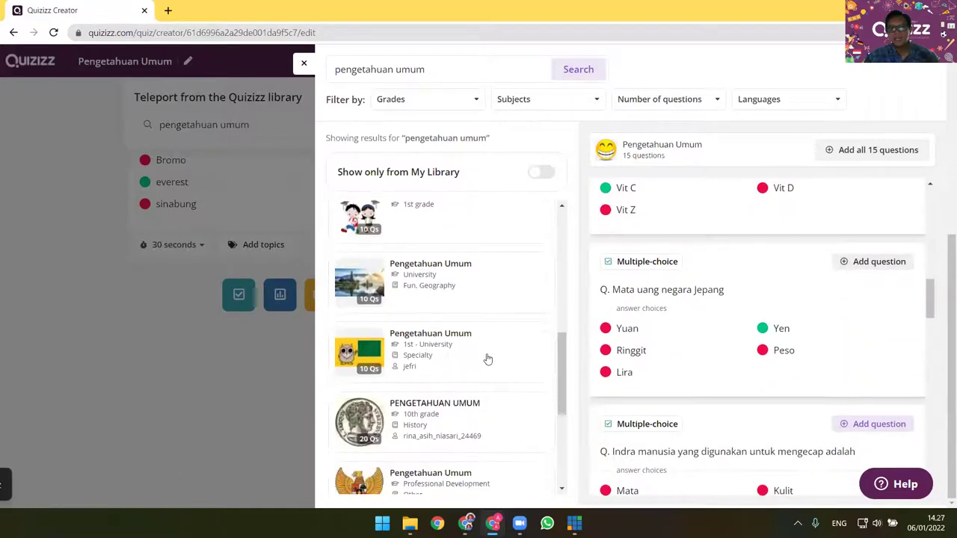
{"action": "left_click", "coordinate": [448, 352]}
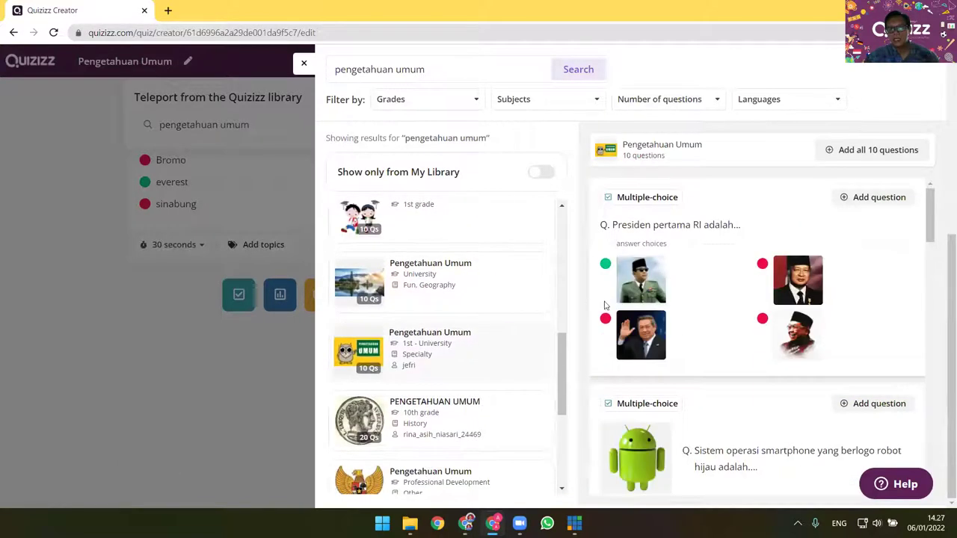
{"action": "left_click", "coordinate": [876, 199]}
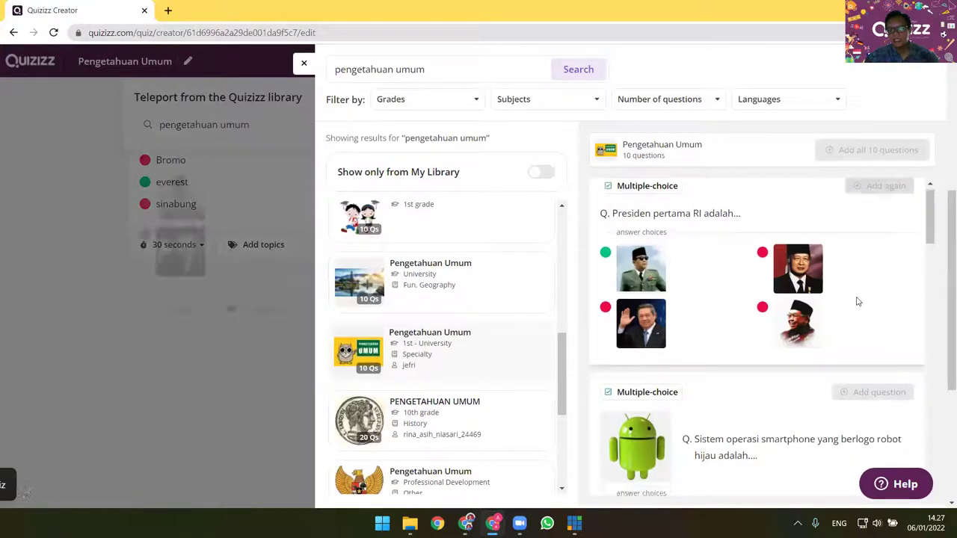
{"action": "scroll", "coordinate": [858, 301], "scroll_direction": "down", "scroll_amount": 4}
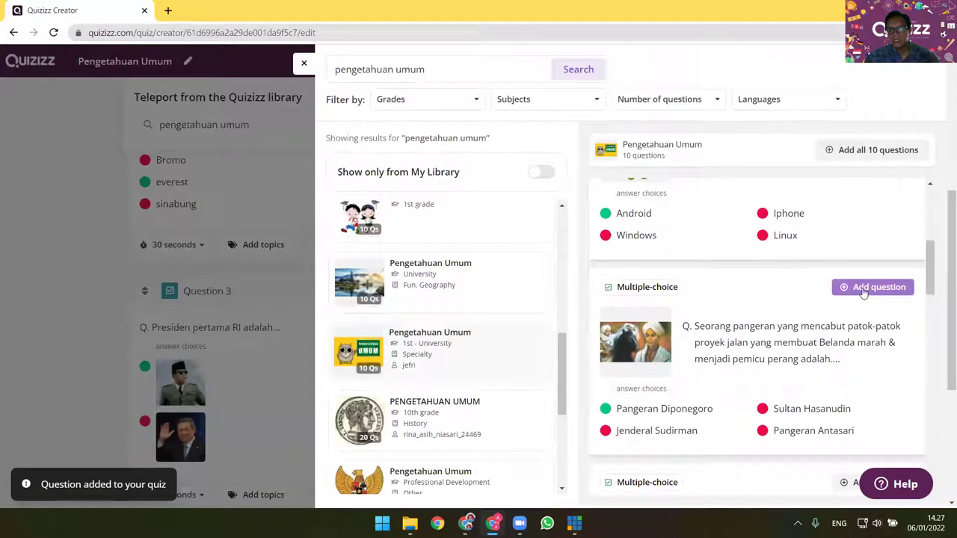
{"action": "left_click", "coordinate": [863, 288]}
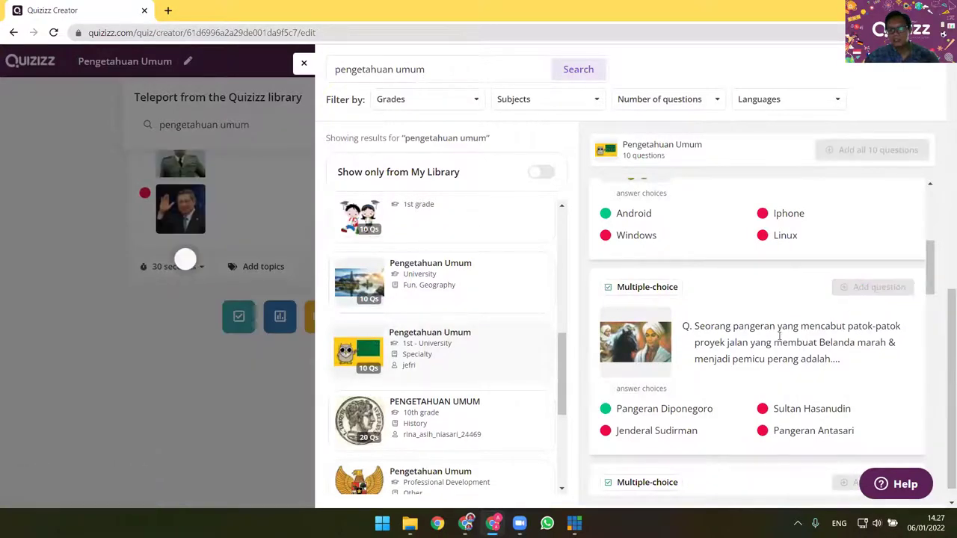
{"action": "scroll", "coordinate": [779, 336], "scroll_direction": "down", "scroll_amount": 6}
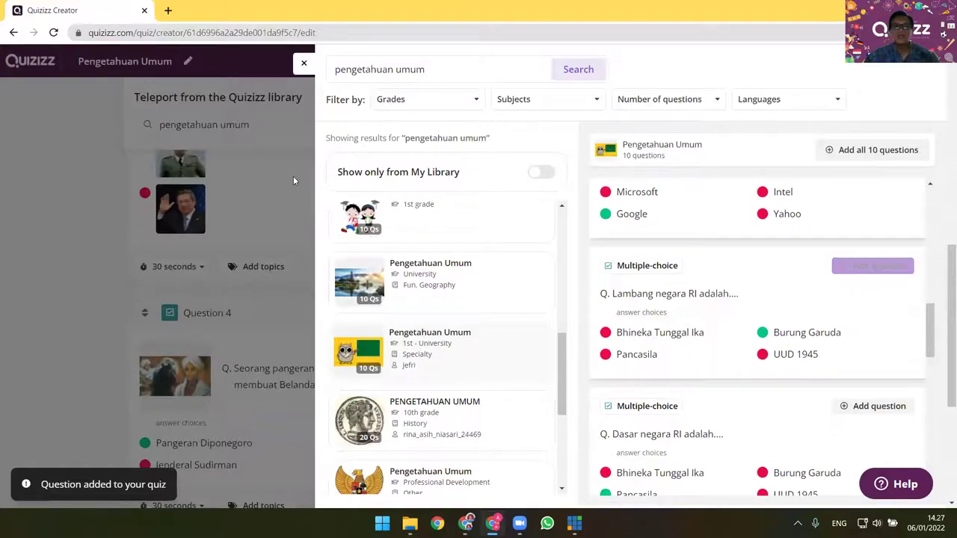
Close the library search and review the added questions in the editor
{"action": "left_click", "coordinate": [304, 63]}
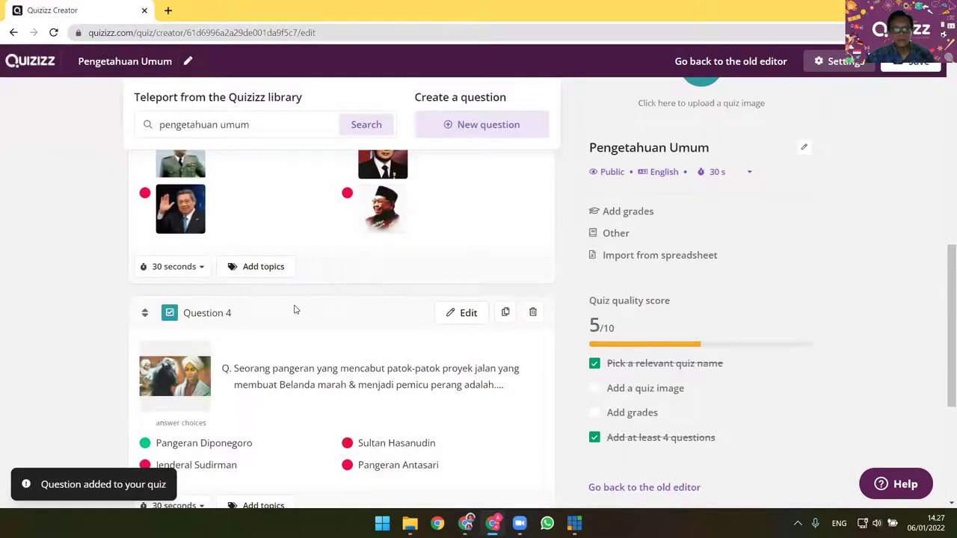
{"action": "scroll", "coordinate": [295, 309], "scroll_direction": "up", "scroll_amount": 8}
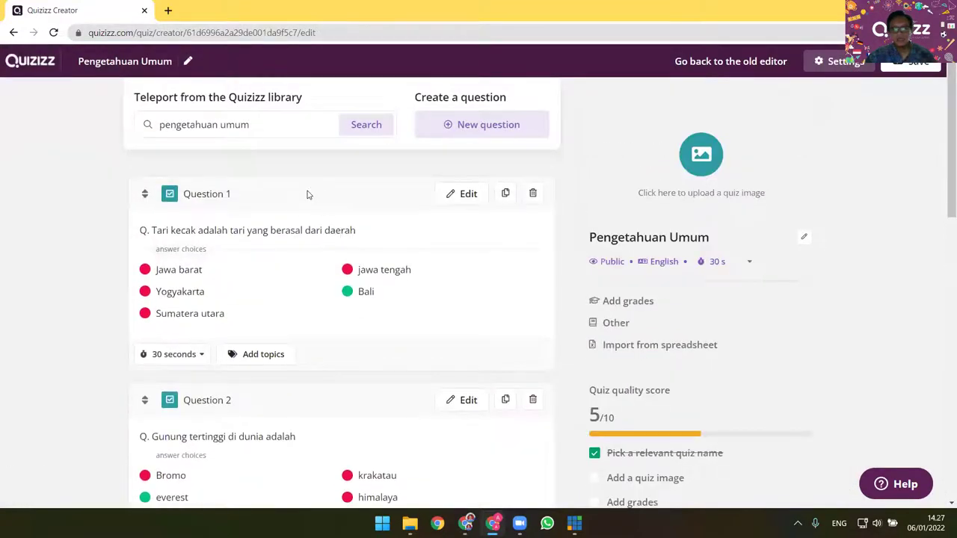
{"action": "scroll", "coordinate": [302, 219], "scroll_direction": "down", "scroll_amount": 1}
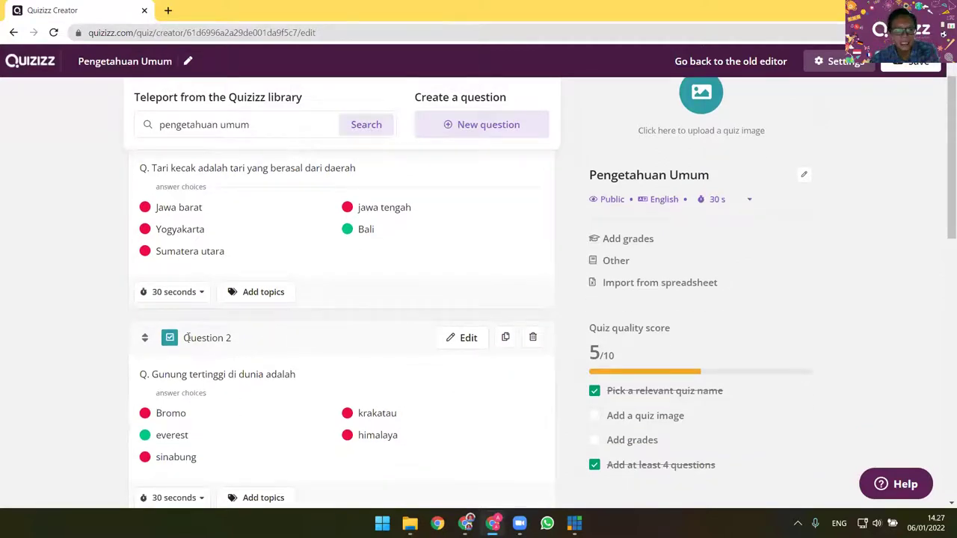
{"action": "scroll", "coordinate": [239, 321], "scroll_direction": "up", "scroll_amount": 1}
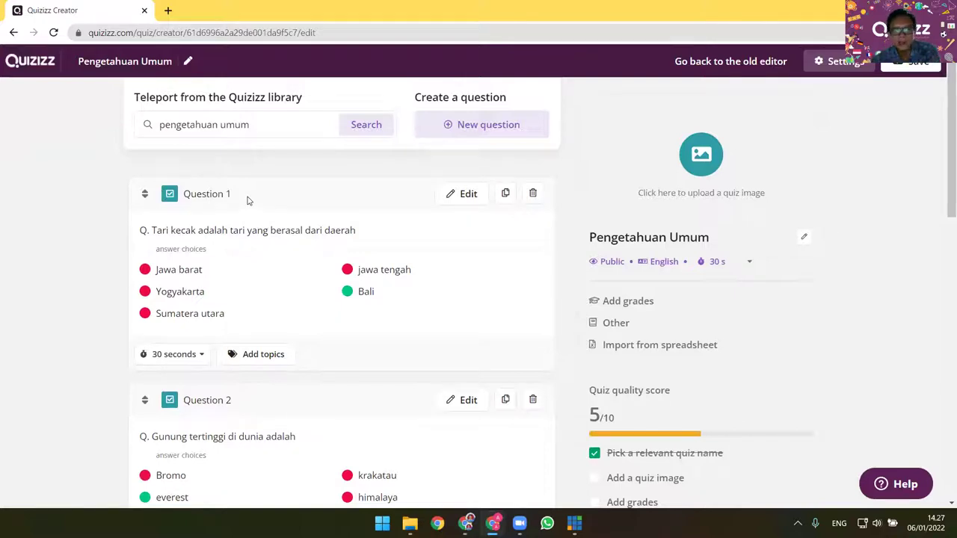
{"action": "scroll", "coordinate": [217, 307], "scroll_direction": "down", "scroll_amount": 4}
{"action": "scroll", "coordinate": [246, 312], "scroll_direction": "up", "scroll_amount": 3}
{"action": "scroll", "coordinate": [284, 302], "scroll_direction": "down", "scroll_amount": 2}
{"action": "scroll", "coordinate": [284, 301], "scroll_direction": "down", "scroll_amount": 5}
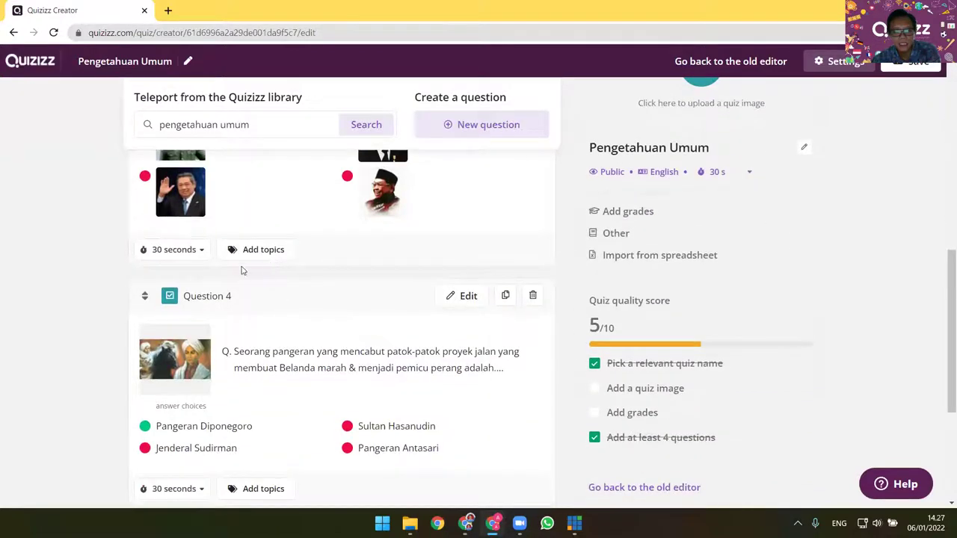
Check Question 3's 30-second time options without changing them, then review the quiz
{"action": "left_click", "coordinate": [191, 253]}
{"action": "scroll", "coordinate": [168, 198], "scroll_direction": "up", "scroll_amount": 2}
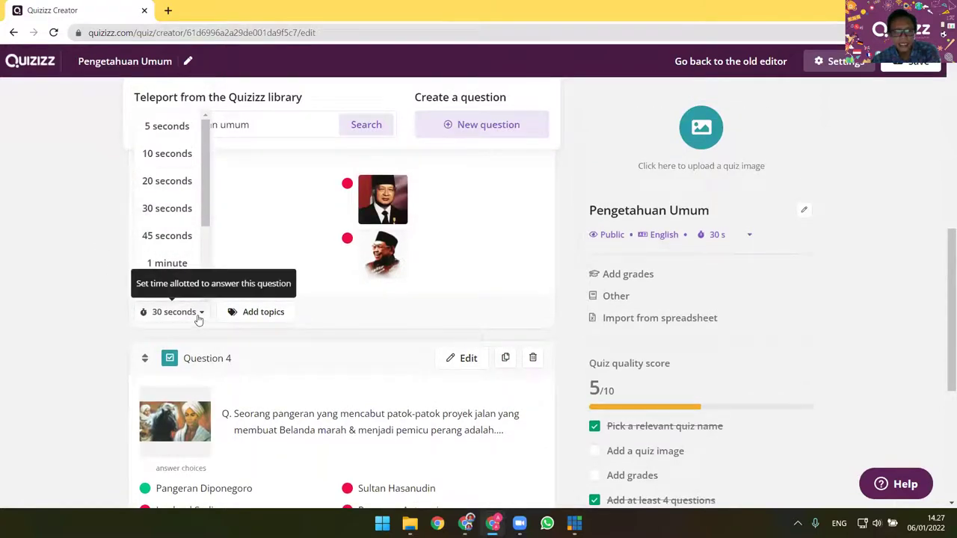
{"action": "left_click", "coordinate": [198, 318]}
{"action": "scroll", "coordinate": [150, 269], "scroll_direction": "up", "scroll_amount": 3}
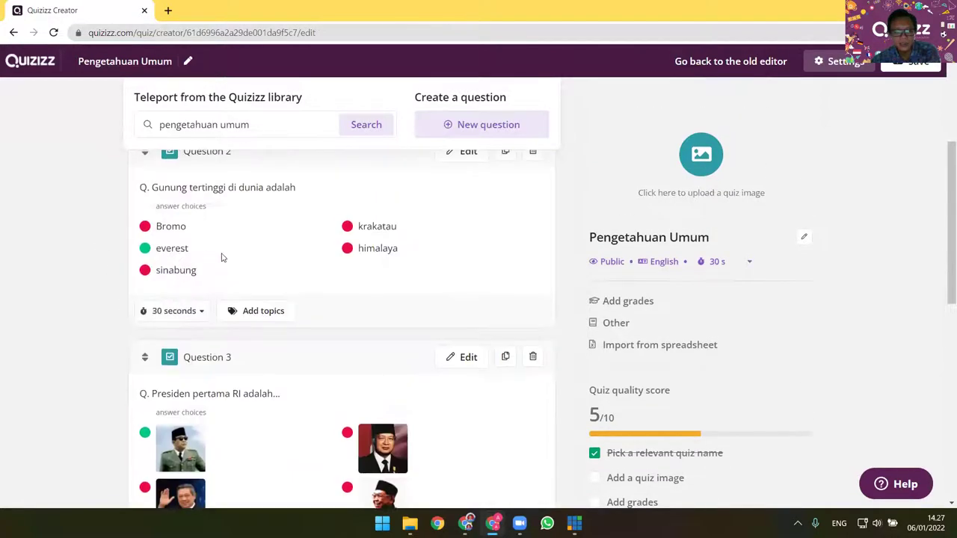
{"action": "scroll", "coordinate": [224, 261], "scroll_direction": "down", "scroll_amount": 3}
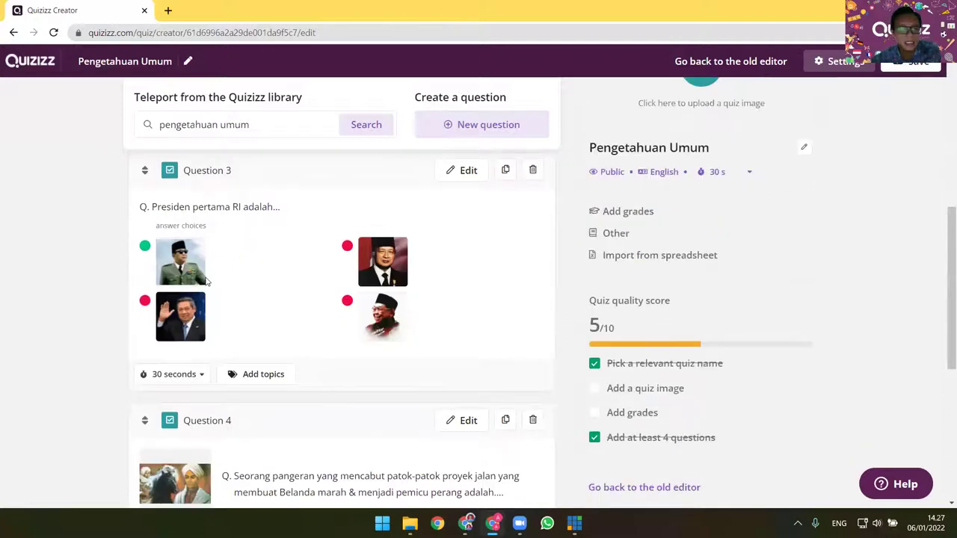
{"action": "scroll", "coordinate": [207, 281], "scroll_direction": "down", "scroll_amount": 1}
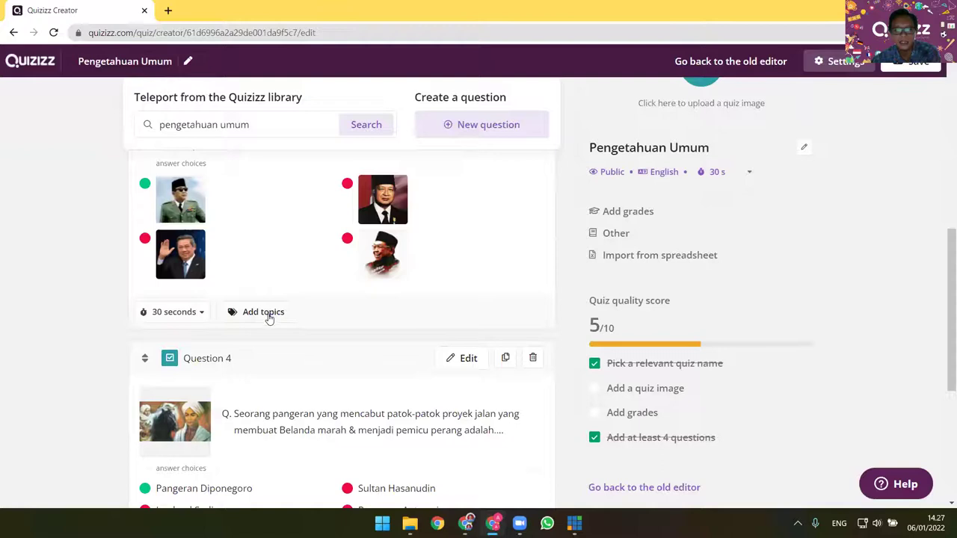
{"action": "scroll", "coordinate": [269, 318], "scroll_direction": "up", "scroll_amount": 7}
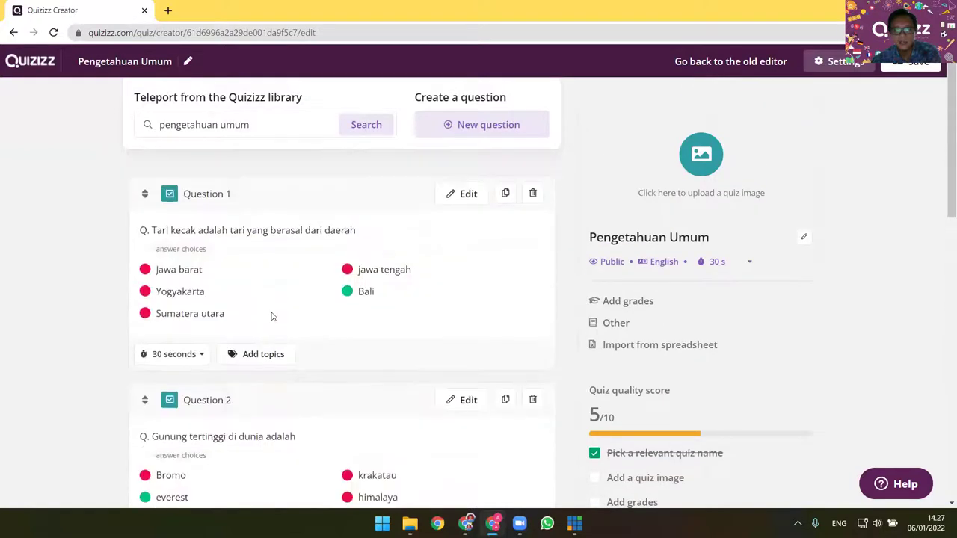
{"action": "scroll", "coordinate": [280, 325], "scroll_direction": "down", "scroll_amount": 2}
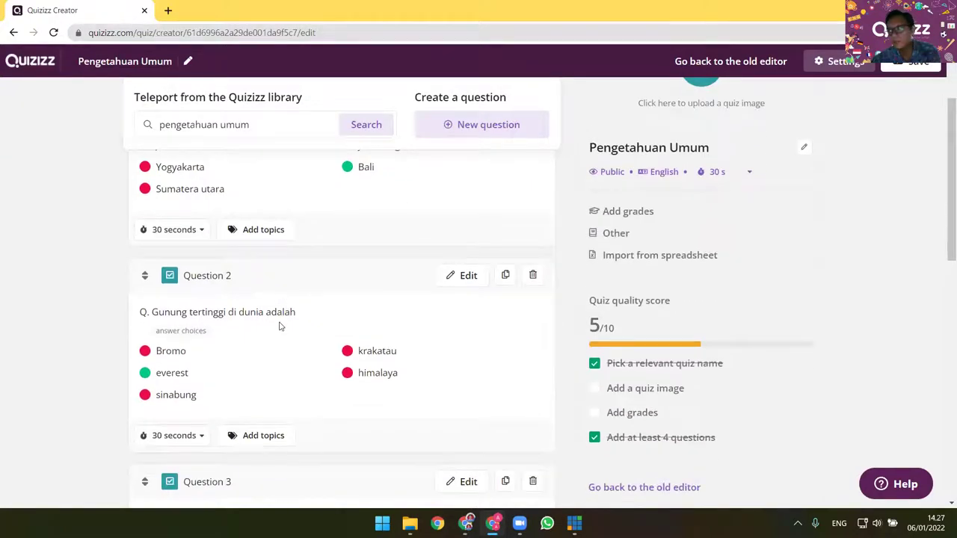
{"action": "scroll", "coordinate": [280, 326], "scroll_direction": "up", "scroll_amount": 2}
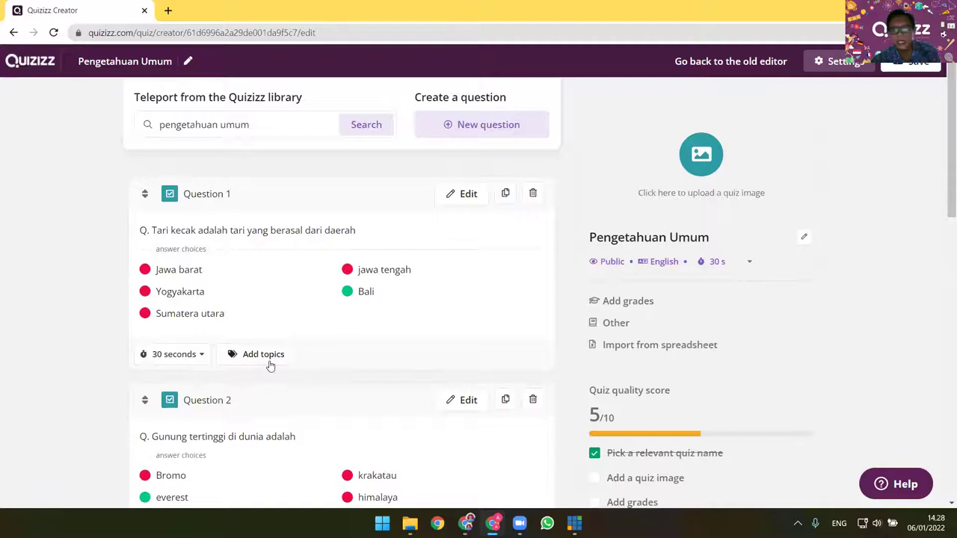
{"action": "scroll", "coordinate": [284, 327], "scroll_direction": "down", "scroll_amount": 1}
{"action": "scroll", "coordinate": [284, 327], "scroll_direction": "down", "scroll_amount": 10}
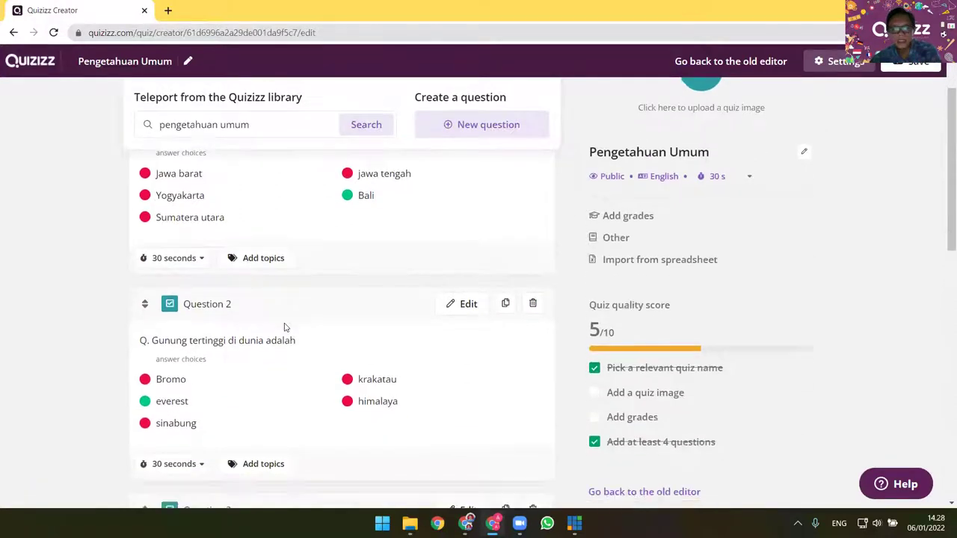
{"action": "scroll", "coordinate": [284, 329], "scroll_direction": "down", "scroll_amount": 1}
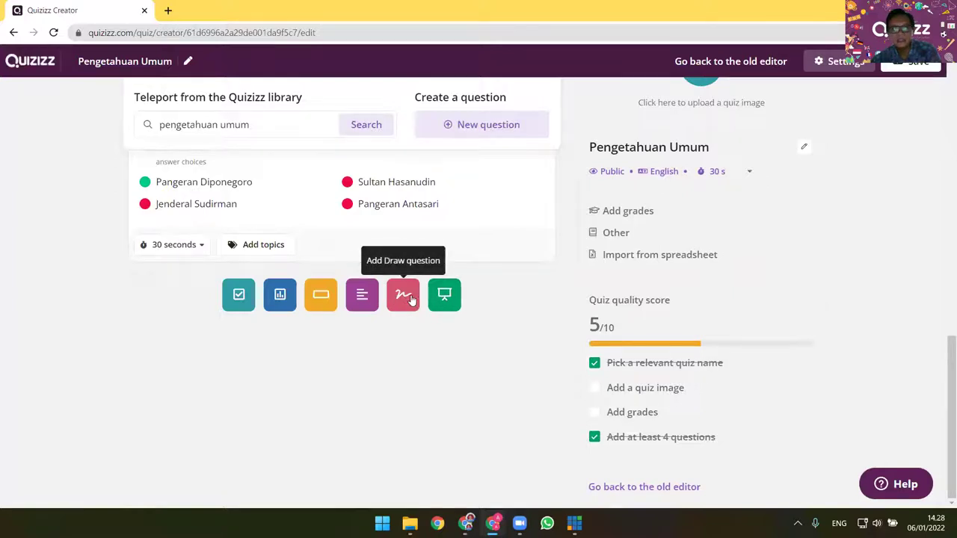
{"action": "scroll", "coordinate": [417, 315], "scroll_direction": "up", "scroll_amount": 1}
{"action": "scroll", "coordinate": [407, 352], "scroll_direction": "down", "scroll_amount": 1}
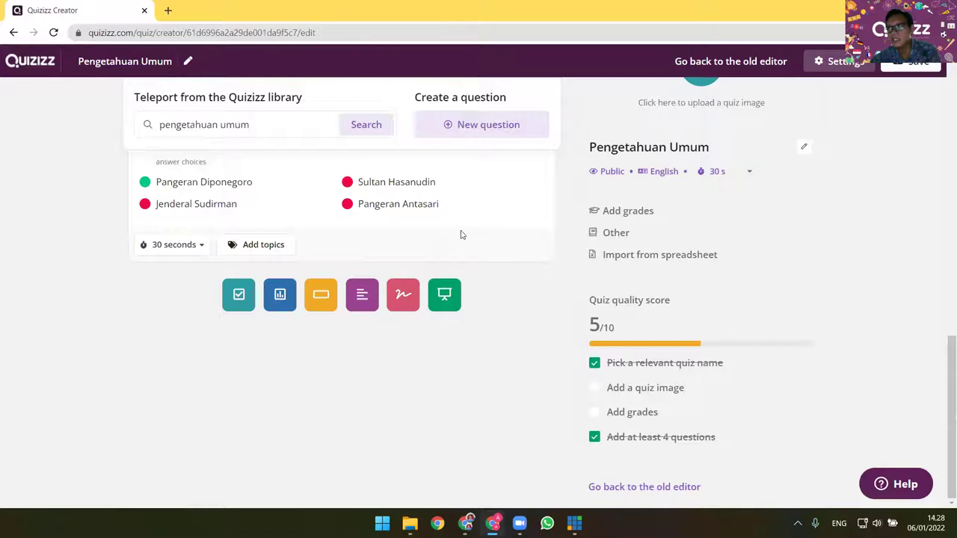
{"action": "scroll", "coordinate": [484, 325], "scroll_direction": "up", "scroll_amount": 1}
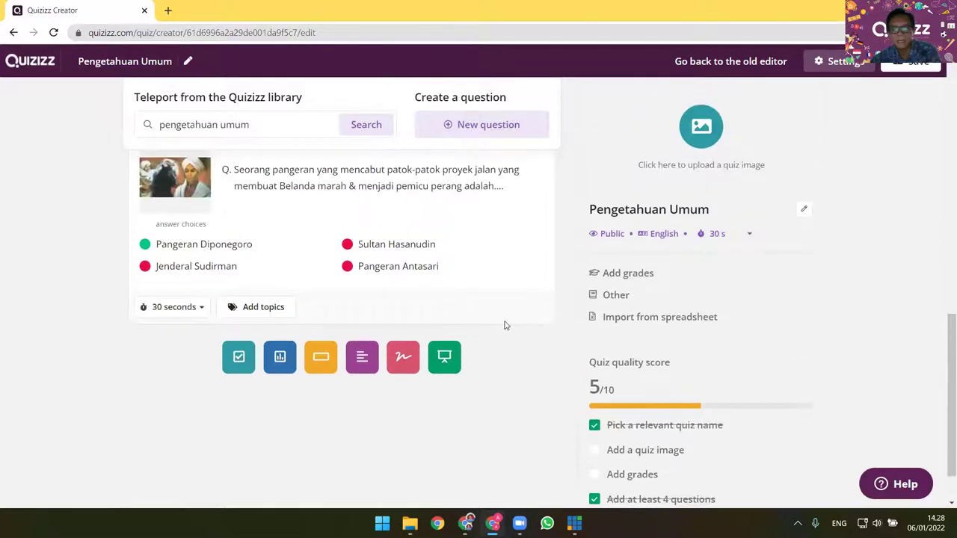
{"action": "scroll", "coordinate": [504, 325], "scroll_direction": "up", "scroll_amount": 10}
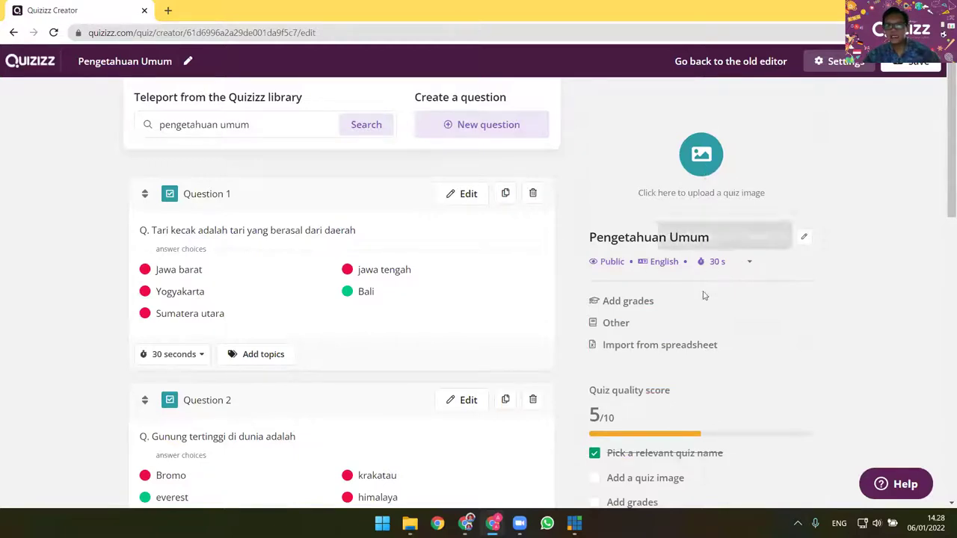
{"action": "scroll", "coordinate": [713, 281], "scroll_direction": "down", "scroll_amount": 2}
{"action": "scroll", "coordinate": [710, 262], "scroll_direction": "up", "scroll_amount": 2}
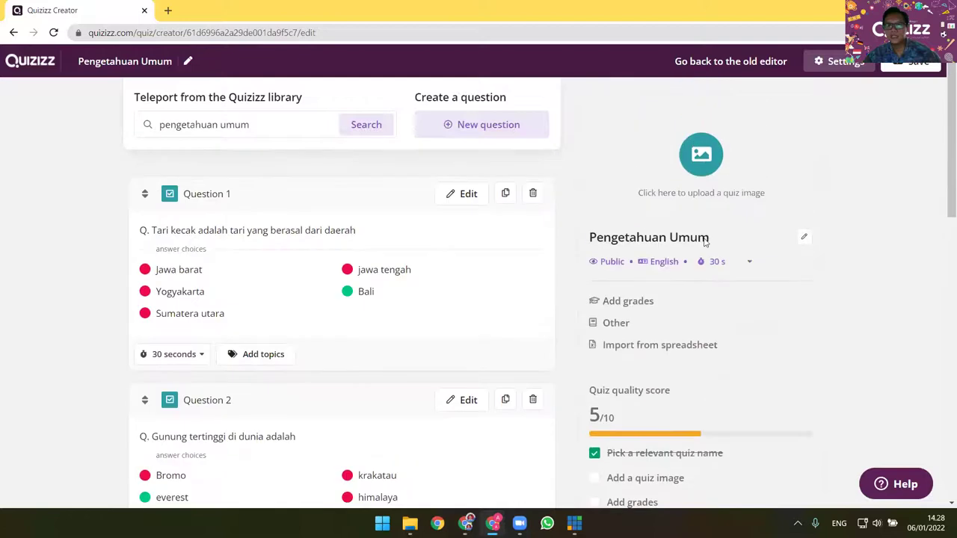
Search title images for 'pengetahuan umum' and insert the 'mengenal pengetahuan umum' book cover
{"action": "left_click", "coordinate": [700, 161]}
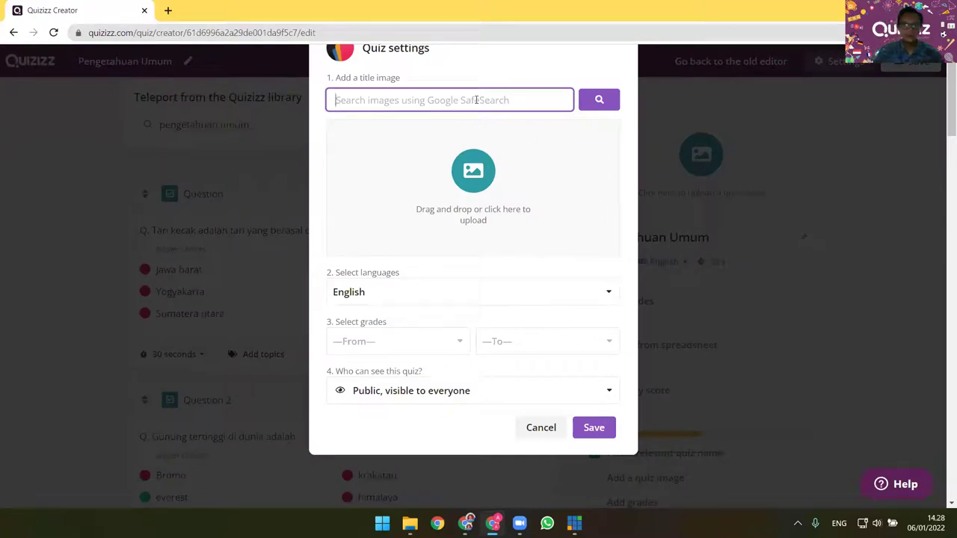
{"action": "type", "text": "pengetahuan umum"}
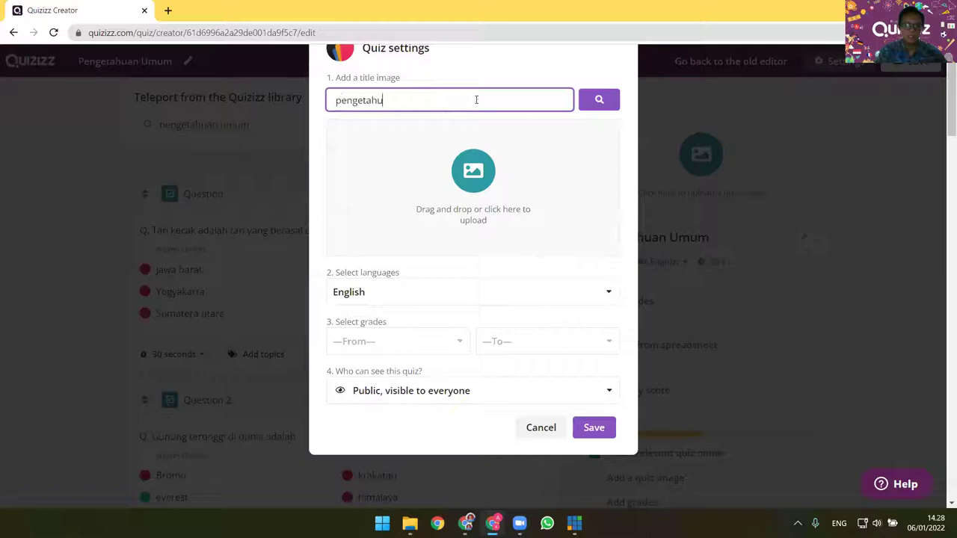
{"action": "left_click", "coordinate": [608, 102]}
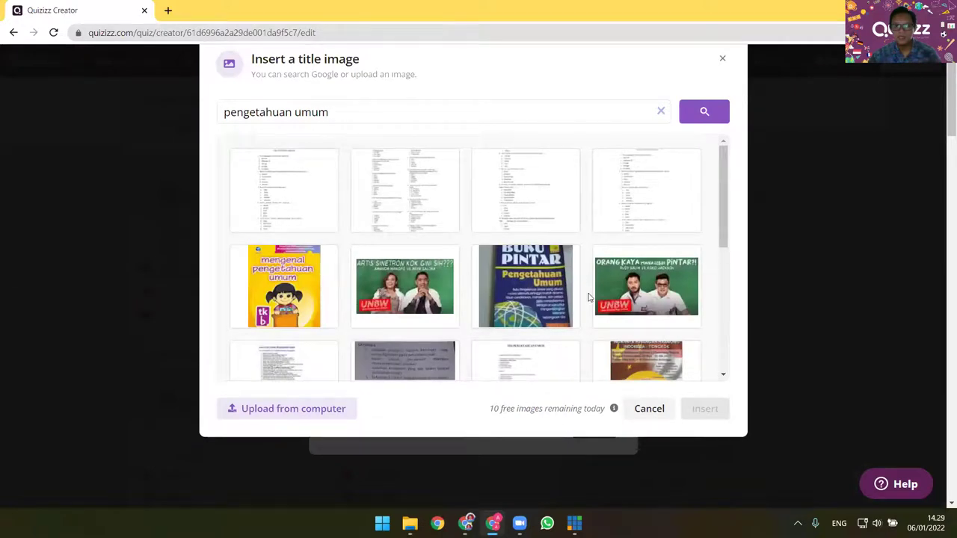
{"action": "scroll", "coordinate": [613, 298], "scroll_direction": "down", "scroll_amount": 3}
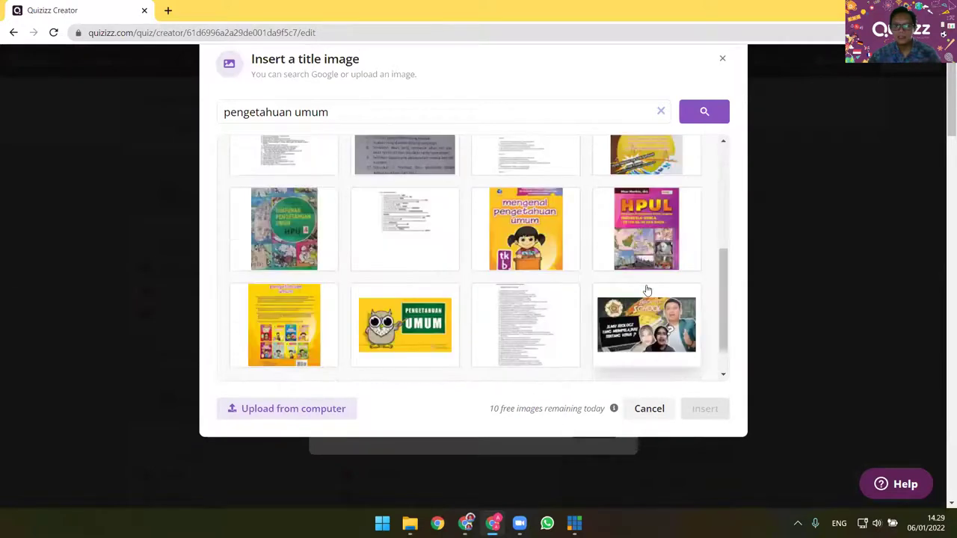
{"action": "left_click", "coordinate": [555, 224]}
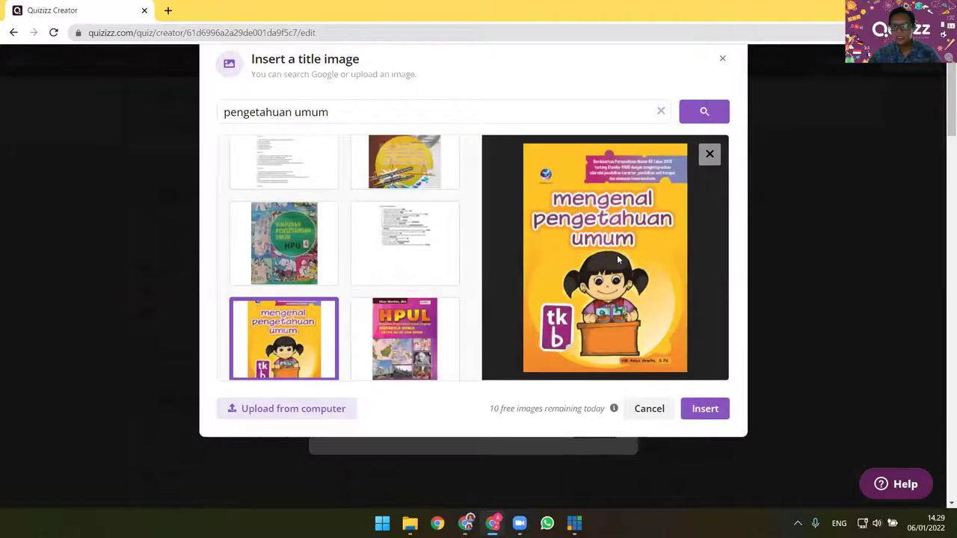
{"action": "left_click_drag", "start_coordinate": [485, 411], "coordinate": [604, 413]}
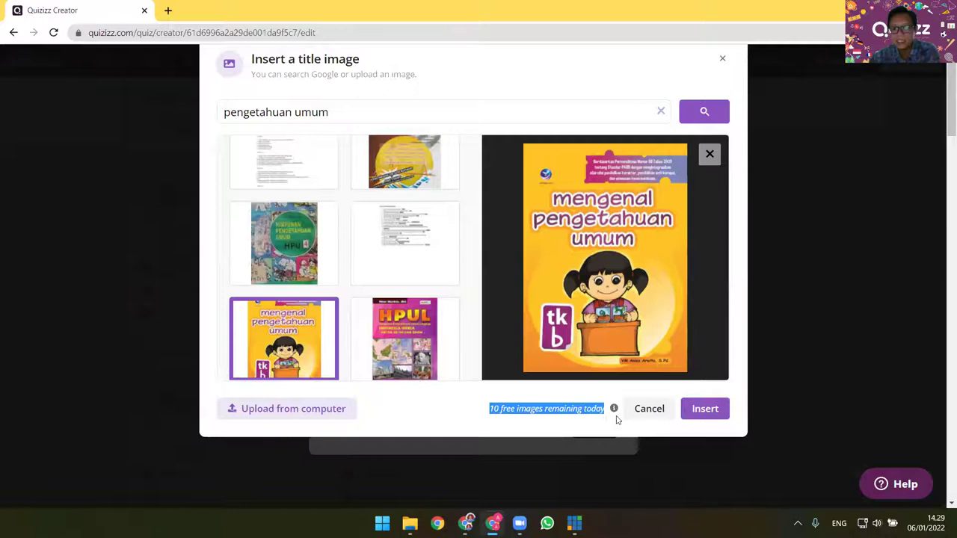
{"action": "left_click", "coordinate": [706, 409]}
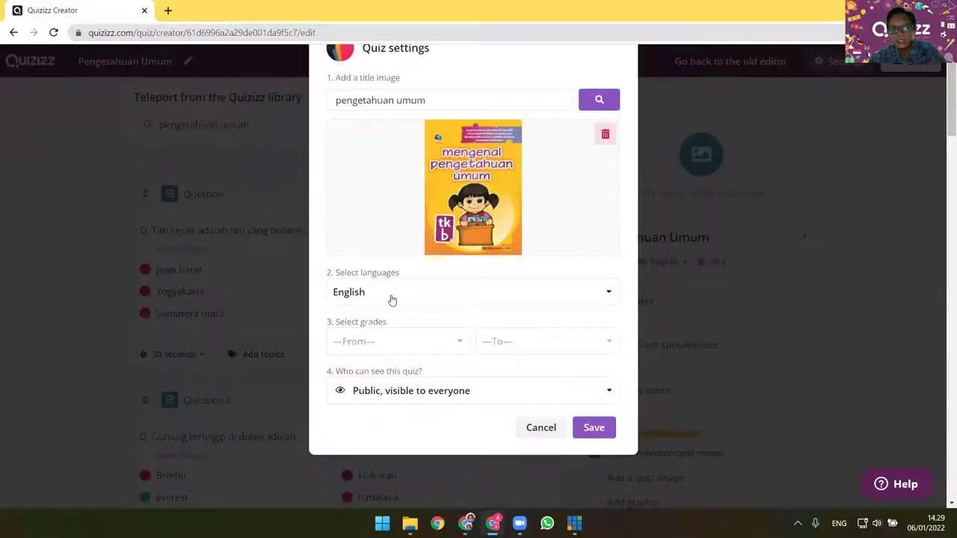
Set the quiz language to Indonesian and grades from KG to University, then save the settings
{"action": "left_click", "coordinate": [438, 299]}
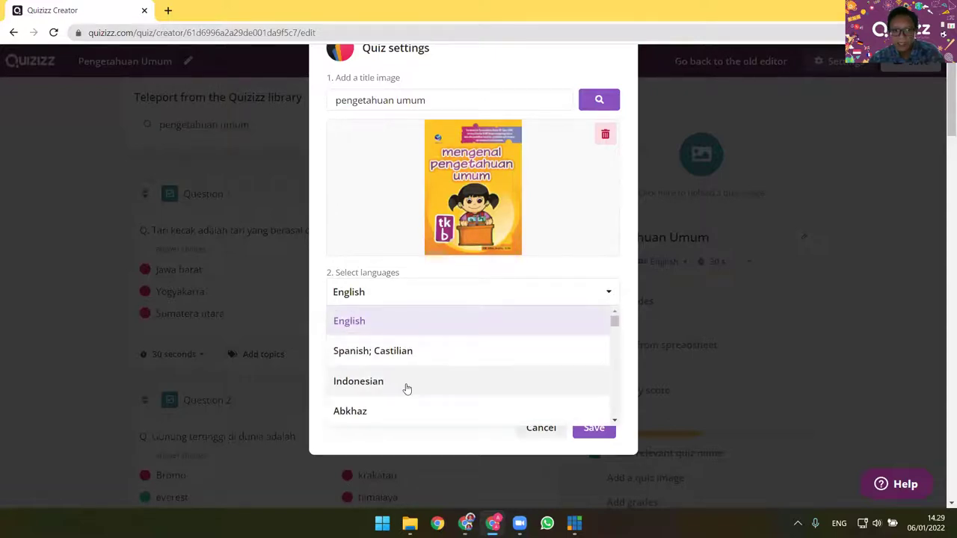
{"action": "left_click", "coordinate": [407, 383]}
{"action": "left_click", "coordinate": [425, 347]}
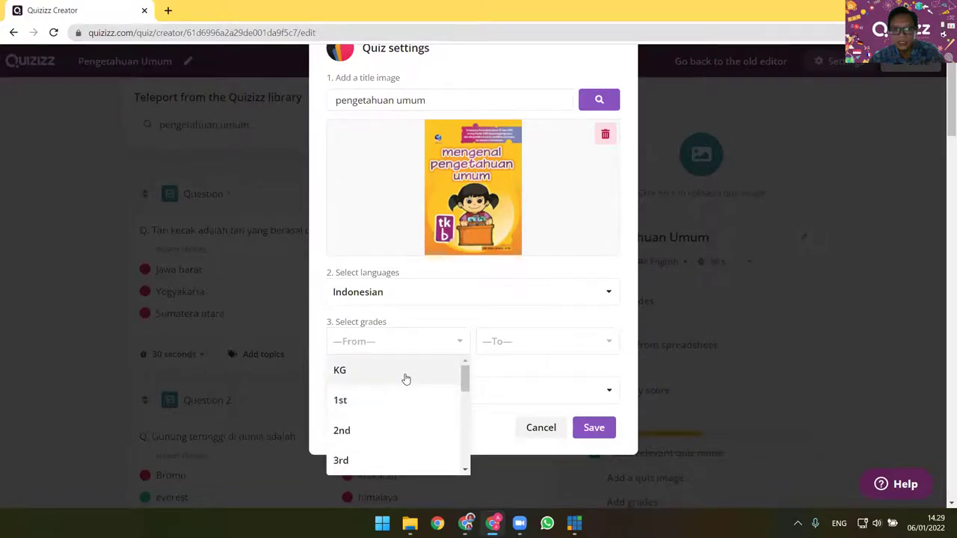
{"action": "left_click", "coordinate": [405, 379]}
{"action": "left_click", "coordinate": [527, 346]}
{"action": "scroll", "coordinate": [535, 382], "scroll_direction": "down", "scroll_amount": 2}
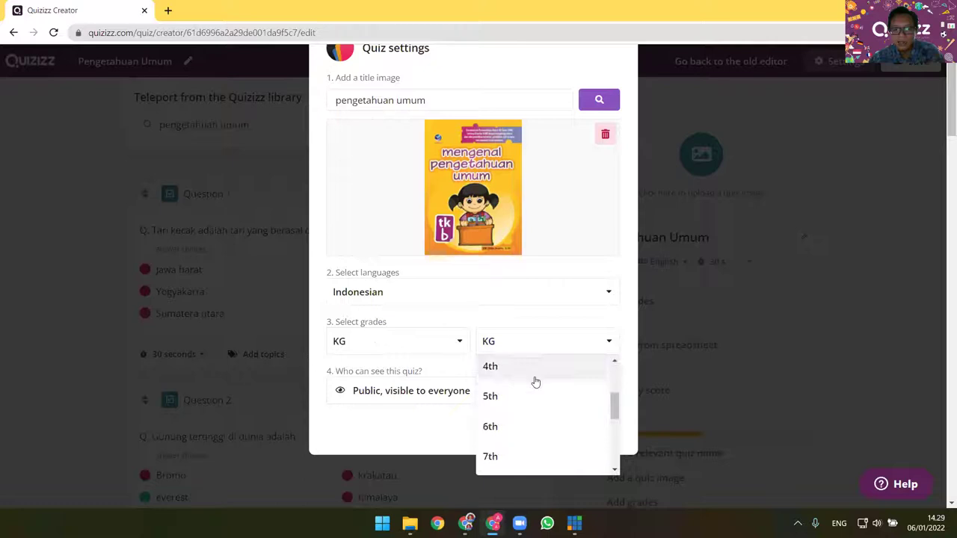
{"action": "scroll", "coordinate": [535, 382], "scroll_direction": "down", "scroll_amount": 3}
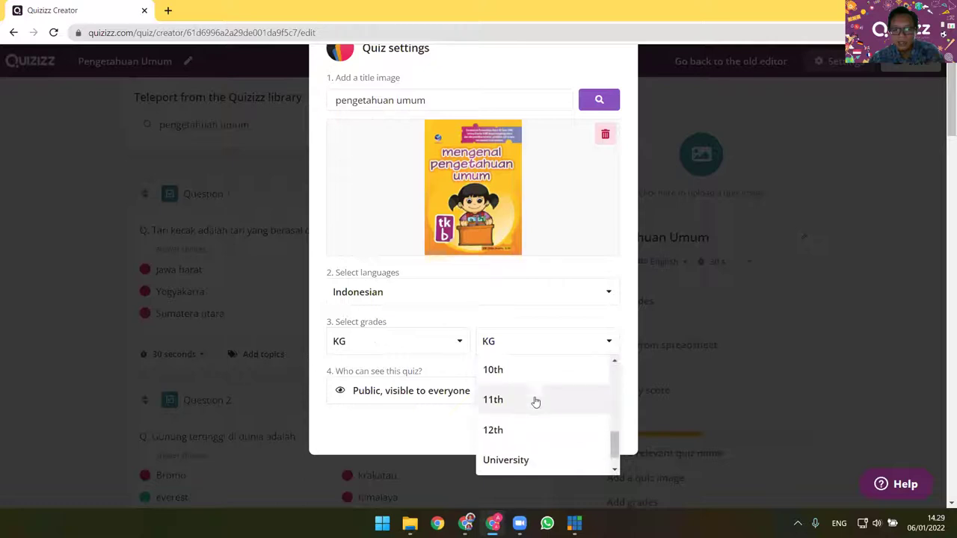
{"action": "left_click", "coordinate": [595, 457]}
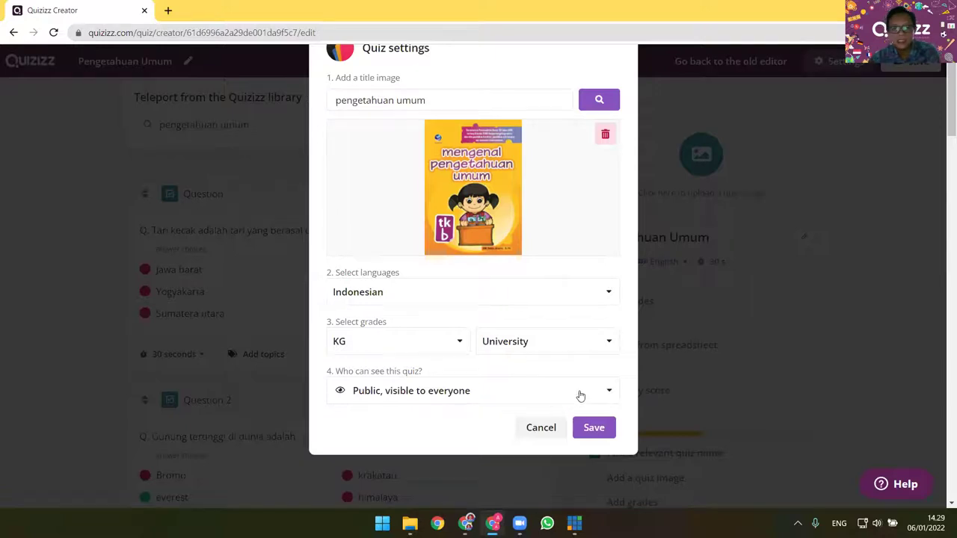
{"action": "left_click", "coordinate": [595, 429]}
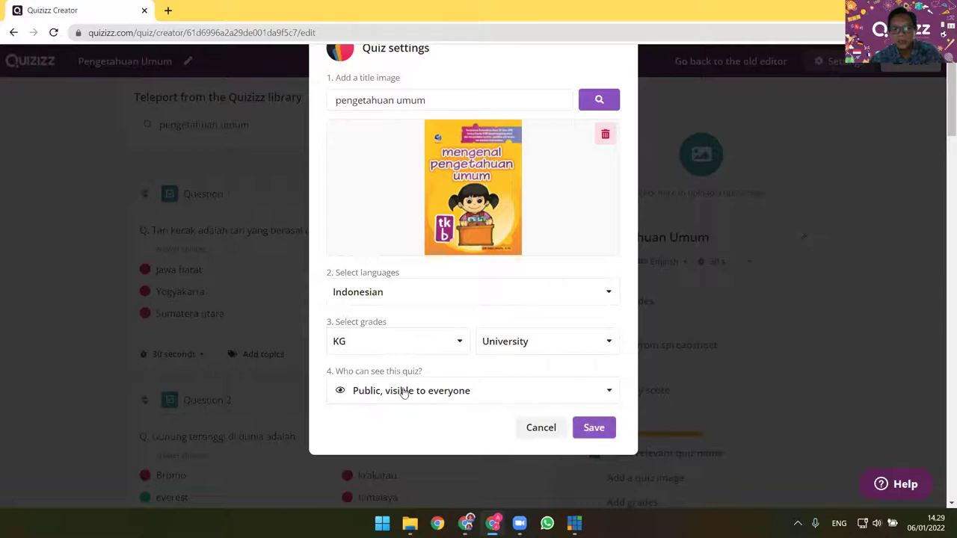
{"action": "left_click", "coordinate": [596, 428]}
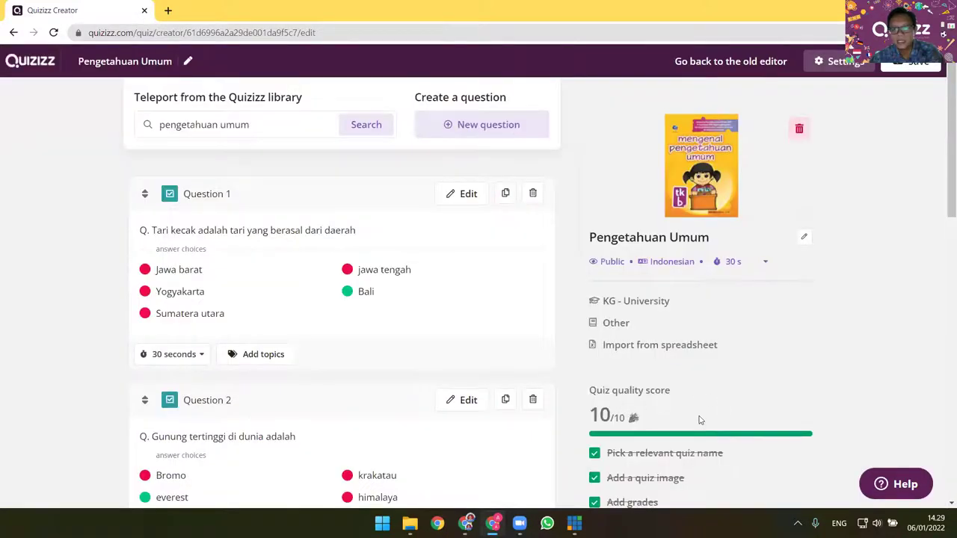
Review the quiz questions in the editor, then save the finished quiz
{"action": "scroll", "coordinate": [650, 367], "scroll_direction": "down", "scroll_amount": 2}
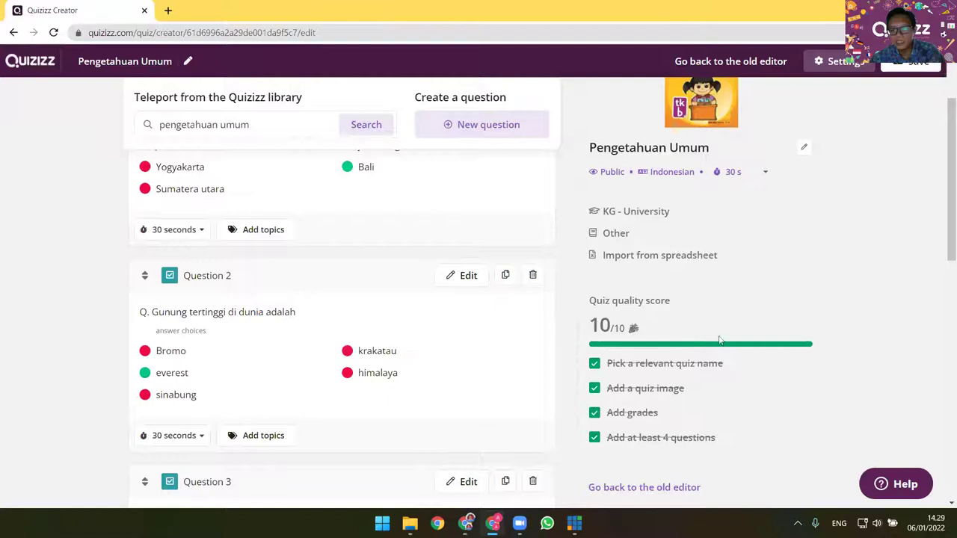
{"action": "scroll", "coordinate": [637, 310], "scroll_direction": "up", "scroll_amount": 2}
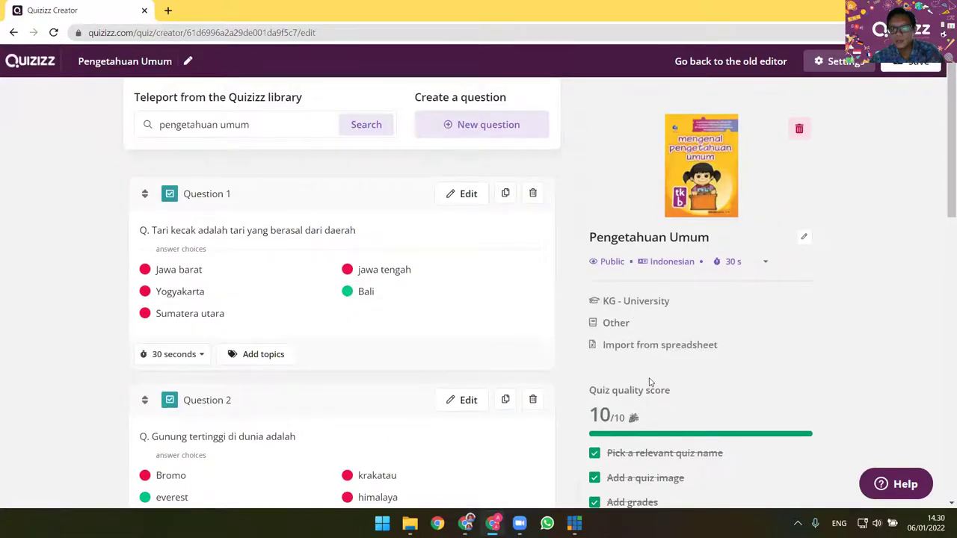
{"action": "scroll", "coordinate": [639, 359], "scroll_direction": "down", "scroll_amount": 7}
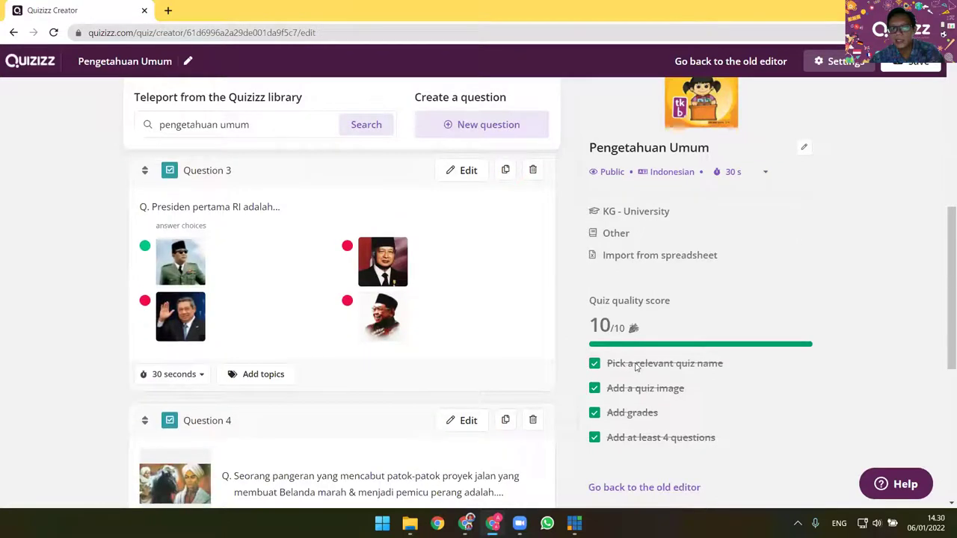
{"action": "scroll", "coordinate": [632, 359], "scroll_direction": "down", "scroll_amount": 2}
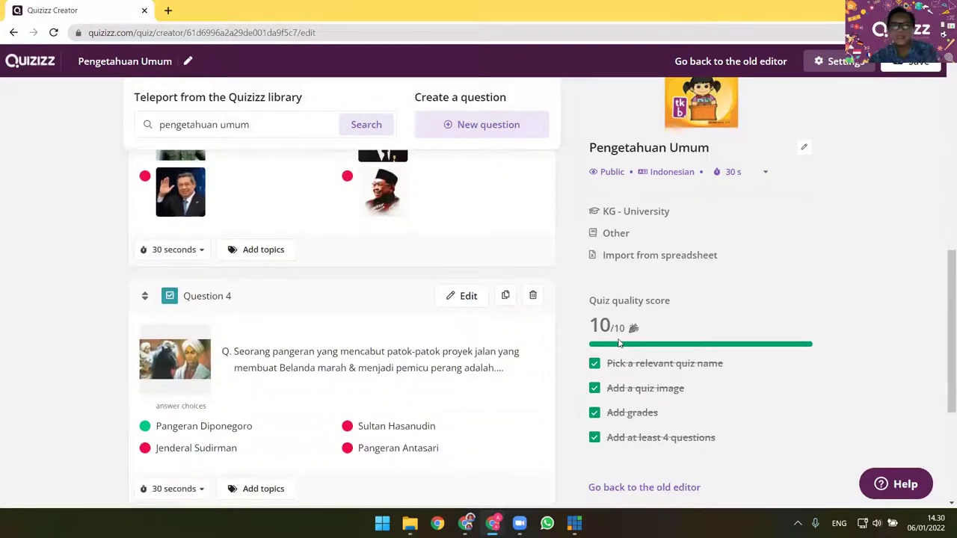
{"action": "scroll", "coordinate": [401, 224], "scroll_direction": "up", "scroll_amount": 9}
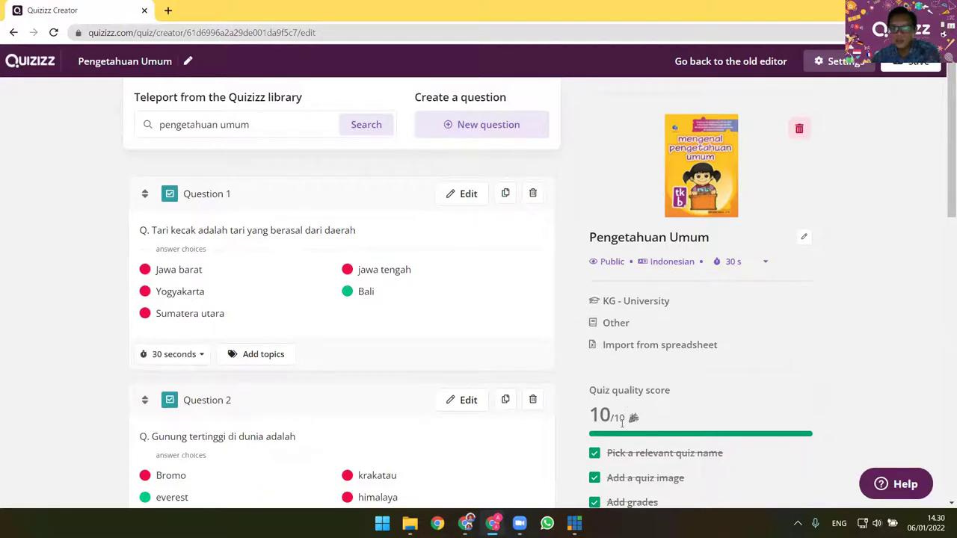
{"action": "left_click", "coordinate": [907, 67]}
Confirm saving the quiz and shrink the page view to 90%
{"action": "left_click", "coordinate": [602, 428]}
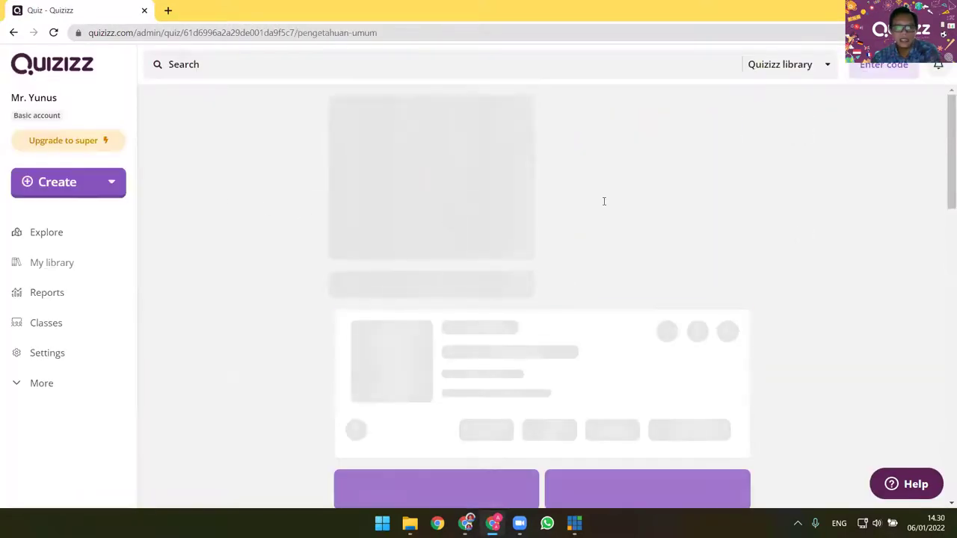
{"action": "scroll", "coordinate": [660, 259], "scroll_direction": "down", "scroll_amount": 3}
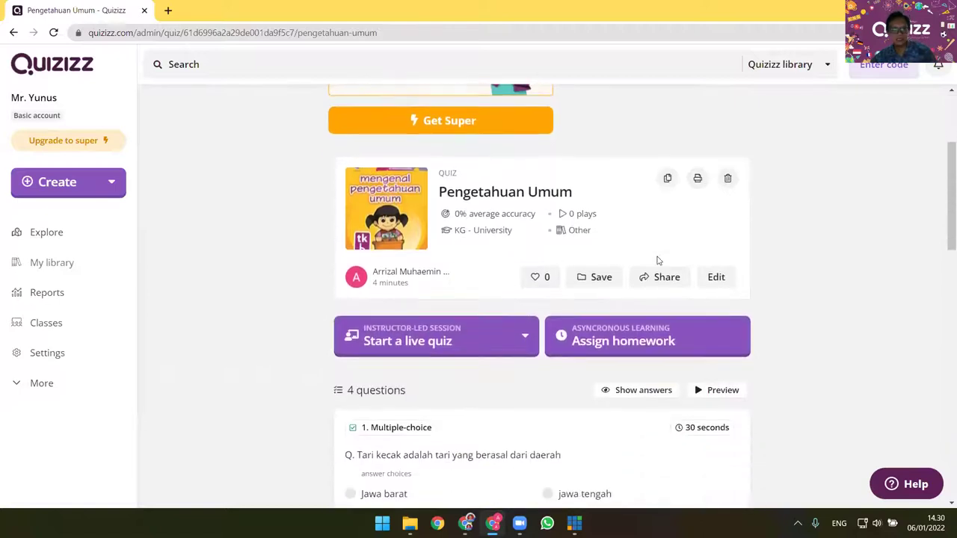
{"action": "key", "text": "ctrl+minus"}
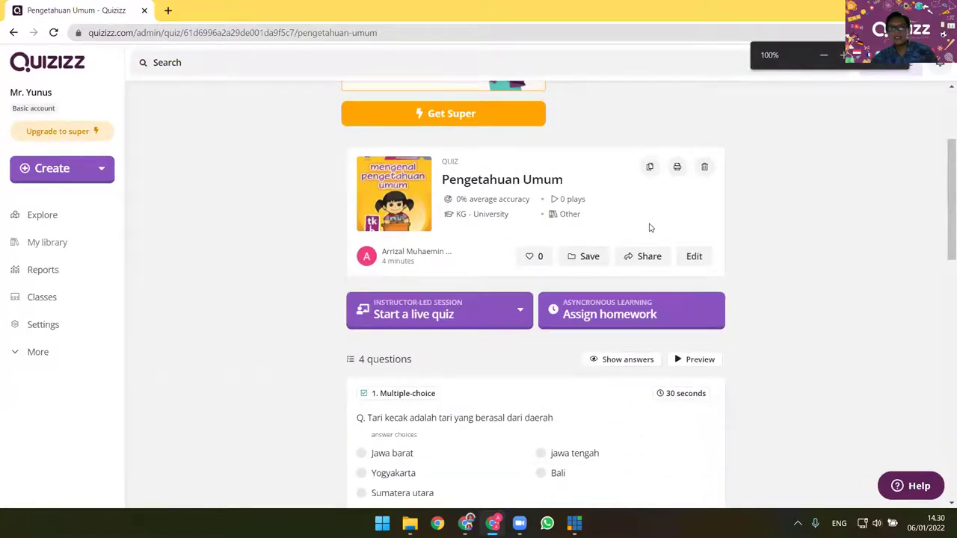
{"action": "scroll", "coordinate": [771, 253], "scroll_direction": "down", "scroll_amount": 1}
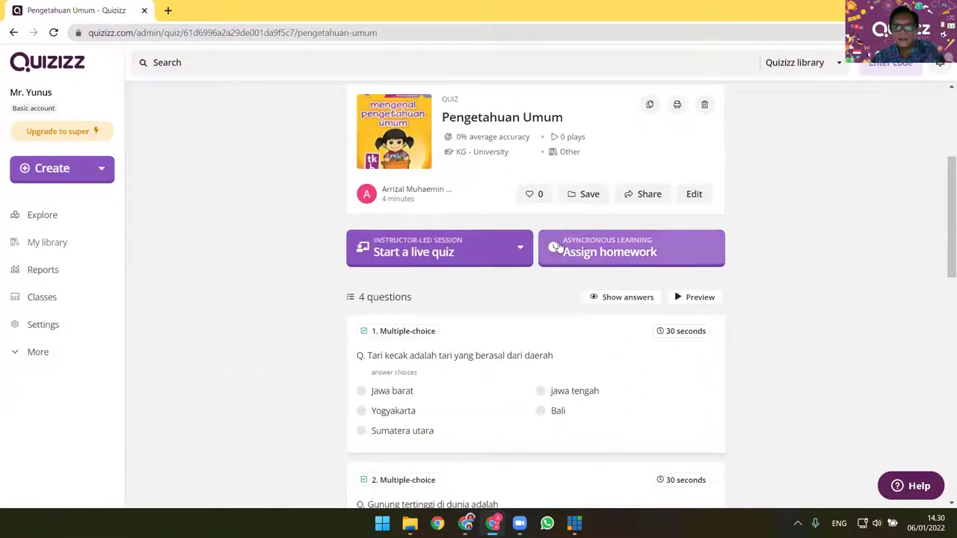
Check the live quiz options without choosing one, then start assigning the quiz as homework
{"action": "left_click", "coordinate": [519, 253]}
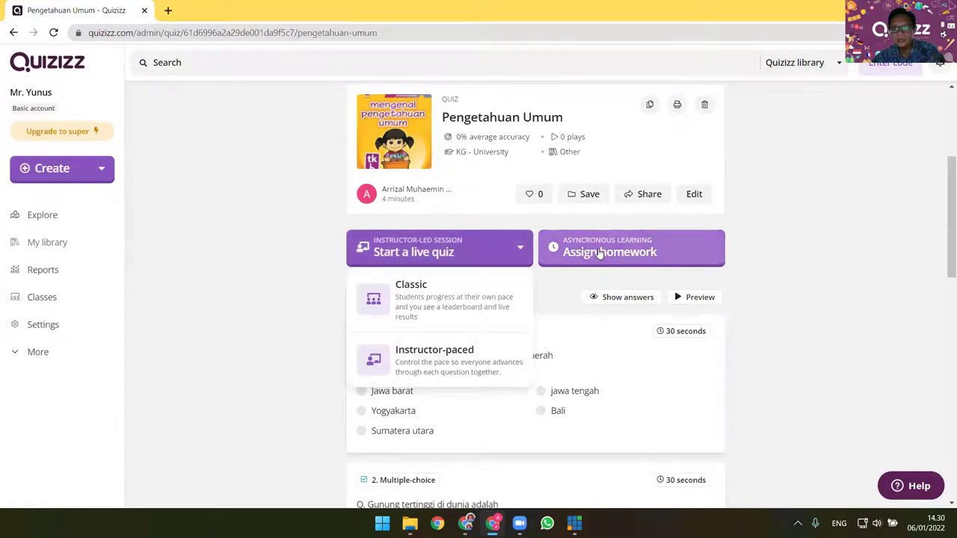
{"action": "left_click", "coordinate": [824, 226]}
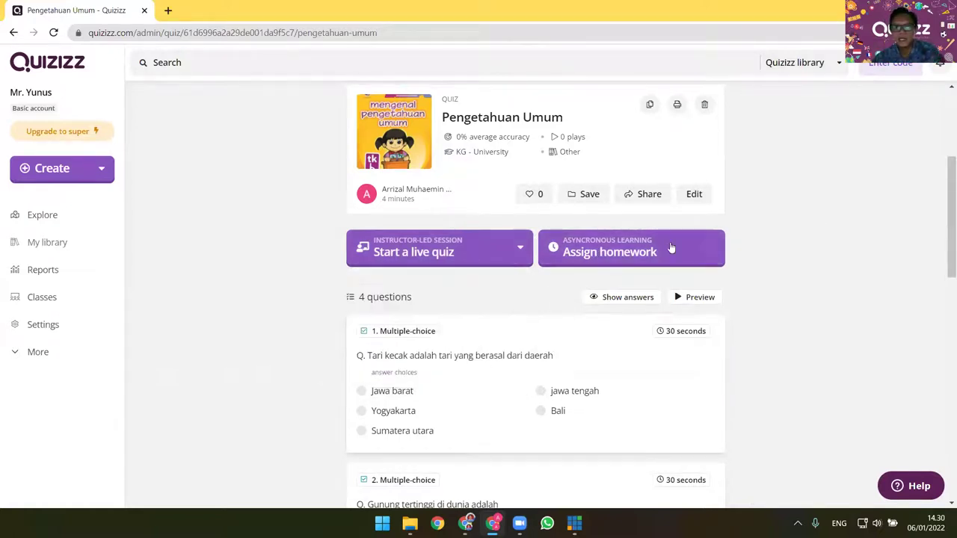
{"action": "left_click", "coordinate": [613, 257]}
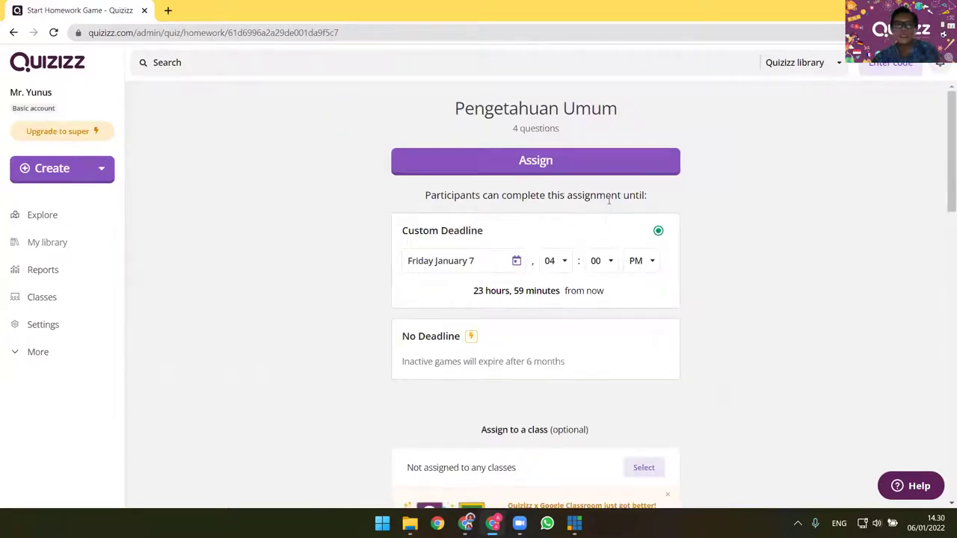
{"action": "left_click", "coordinate": [515, 263]}
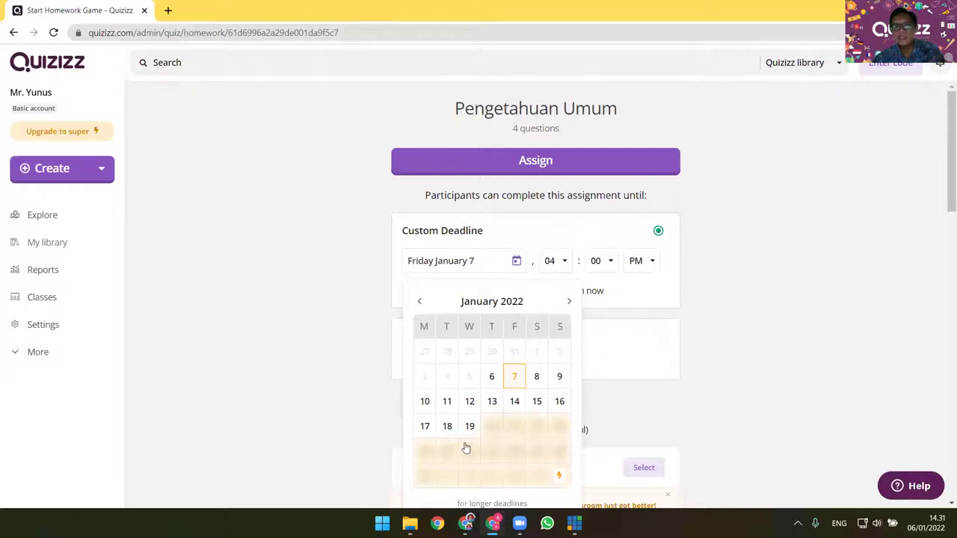
{"action": "left_click", "coordinate": [707, 284]}
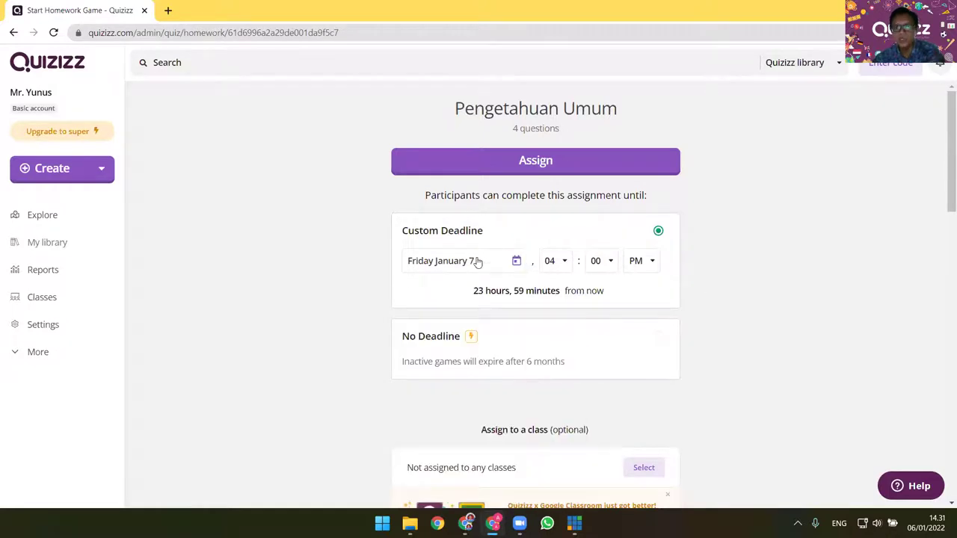
{"action": "scroll", "coordinate": [523, 246], "scroll_direction": "down", "scroll_amount": 2}
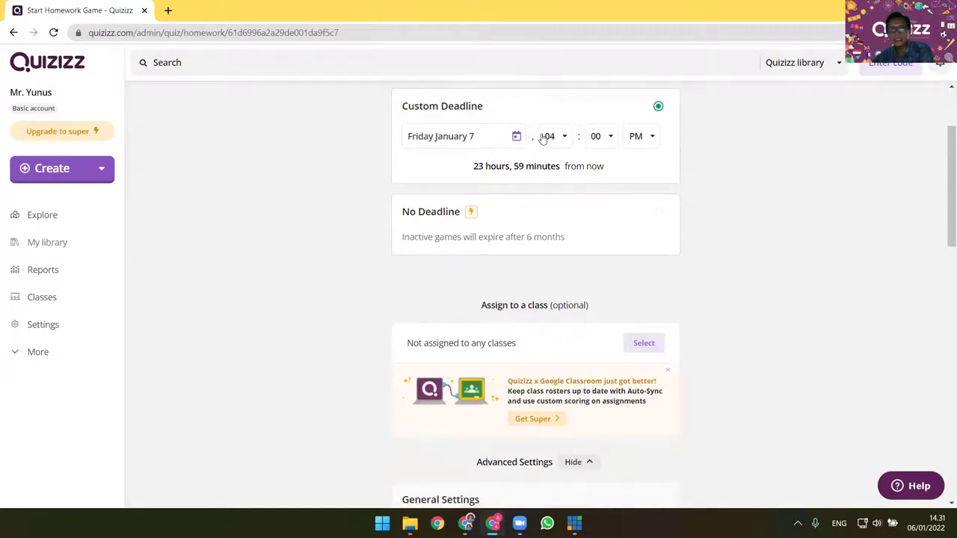
{"action": "left_click", "coordinate": [656, 217]}
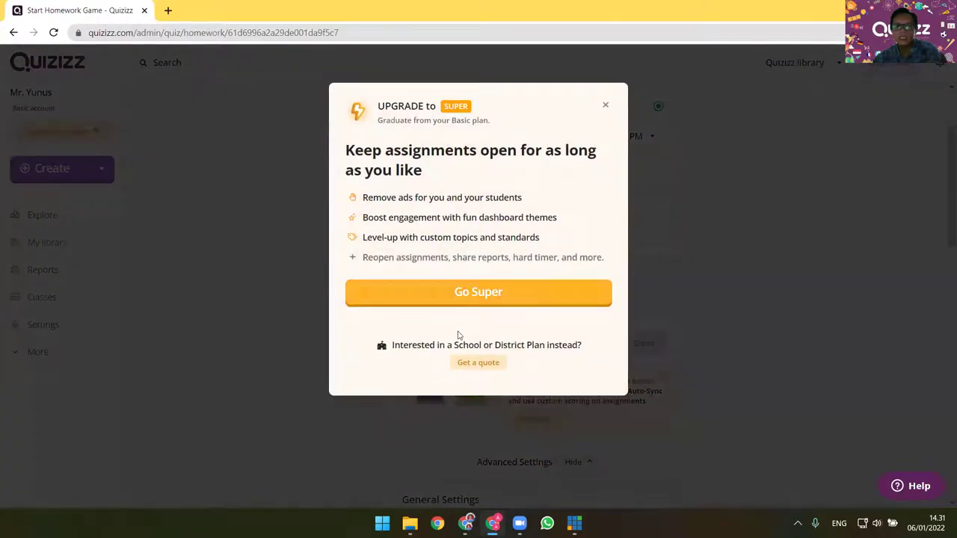
{"action": "left_click", "coordinate": [607, 107]}
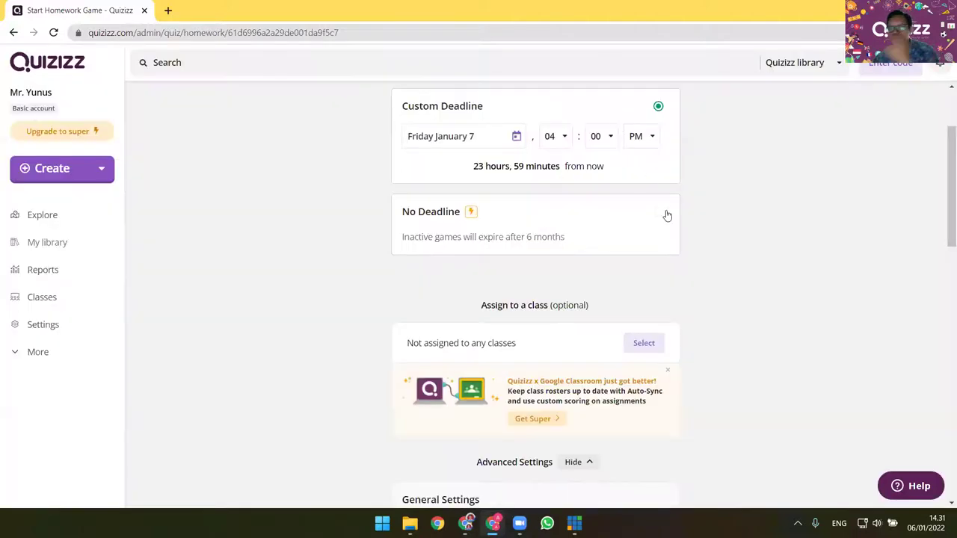
{"action": "scroll", "coordinate": [661, 239], "scroll_direction": "down", "scroll_amount": 3}
{"action": "scroll", "coordinate": [704, 256], "scroll_direction": "down", "scroll_amount": 1}
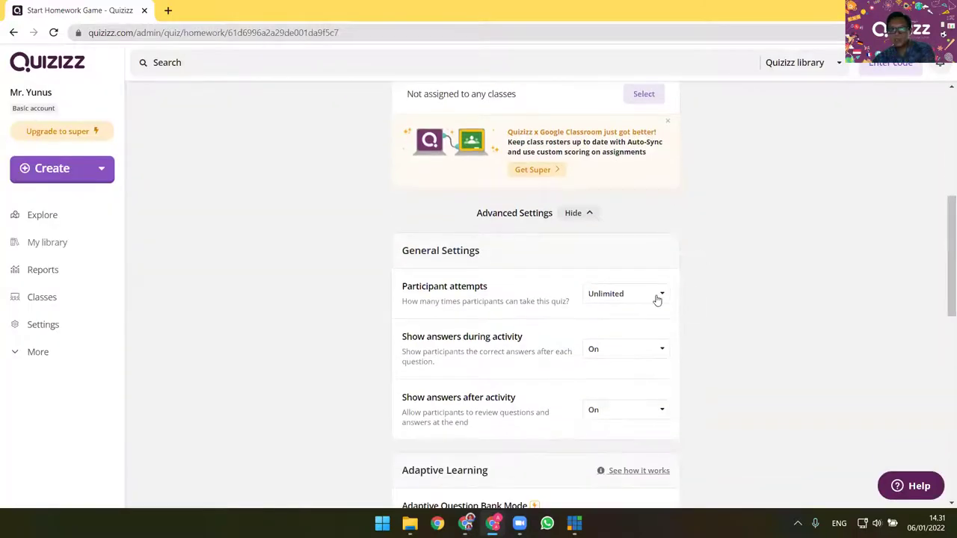
{"action": "left_click", "coordinate": [655, 299]}
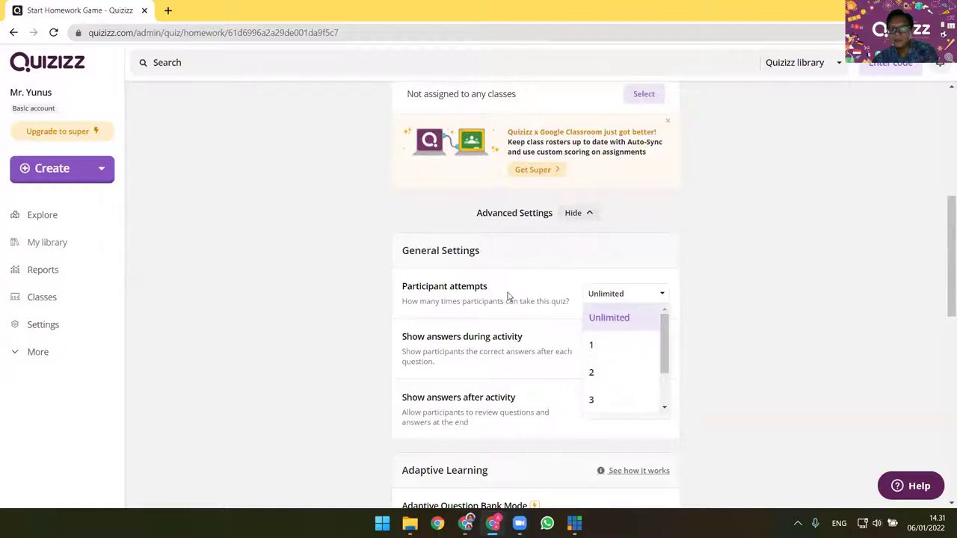
{"action": "left_click", "coordinate": [611, 346]}
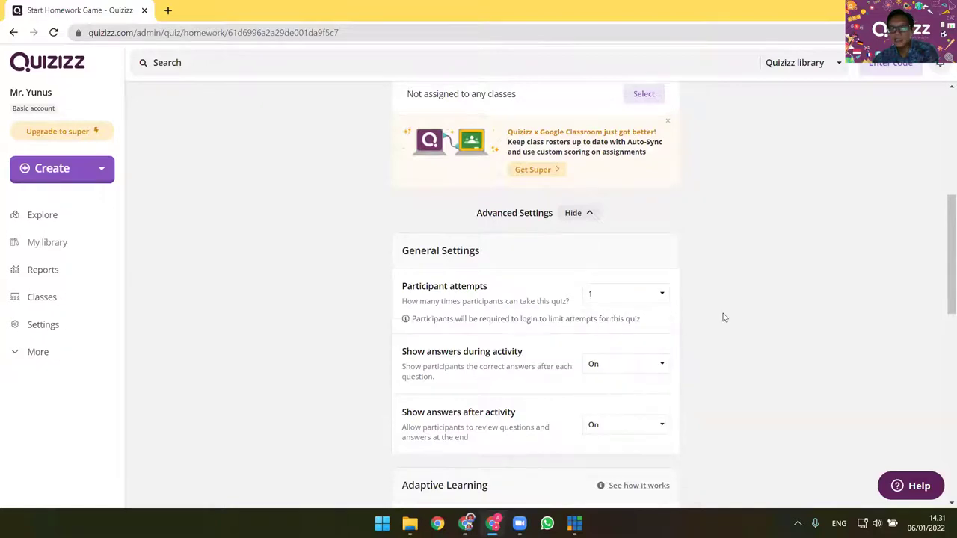
{"action": "scroll", "coordinate": [695, 306], "scroll_direction": "down", "scroll_amount": 1}
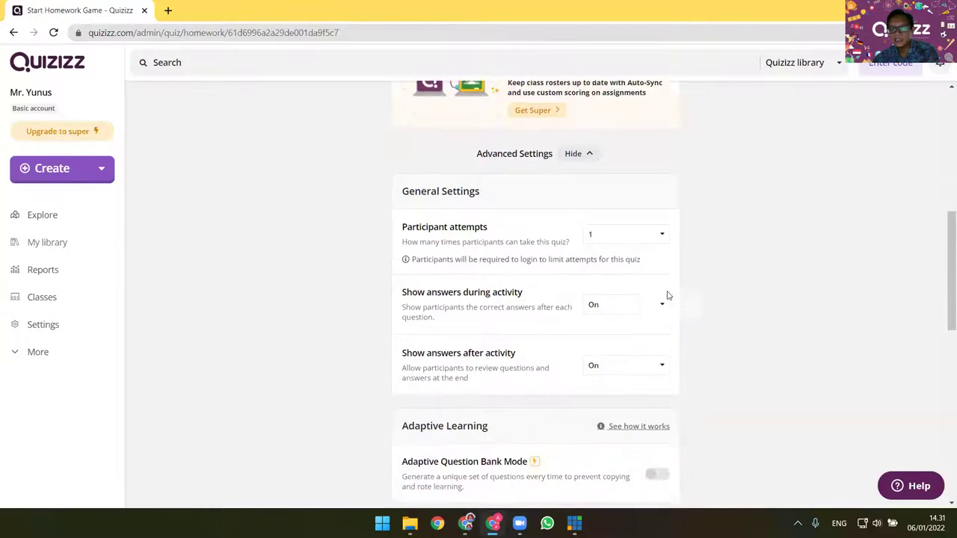
{"action": "left_click", "coordinate": [645, 234]}
{"action": "left_click", "coordinate": [613, 310]}
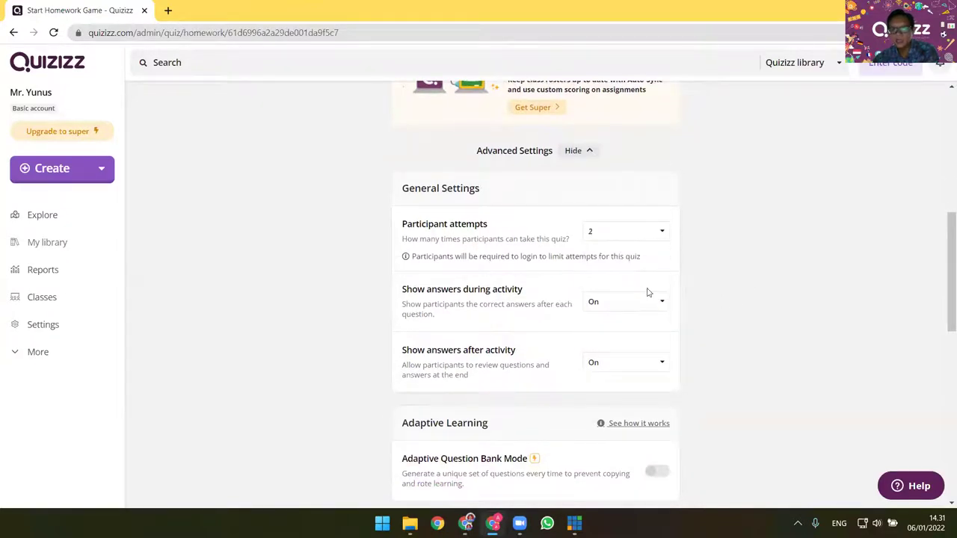
{"action": "left_click", "coordinate": [654, 234]}
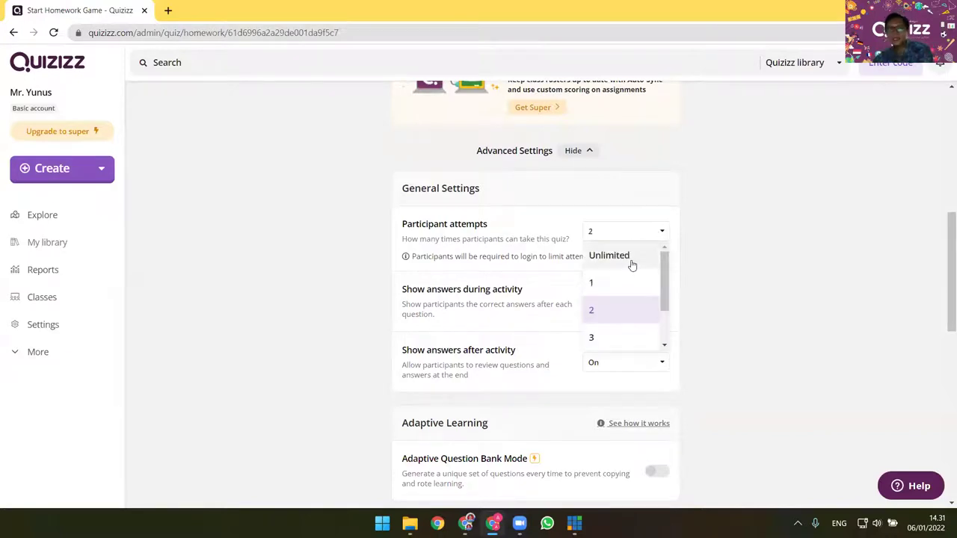
{"action": "left_click", "coordinate": [632, 263]}
{"action": "scroll", "coordinate": [588, 224], "scroll_direction": "up", "scroll_amount": 6}
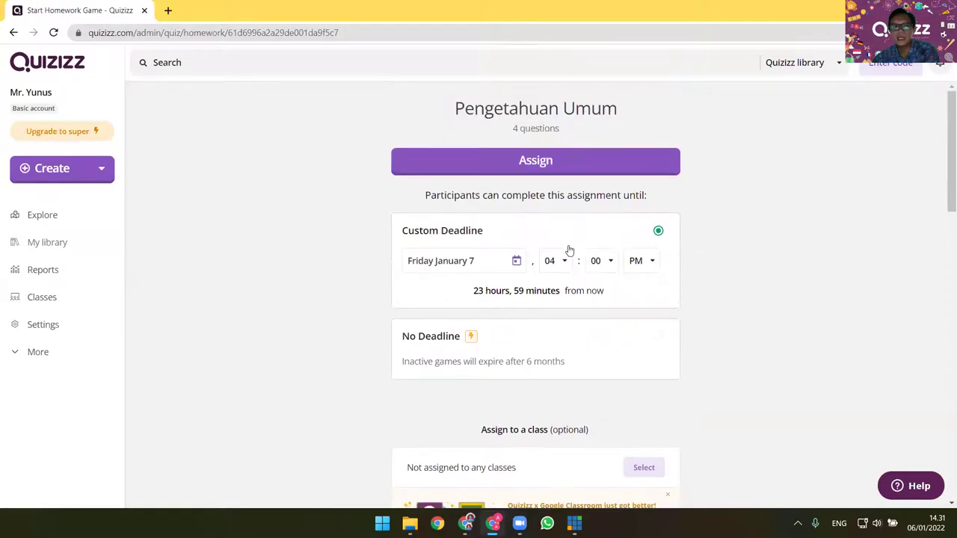
{"action": "scroll", "coordinate": [568, 251], "scroll_direction": "down", "scroll_amount": 6}
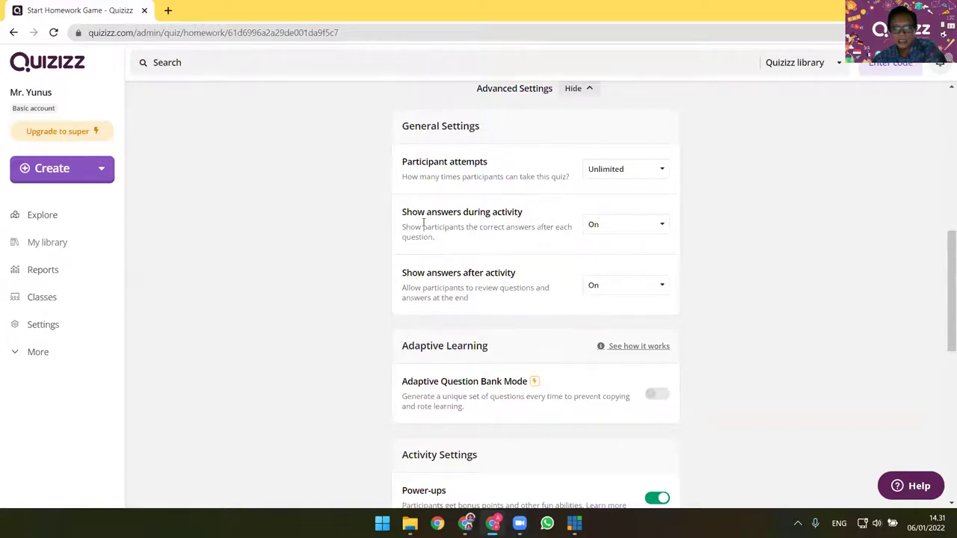
Keep Show answers during activity On and choose the Gneiss Bois meme set under Show memes
{"action": "left_click", "coordinate": [614, 228]}
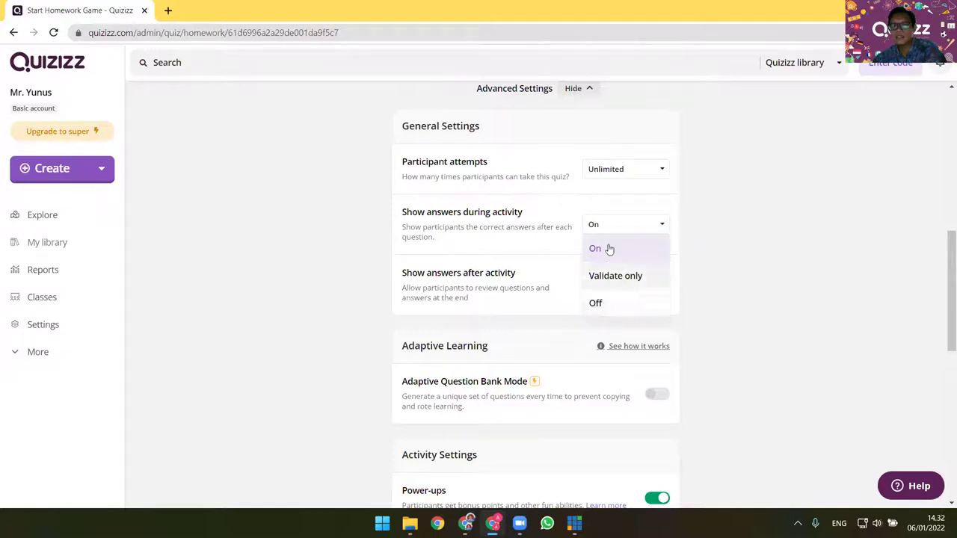
{"action": "left_click", "coordinate": [628, 223]}
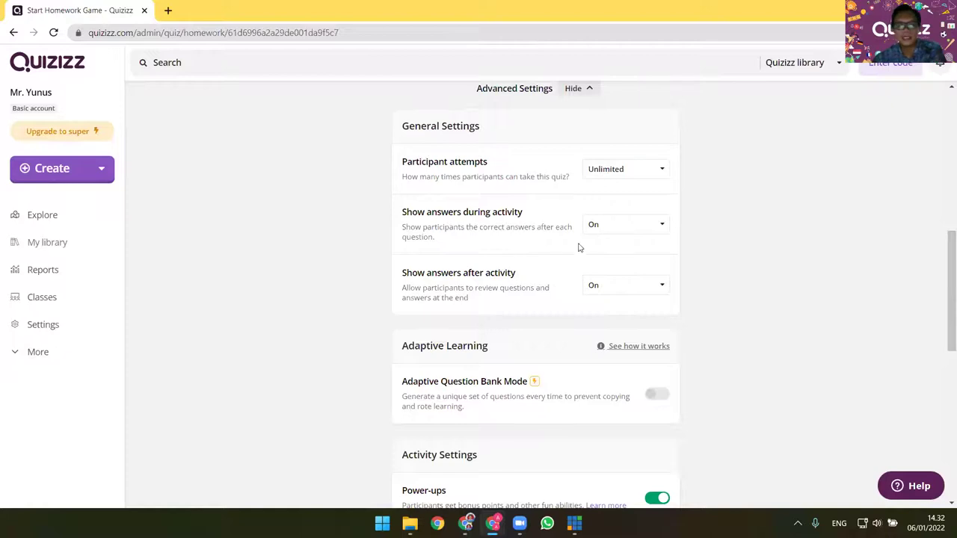
{"action": "scroll", "coordinate": [571, 253], "scroll_direction": "down", "scroll_amount": 4}
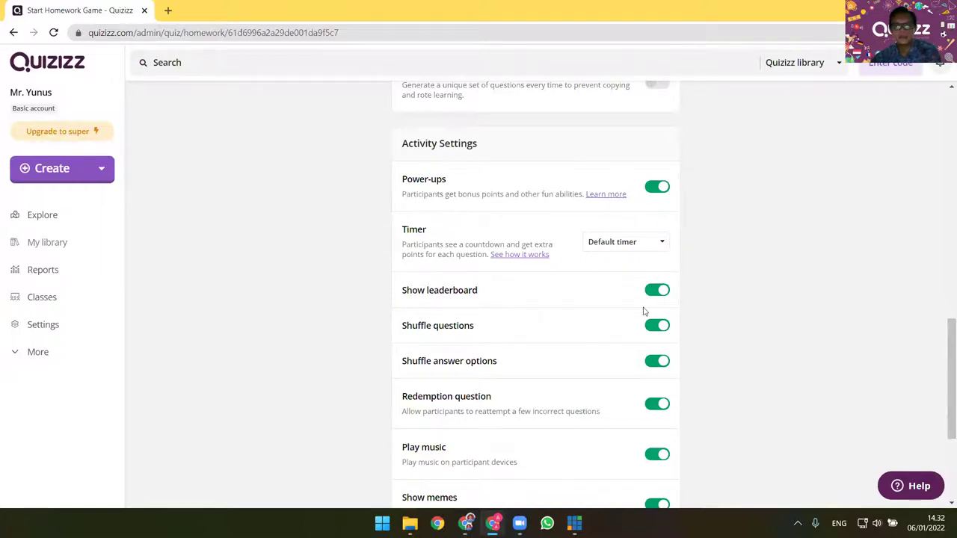
{"action": "scroll", "coordinate": [596, 343], "scroll_direction": "down", "scroll_amount": 2}
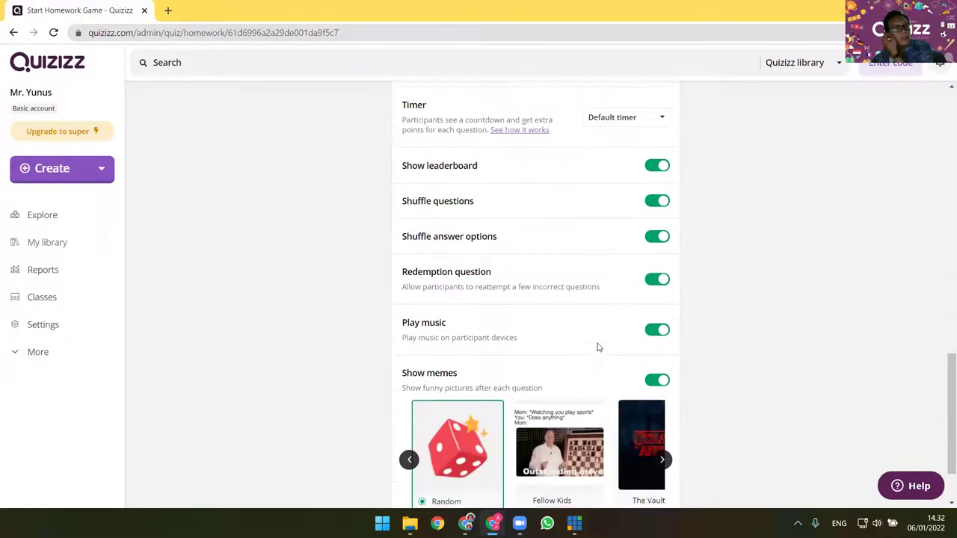
{"action": "scroll", "coordinate": [597, 343], "scroll_direction": "down", "scroll_amount": 1}
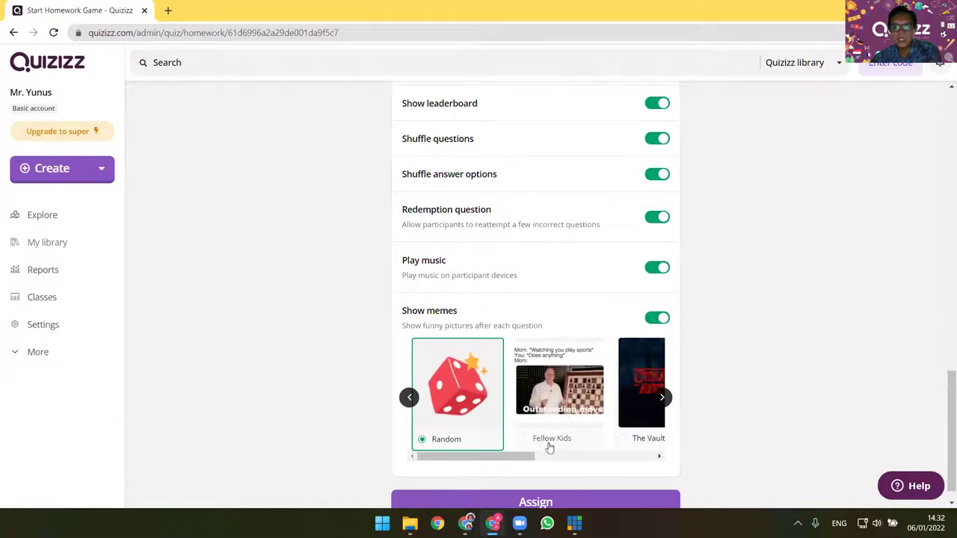
{"action": "scroll", "coordinate": [538, 452], "scroll_direction": "down", "scroll_amount": 1}
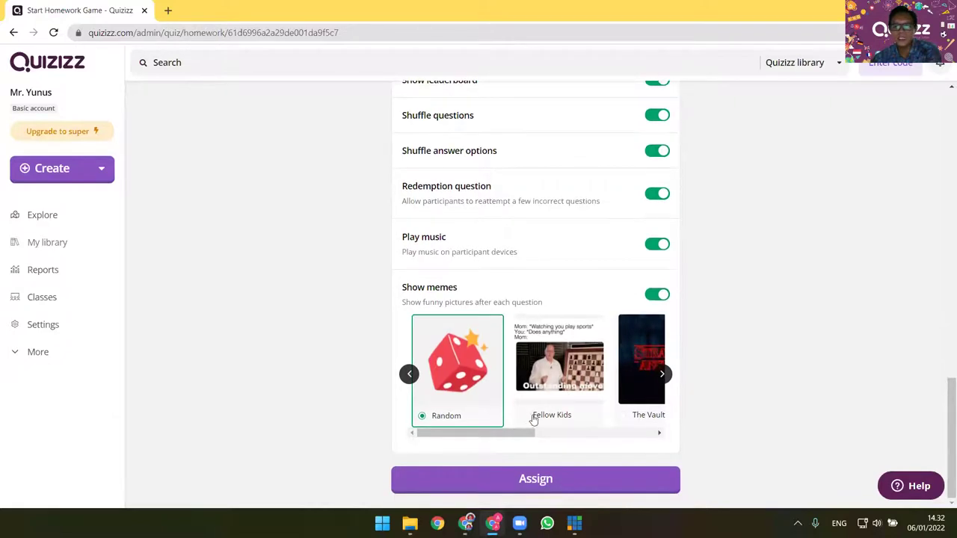
{"action": "left_click_drag", "start_coordinate": [530, 432], "coordinate": [653, 434]}
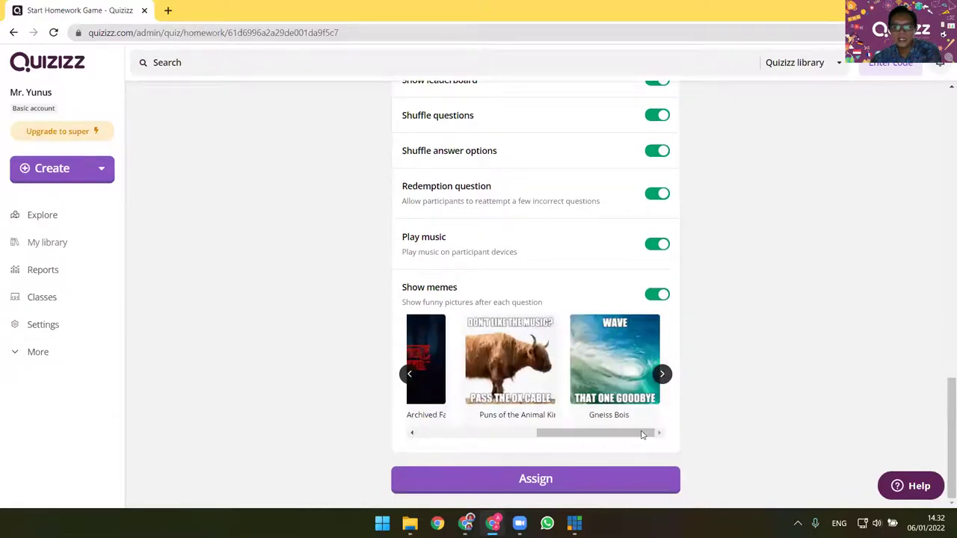
{"action": "left_click", "coordinate": [631, 360]}
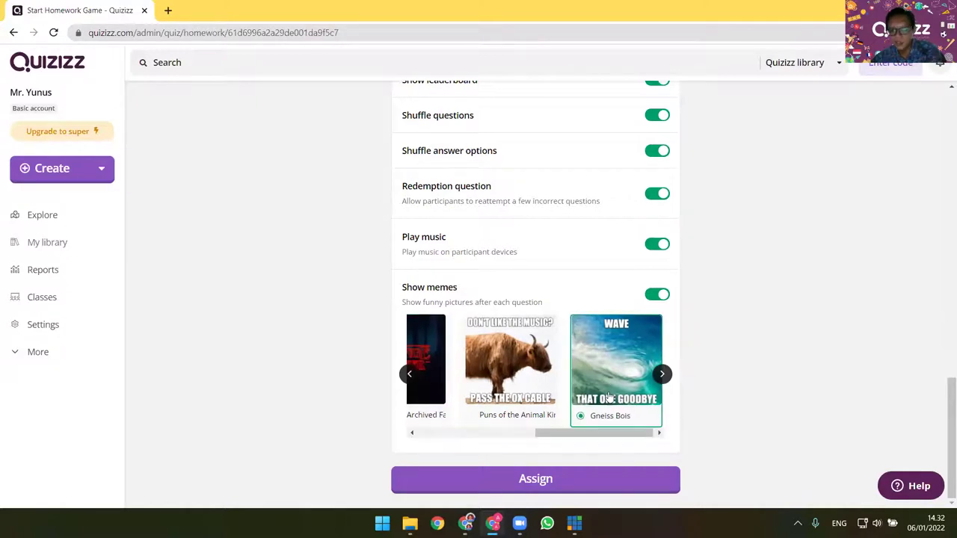
{"action": "left_click_drag", "start_coordinate": [604, 438], "coordinate": [486, 435]}
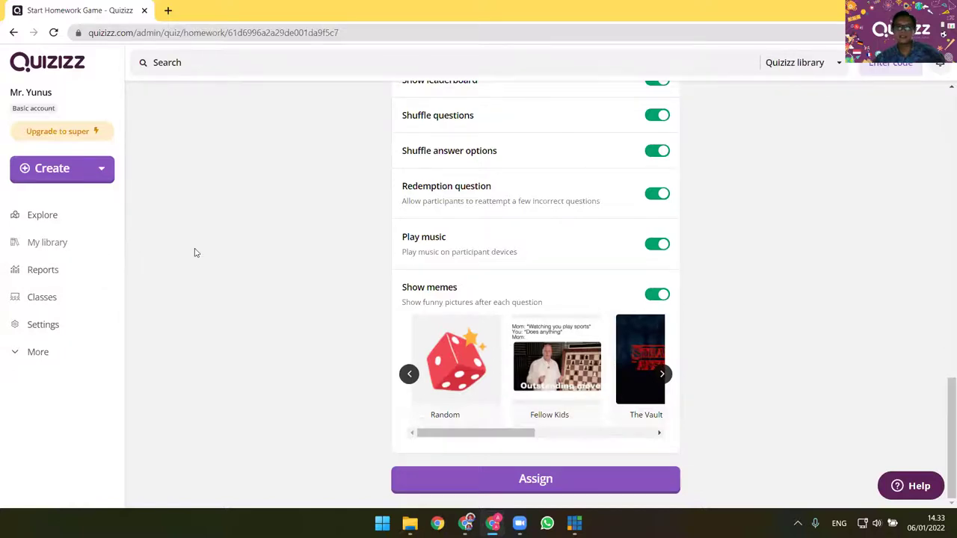
{"action": "scroll", "coordinate": [196, 252], "scroll_direction": "up", "scroll_amount": 2}
{"action": "scroll", "coordinate": [197, 252], "scroll_direction": "down", "scroll_amount": 2}
{"action": "scroll", "coordinate": [179, 262], "scroll_direction": "up", "scroll_amount": 10}
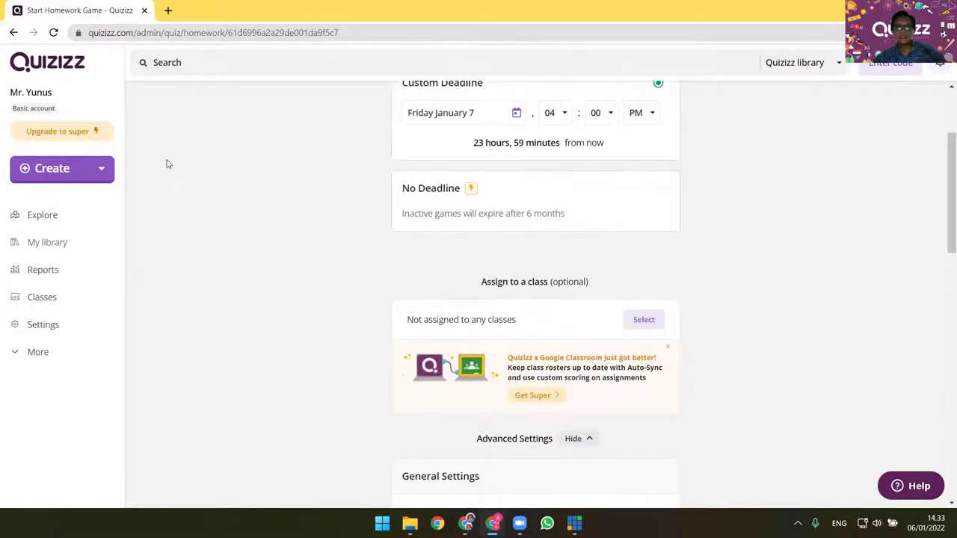
Open account Settings and switch the display language to Bahasa Indonesia
{"action": "left_click", "coordinate": [41, 328]}
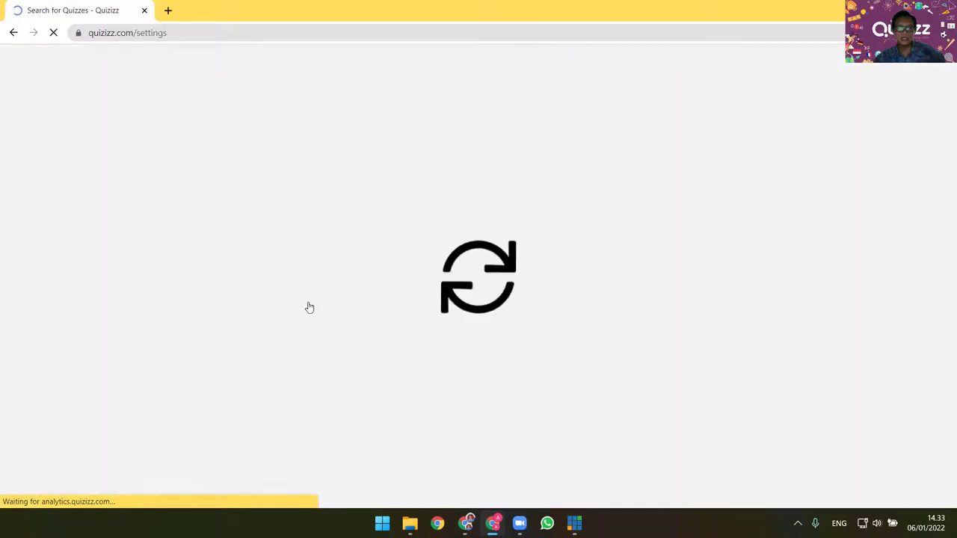
{"action": "scroll", "coordinate": [461, 314], "scroll_direction": "down", "scroll_amount": 3}
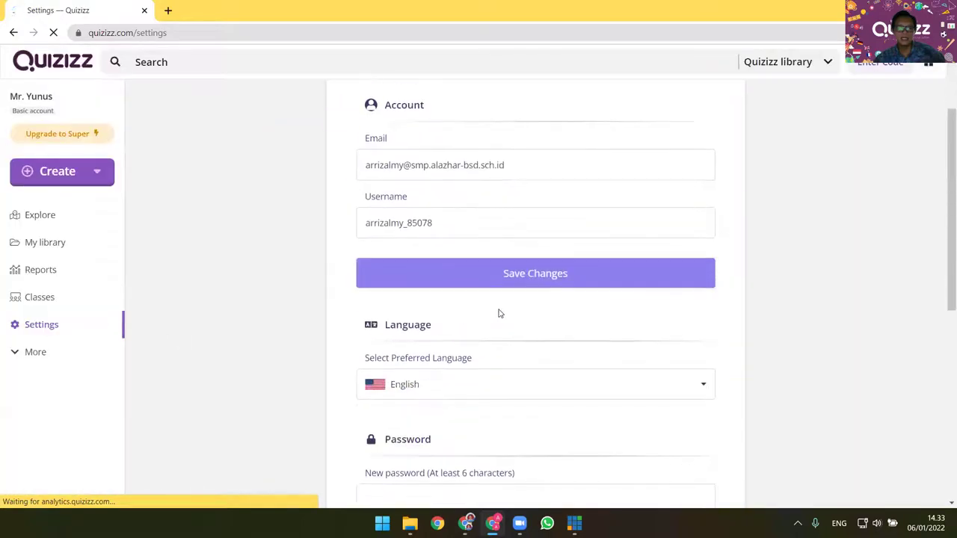
{"action": "left_click", "coordinate": [454, 325]}
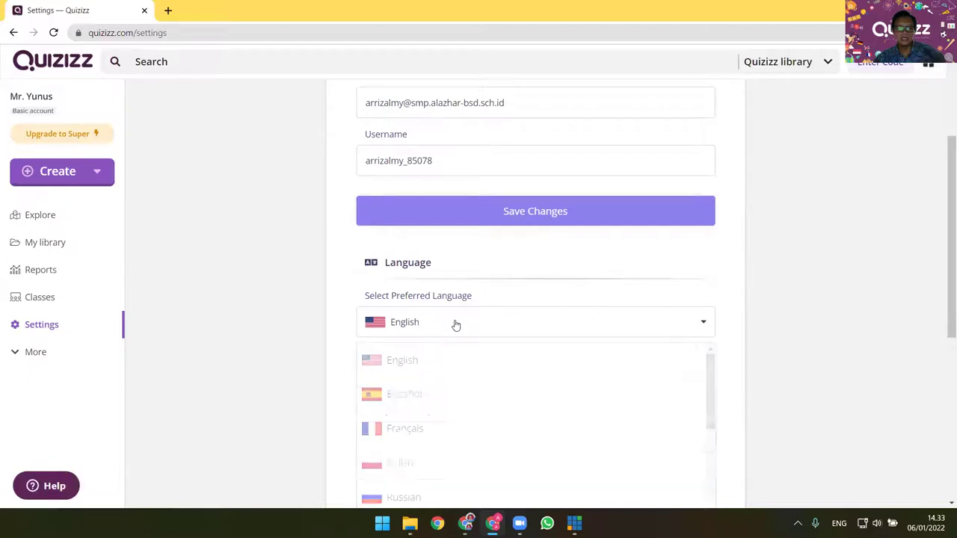
{"action": "scroll", "coordinate": [751, 340], "scroll_direction": "down", "scroll_amount": 1}
{"action": "scroll", "coordinate": [636, 346], "scroll_direction": "down", "scroll_amount": 1}
{"action": "scroll", "coordinate": [771, 344], "scroll_direction": "down", "scroll_amount": 1}
{"action": "scroll", "coordinate": [771, 344], "scroll_direction": "down", "scroll_amount": 1}
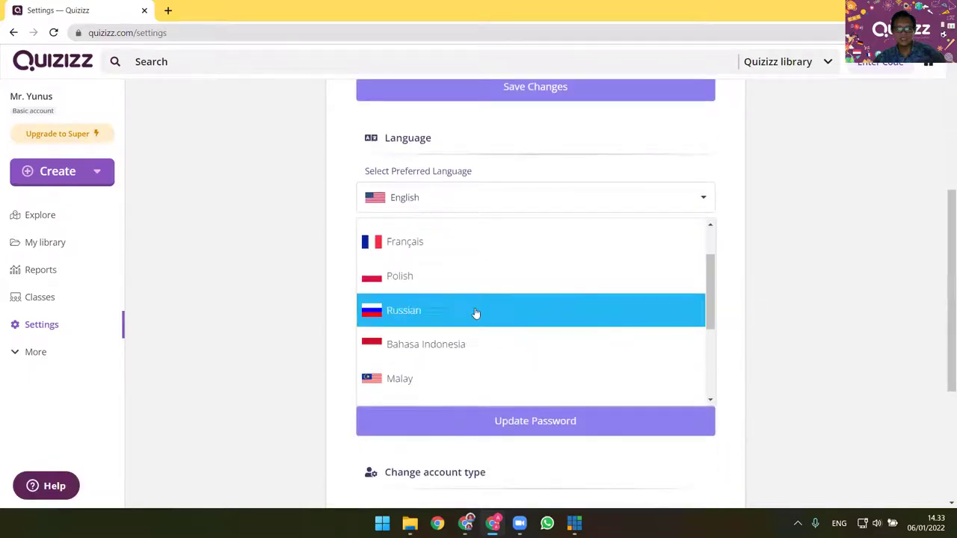
{"action": "left_click", "coordinate": [459, 347]}
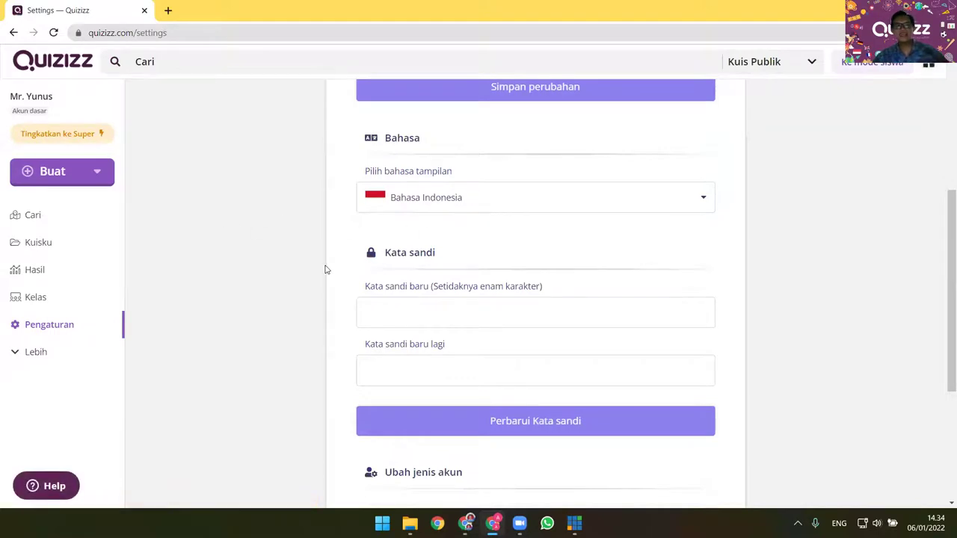
Recheck the language list, leaving Bahasa Indonesia selected, and look over the settings page
{"action": "left_click", "coordinate": [414, 198]}
{"action": "scroll", "coordinate": [496, 292], "scroll_direction": "down", "scroll_amount": 3}
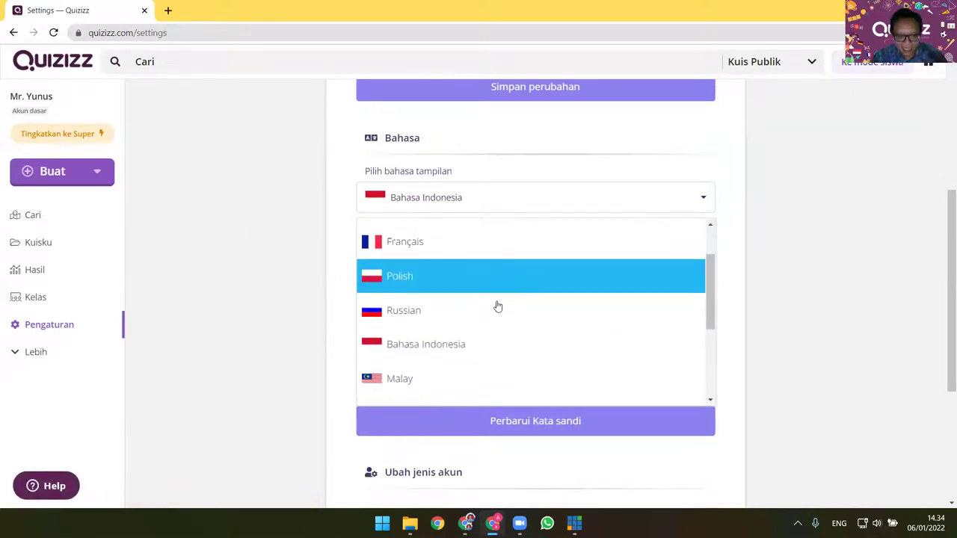
{"action": "scroll", "coordinate": [478, 351], "scroll_direction": "down", "scroll_amount": 1}
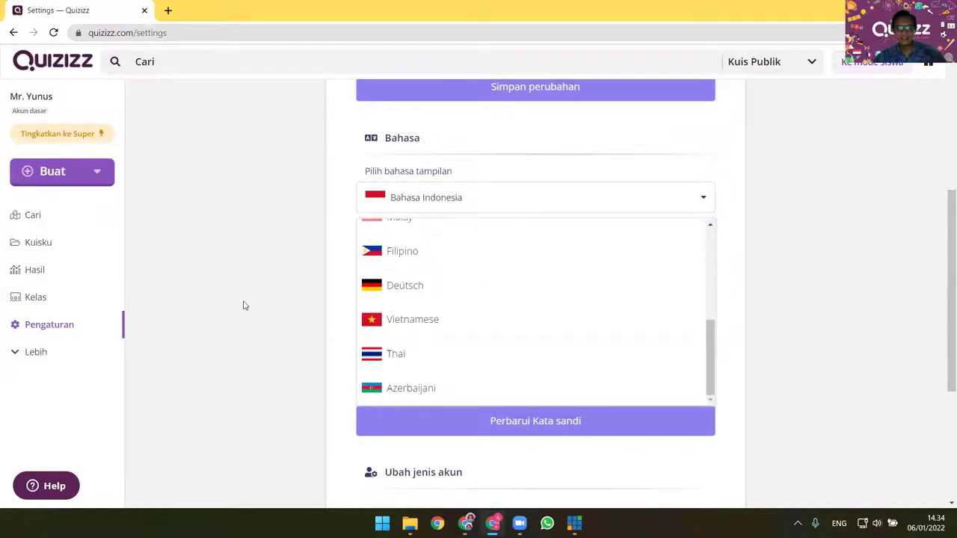
{"action": "left_click", "coordinate": [269, 282]}
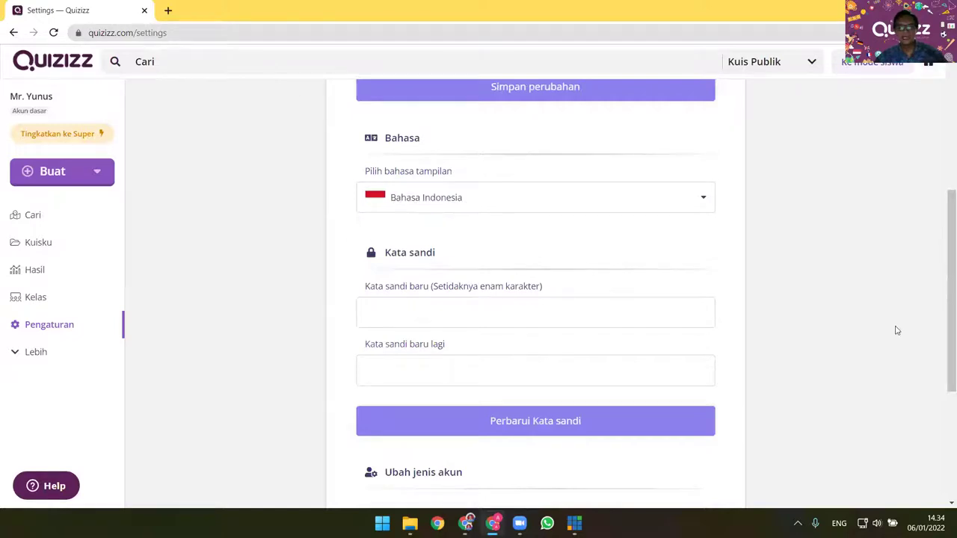
{"action": "scroll", "coordinate": [762, 329], "scroll_direction": "down", "scroll_amount": 4}
{"action": "scroll", "coordinate": [413, 279], "scroll_direction": "up", "scroll_amount": 7}
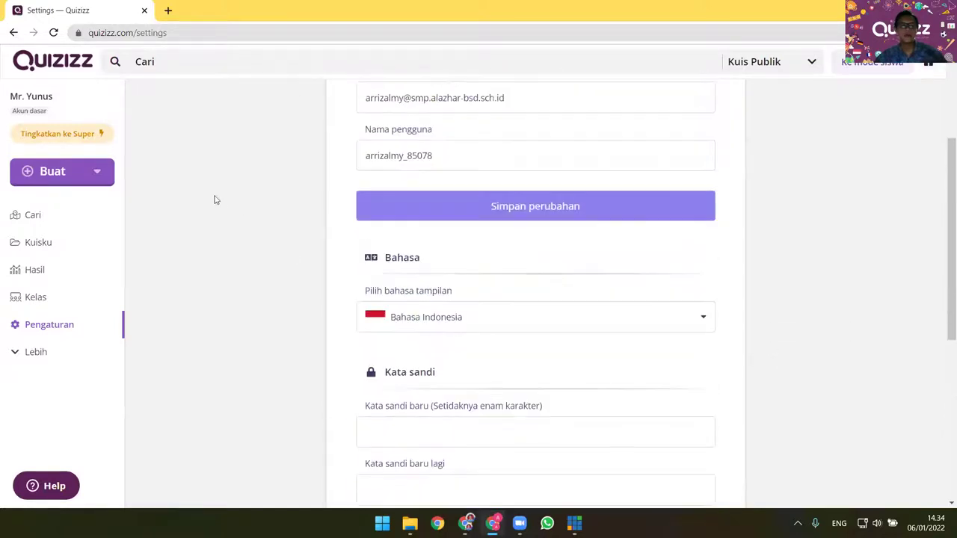
{"action": "scroll", "coordinate": [408, 299], "scroll_direction": "down", "scroll_amount": 3}
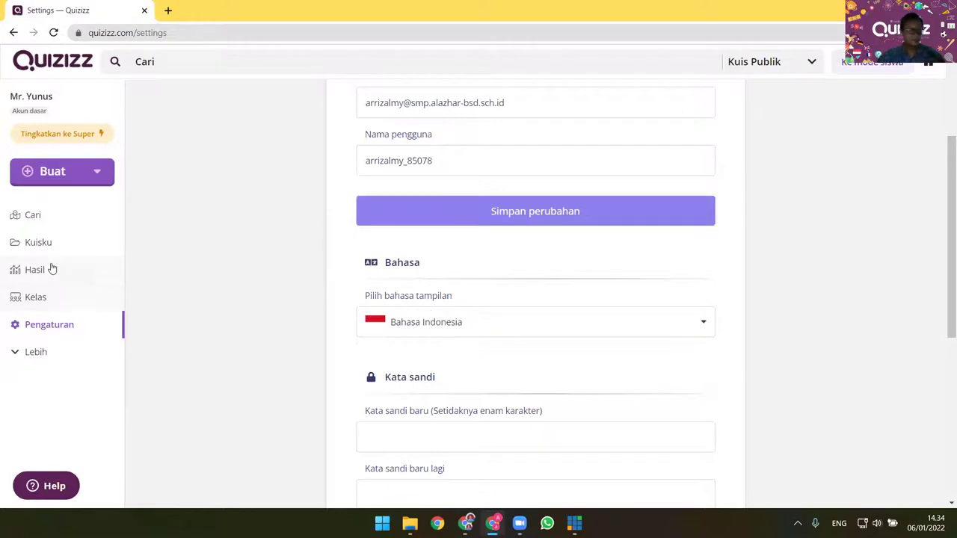
Show the Quiz and Pelajaran create options and bring the Find a Quiz window forward
{"action": "left_click", "coordinate": [97, 174]}
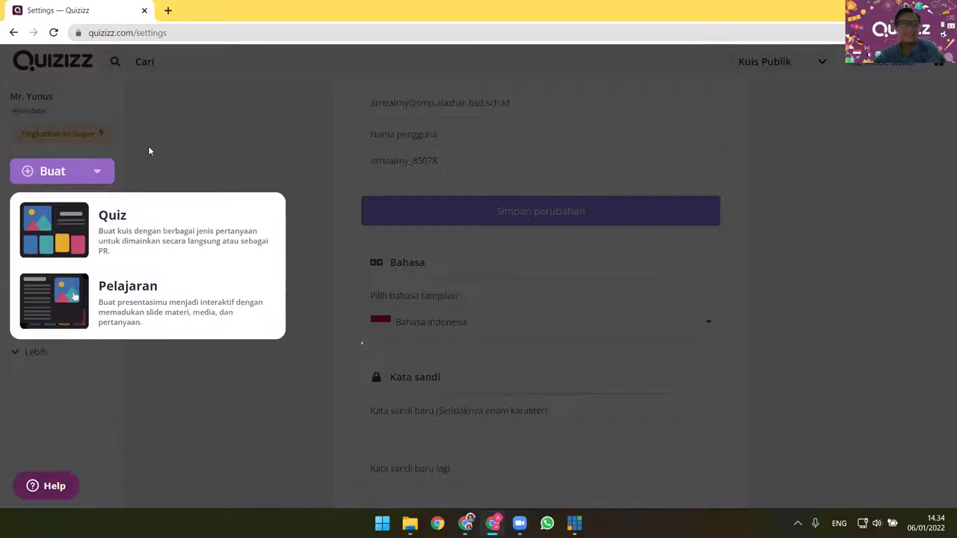
{"action": "left_click", "coordinate": [135, 160]}
{"action": "left_click", "coordinate": [96, 174]}
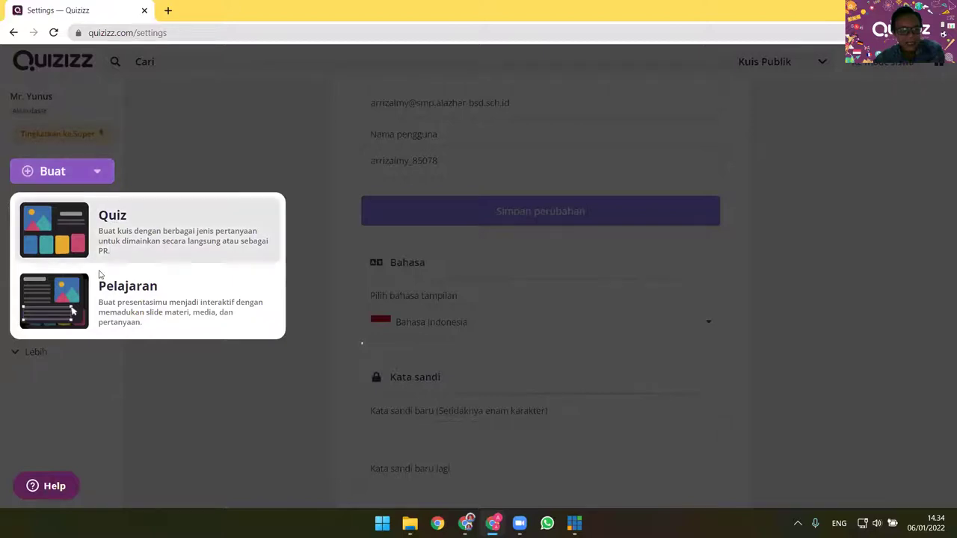
{"action": "mouse_move", "coordinate": [492, 523]}
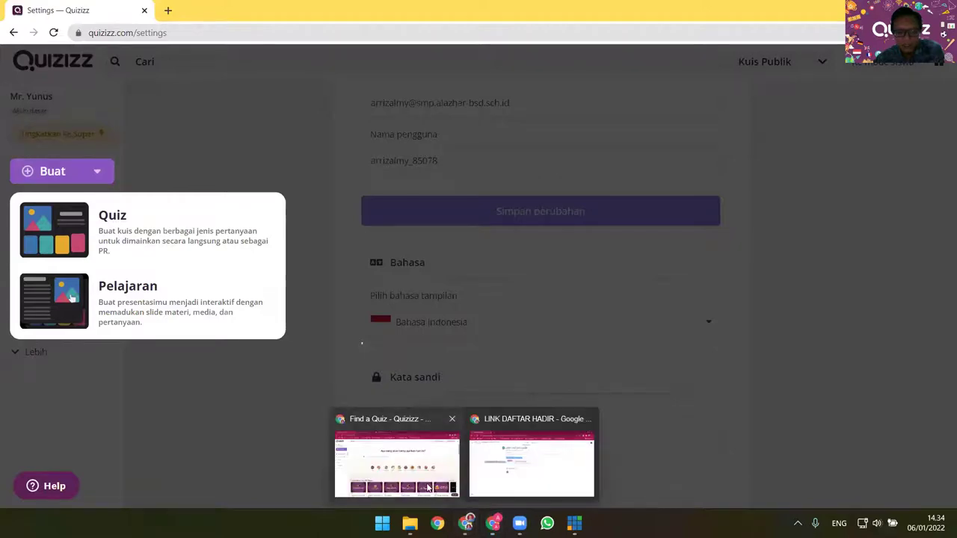
{"action": "left_click", "coordinate": [395, 458]}
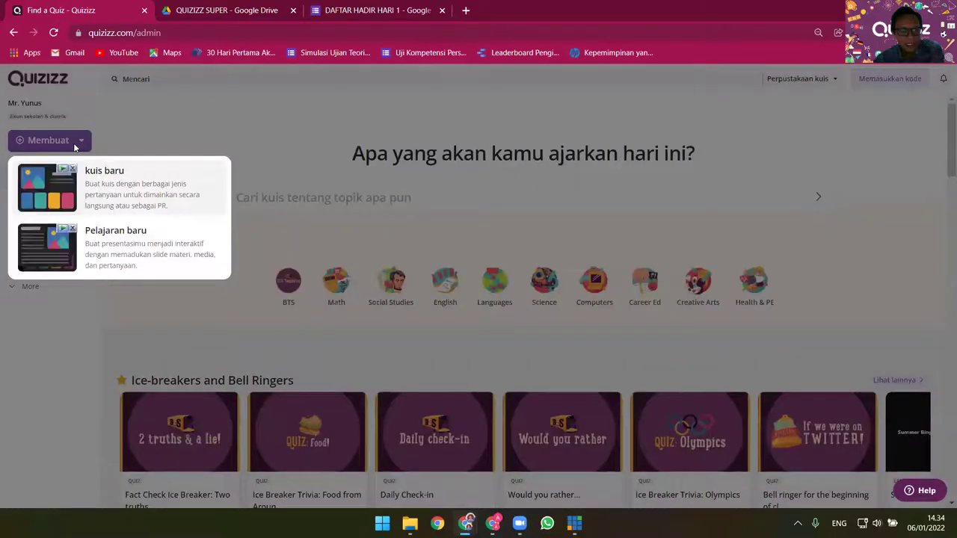
Create a new lesson named 'Liburan ku' with the subject Other
{"action": "left_click", "coordinate": [114, 257]}
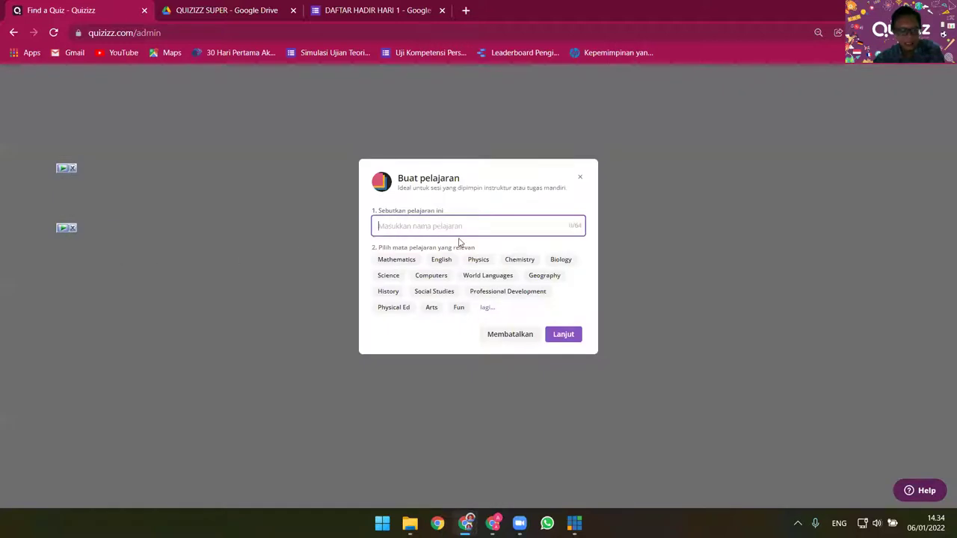
{"action": "key", "text": "ctrl+plus"}
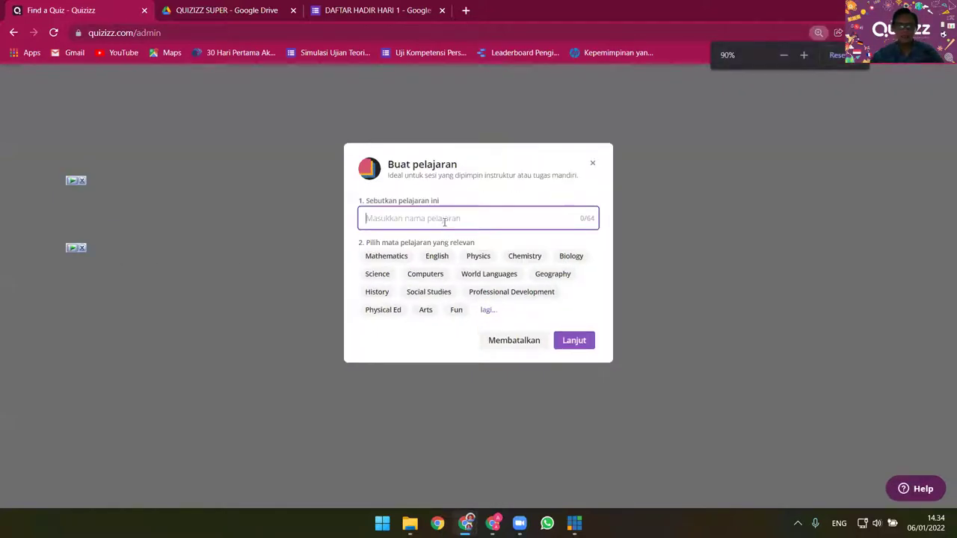
{"action": "type", "text": "Pengalaman"}
{"action": "key", "text": "ctrl+a"}
{"action": "type", "text": "L"}
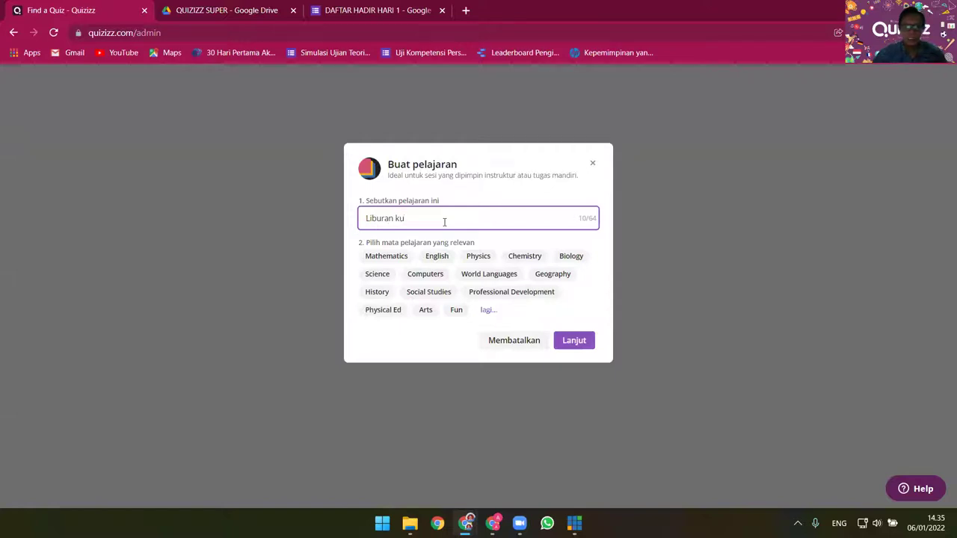
{"action": "left_click", "coordinate": [488, 314]}
{"action": "left_click", "coordinate": [433, 349]}
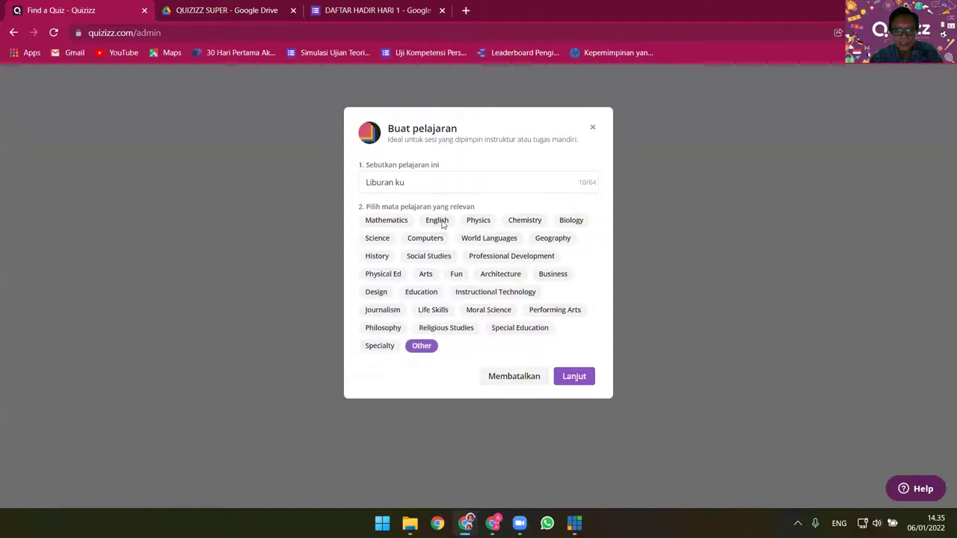
{"action": "left_click", "coordinate": [575, 378]}
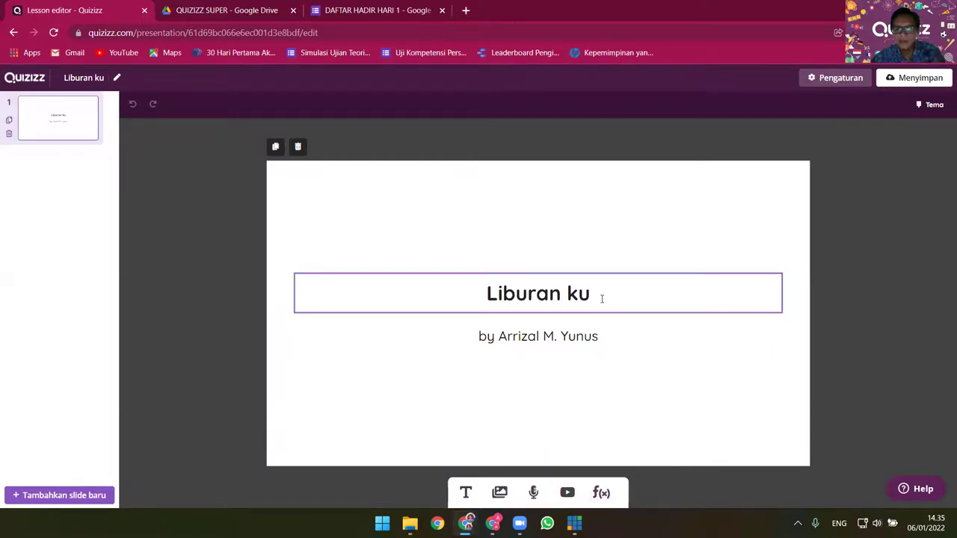
Search images for 'liburan' and insert the holiday chalkboard beach photo onto the title slide
{"action": "left_click", "coordinate": [504, 493]}
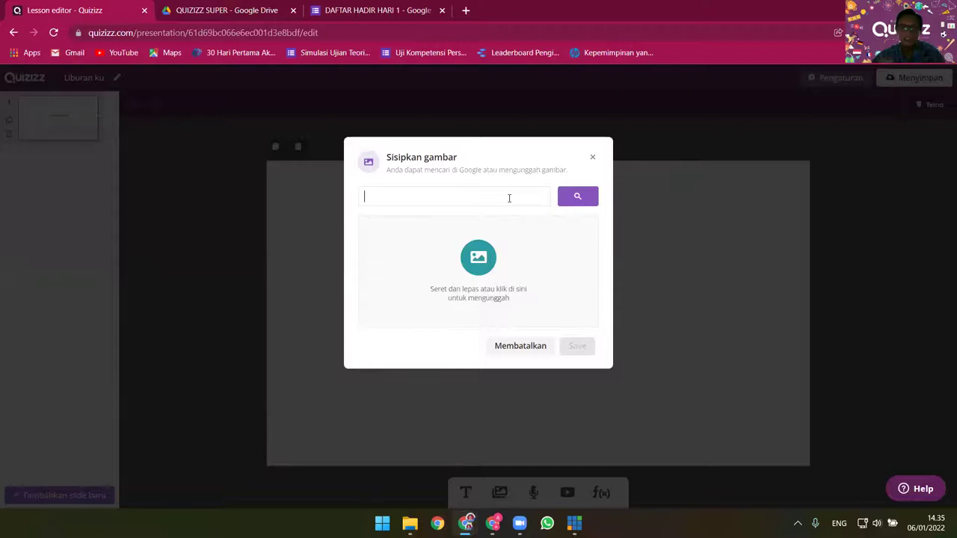
{"action": "type", "text": "liburan"}
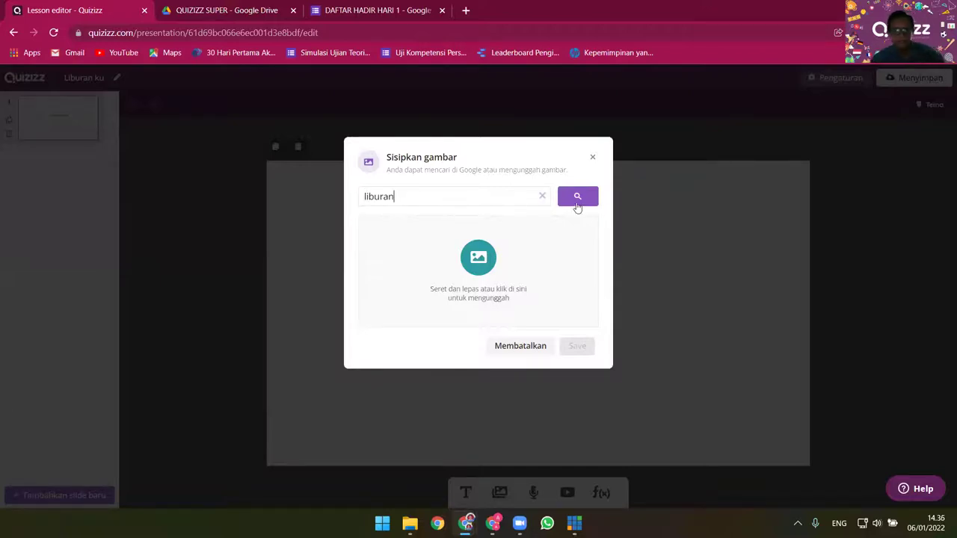
{"action": "left_click", "coordinate": [576, 203]}
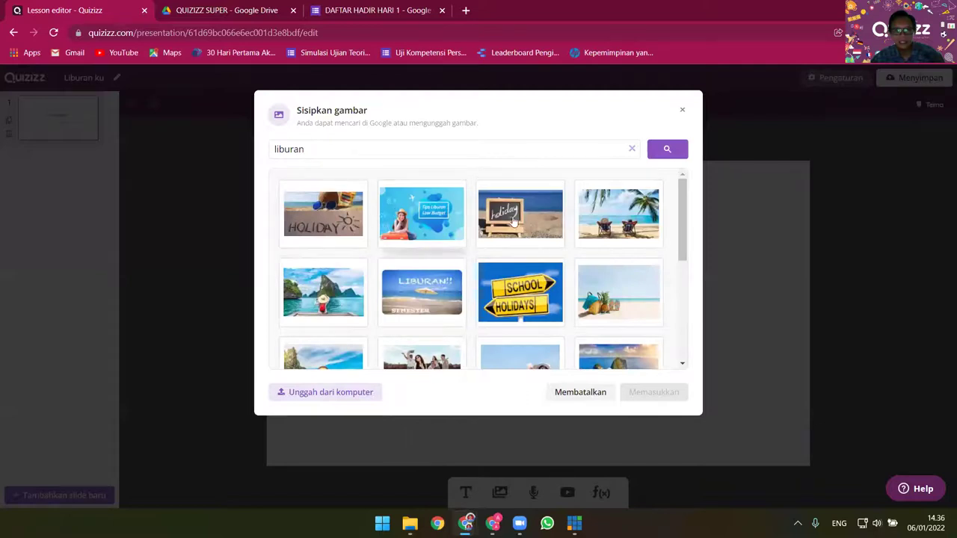
{"action": "left_click", "coordinate": [521, 220]}
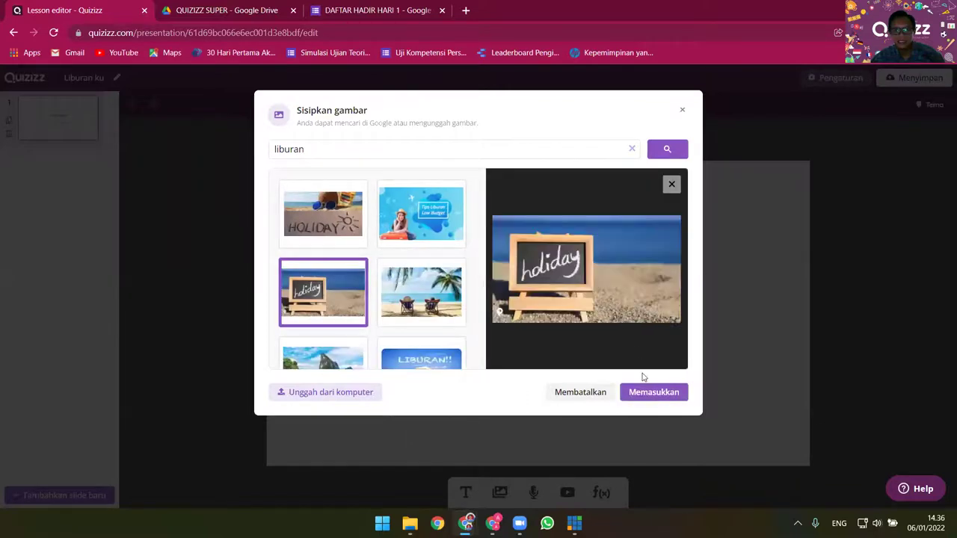
{"action": "left_click", "coordinate": [650, 395]}
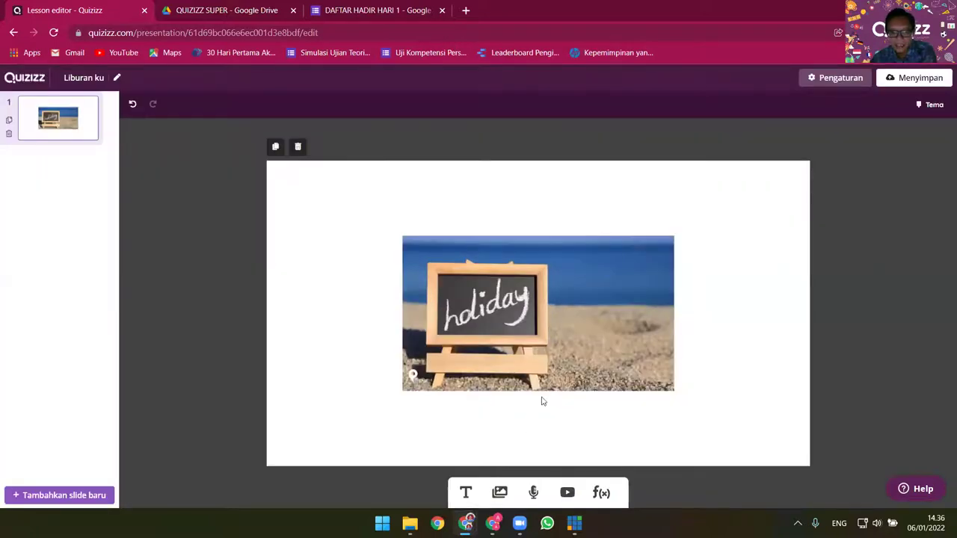
{"action": "left_click", "coordinate": [572, 318]}
Move and enlarge the holiday photo to fill the slide, then send it behind the title
{"action": "left_click_drag", "start_coordinate": [572, 324], "coordinate": [439, 250]}
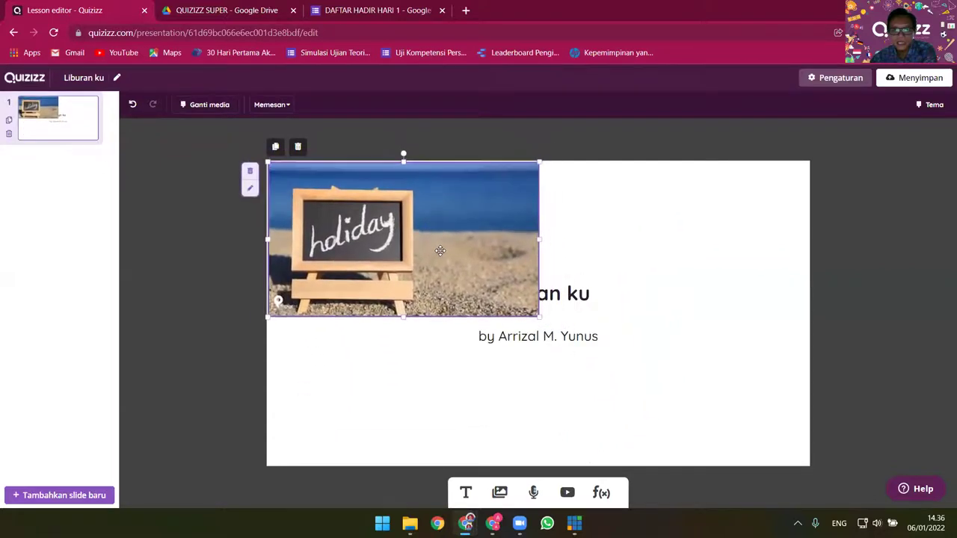
{"action": "left_click_drag", "start_coordinate": [543, 319], "coordinate": [804, 468]}
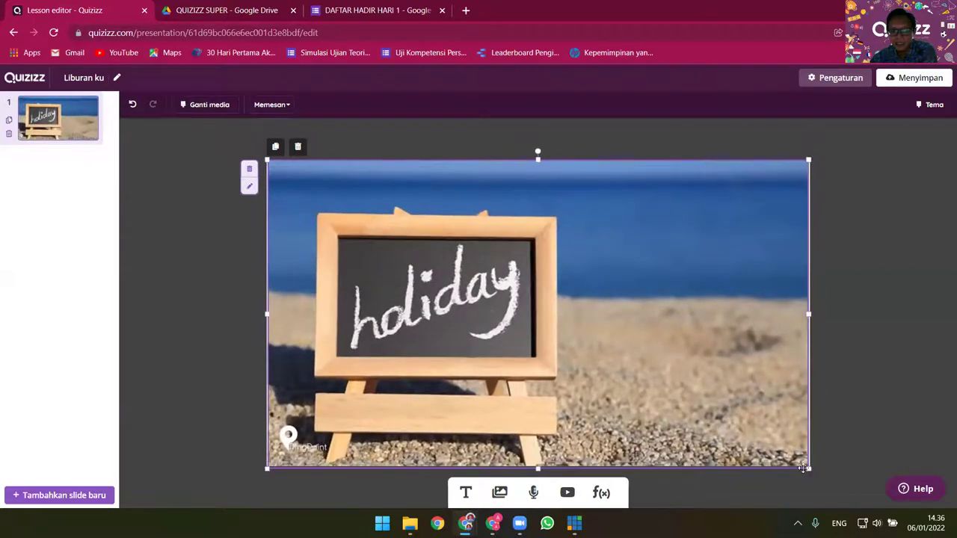
{"action": "right_click", "coordinate": [628, 298]}
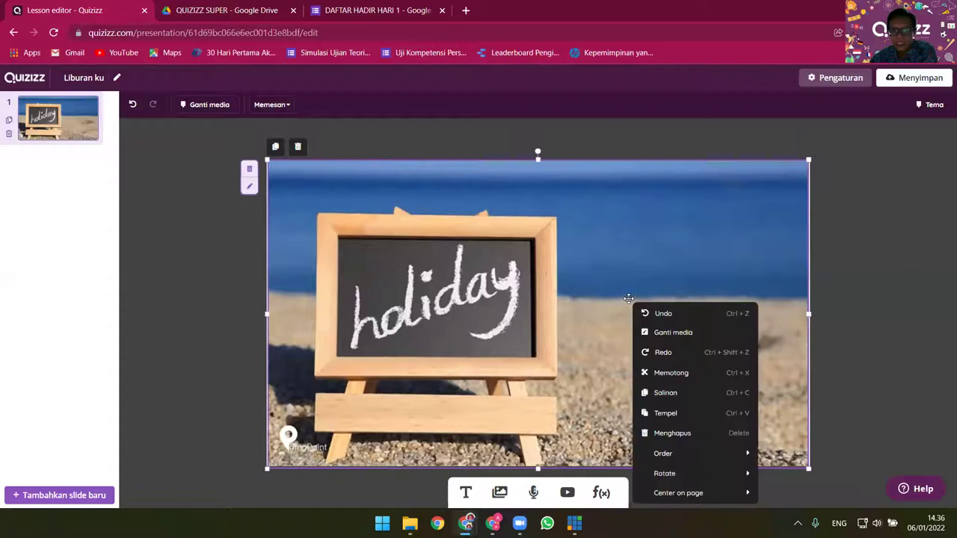
{"action": "right_click", "coordinate": [632, 232]}
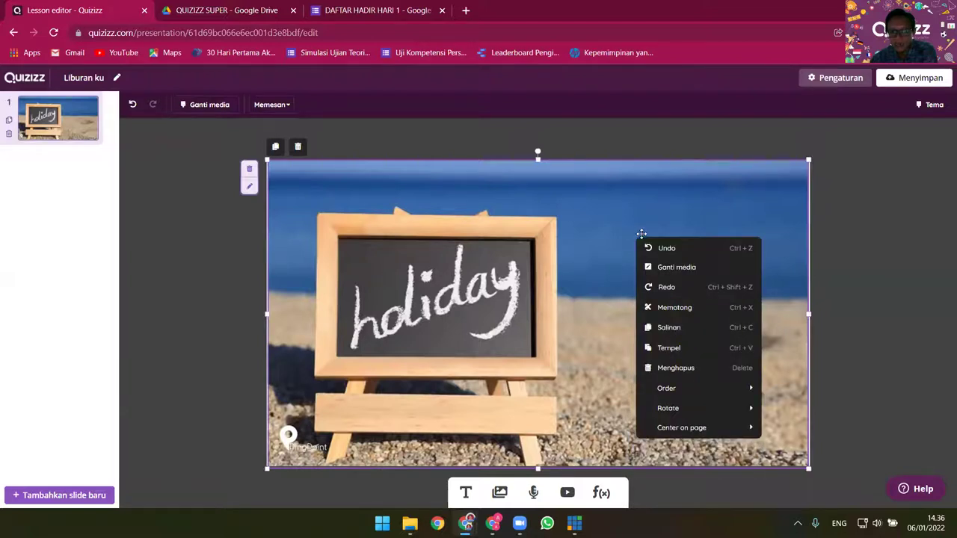
{"action": "mouse_move", "coordinate": [725, 396]}
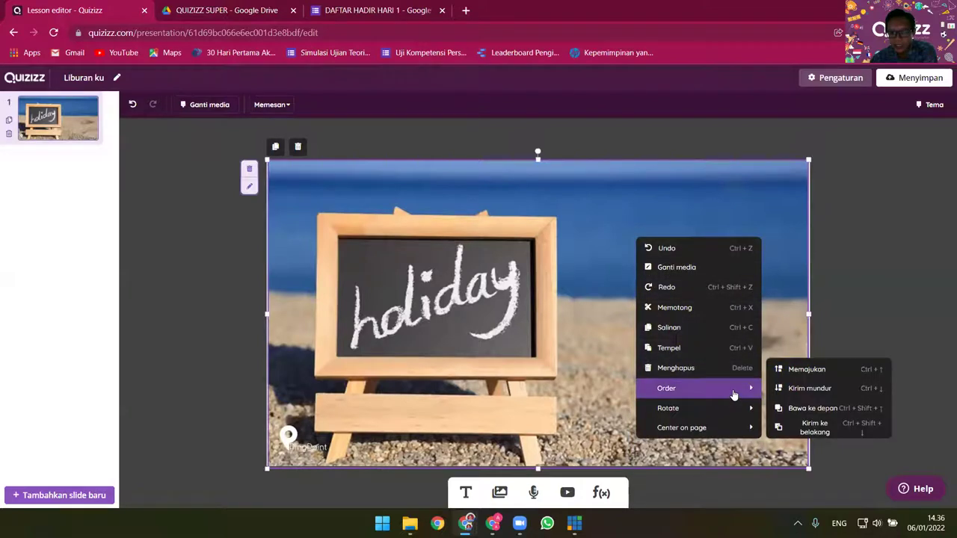
{"action": "left_click", "coordinate": [814, 427]}
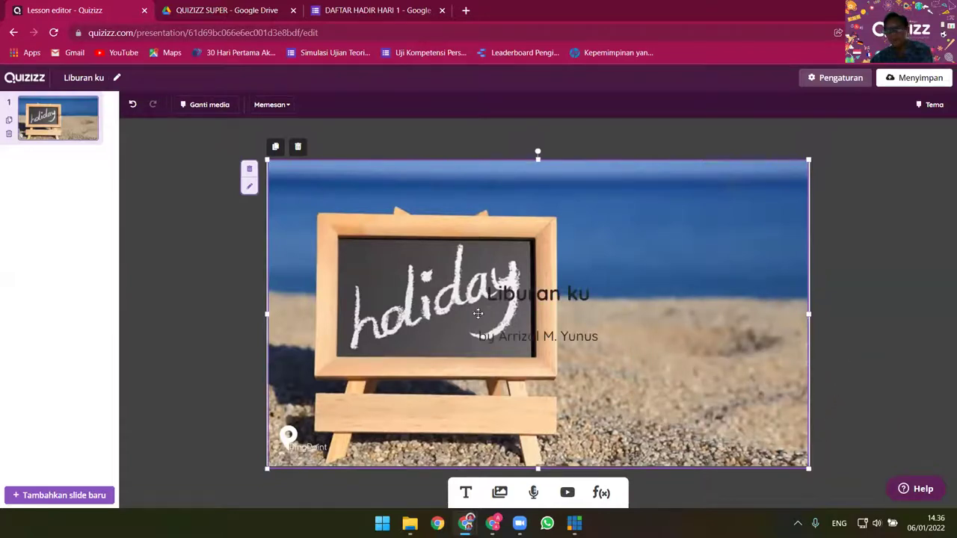
Fine-tune the background photo's position and stretch it toward the slide's right edge
{"action": "left_click", "coordinate": [909, 292]}
{"action": "left_click", "coordinate": [508, 293]}
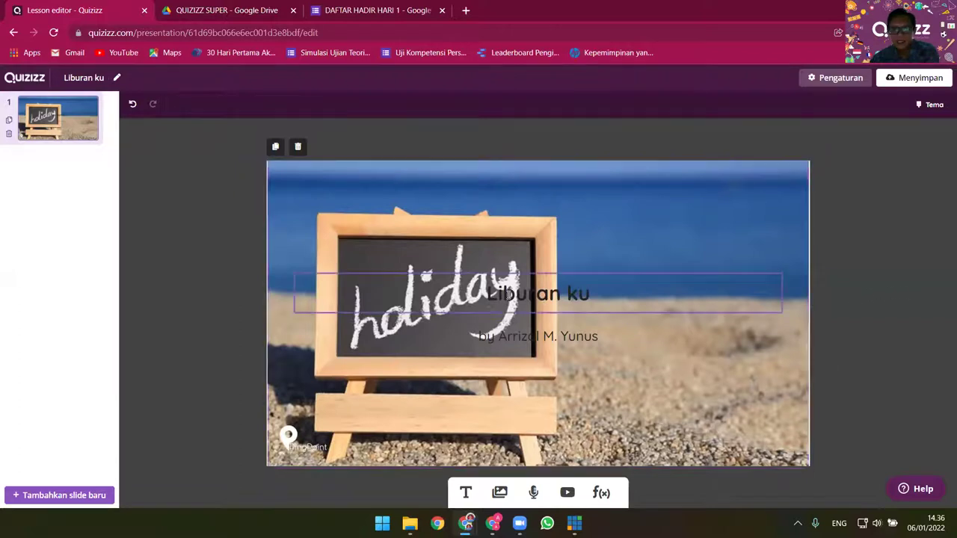
{"action": "left_click", "coordinate": [290, 293]}
{"action": "left_click_drag", "start_coordinate": [300, 289], "coordinate": [296, 289]}
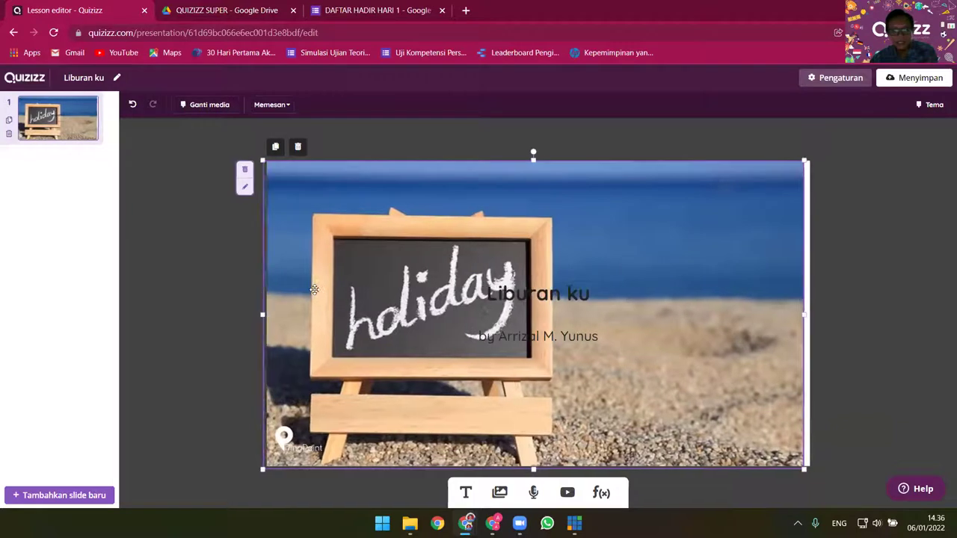
{"action": "left_click_drag", "start_coordinate": [807, 315], "coordinate": [849, 314]}
{"action": "left_click", "coordinate": [306, 293]}
Narrow the Liburan ku title box from the left so the title sits on the right
{"action": "left_click_drag", "start_coordinate": [293, 293], "coordinate": [567, 292]}
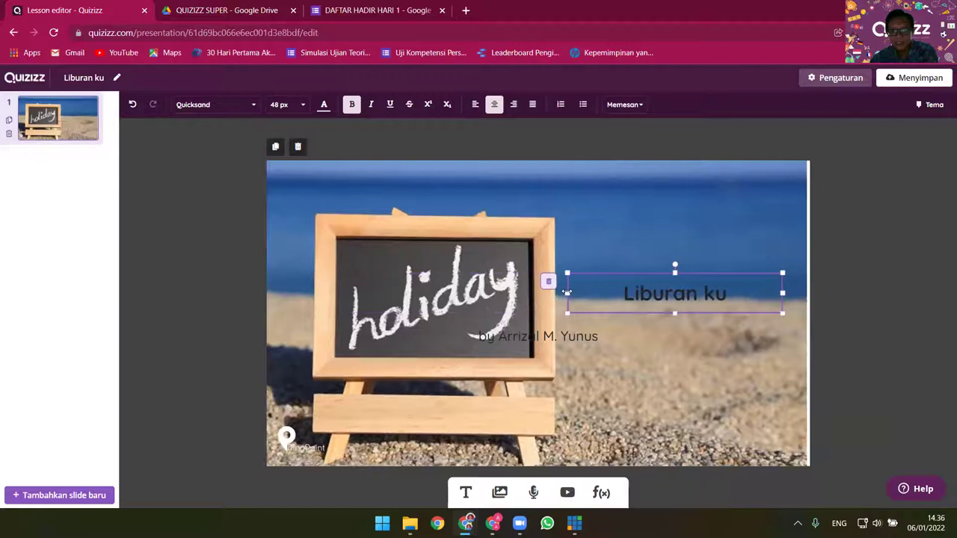
{"action": "left_click", "coordinate": [669, 309]}
{"action": "key", "text": "ctrl+z"}
{"action": "key", "text": "ctrl+z"}
{"action": "left_click", "coordinate": [539, 306]}
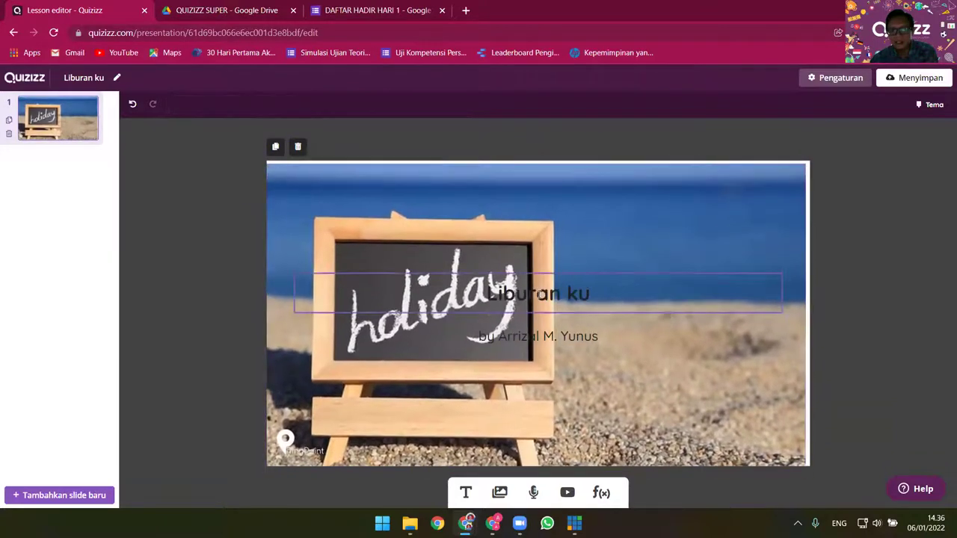
{"action": "left_click", "coordinate": [547, 314]}
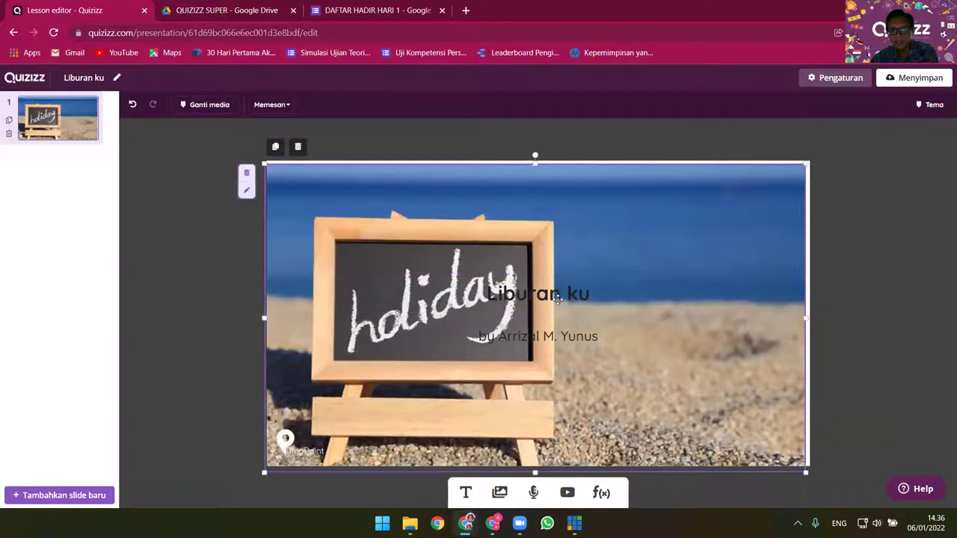
{"action": "left_click", "coordinate": [929, 309]}
{"action": "left_click", "coordinate": [752, 310]}
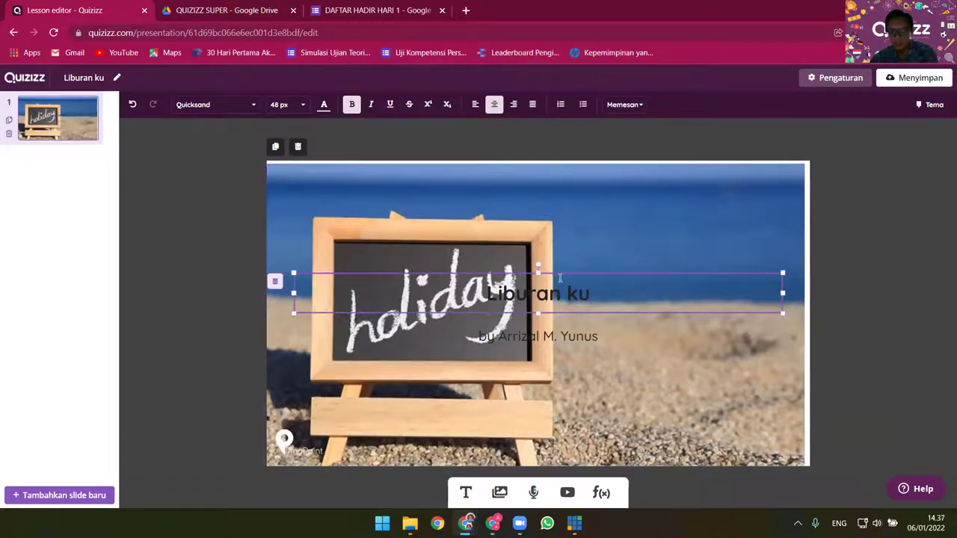
{"action": "left_click_drag", "start_coordinate": [294, 293], "coordinate": [612, 292]}
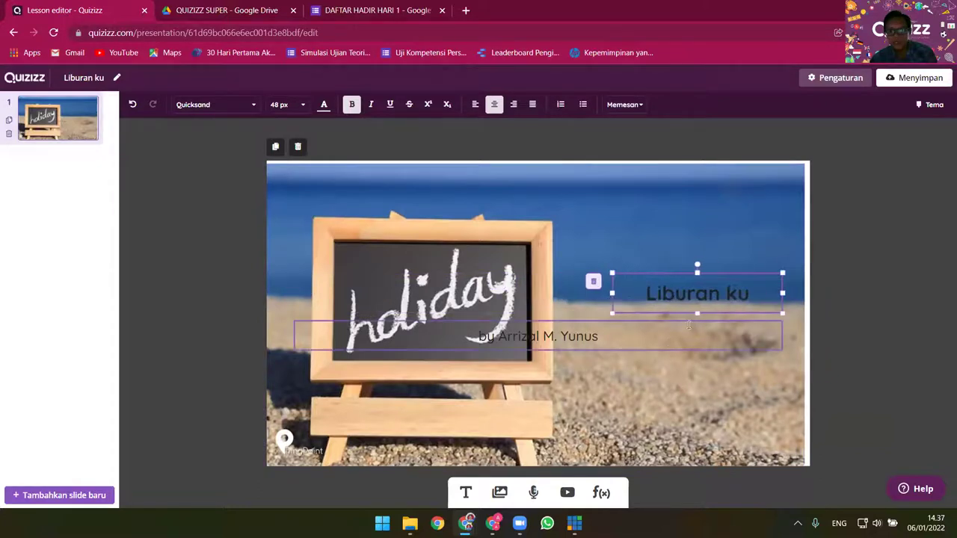
Shift the subtitle box right the same way and stretch the background photo to the slide edges
{"action": "left_click", "coordinate": [611, 342]}
{"action": "left_click_drag", "start_coordinate": [290, 335], "coordinate": [602, 336]}
{"action": "left_click", "coordinate": [743, 262]}
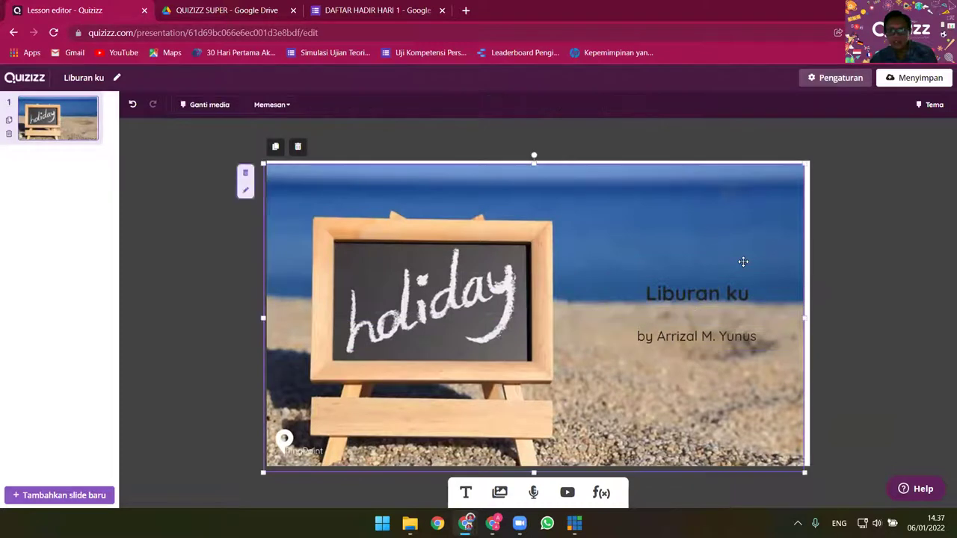
{"action": "left_click_drag", "start_coordinate": [805, 162], "coordinate": [813, 163]}
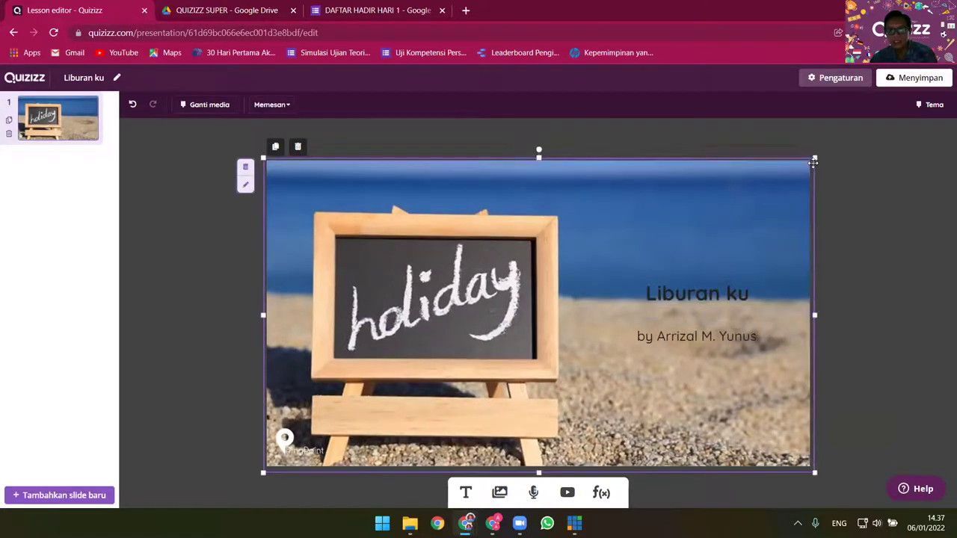
{"action": "left_click", "coordinate": [865, 198]}
{"action": "left_click", "coordinate": [696, 293]}
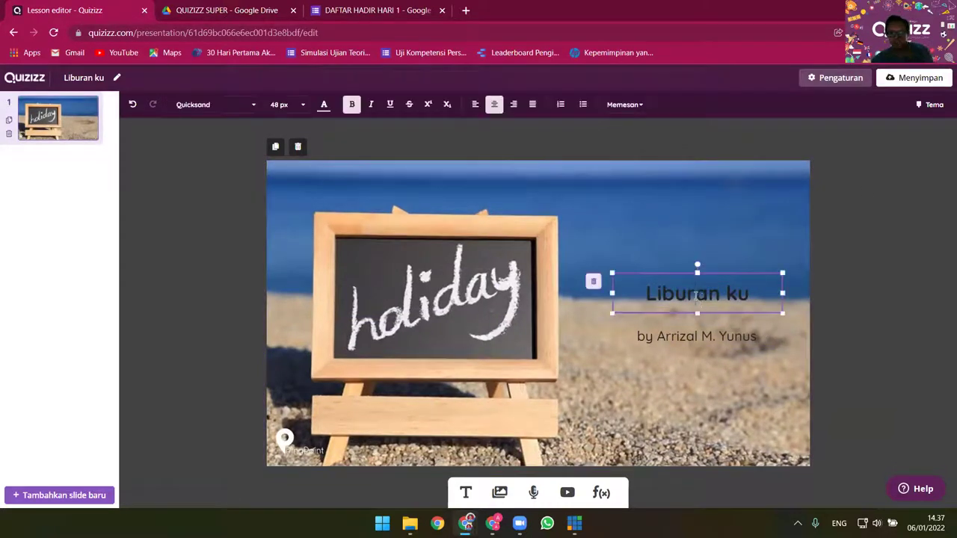
Leave the 'Liburan ku' title white and recolour the author byline beneath it dark red
{"action": "triple_click", "coordinate": [695, 295]}
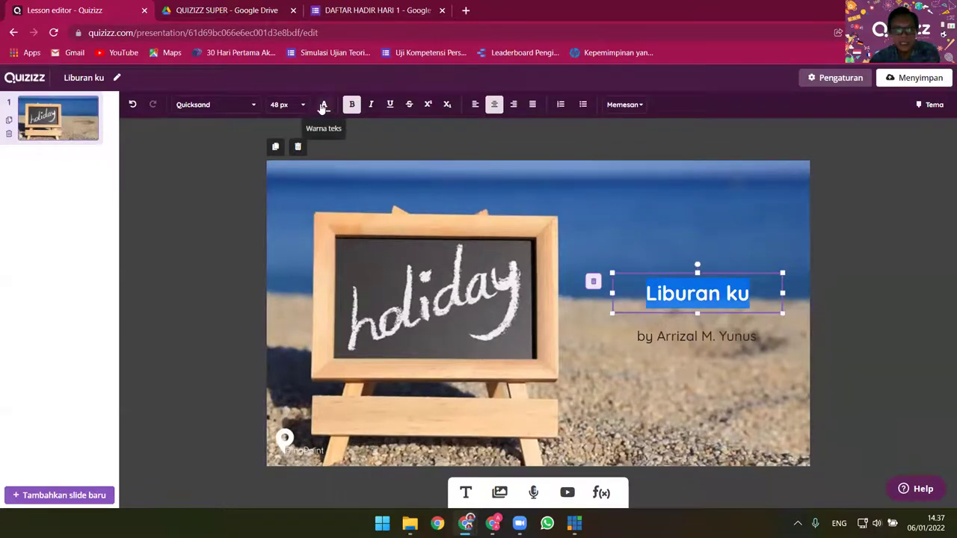
{"action": "left_click", "coordinate": [323, 106]}
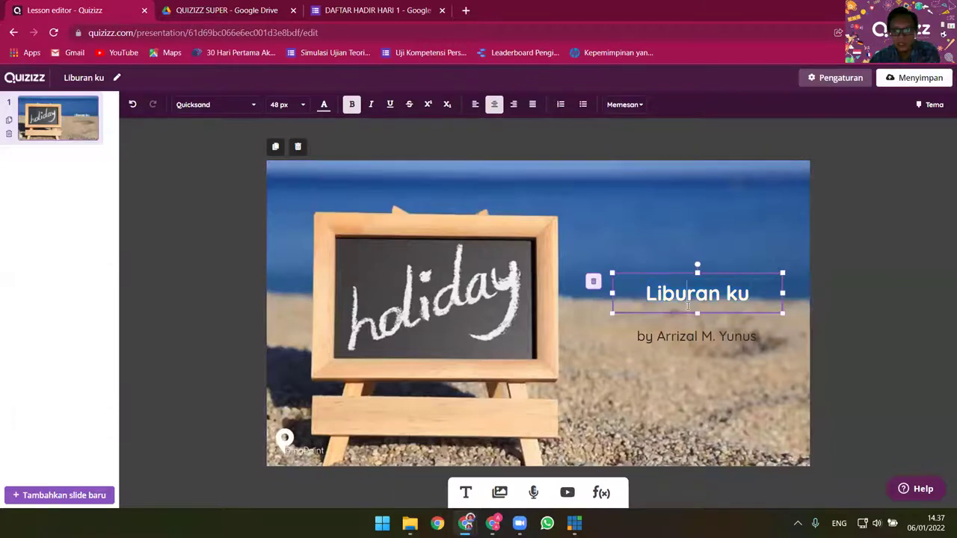
{"action": "left_click", "coordinate": [685, 338]}
{"action": "triple_click", "coordinate": [683, 339]}
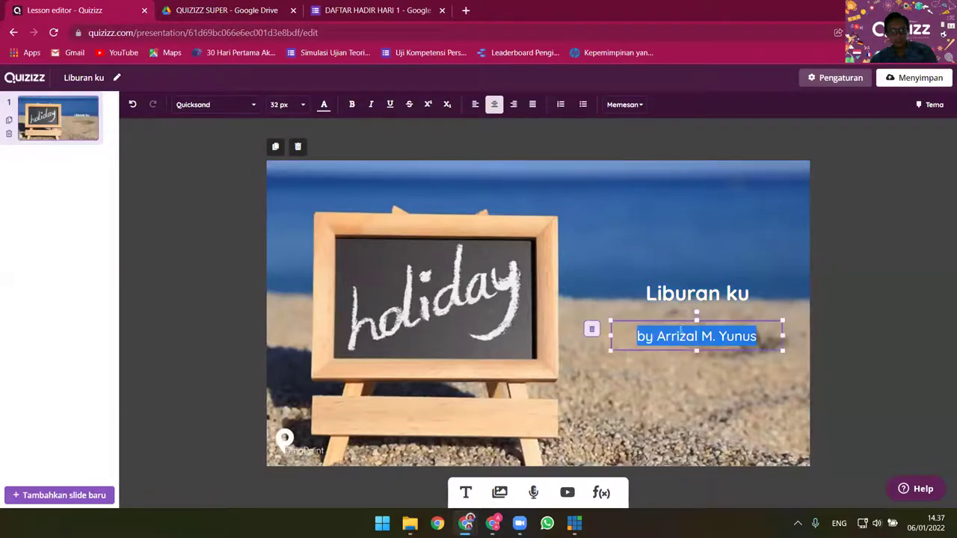
{"action": "left_click", "coordinate": [324, 105]}
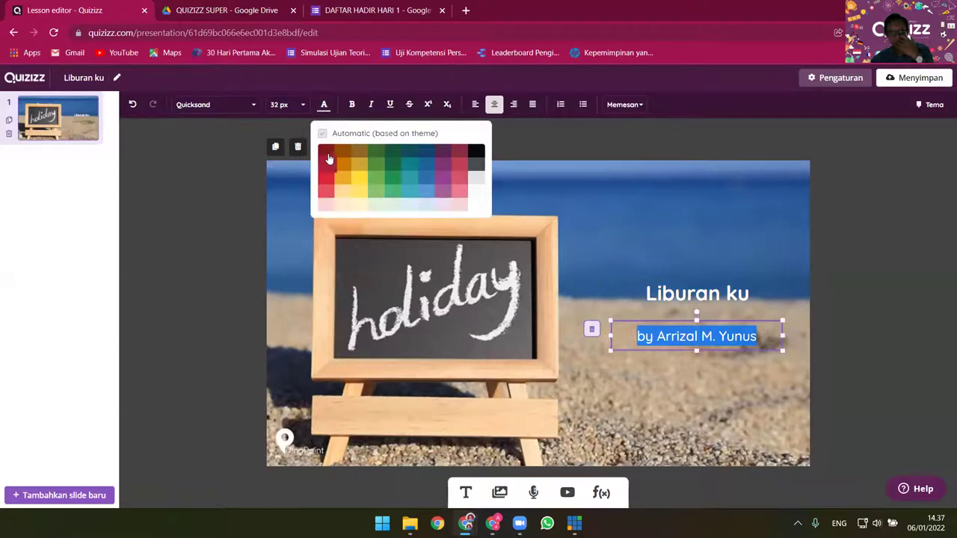
{"action": "left_click", "coordinate": [329, 160]}
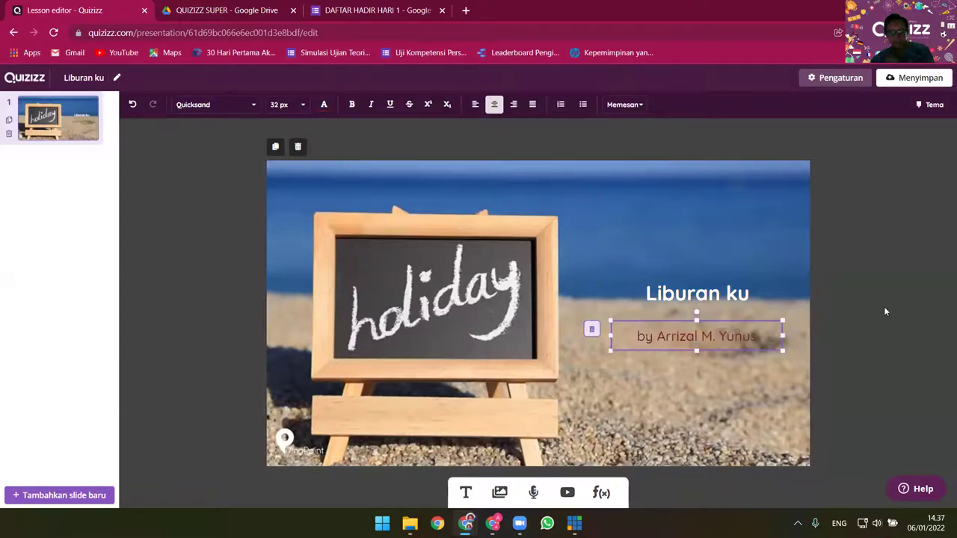
{"action": "left_click", "coordinate": [851, 315]}
{"action": "left_click", "coordinate": [731, 338]}
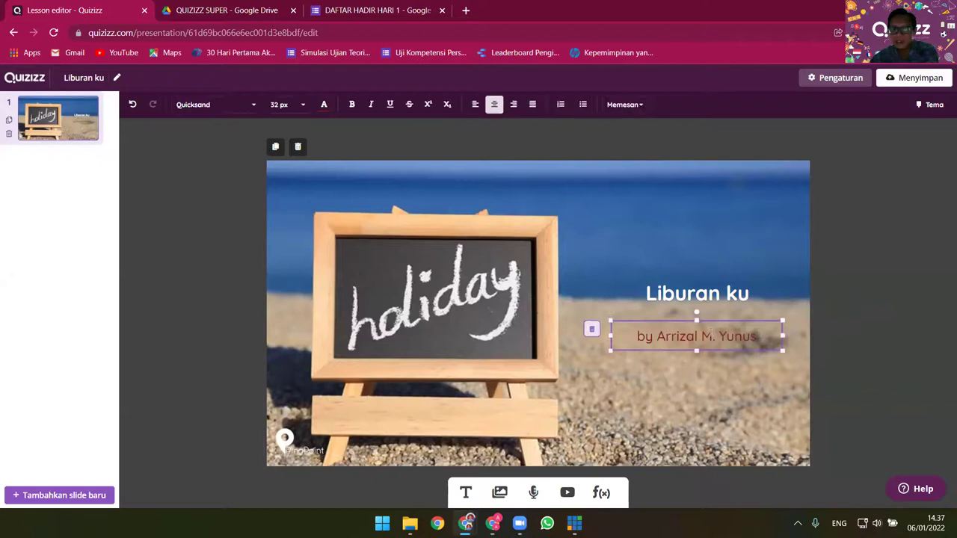
{"action": "left_click", "coordinate": [838, 274]}
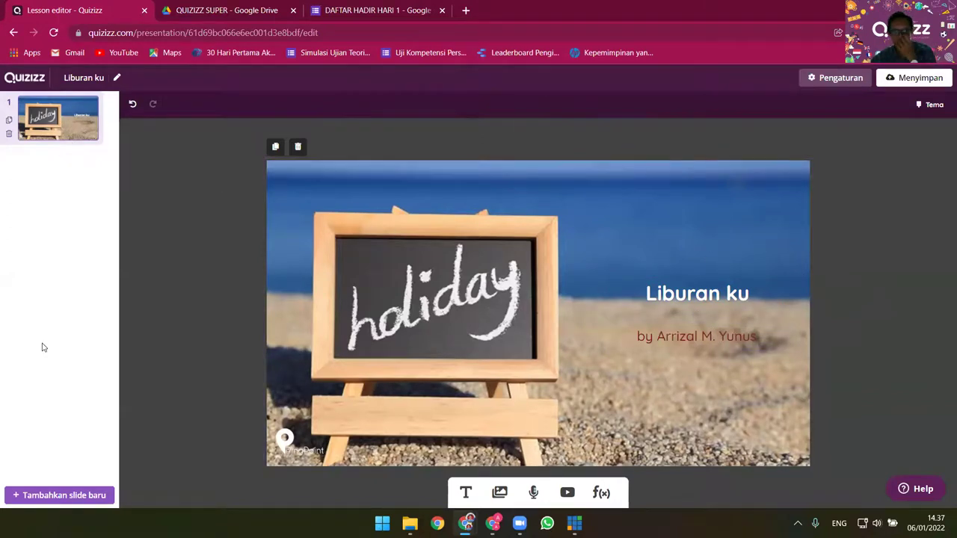
Add a Fill-in-the-Blank slide with the question 'Tuliskan Nama kalian'
{"action": "left_click", "coordinate": [63, 495]}
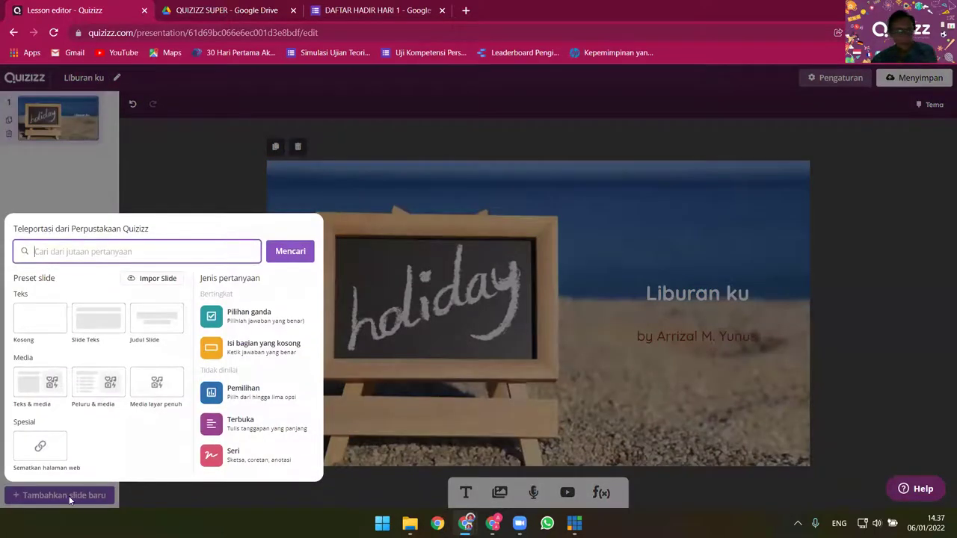
{"action": "left_click", "coordinate": [247, 352]}
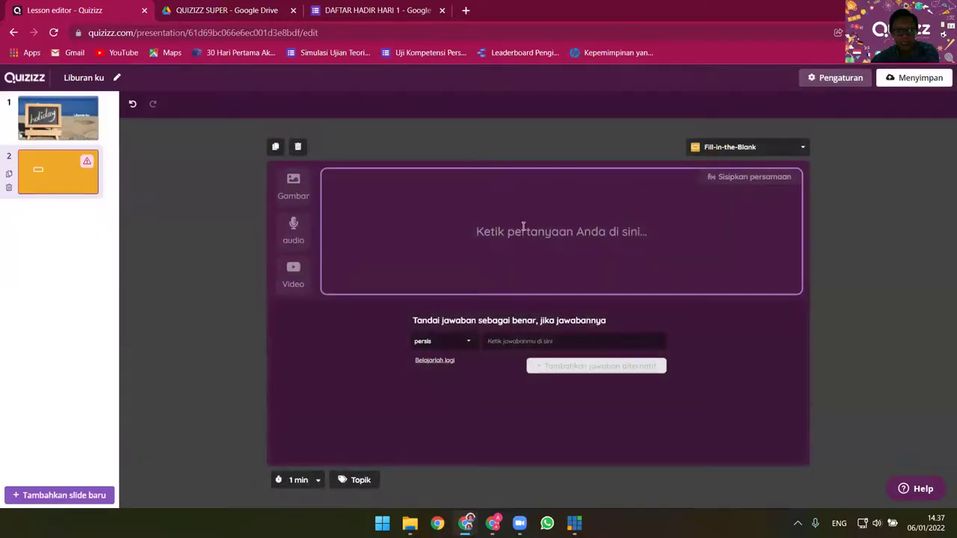
{"action": "left_click", "coordinate": [523, 226]}
{"action": "type", "text": "Tuliskan Nama kalian"}
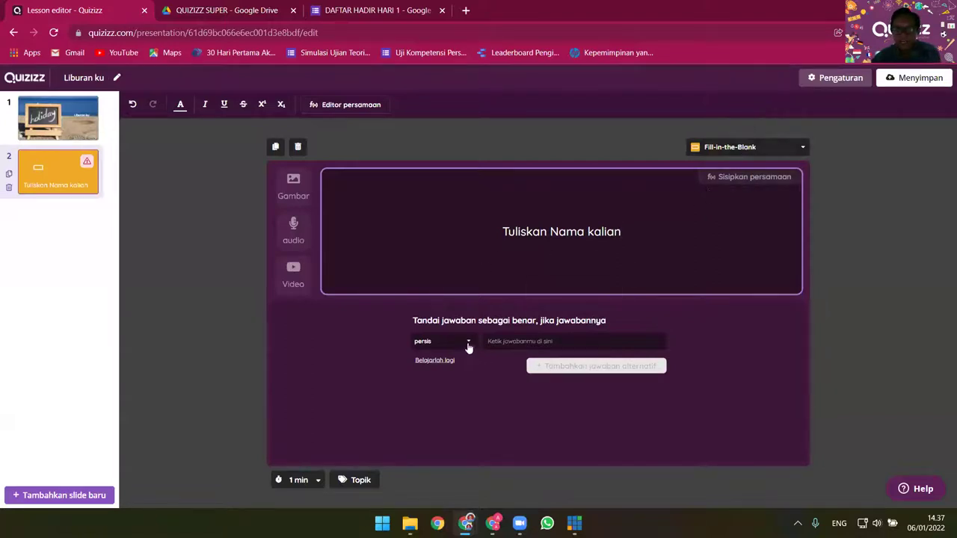
{"action": "left_click", "coordinate": [504, 343]}
Keep the question type unchanged and set the time limit to 10 seconds
{"action": "left_click", "coordinate": [743, 148]}
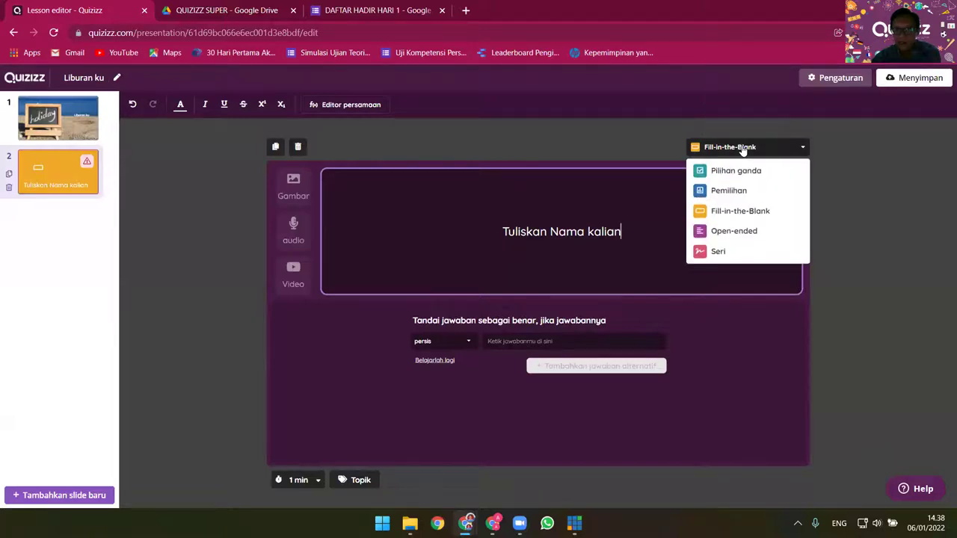
{"action": "left_click", "coordinate": [849, 328]}
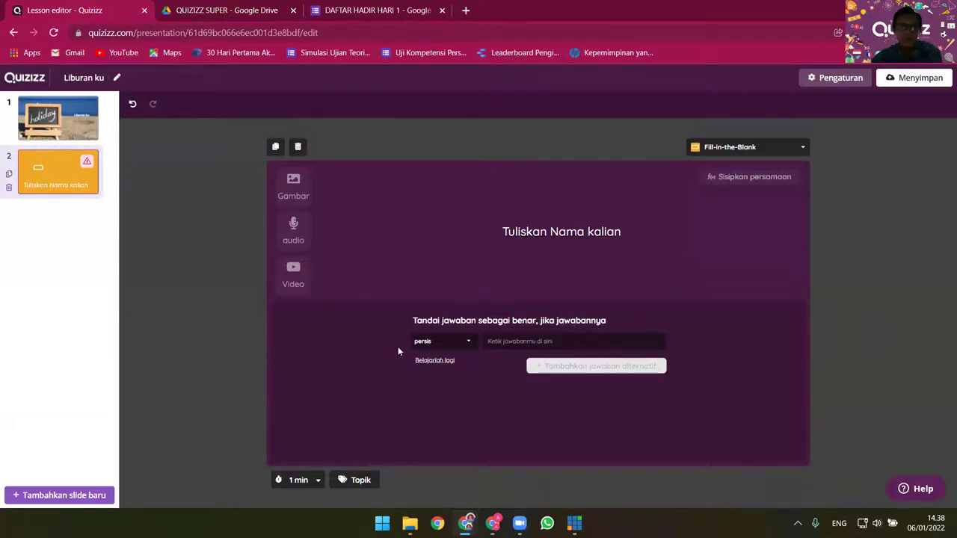
{"action": "left_click", "coordinate": [301, 480]}
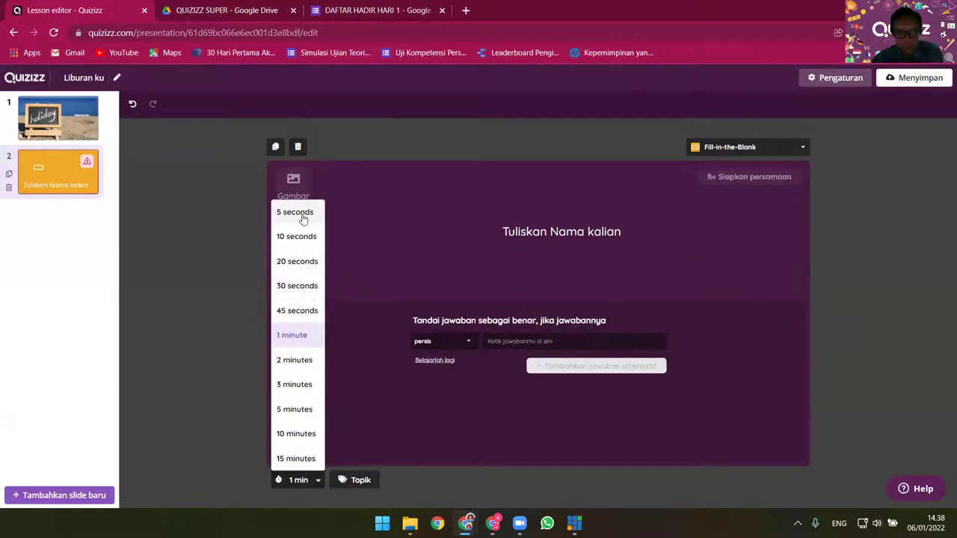
{"action": "left_click", "coordinate": [299, 239]}
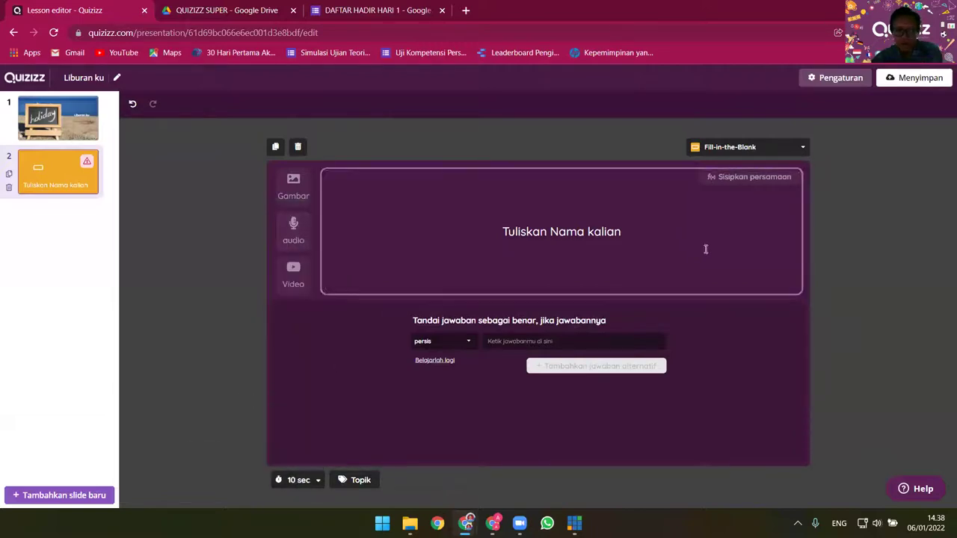
Search images for 'nama' and insert the colourful name sticky-note photo into the question
{"action": "left_click", "coordinate": [293, 187]}
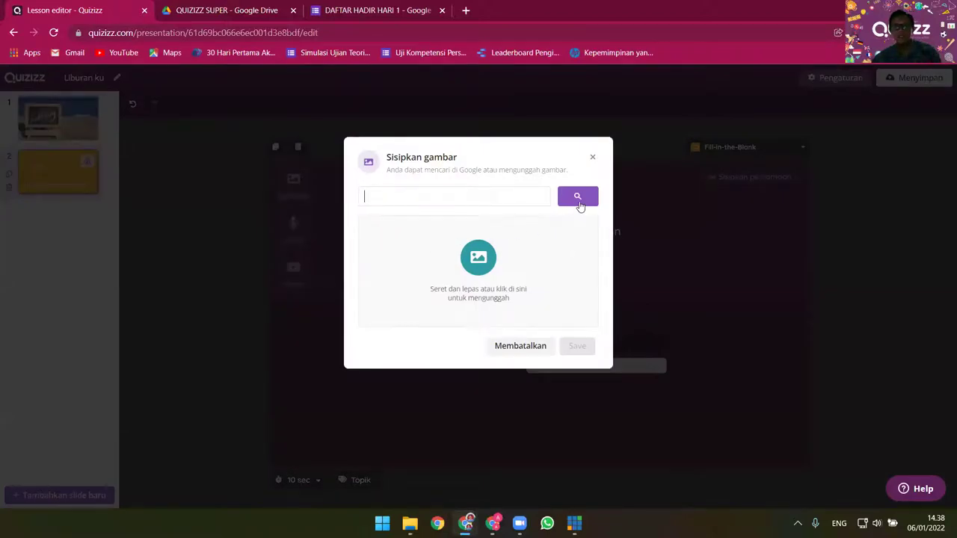
{"action": "type", "text": "nama"}
{"action": "key", "text": "Return"}
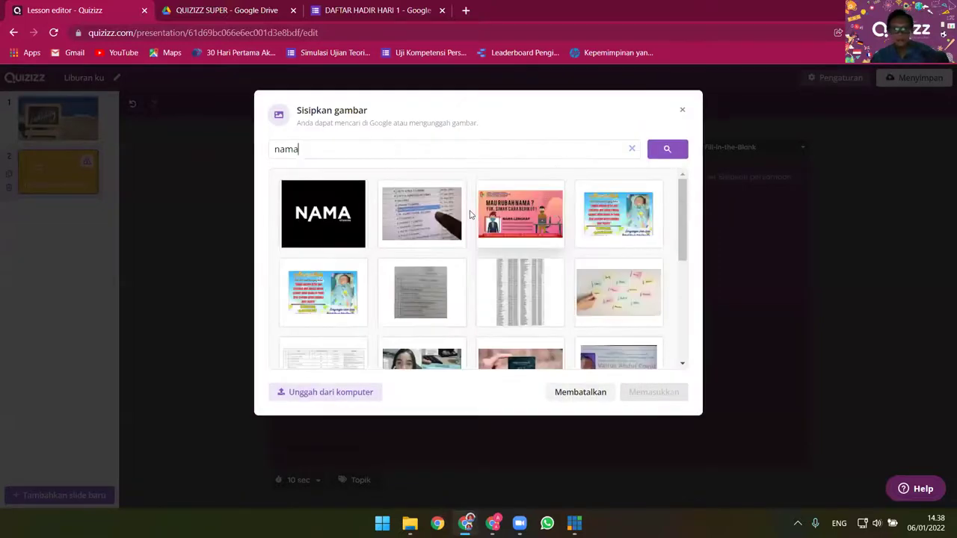
{"action": "left_click", "coordinate": [331, 212]}
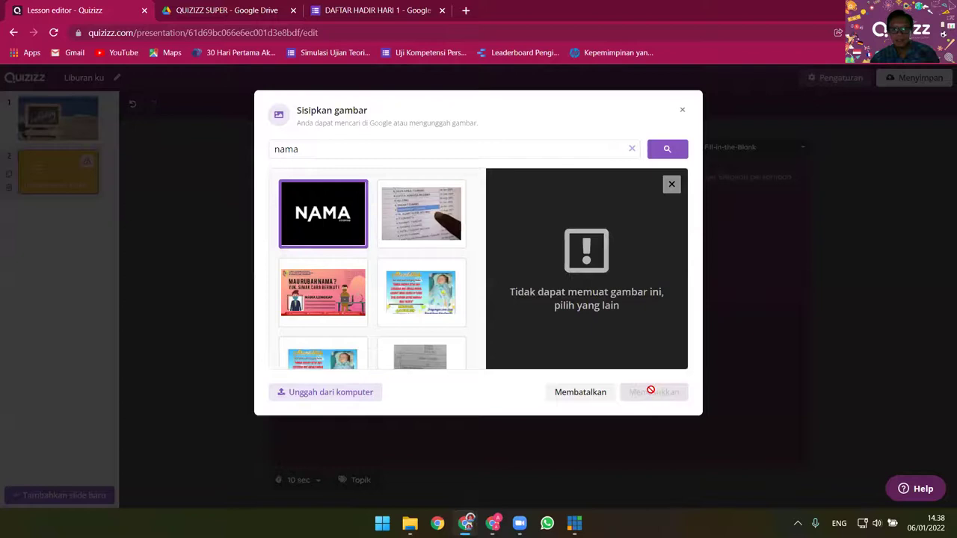
{"action": "left_click", "coordinate": [317, 219]}
{"action": "scroll", "coordinate": [423, 224], "scroll_direction": "down", "scroll_amount": 3}
{"action": "left_click", "coordinate": [423, 209]}
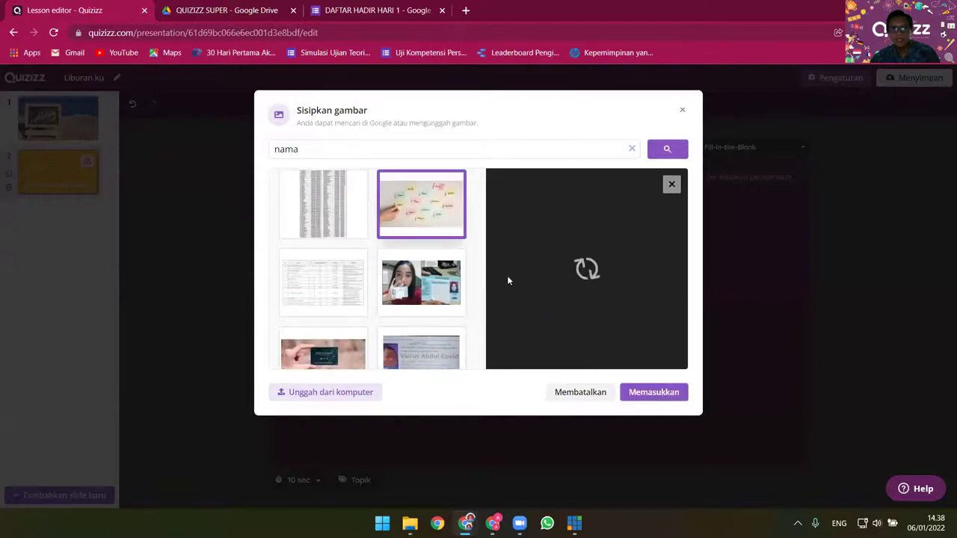
{"action": "left_click", "coordinate": [650, 393]}
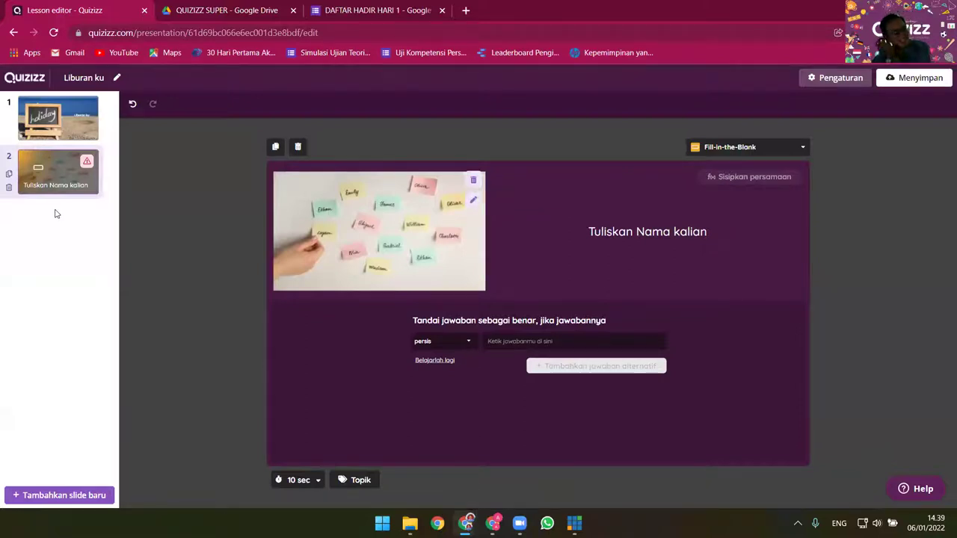
Add a Poll slide asking 'Kemana saja kalian Berlibur', replacing the mistyped 'Daer', then reopen the new-slide options
{"action": "left_click", "coordinate": [64, 495]}
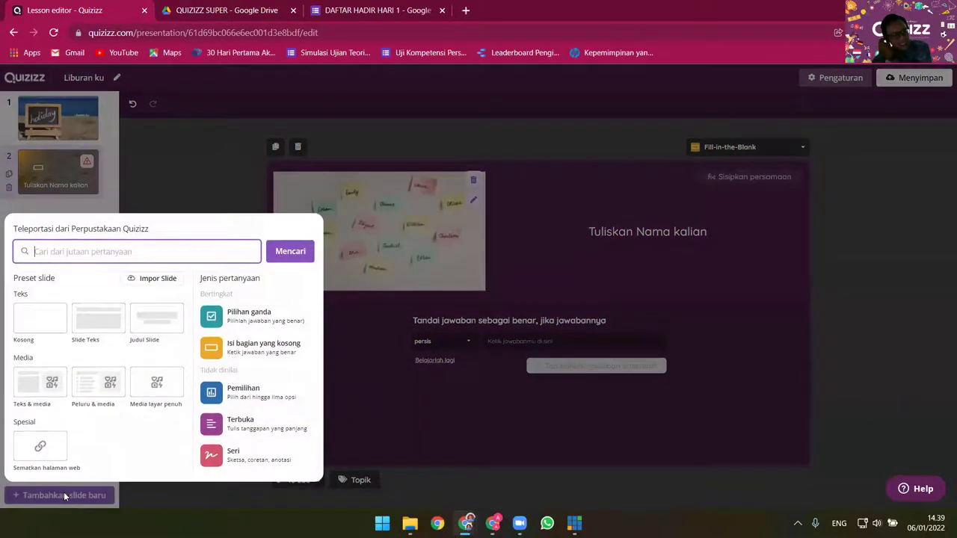
{"action": "left_click", "coordinate": [254, 400]}
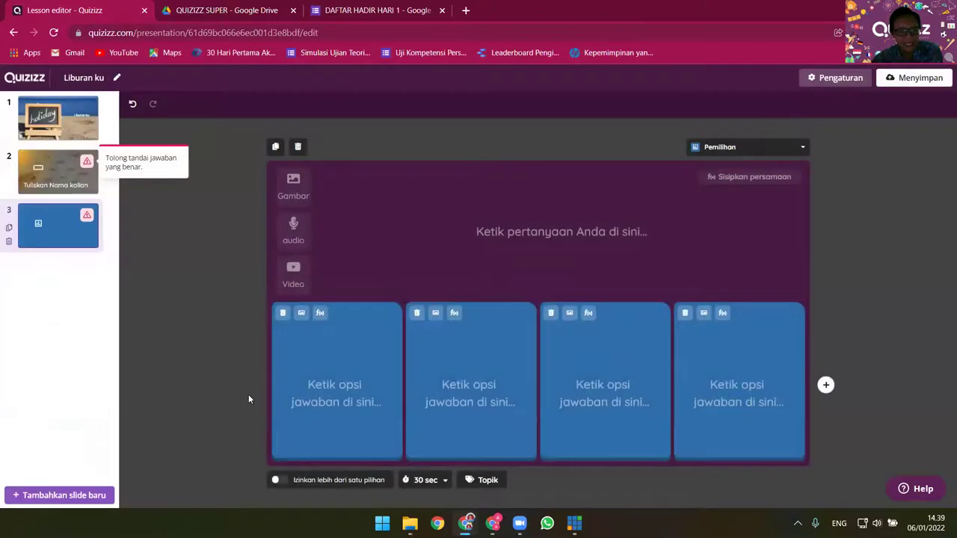
{"action": "left_click", "coordinate": [505, 257]}
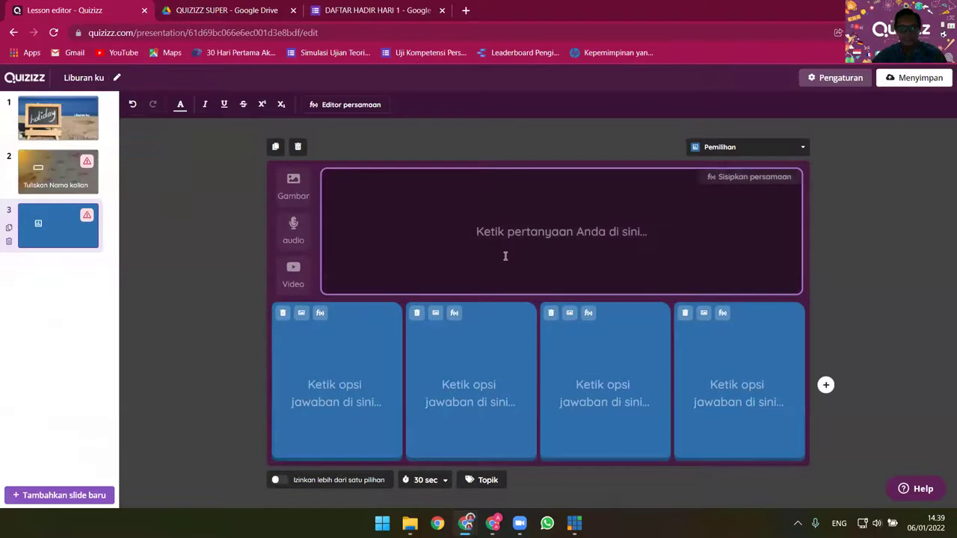
{"action": "type", "text": "Daer"}
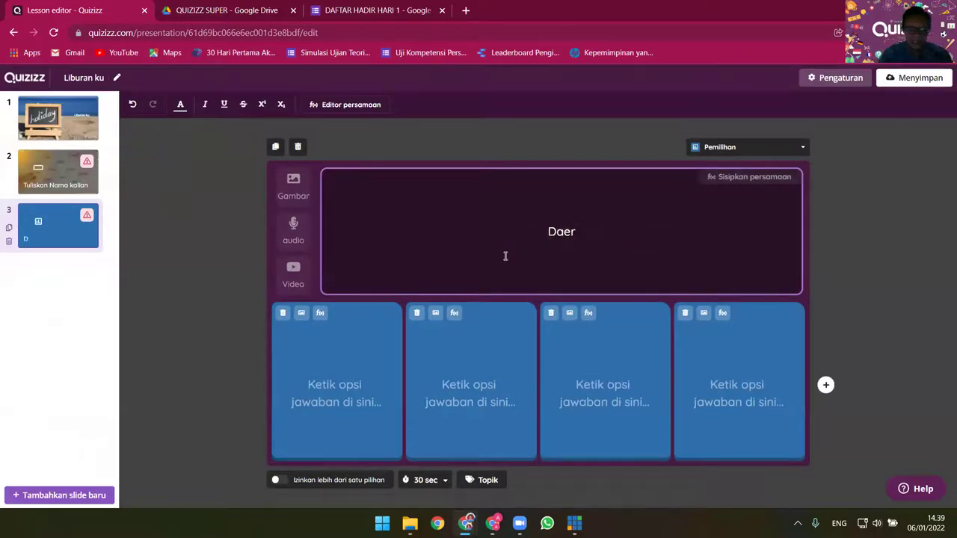
{"action": "key", "text": "ctrl+a"}
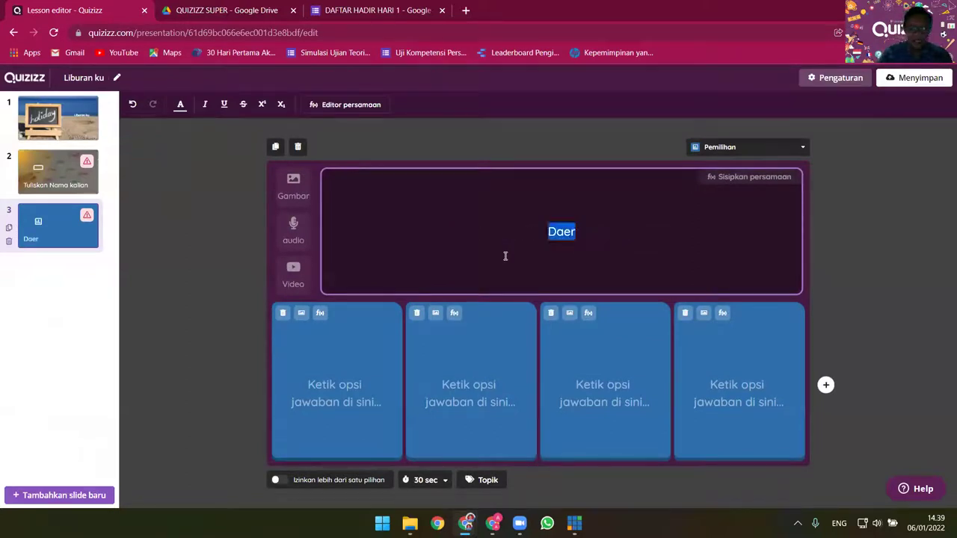
{"action": "type", "text": "Kemana sa"}
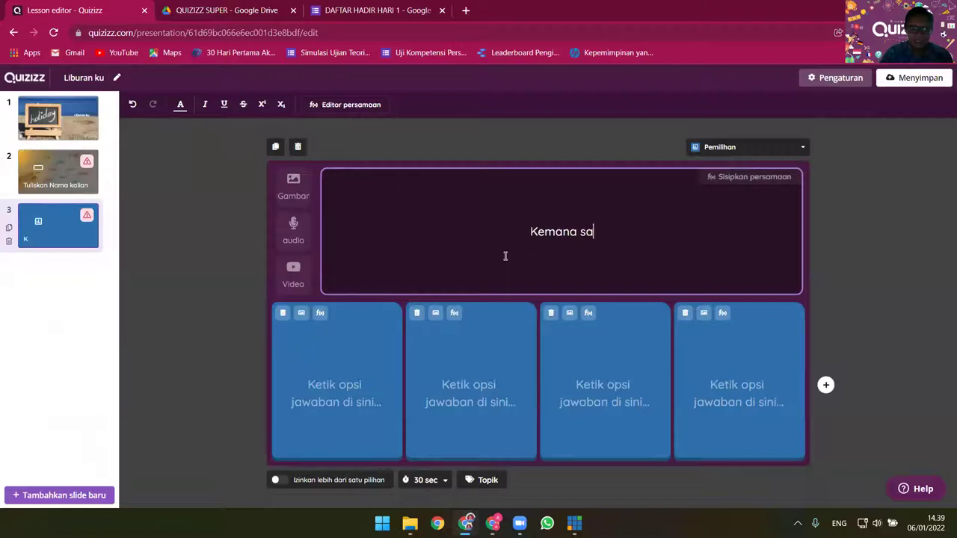
{"action": "type", "text": "ja kalia"}
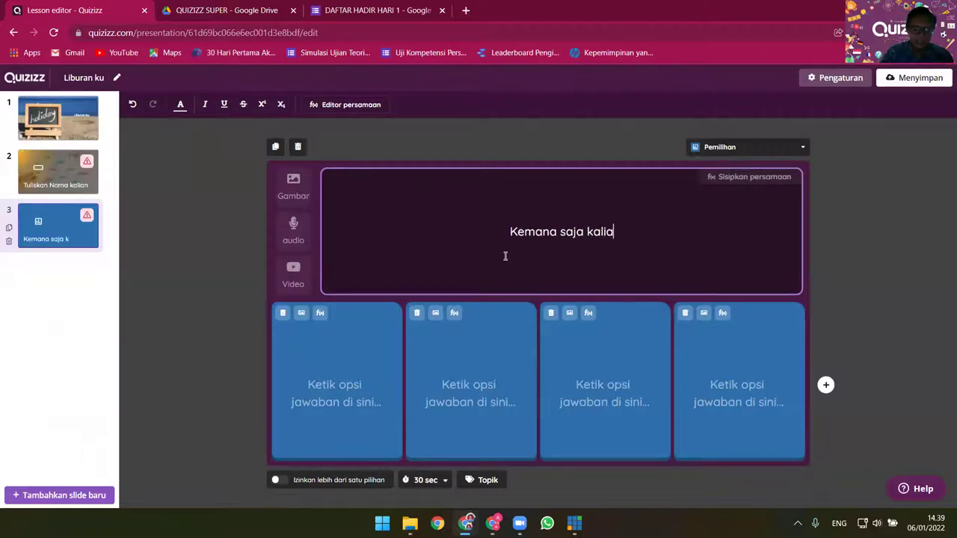
{"action": "type", "text": "n Berlibur"}
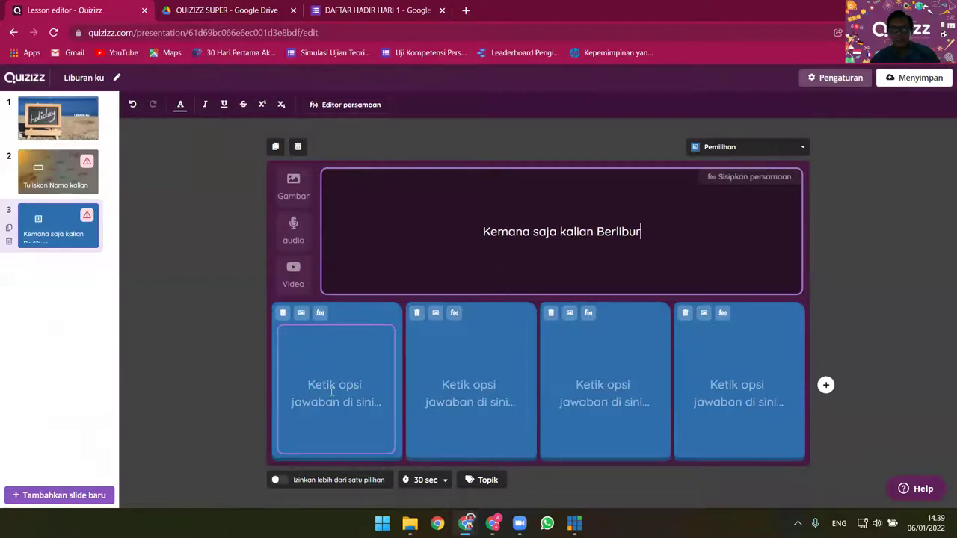
{"action": "left_click", "coordinate": [69, 266]}
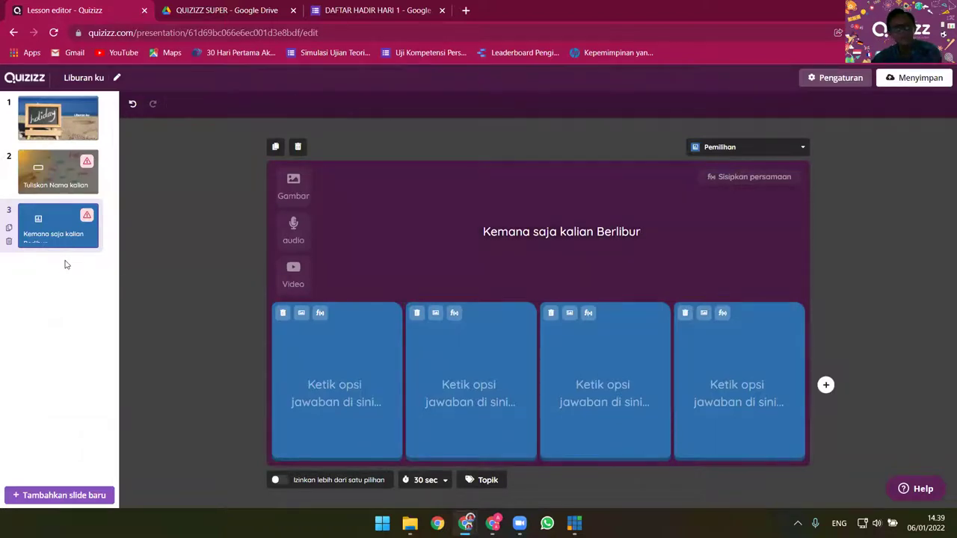
{"action": "left_click", "coordinate": [63, 496]}
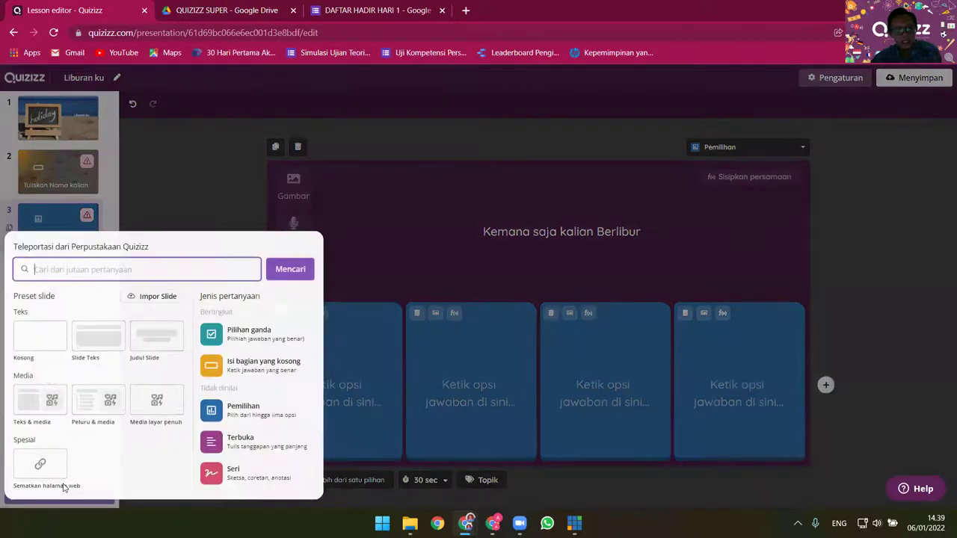
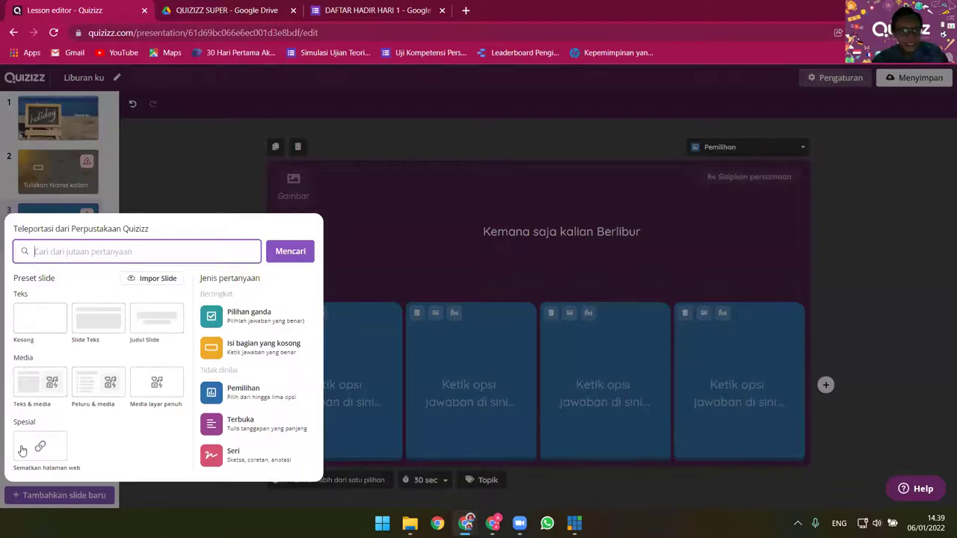
Add a Seri drawing slide and delete the 'Kemana saja kalian Berlibur' poll slide
{"action": "left_click", "coordinate": [233, 459]}
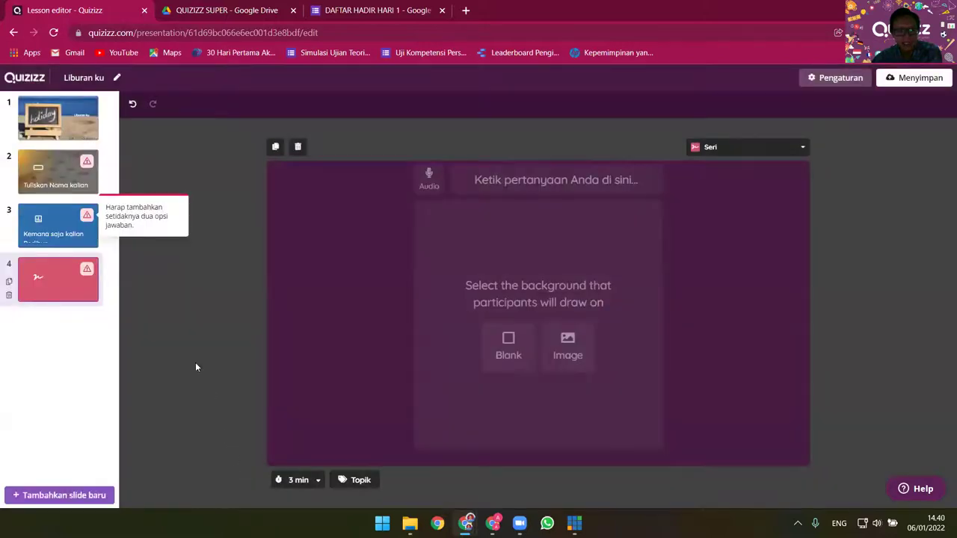
{"action": "left_click", "coordinate": [71, 232]}
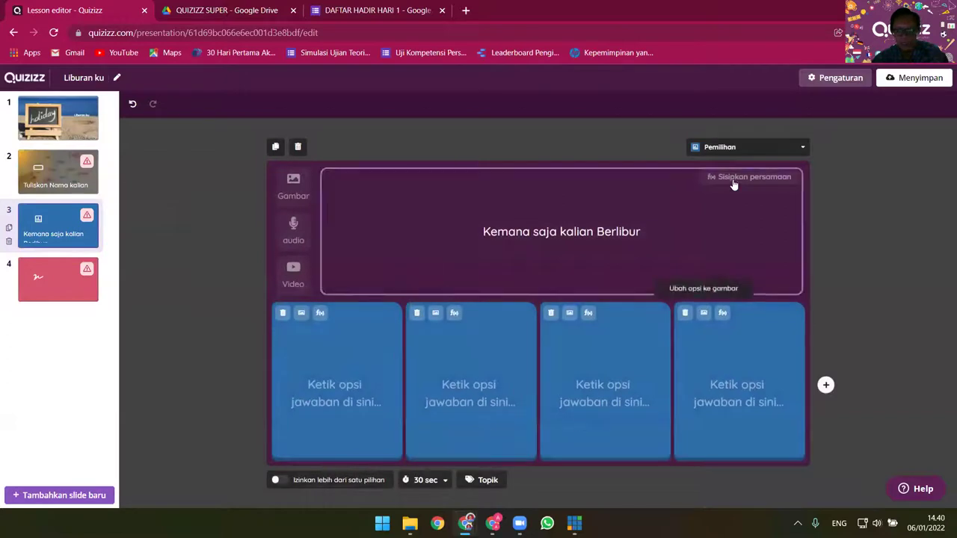
{"action": "left_click", "coordinate": [297, 147]}
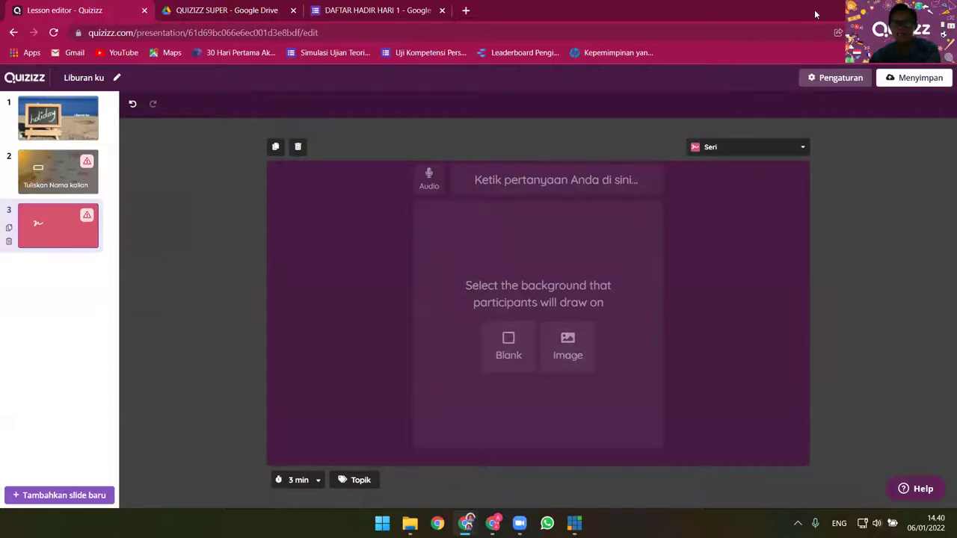
Search Google for 'gambar makanan khas' in a new tab, browse the images, then return to Quizizz
{"action": "left_click", "coordinate": [467, 11]}
{"action": "type", "text": "g"}
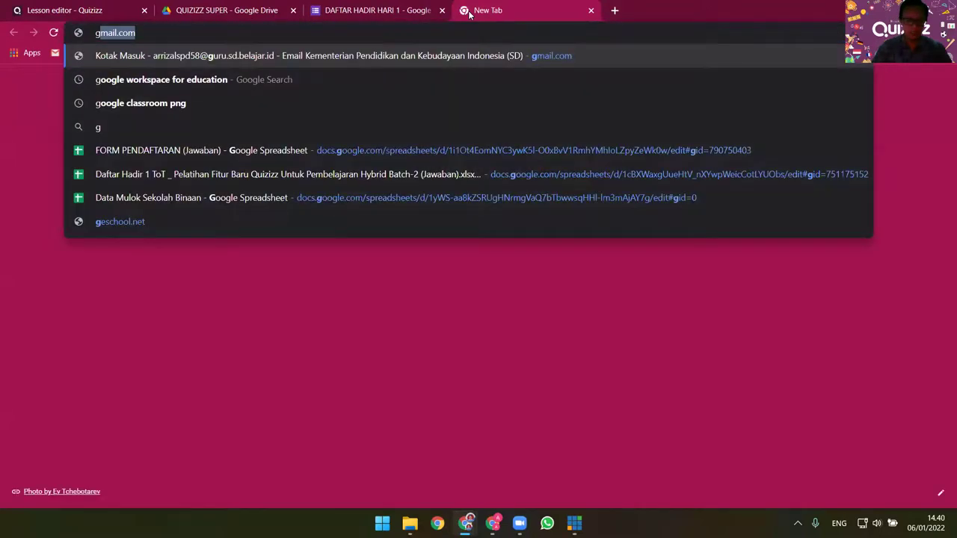
{"action": "type", "text": "ambar ma"}
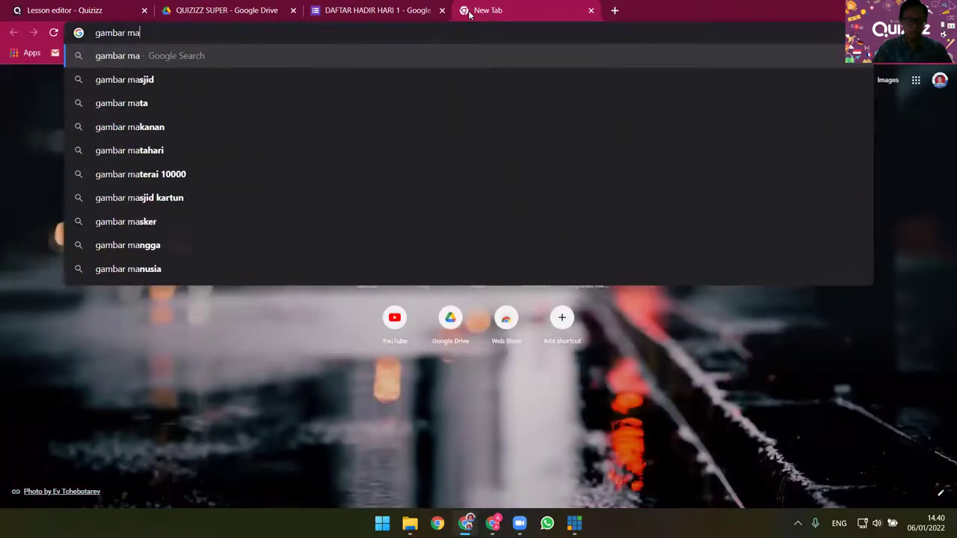
{"action": "type", "text": "kanan khas"}
{"action": "key", "text": "Return"}
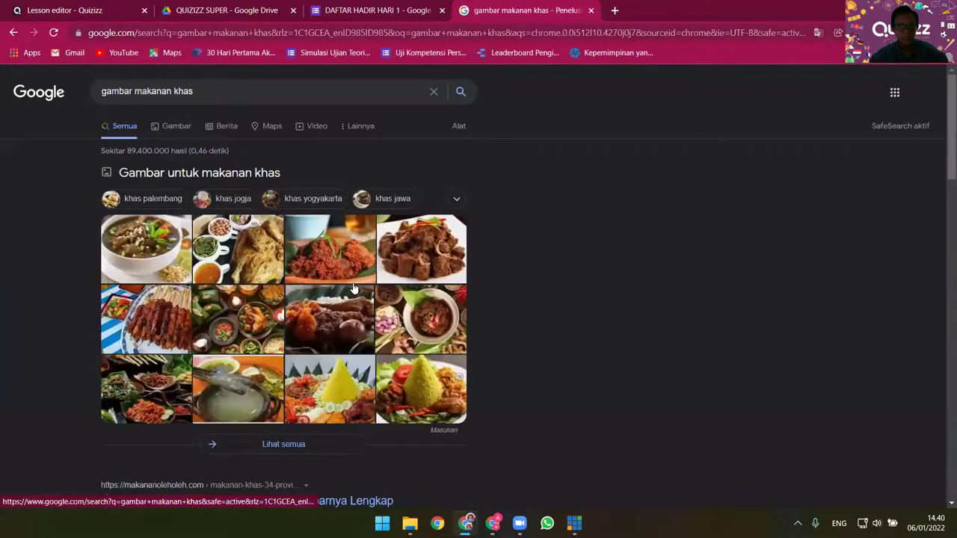
{"action": "scroll", "coordinate": [376, 261], "scroll_direction": "down", "scroll_amount": 1}
{"action": "scroll", "coordinate": [377, 261], "scroll_direction": "down", "scroll_amount": 3}
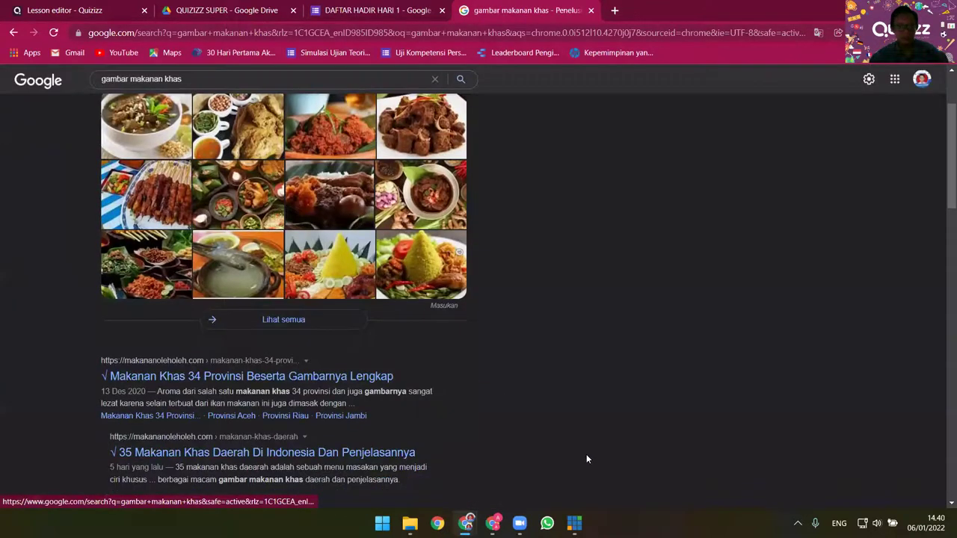
{"action": "left_click", "coordinate": [86, 12]}
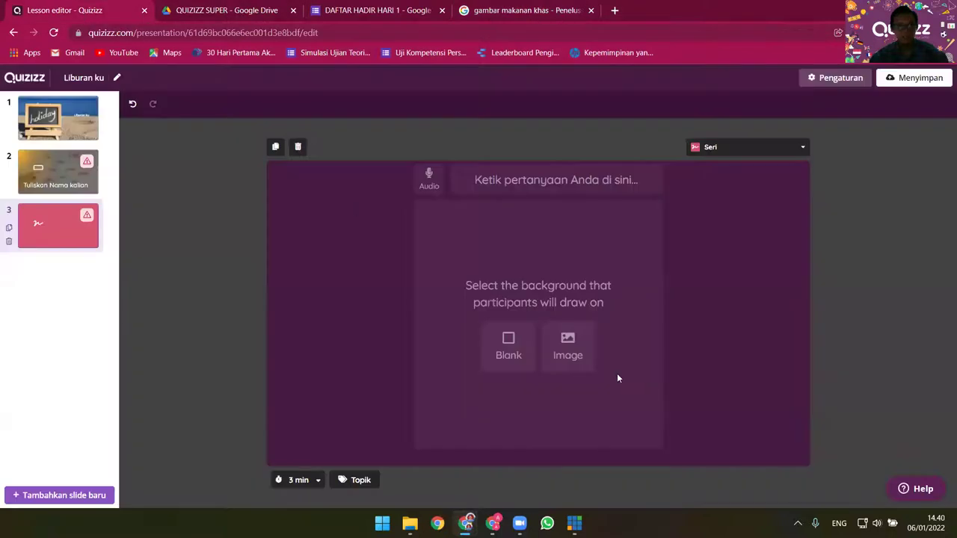
Set the drawing background to a snacks-and-drinks collage found by searching 'gambar makanan khas daerah'
{"action": "left_click", "coordinate": [577, 358]}
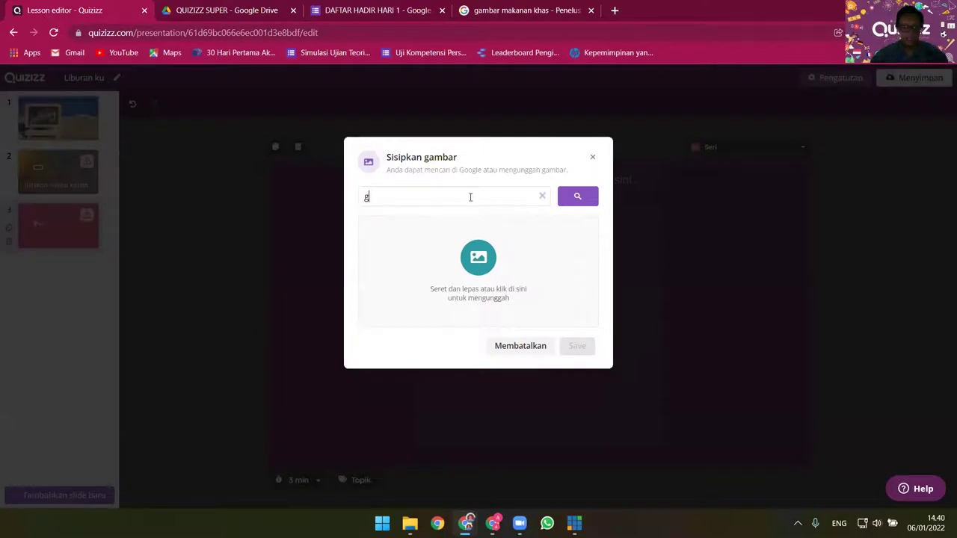
{"action": "type", "text": "gambar makanan khas daerah"}
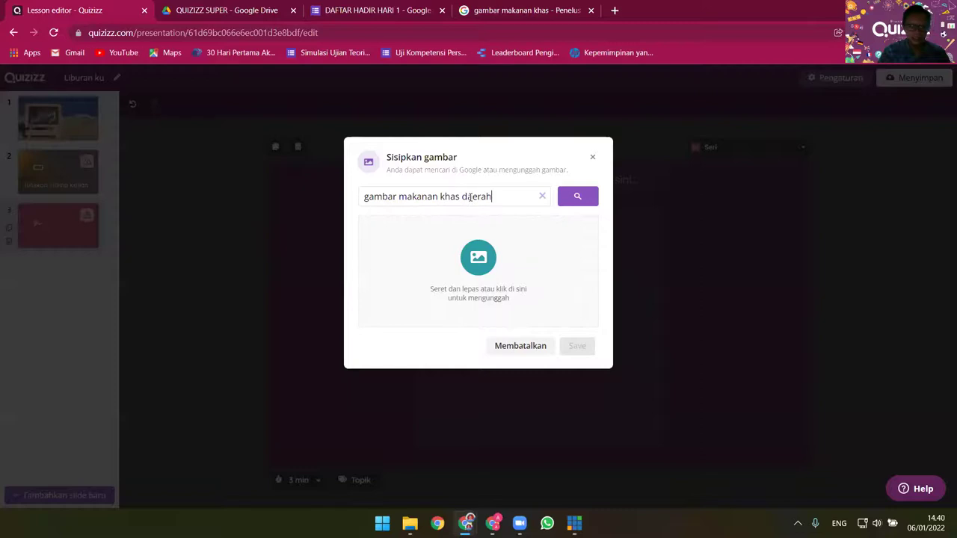
{"action": "key", "text": "Return"}
{"action": "scroll", "coordinate": [551, 280], "scroll_direction": "down", "scroll_amount": 5}
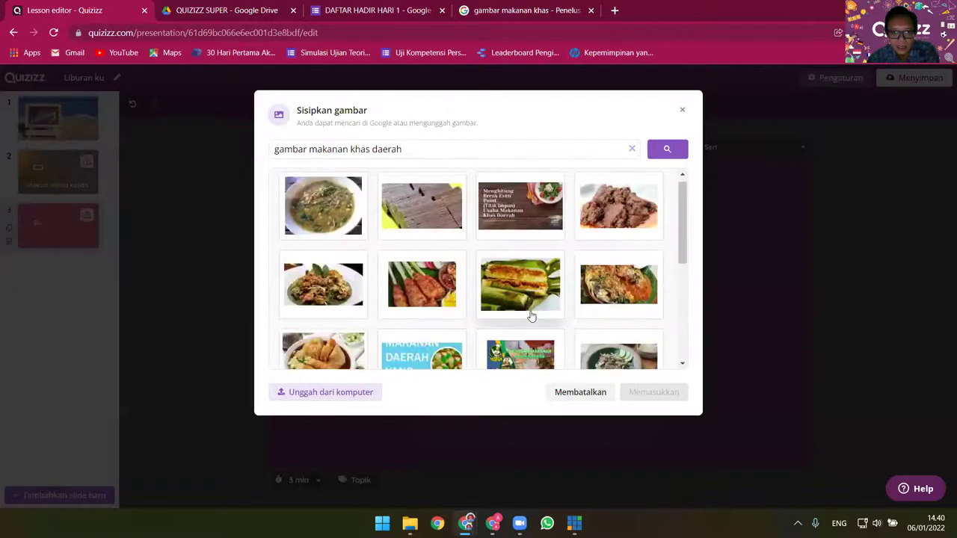
{"action": "scroll", "coordinate": [556, 265], "scroll_direction": "down", "scroll_amount": 5}
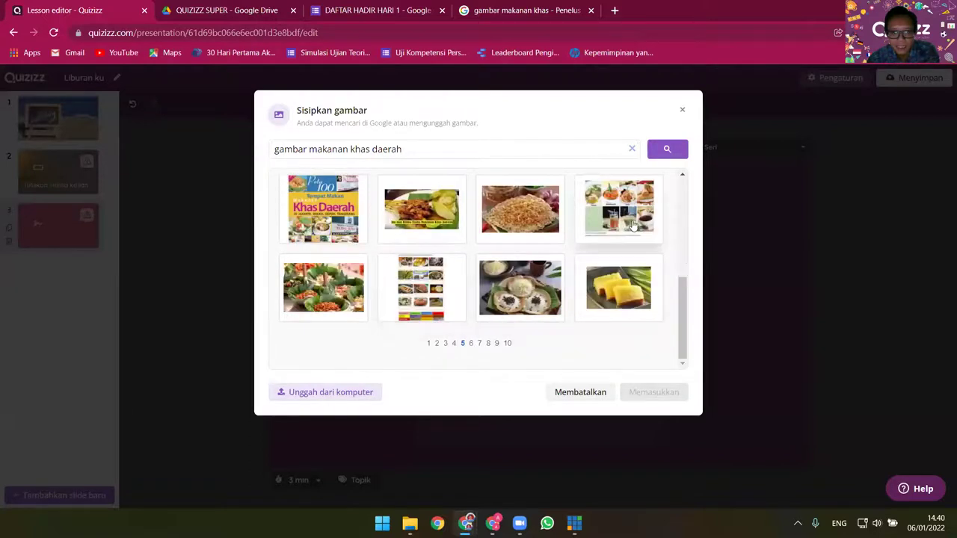
{"action": "left_click", "coordinate": [605, 232]}
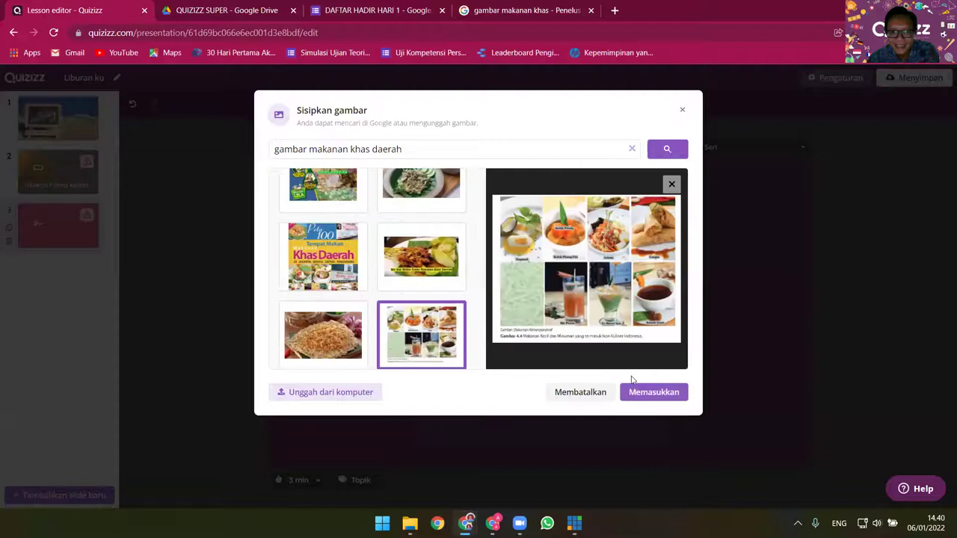
{"action": "left_click", "coordinate": [649, 391]}
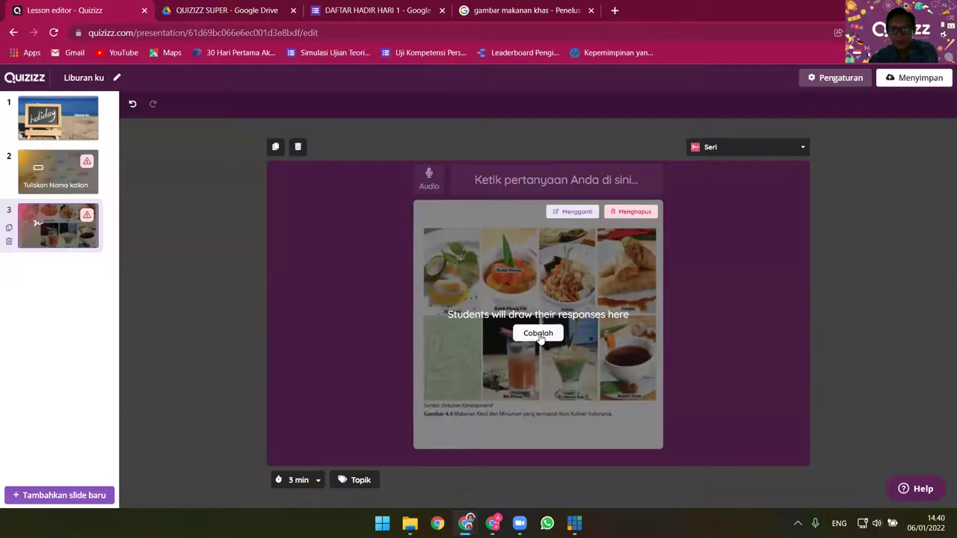
{"action": "left_click", "coordinate": [540, 179]}
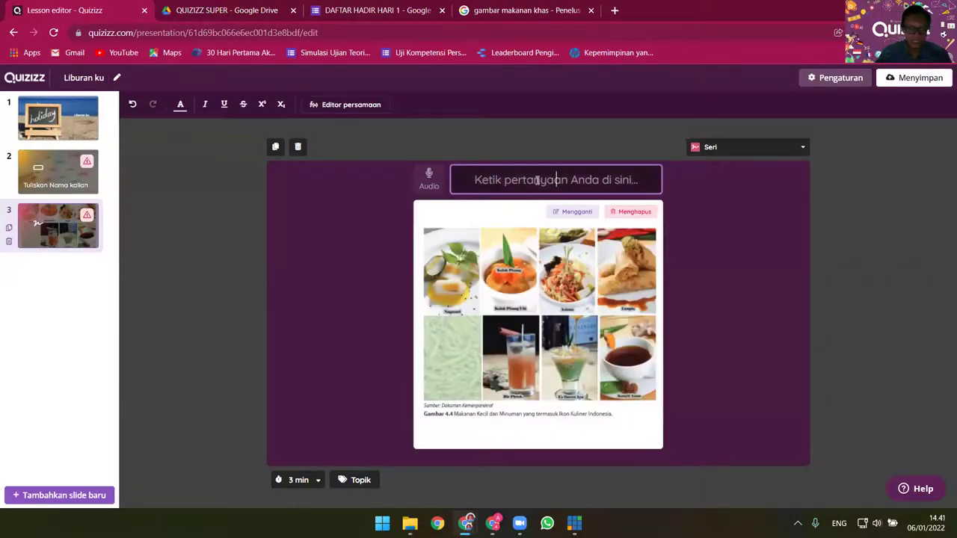
Write the slide 3 question 'Tandai makanan yang kalian sukai!', fixing typos and replacing the first draft 'Mana'
{"action": "type", "text": "Mana yag"}
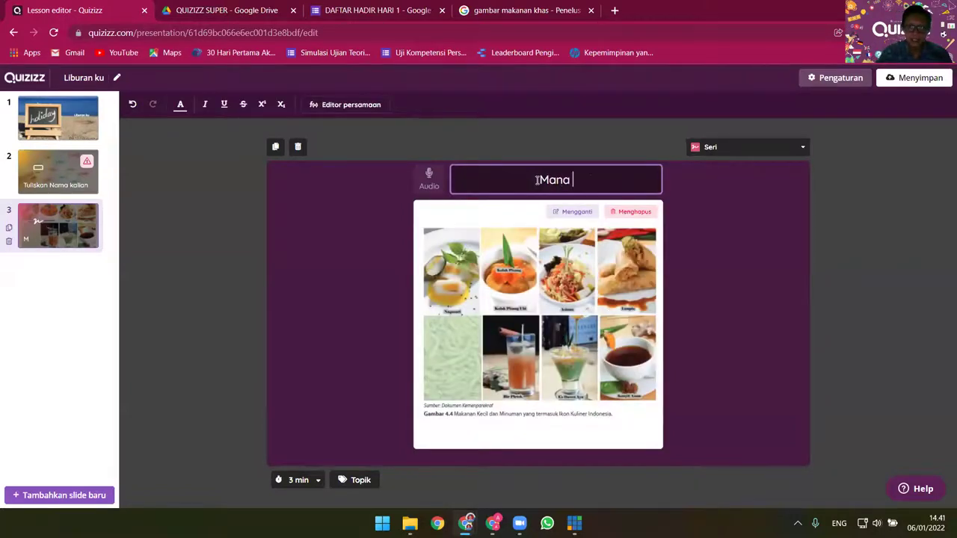
{"action": "key", "text": "BackSpace"}
{"action": "type", "text": "ng kalian sukai"}
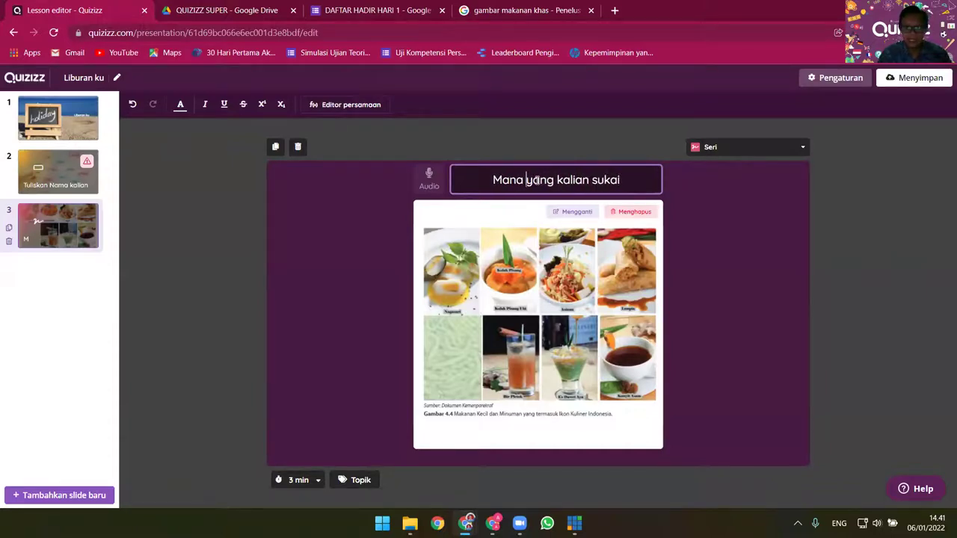
{"action": "key", "text": "Home"}
{"action": "key", "text": "ctrl+shift+Right"}
{"action": "type", "text": "Tandai makan"}
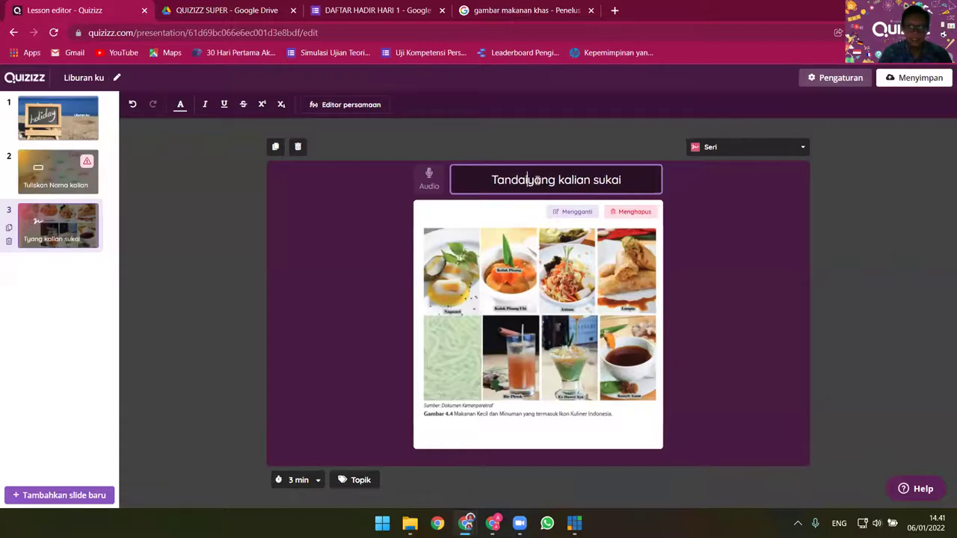
{"action": "type", "text": "an "}
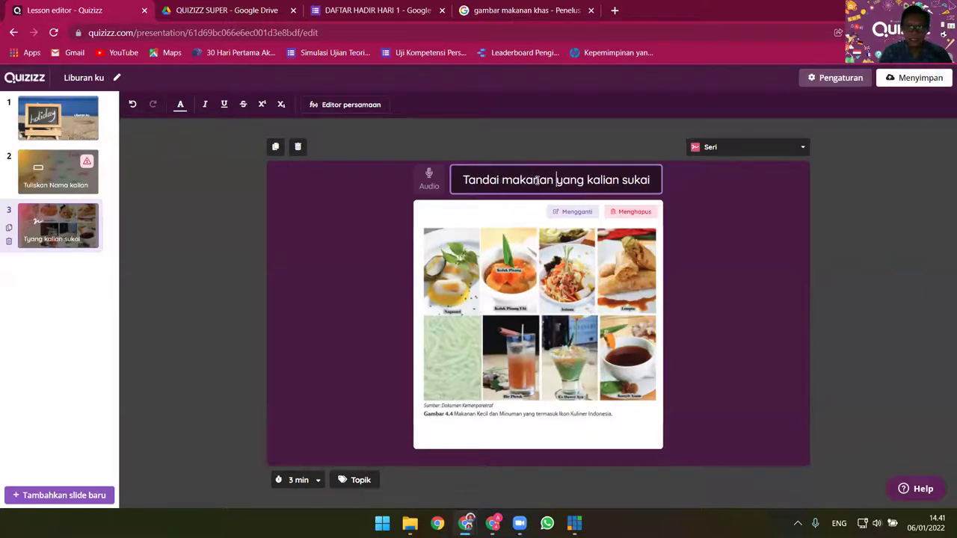
{"action": "type", "text": "!"}
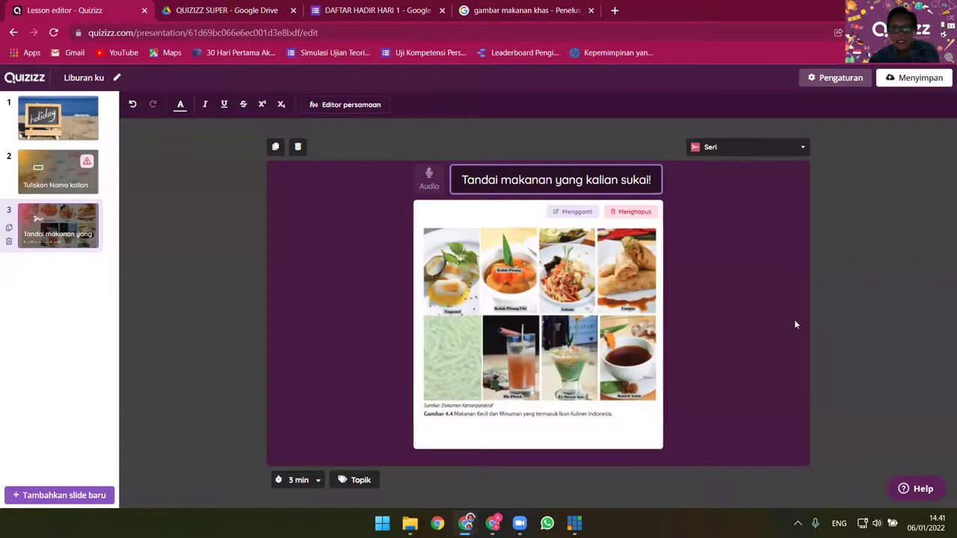
{"action": "left_click", "coordinate": [45, 300]}
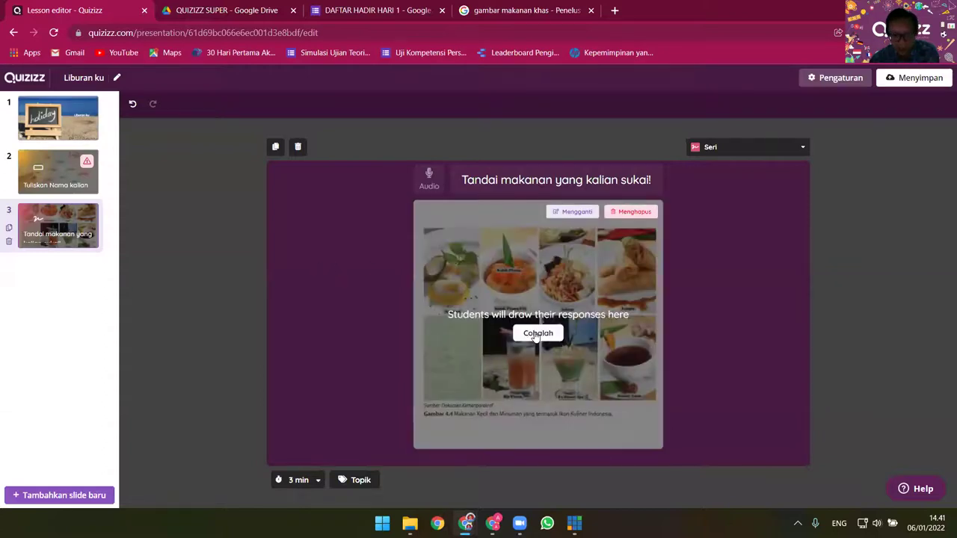
{"action": "left_click", "coordinate": [535, 334]}
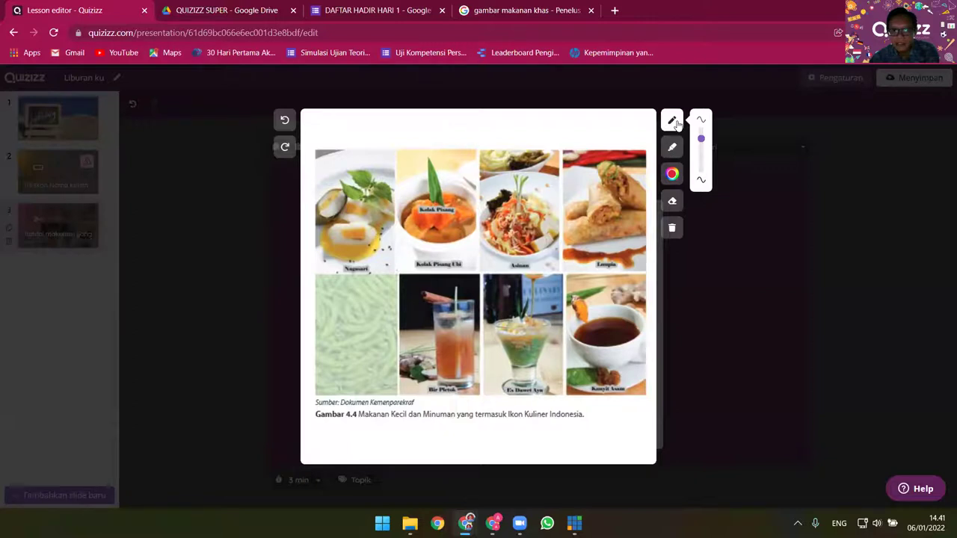
{"action": "mouse_move", "coordinate": [700, 139]}
{"action": "left_mouse_down"}
{"action": "mouse_move", "coordinate": [701, 164]}
{"action": "mouse_move", "coordinate": [701, 156]}
{"action": "left_mouse_up"}
{"action": "left_click", "coordinate": [672, 174]}
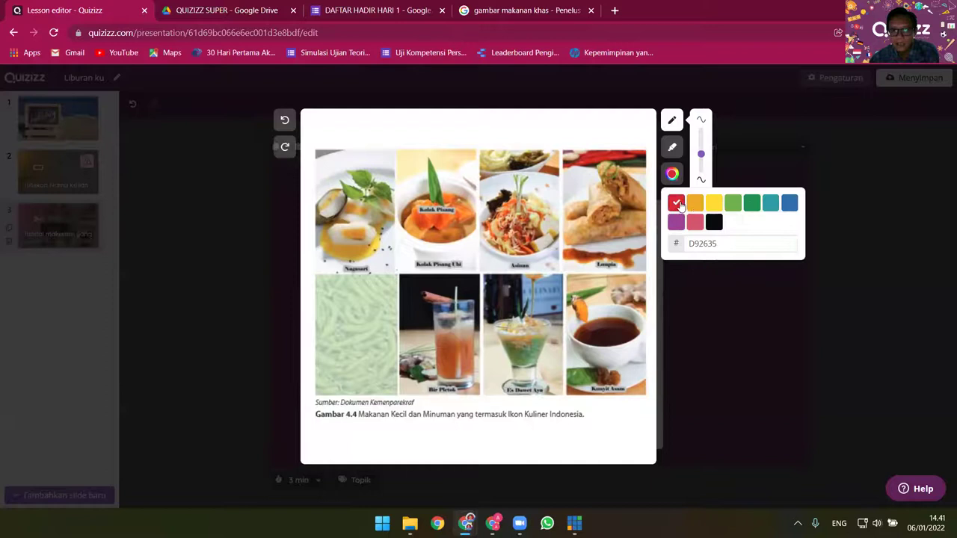
{"action": "left_click", "coordinate": [676, 205]}
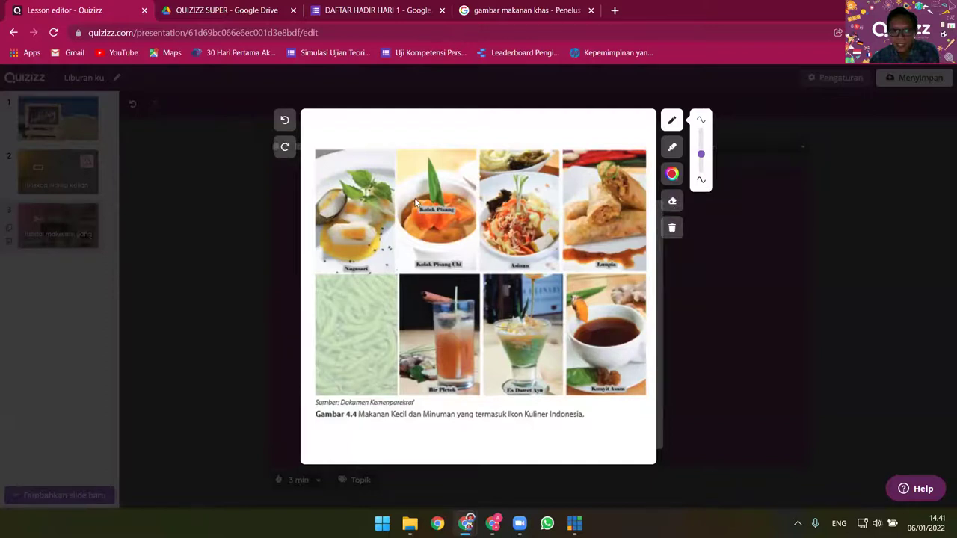
{"action": "mouse_move", "coordinate": [420, 185]}
{"action": "left_mouse_down"}
{"action": "mouse_move", "coordinate": [425, 222]}
{"action": "mouse_move", "coordinate": [478, 165]}
{"action": "mouse_move", "coordinate": [539, 181]}
{"action": "mouse_move", "coordinate": [549, 263]}
{"action": "mouse_move", "coordinate": [557, 183]}
{"action": "left_mouse_up"}
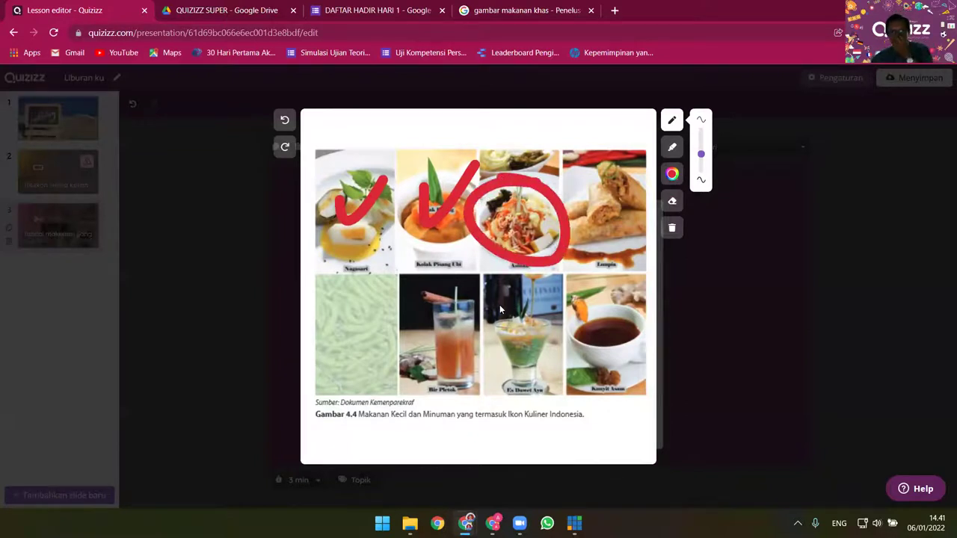
{"action": "left_click_drag", "start_coordinate": [573, 367], "coordinate": [515, 320]}
{"action": "left_click_drag", "start_coordinate": [559, 311], "coordinate": [495, 367]}
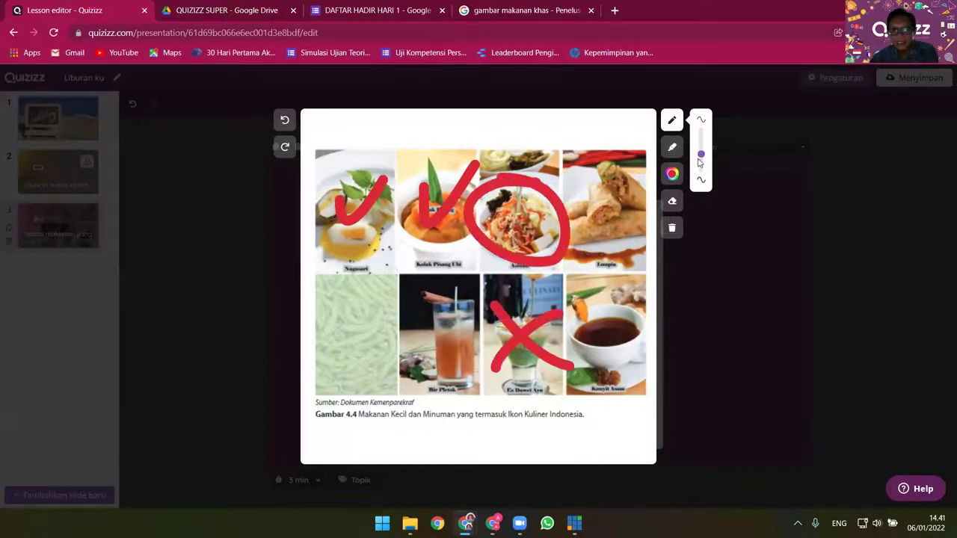
{"action": "left_click", "coordinate": [672, 175]}
{"action": "left_click", "coordinate": [713, 221]}
{"action": "left_click_drag", "start_coordinate": [335, 308], "coordinate": [390, 367]}
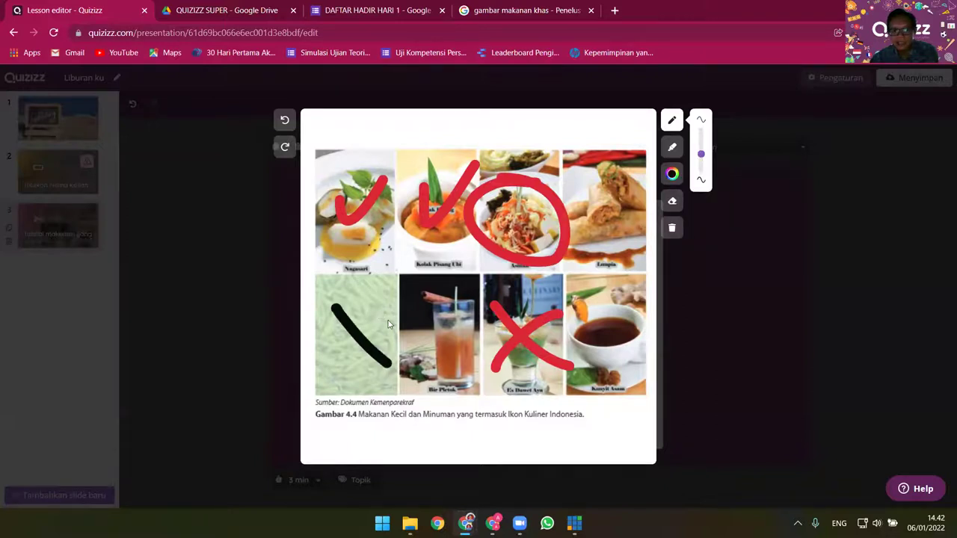
{"action": "left_click_drag", "start_coordinate": [389, 319], "coordinate": [341, 369]}
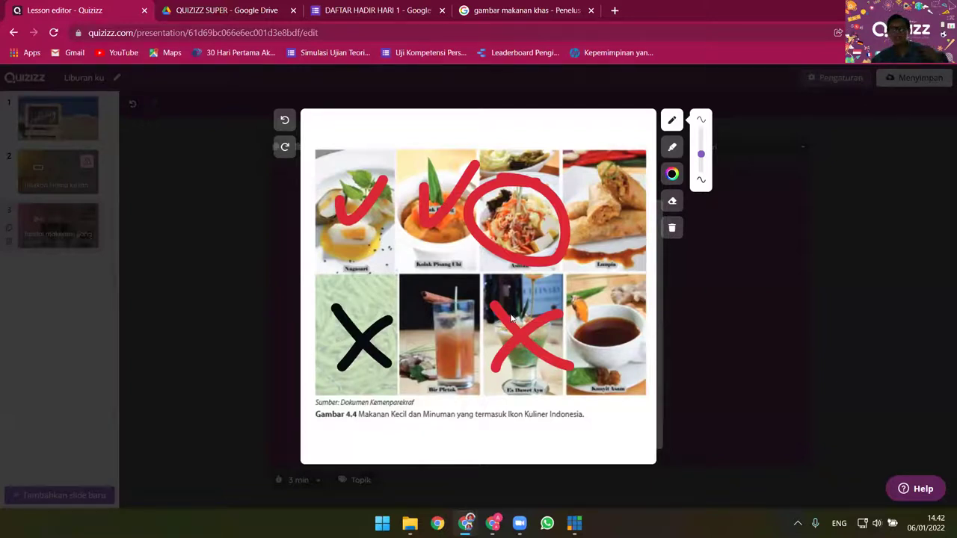
{"action": "left_click", "coordinate": [809, 238]}
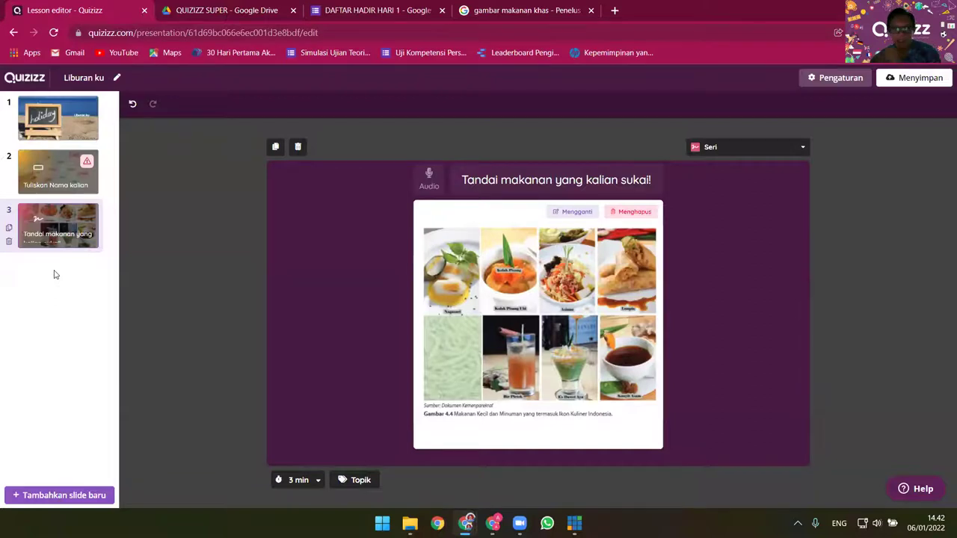
Add a blank embed-web-page slide 4, then switch to the Google food results tab
{"action": "left_click", "coordinate": [74, 495]}
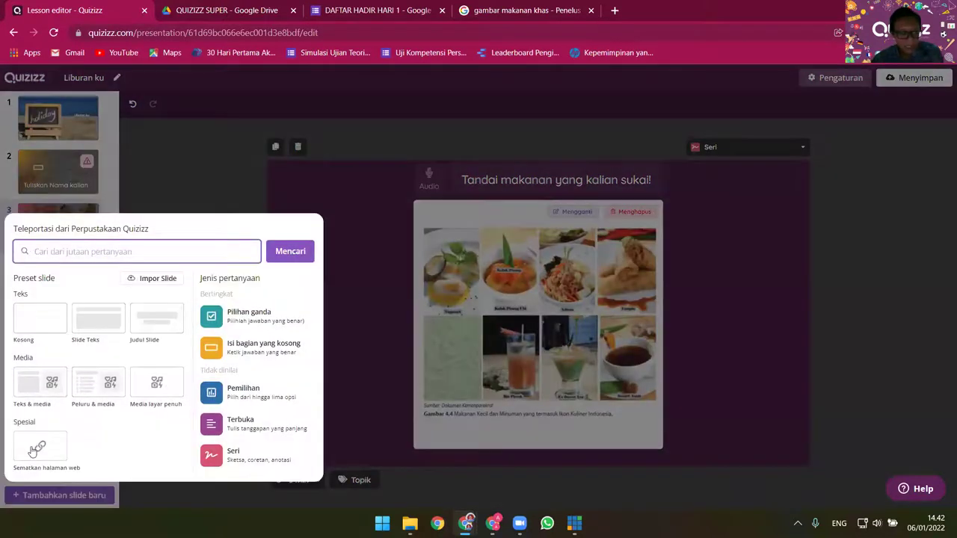
{"action": "left_click", "coordinate": [35, 450]}
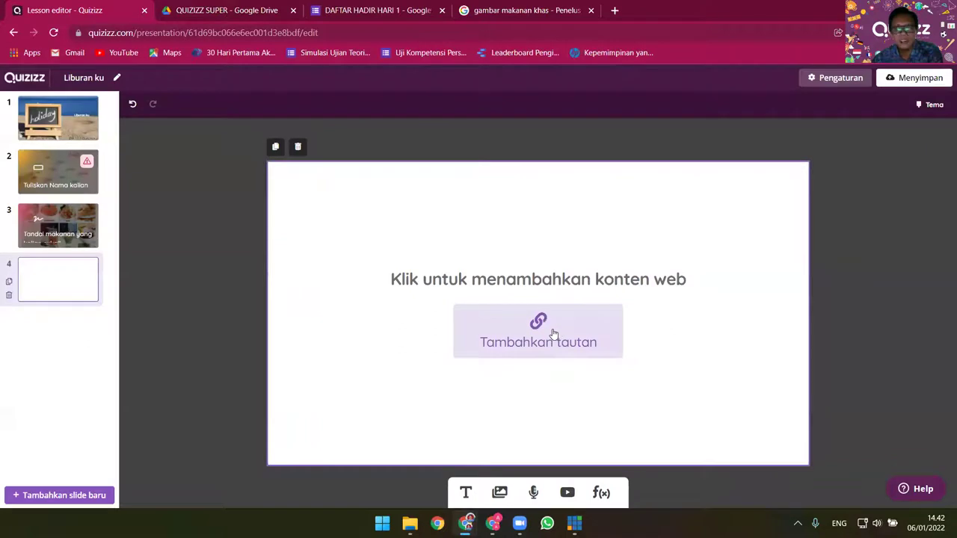
{"action": "left_click", "coordinate": [532, 13]}
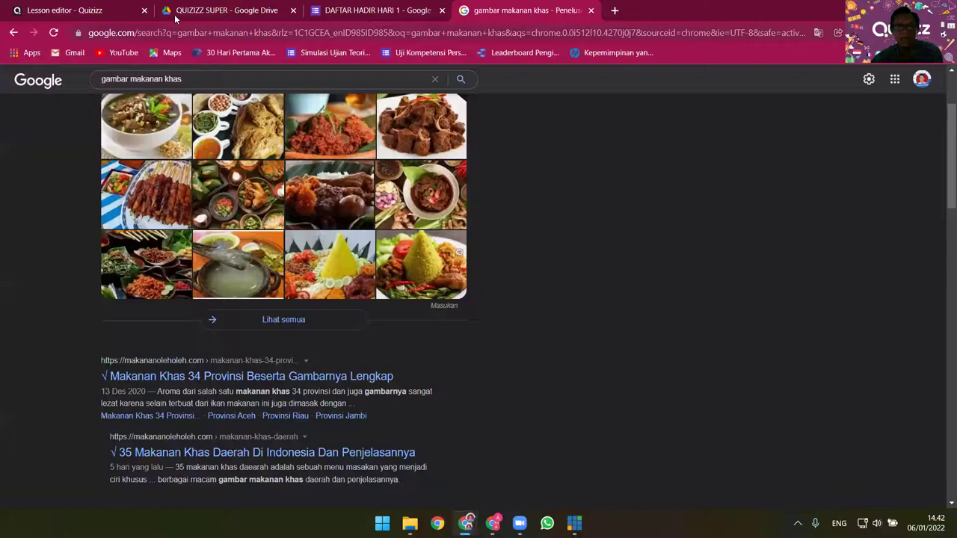
Open the 'Makanan Khas 34 Provinsi Indonesia' article and copy its web address for Quizizz
{"action": "left_click", "coordinate": [61, 12]}
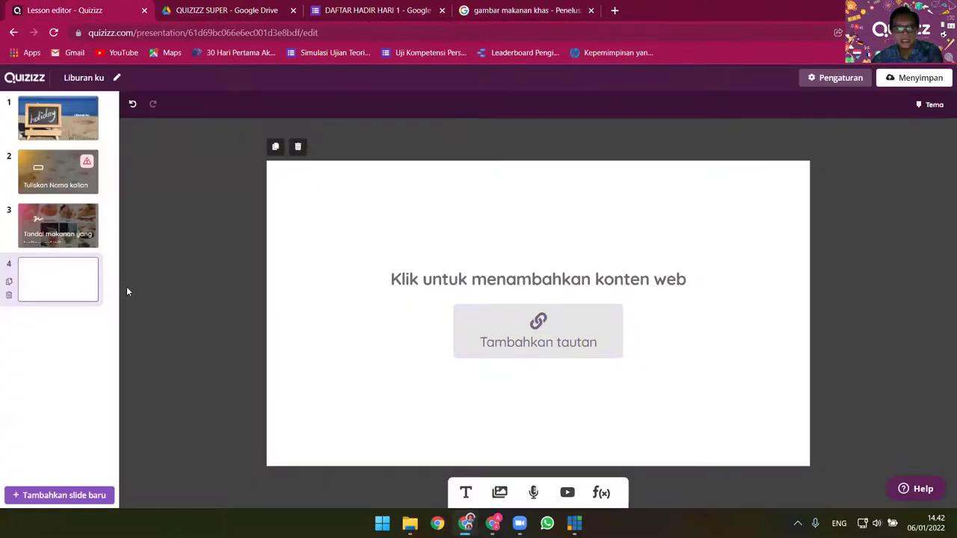
{"action": "left_click", "coordinate": [535, 14]}
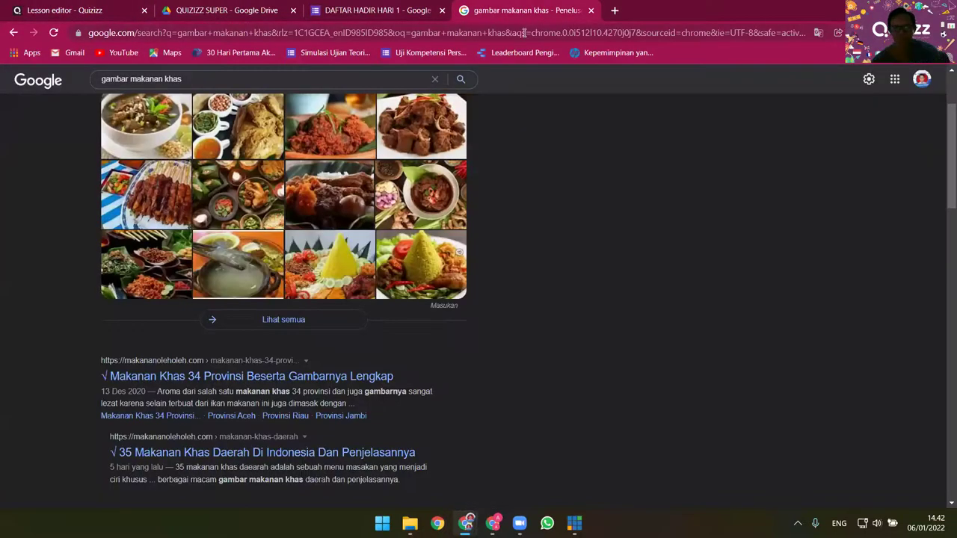
{"action": "left_click", "coordinate": [259, 378]}
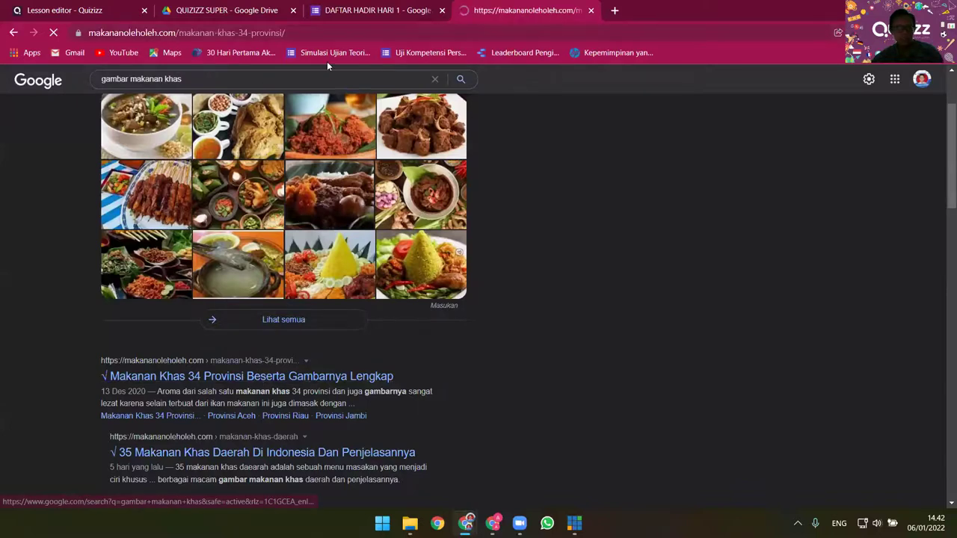
{"action": "left_click", "coordinate": [397, 32]}
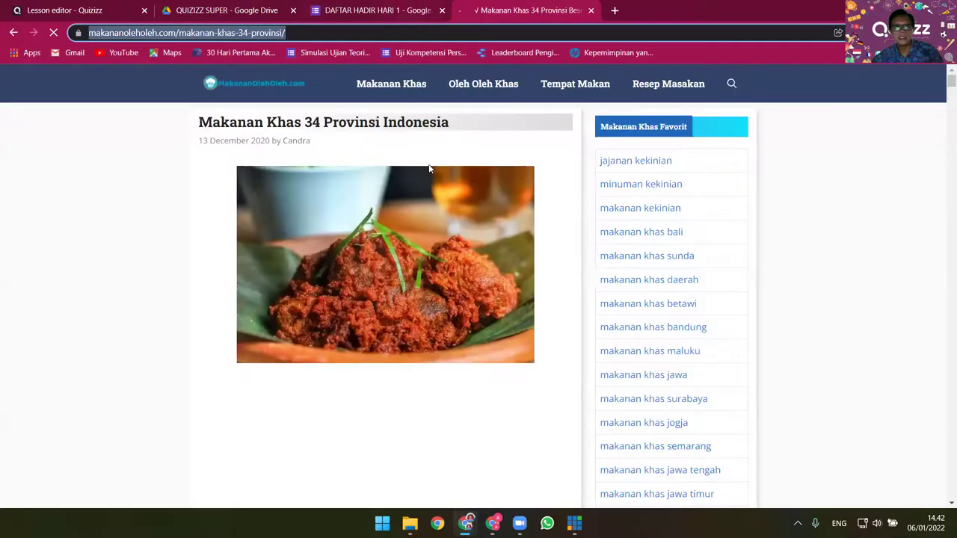
{"action": "left_click", "coordinate": [74, 9]}
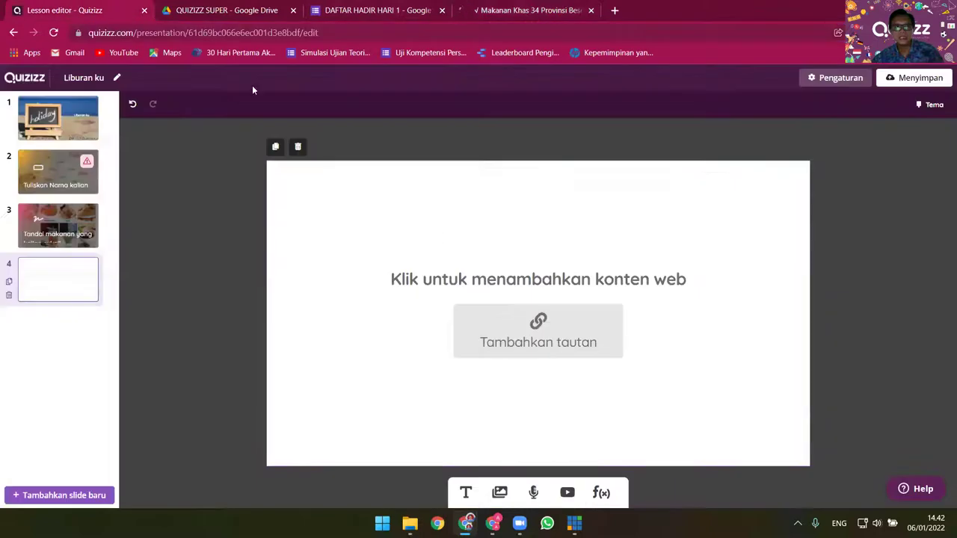
Paste the copied article URL as slide 4's web link and save it
{"action": "left_click", "coordinate": [535, 335]}
{"action": "key", "text": "ctrl+v"}
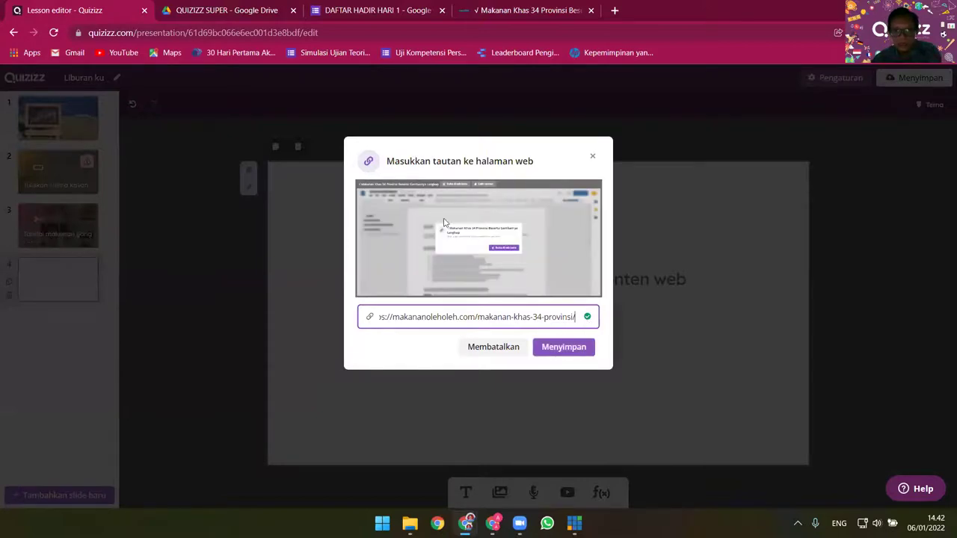
{"action": "left_click", "coordinate": [569, 349]}
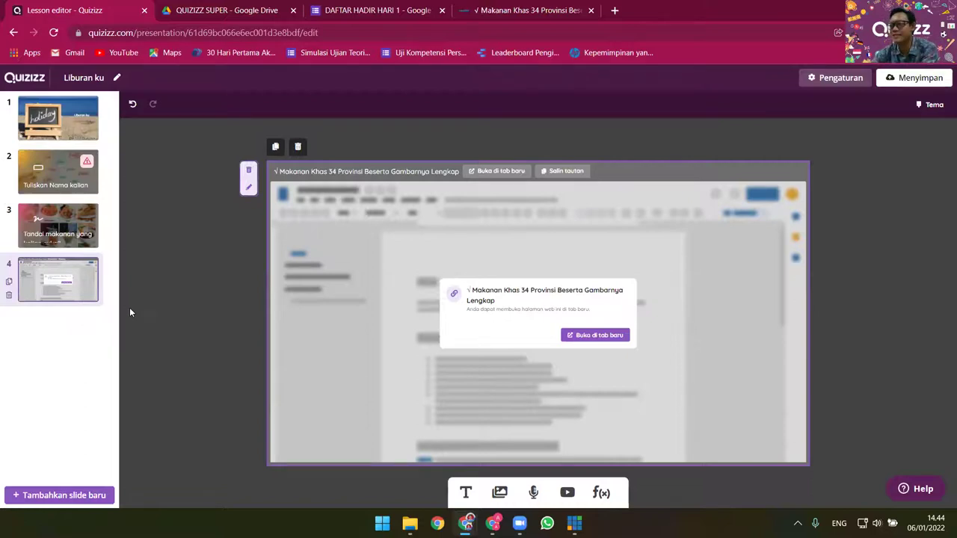
Test drawing on slide 3 with Cobalah, close the trial, then view slide 2
{"action": "left_click", "coordinate": [43, 234]}
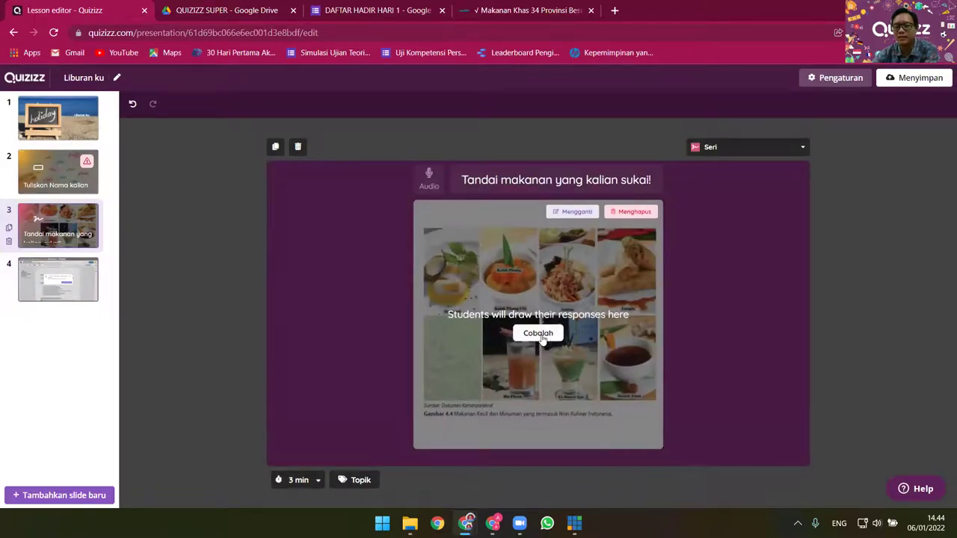
{"action": "left_click", "coordinate": [538, 333]}
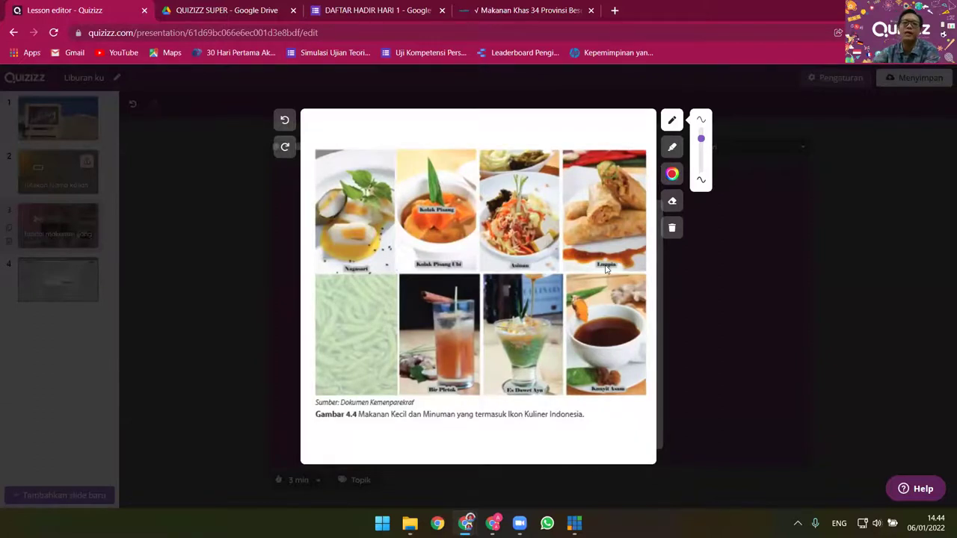
{"action": "left_click", "coordinate": [838, 276]}
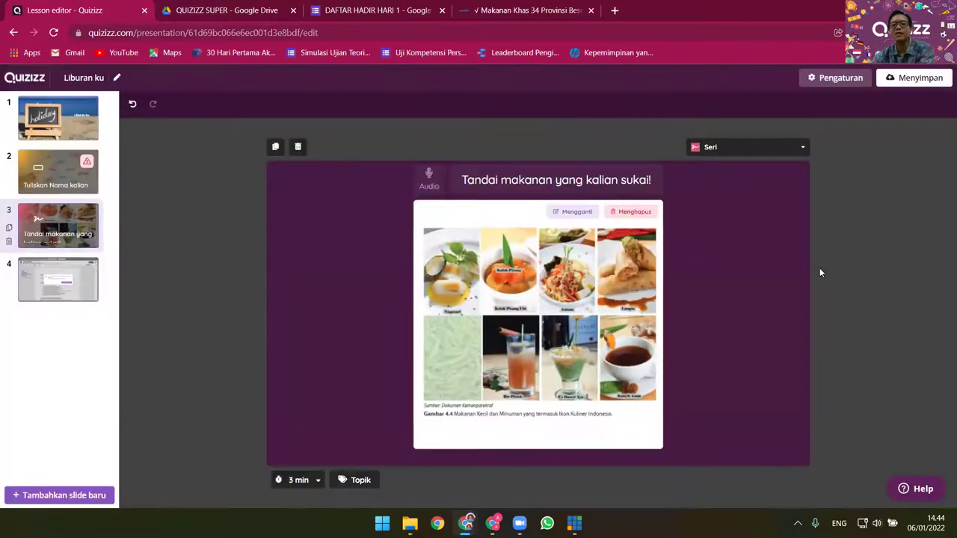
{"action": "left_click", "coordinate": [57, 172]}
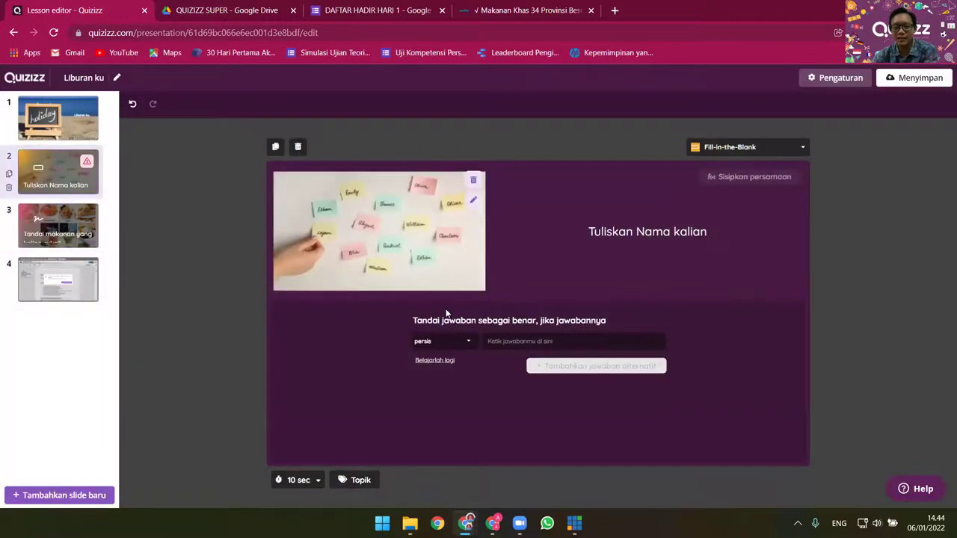
Review slides 3 and 4, then bring up the new-slide chooser
{"action": "left_click", "coordinate": [57, 232]}
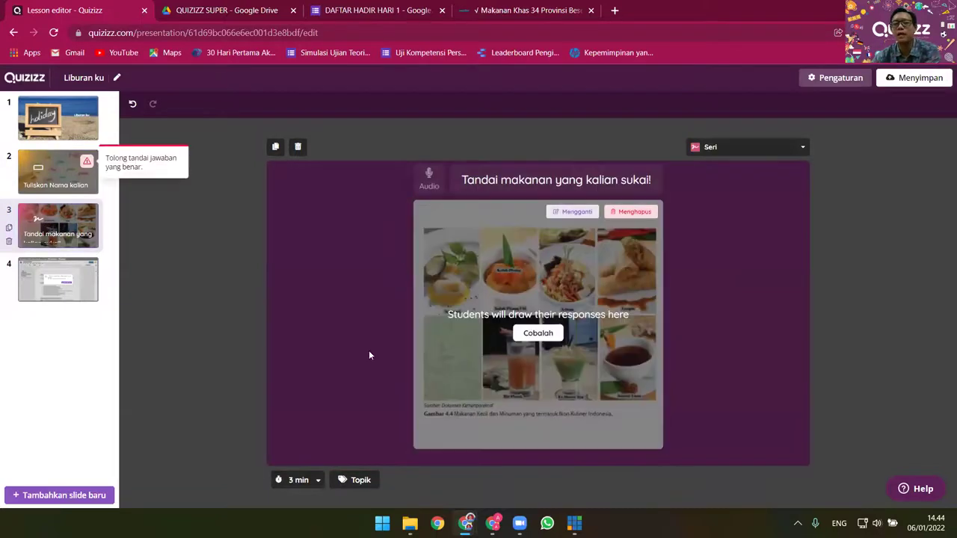
{"action": "left_click", "coordinate": [43, 288]}
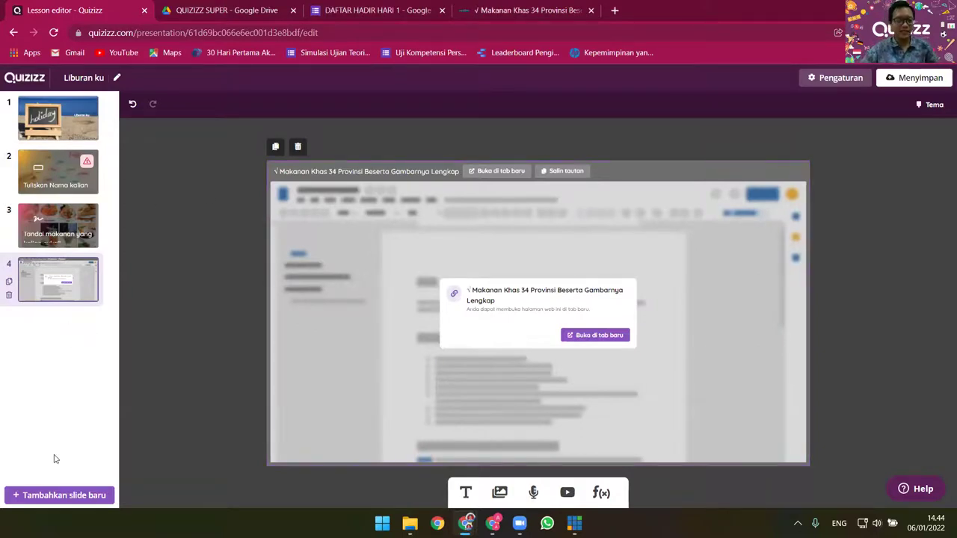
{"action": "left_click", "coordinate": [55, 495]}
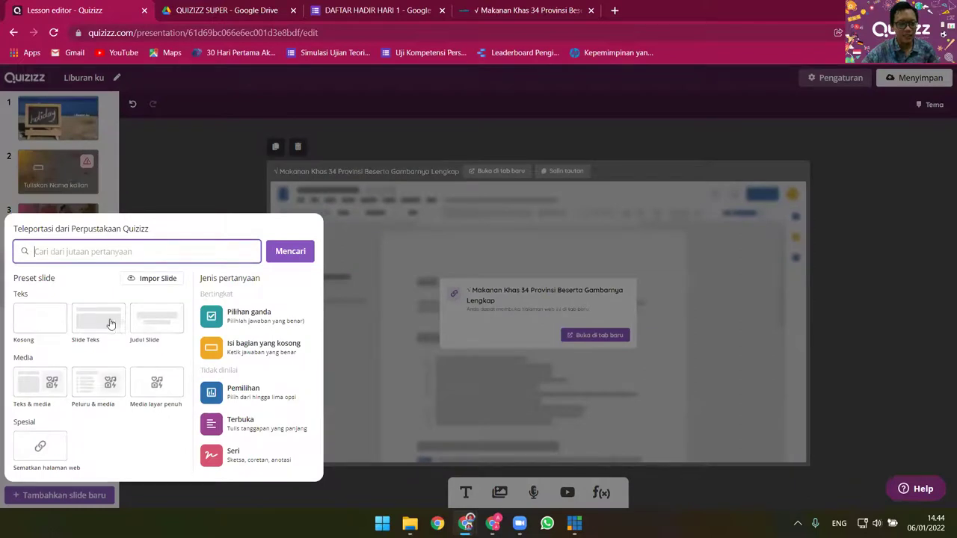
Add a blank slide 5 with the equation 'Berapa nilai x dari 2x² + 3x − 12 yang memenuhi?' placed top-left
{"action": "left_click", "coordinate": [41, 318]}
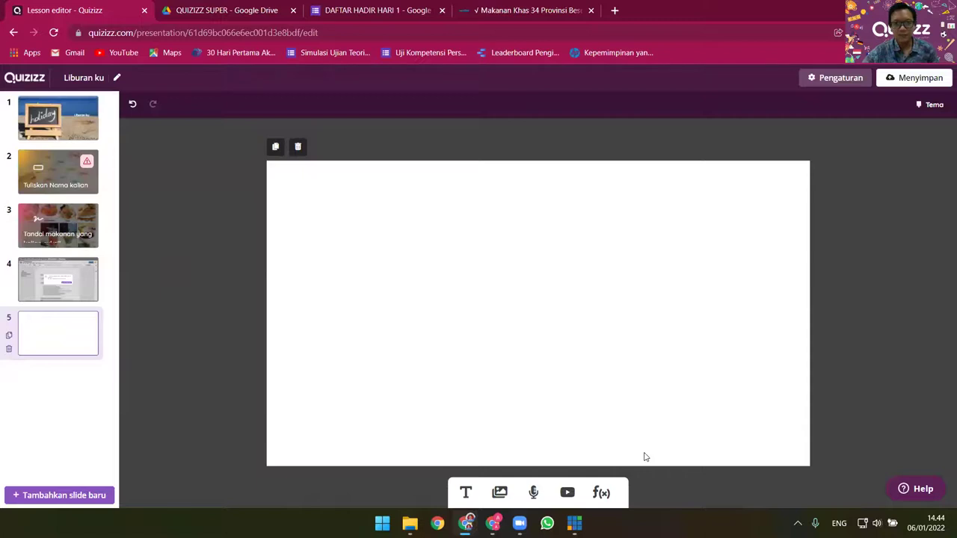
{"action": "left_click", "coordinate": [602, 493]}
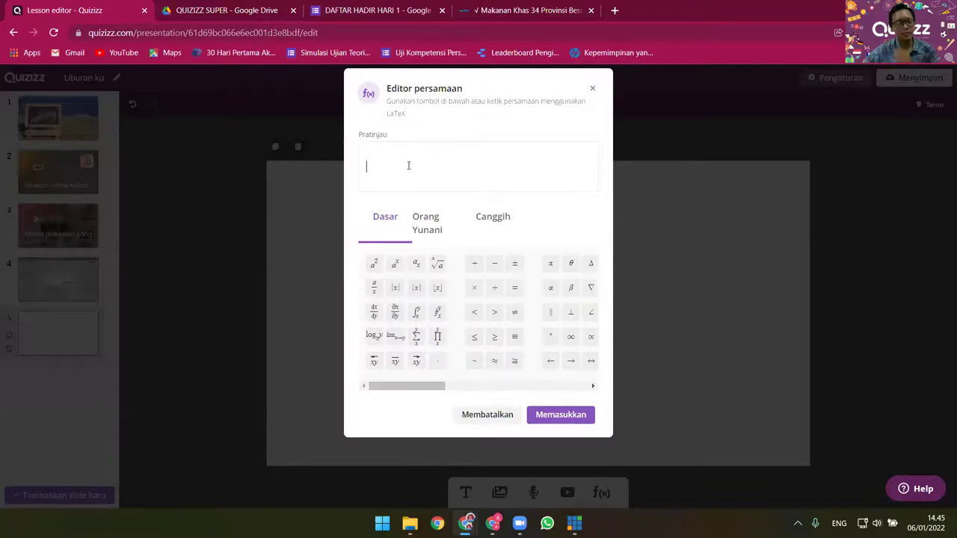
{"action": "type", "text": "B"}
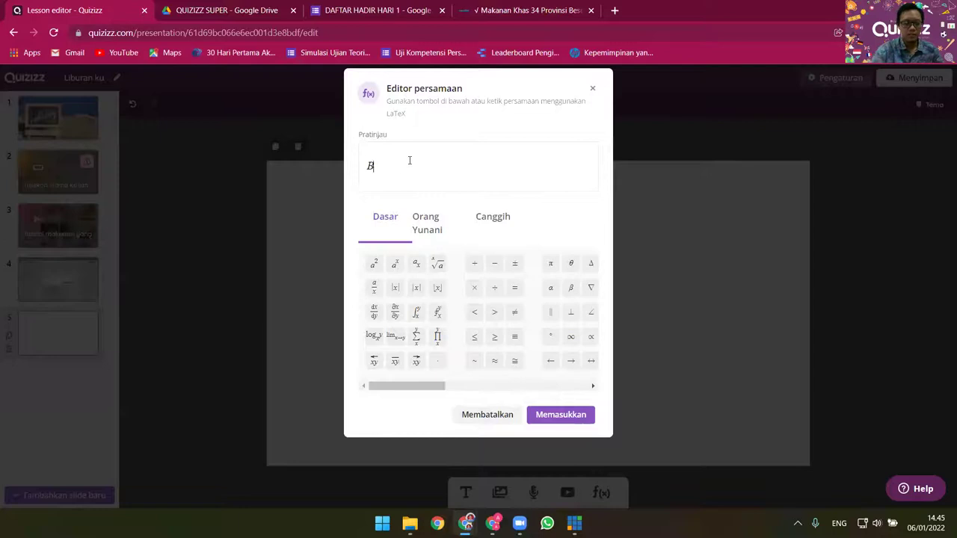
{"action": "type", "text": "erapa"}
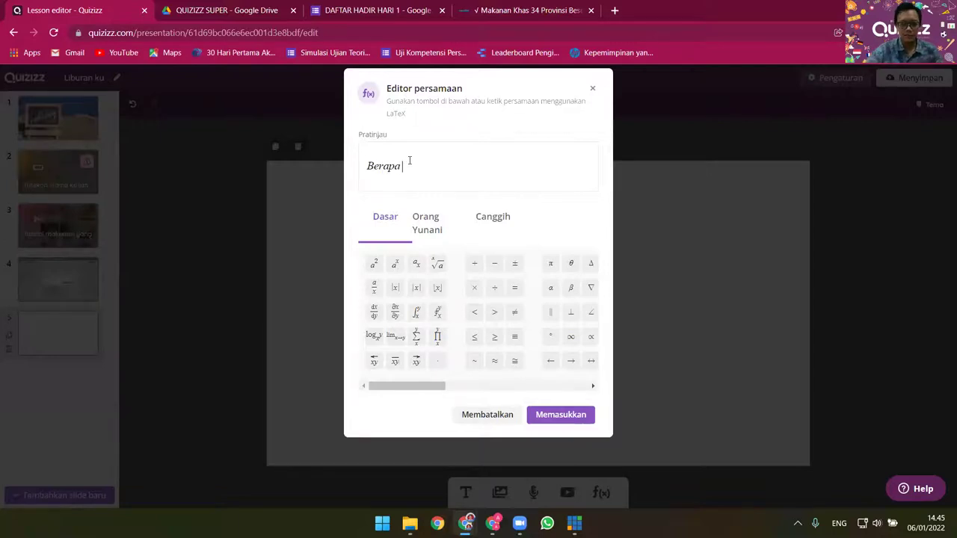
{"action": "type", "text": " milai x dari"}
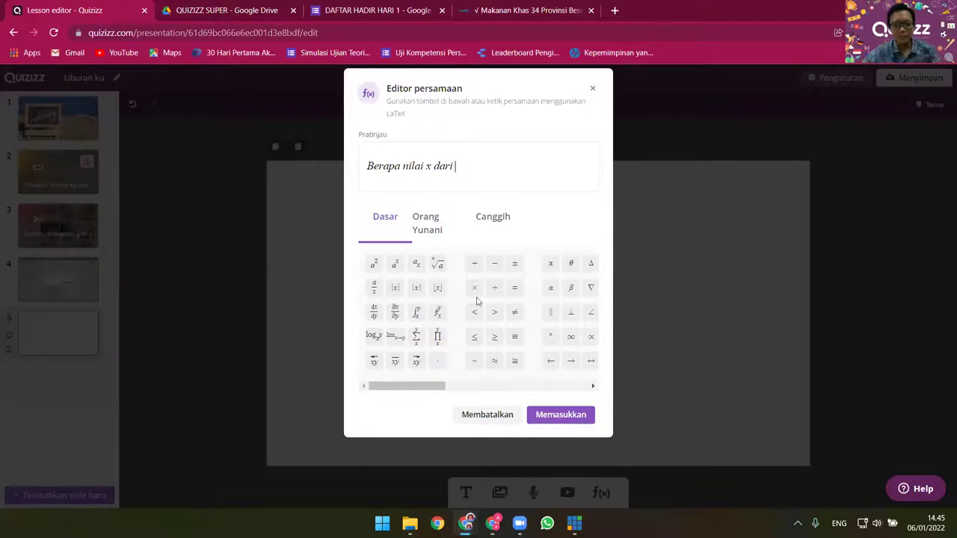
{"action": "type", "text": " 2"}
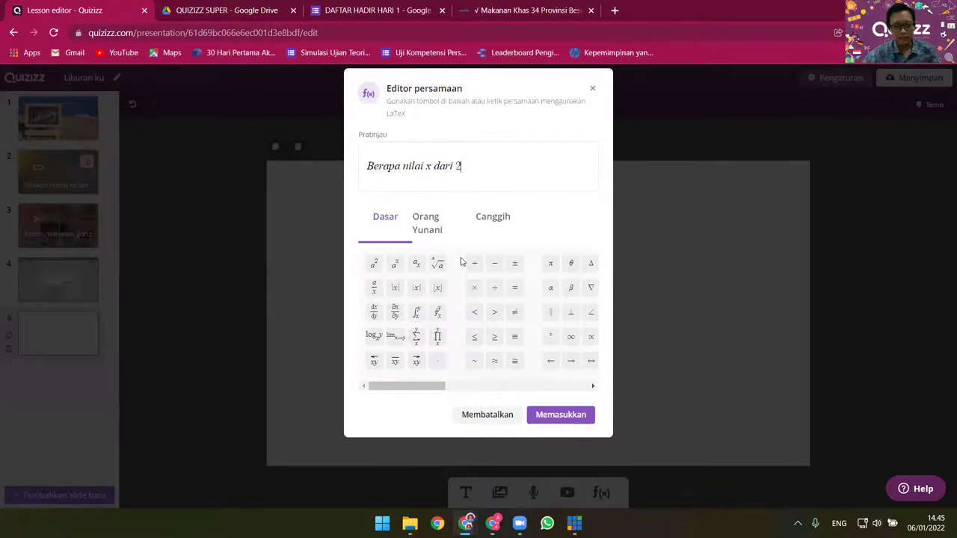
{"action": "type", "text": "x"}
{"action": "left_click", "coordinate": [373, 269]}
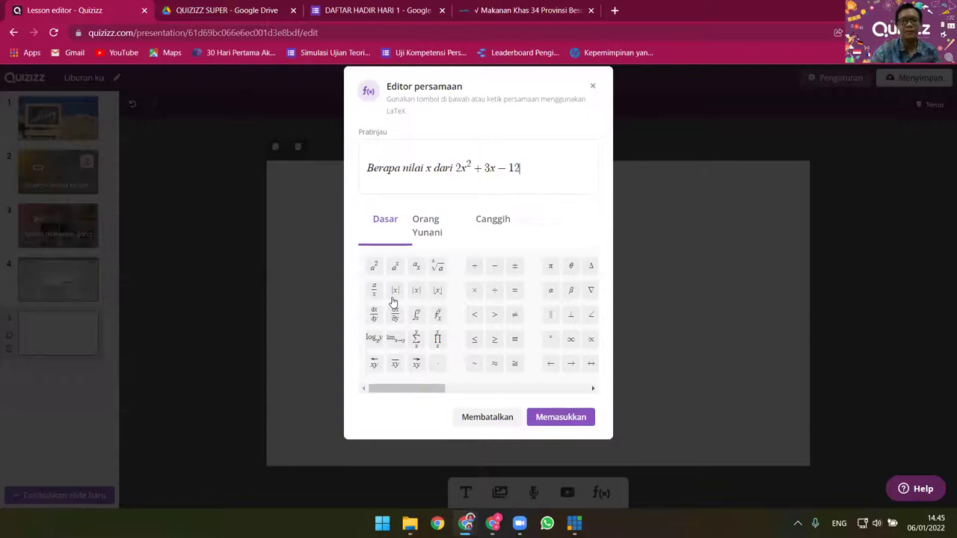
{"action": "type", "text": "yang memenuhi"}
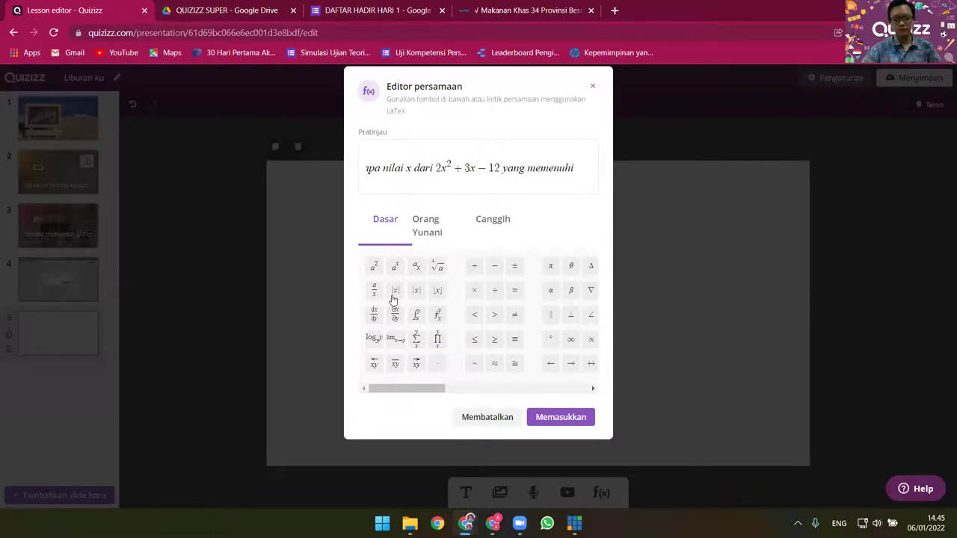
{"action": "type", "text": "?"}
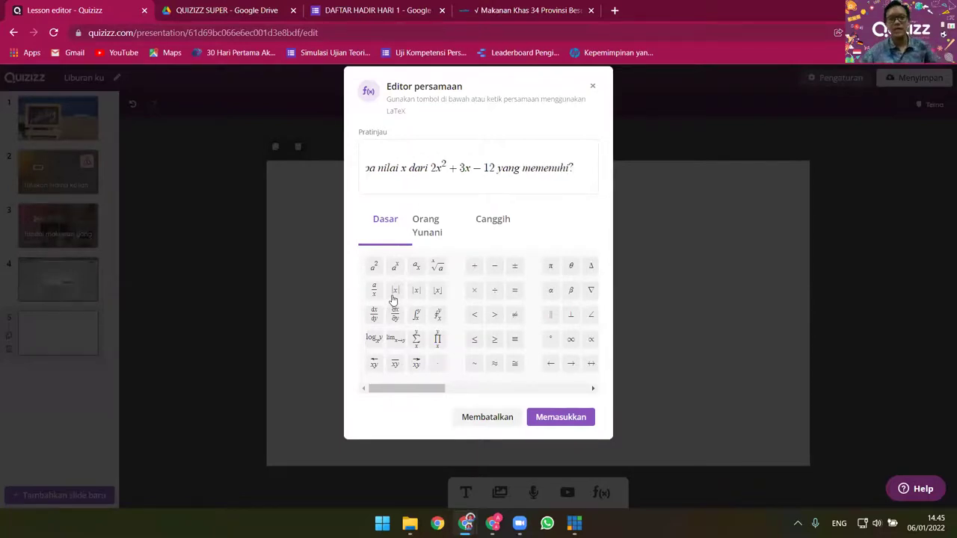
{"action": "left_click", "coordinate": [573, 419]}
{"action": "left_click_drag", "start_coordinate": [650, 330], "coordinate": [608, 198]}
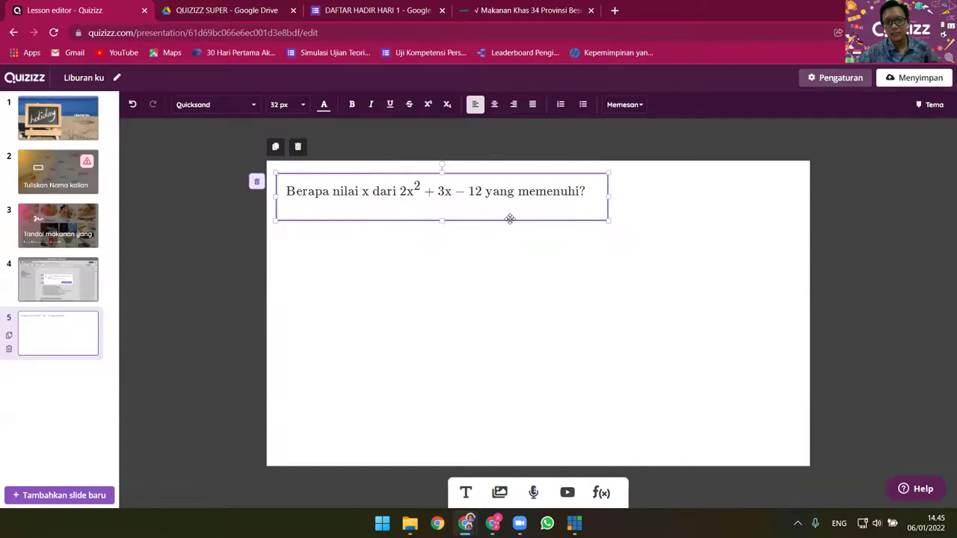
Shorten the equation box to fit its text, then open and dismiss the add-slide choices
{"action": "left_click_drag", "start_coordinate": [442, 219], "coordinate": [441, 209]}
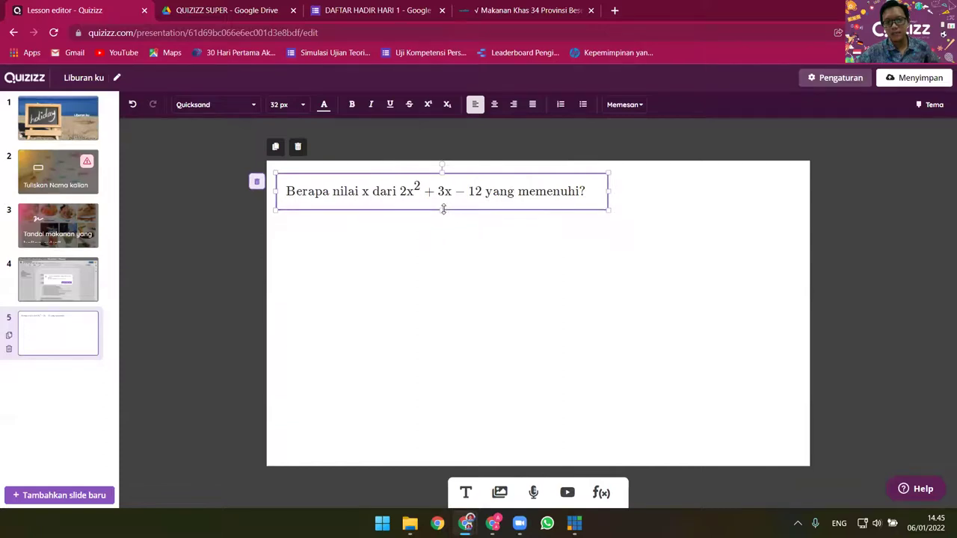
{"action": "left_click", "coordinate": [483, 262]}
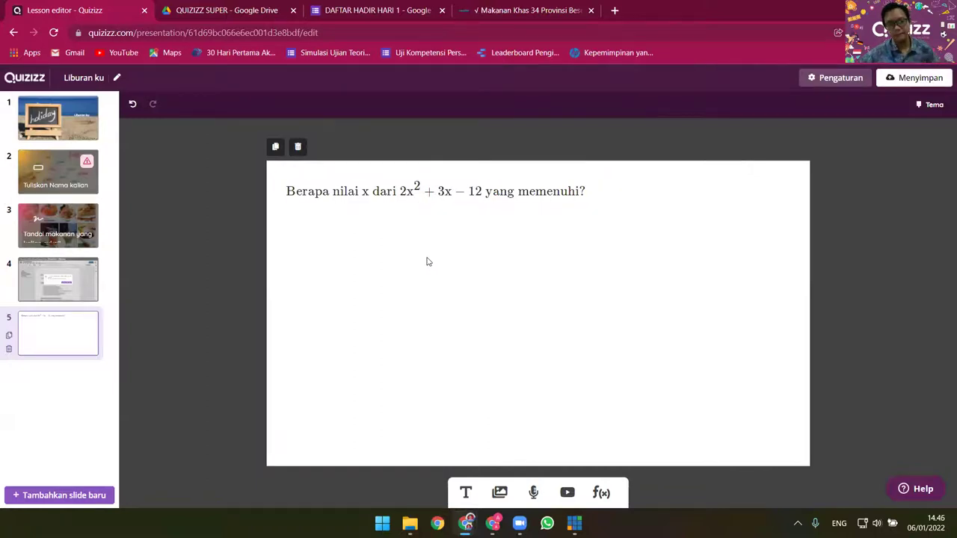
{"action": "left_click", "coordinate": [66, 495]}
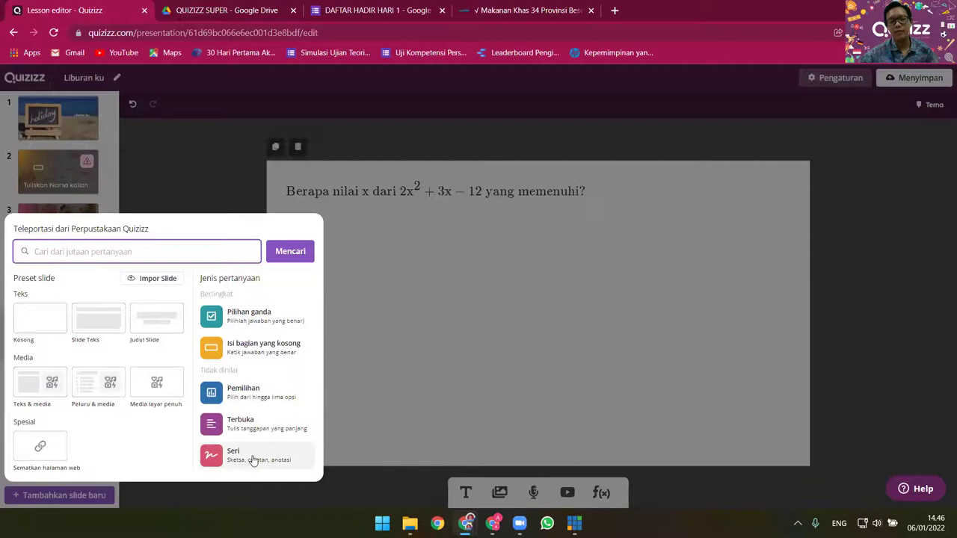
{"action": "left_click", "coordinate": [402, 270]}
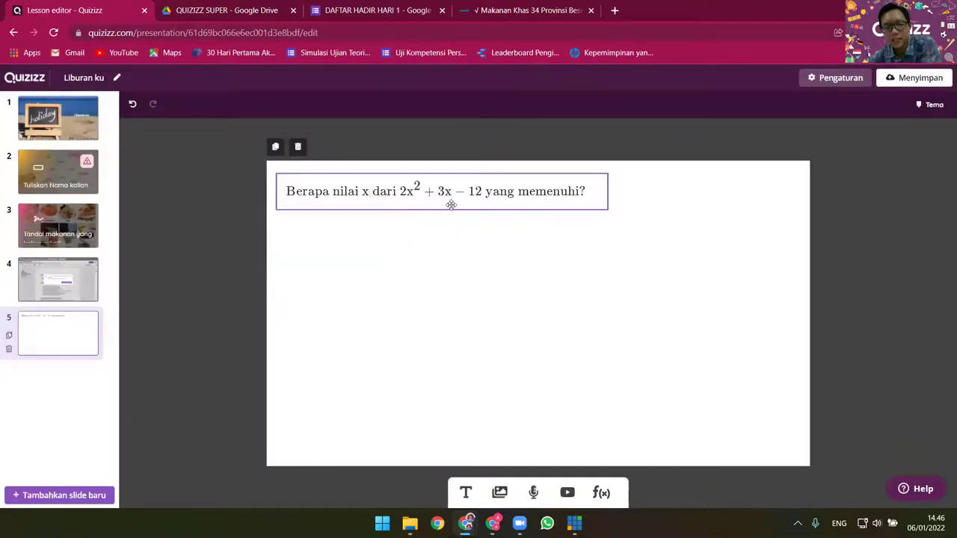
Browse the equation editor's Orang Yunani and Canggih symbol tabs, then close it unchanged
{"action": "left_click", "coordinate": [601, 492]}
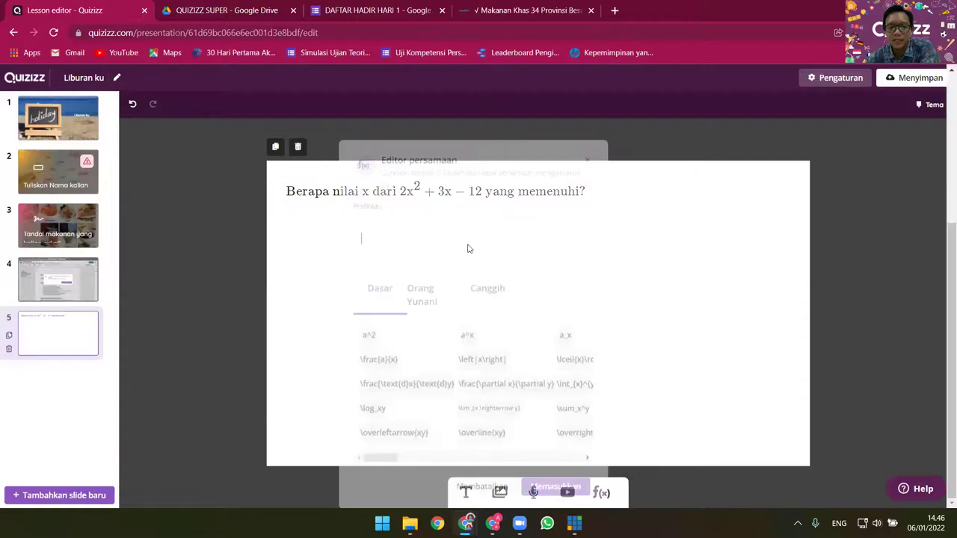
{"action": "left_click", "coordinate": [437, 229]}
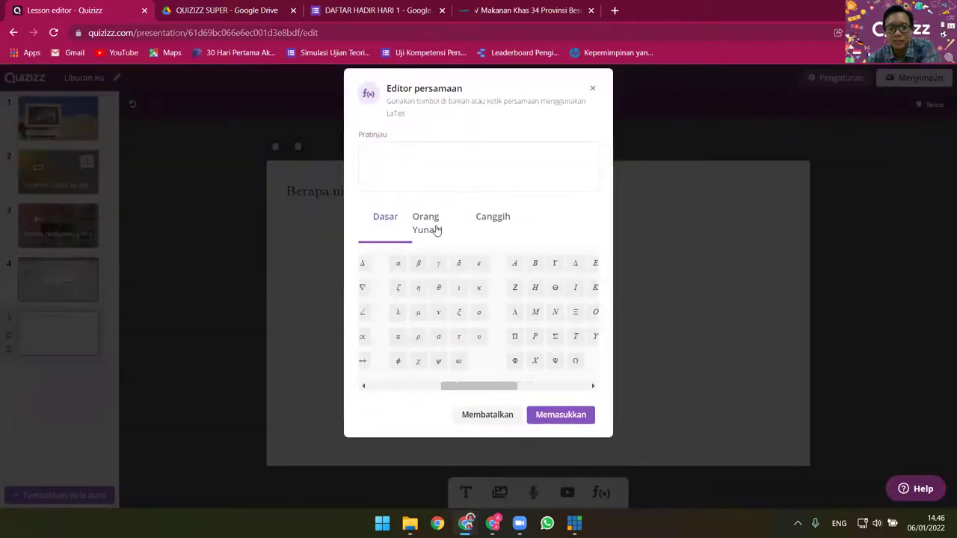
{"action": "left_click", "coordinate": [488, 221]}
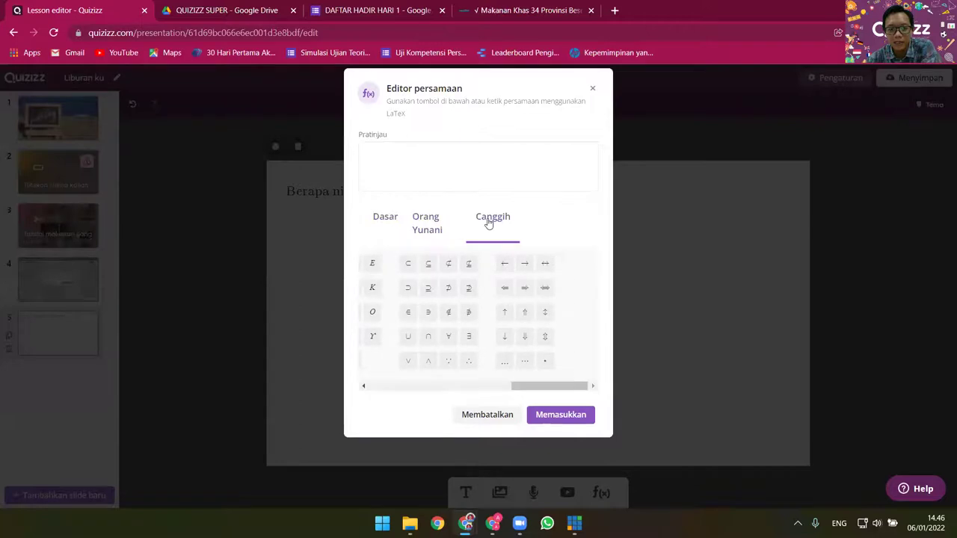
{"action": "left_click", "coordinate": [592, 89]}
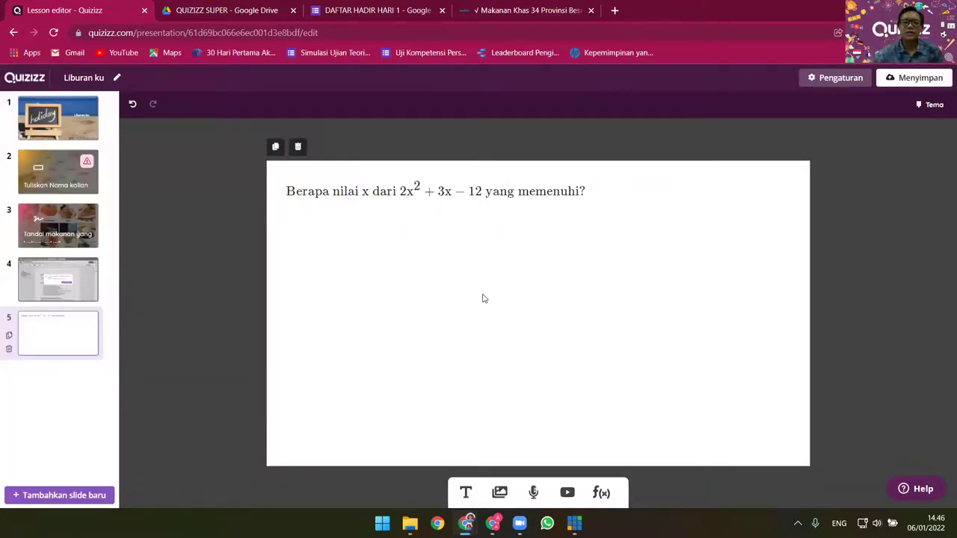
Upload Virtual Background.png and insert it as an image on slide 5
{"action": "left_click", "coordinate": [497, 494]}
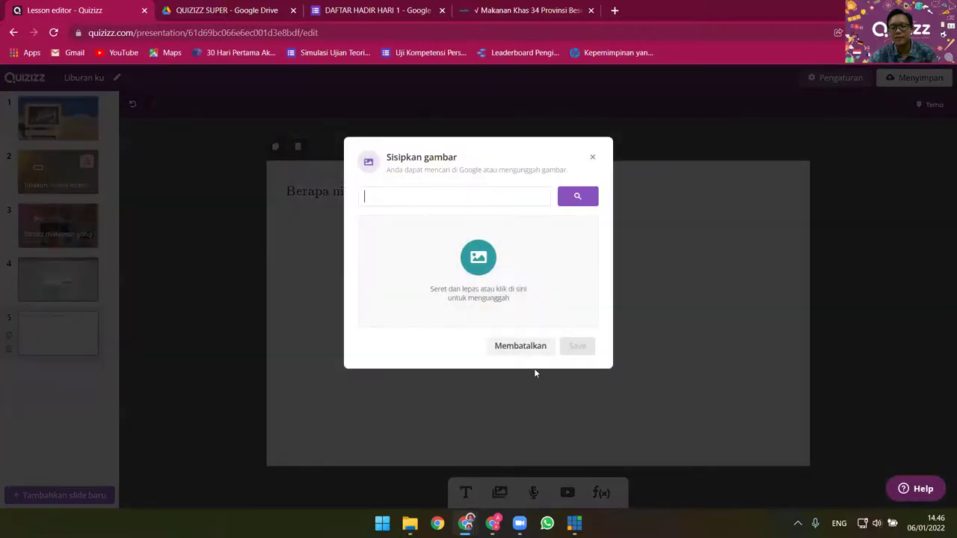
{"action": "left_click", "coordinate": [482, 271]}
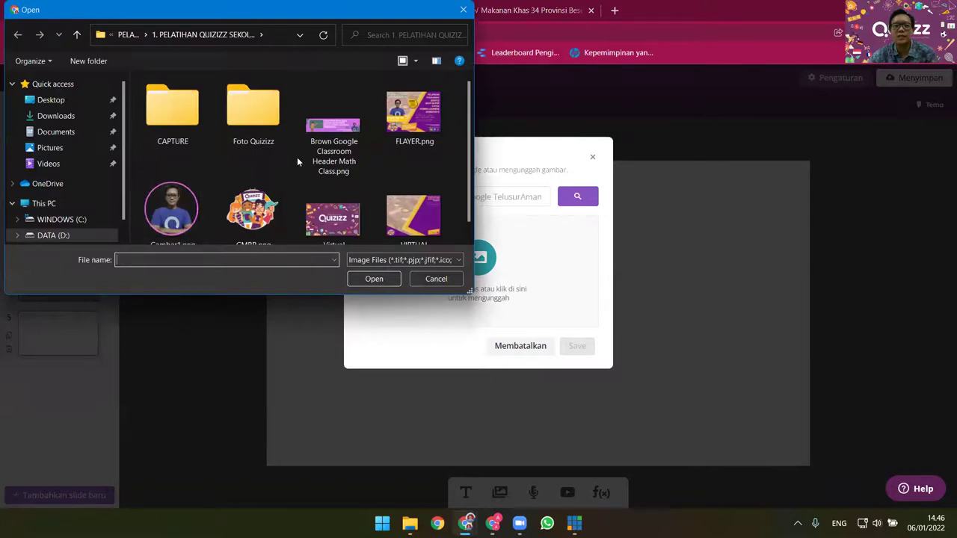
{"action": "double_click", "coordinate": [333, 220]}
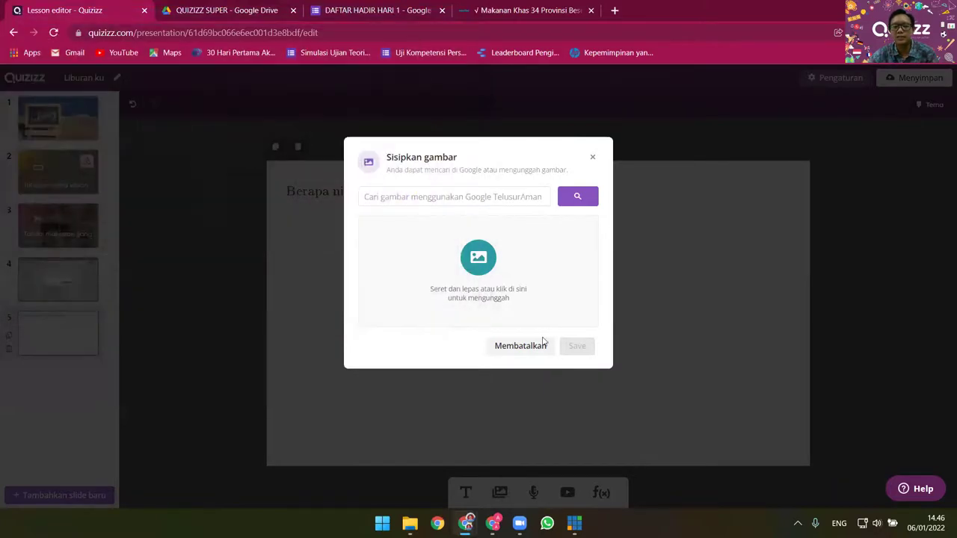
{"action": "left_click", "coordinate": [577, 358]}
Move the Quizizz image to the slide's lower left and shrink it to about half size
{"action": "left_click_drag", "start_coordinate": [607, 323], "coordinate": [492, 368]}
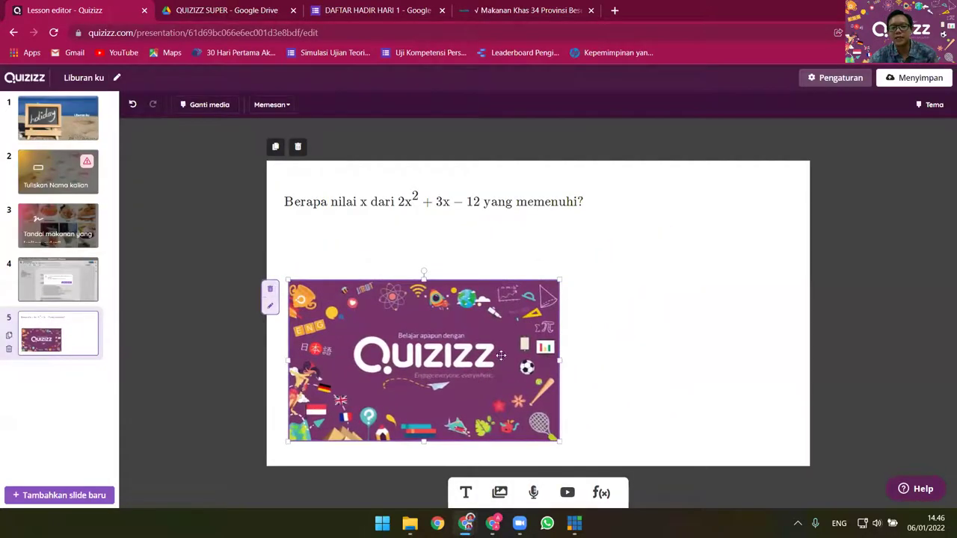
{"action": "left_click_drag", "start_coordinate": [560, 280], "coordinate": [443, 349]}
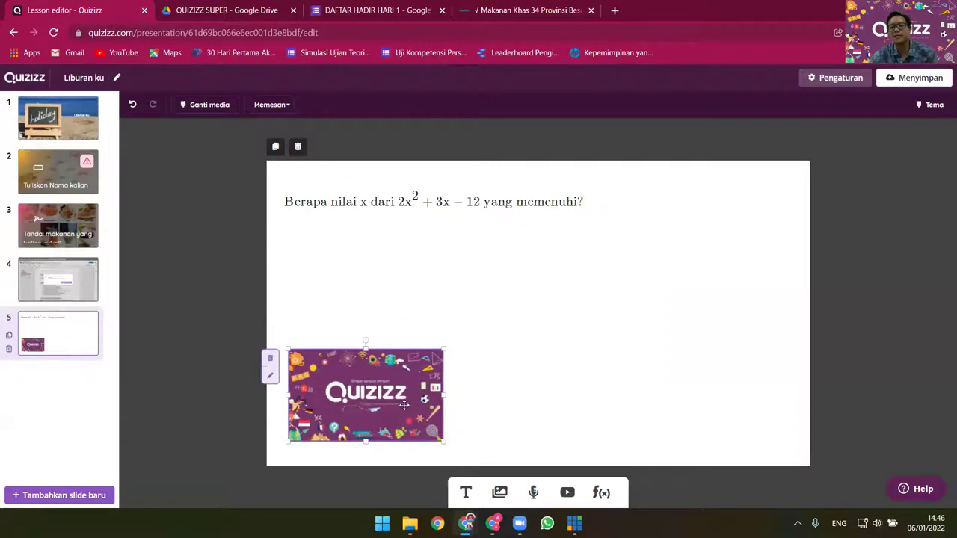
{"action": "left_click", "coordinate": [561, 411]}
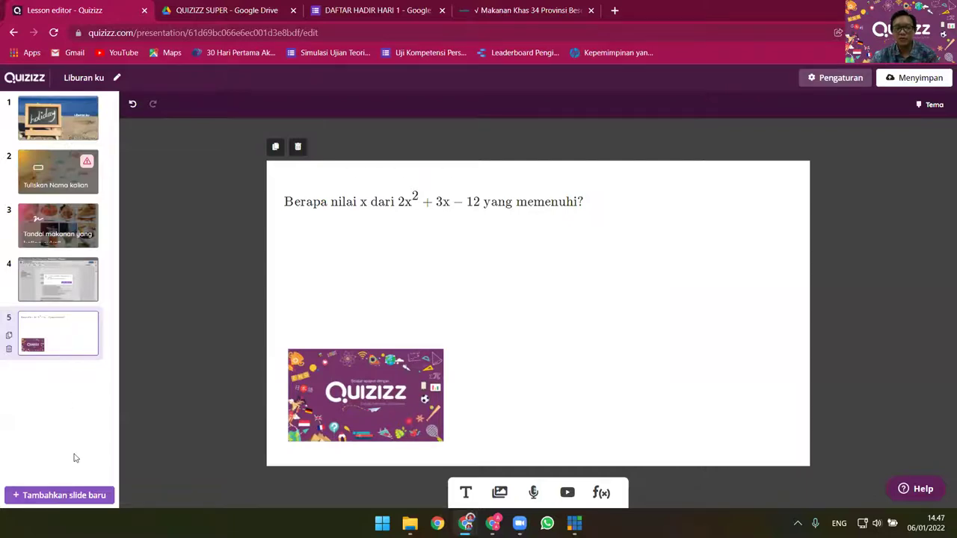
Open and close the add-slide panel and equation editor, then widen the question box across the equation
{"action": "left_click", "coordinate": [77, 495]}
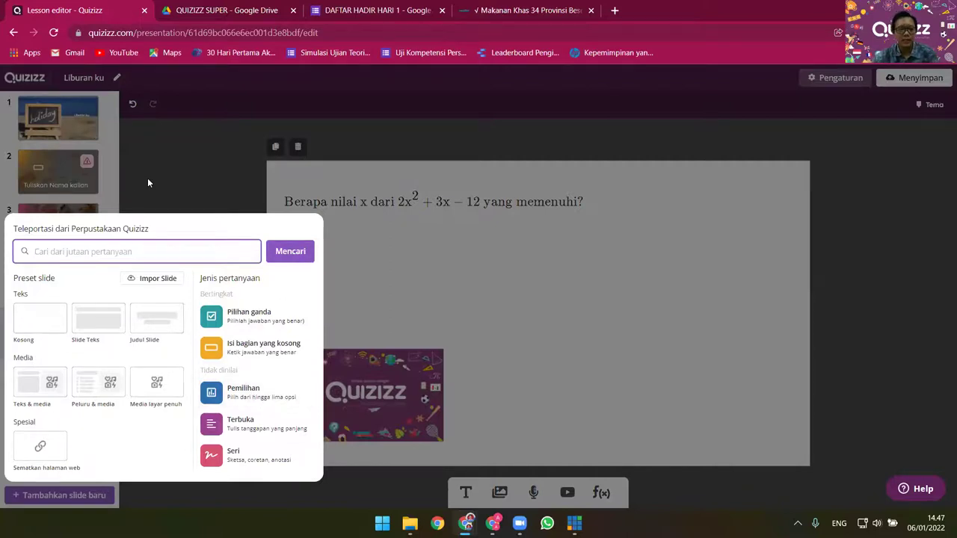
{"action": "left_click", "coordinate": [100, 180]}
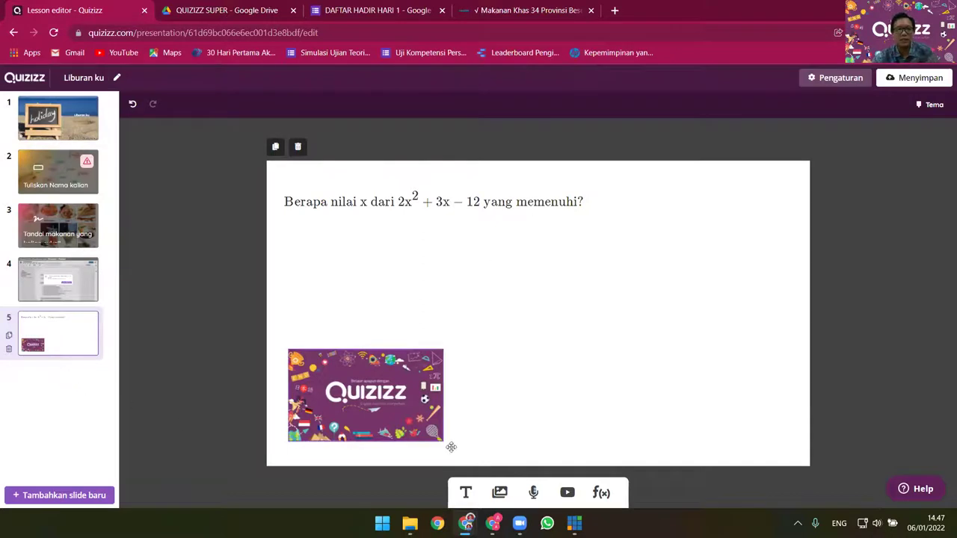
{"action": "mouse_move", "coordinate": [492, 524]}
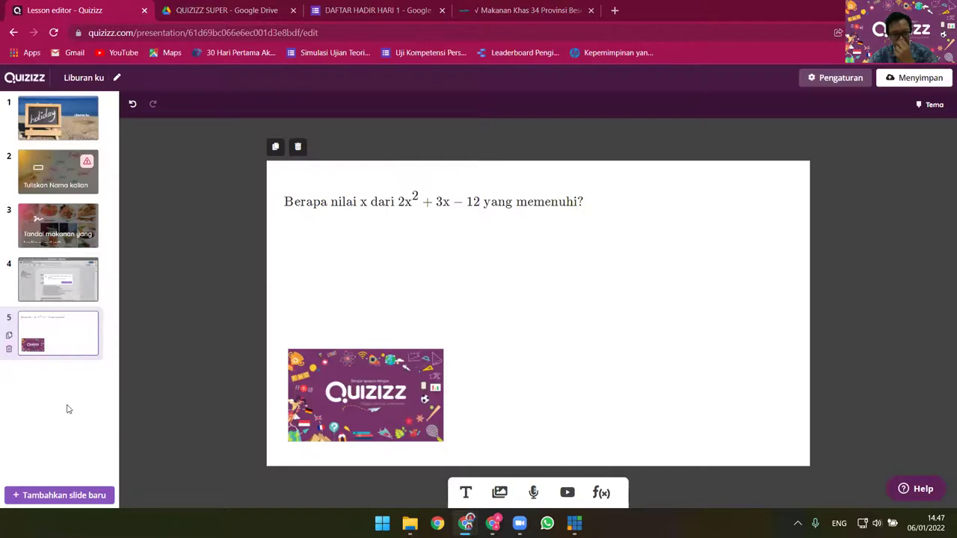
{"action": "left_click", "coordinate": [396, 187]}
{"action": "left_click", "coordinate": [449, 196]}
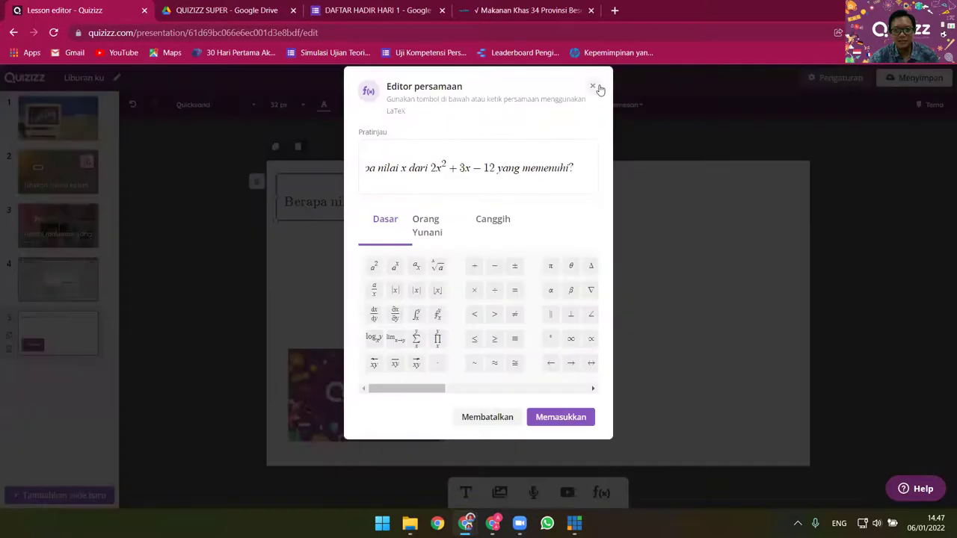
{"action": "left_click", "coordinate": [592, 85]}
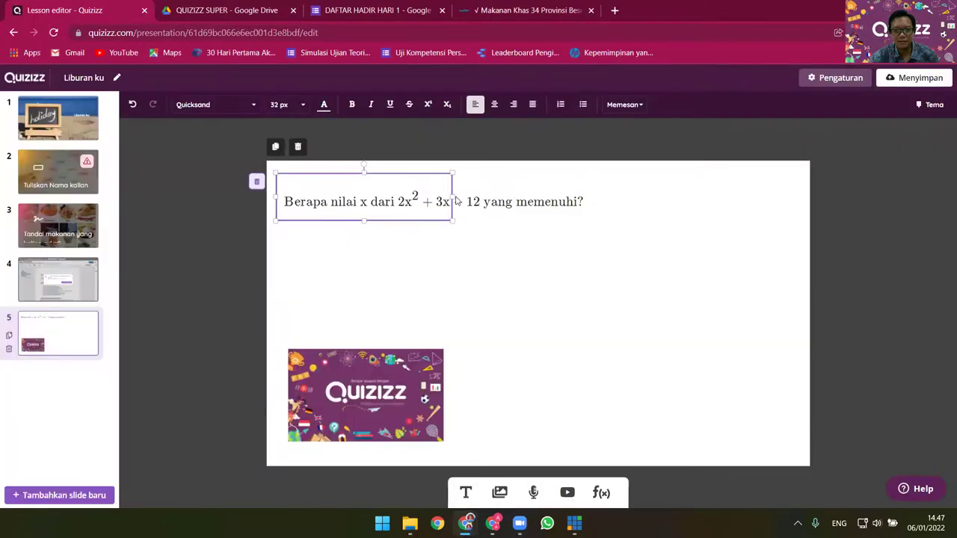
{"action": "left_click_drag", "start_coordinate": [455, 199], "coordinate": [602, 203]}
{"action": "left_click", "coordinate": [551, 306]}
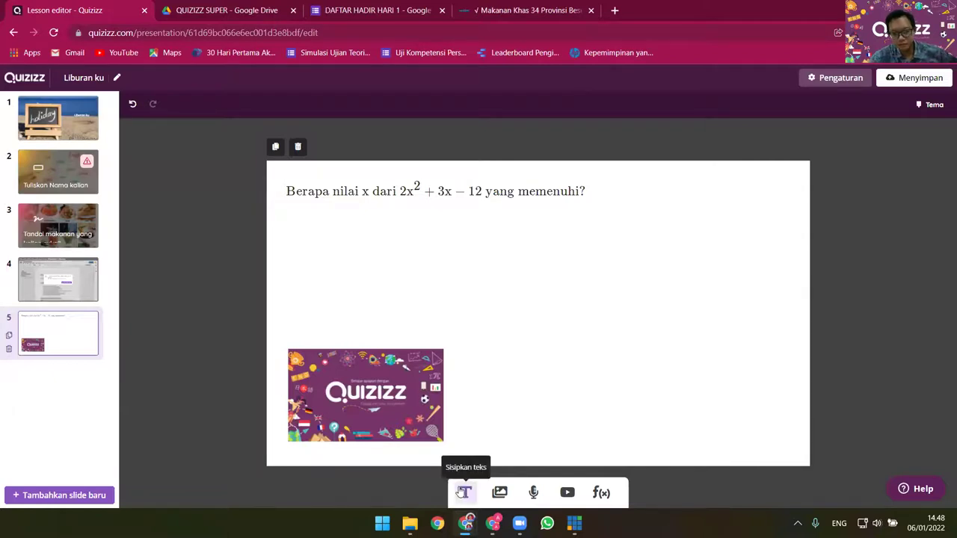
Add a new plain text box to slide 5 using the Teks option
{"action": "left_click", "coordinate": [422, 199]}
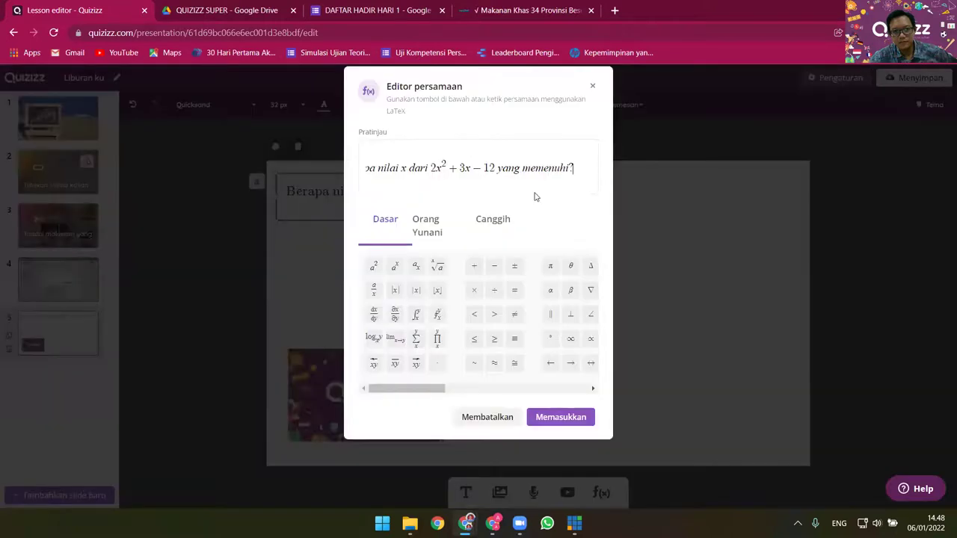
{"action": "left_click", "coordinate": [622, 381]}
{"action": "left_click", "coordinate": [466, 492]}
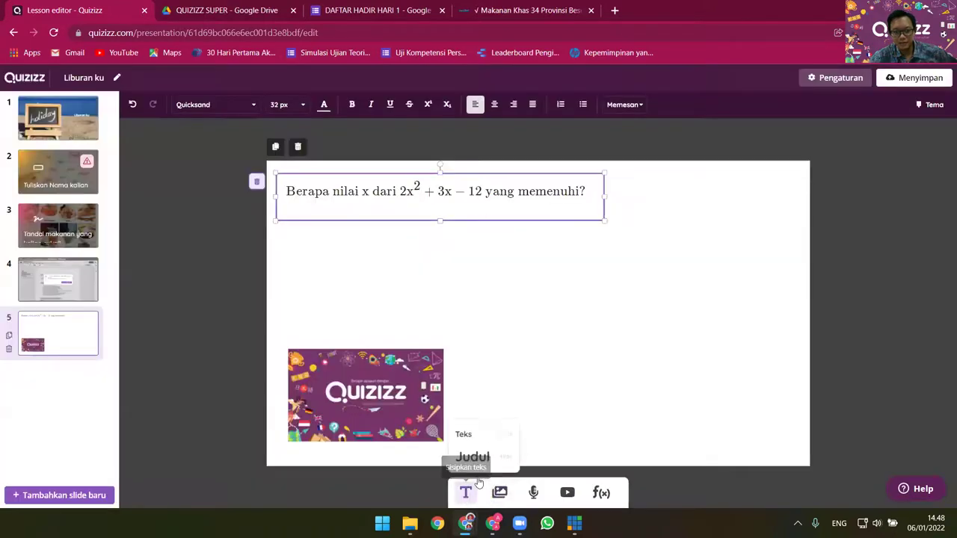
{"action": "left_click", "coordinate": [470, 441]}
{"action": "left_click", "coordinate": [470, 291]}
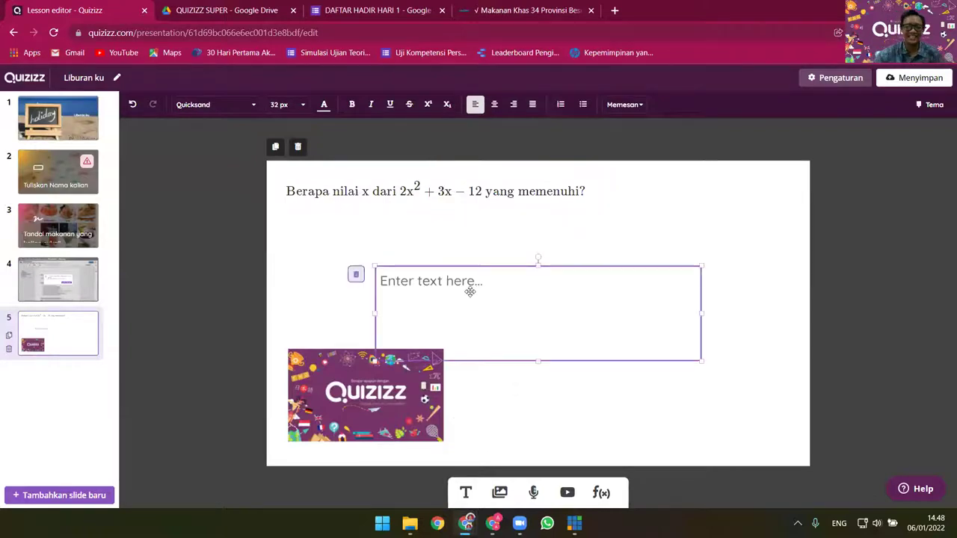
{"action": "left_click", "coordinate": [462, 281]}
Type the heading 'Tujuan Pembelajaran:' and the first objective '1. Membuat apa'
{"action": "type", "text": "ujua"}
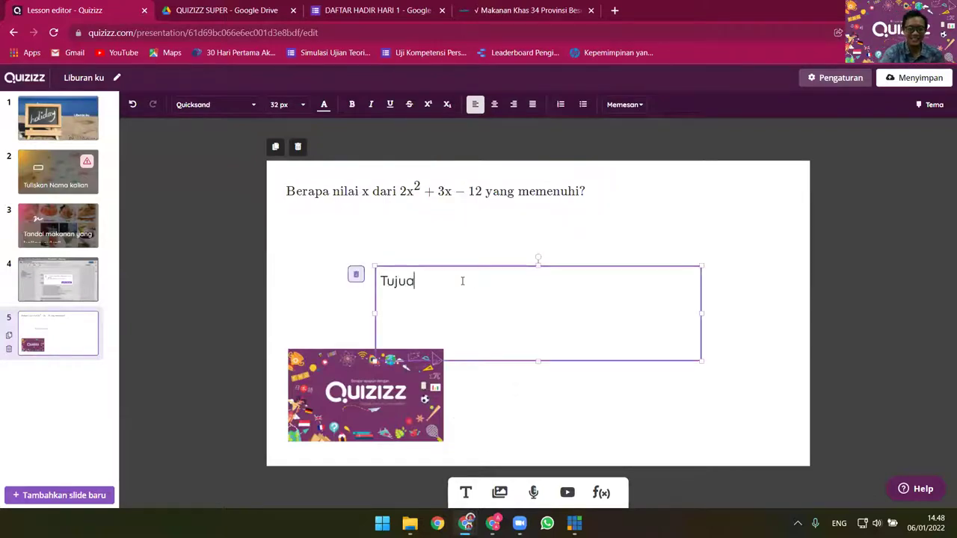
{"action": "type", "text": "n Pe,belajaran:1"}
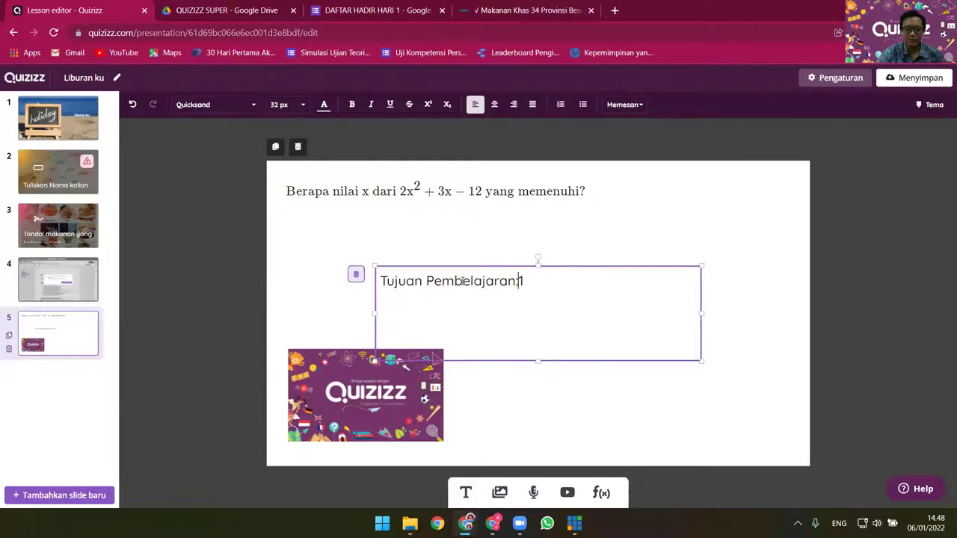
{"action": "key", "text": "Return"}
{"action": "type", "text": "1."}
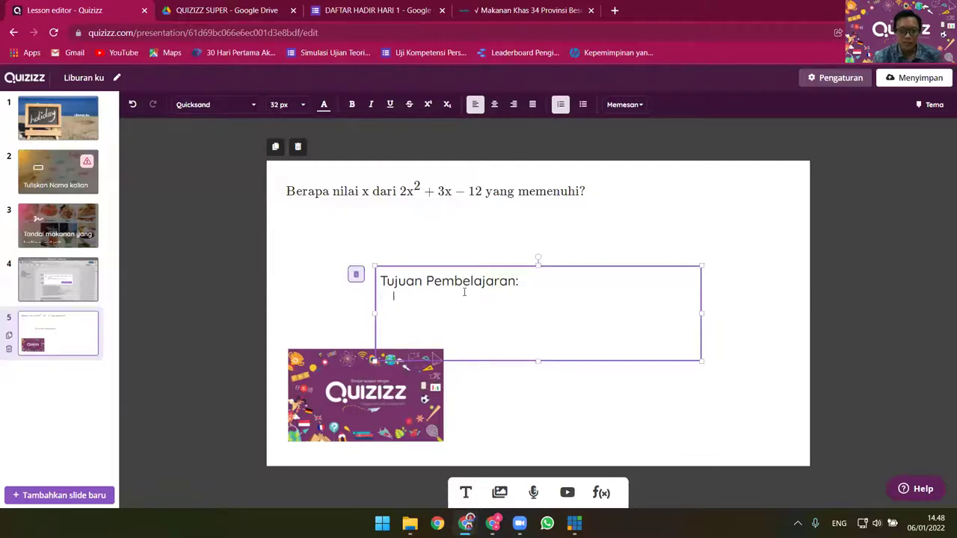
{"action": "left_click", "coordinate": [560, 105]}
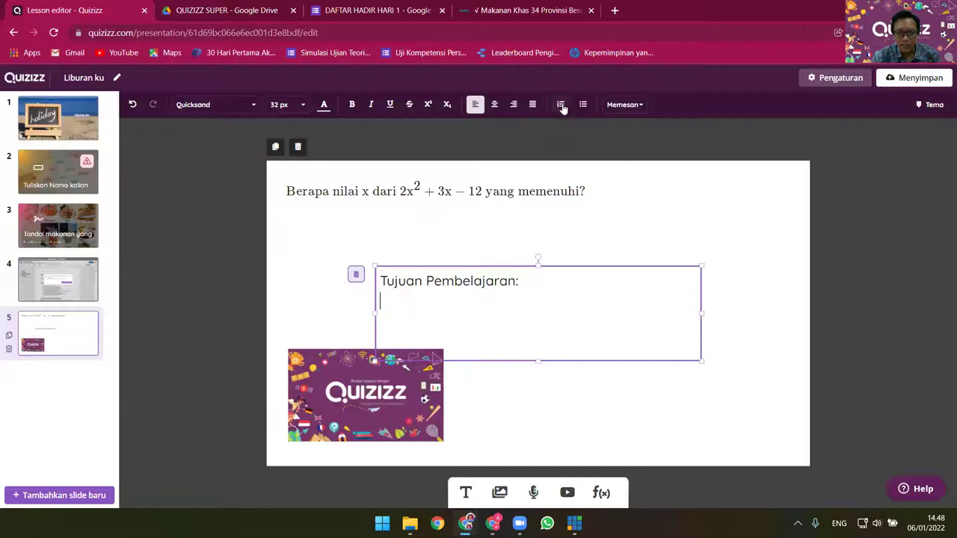
{"action": "type", "text": "1/"}
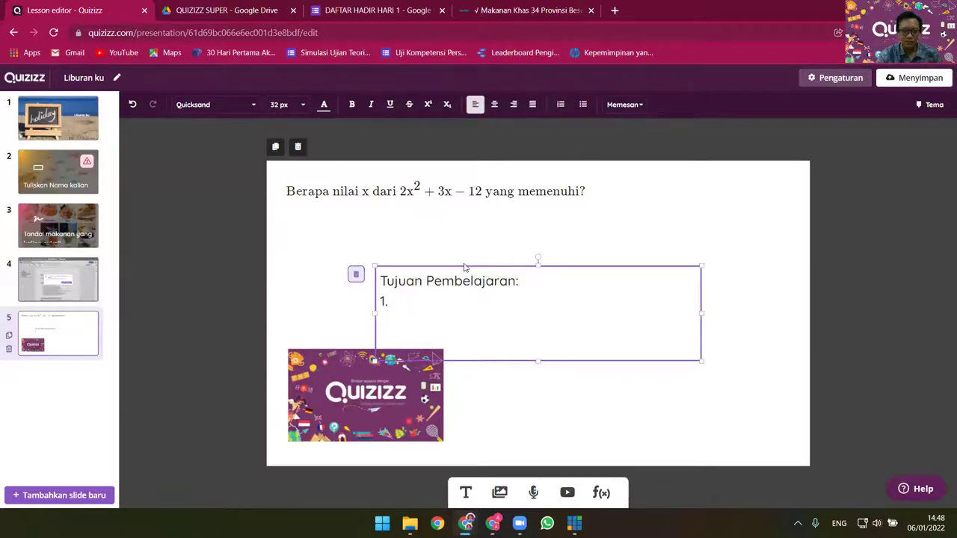
{"action": "type", "text": " Membuat apa"}
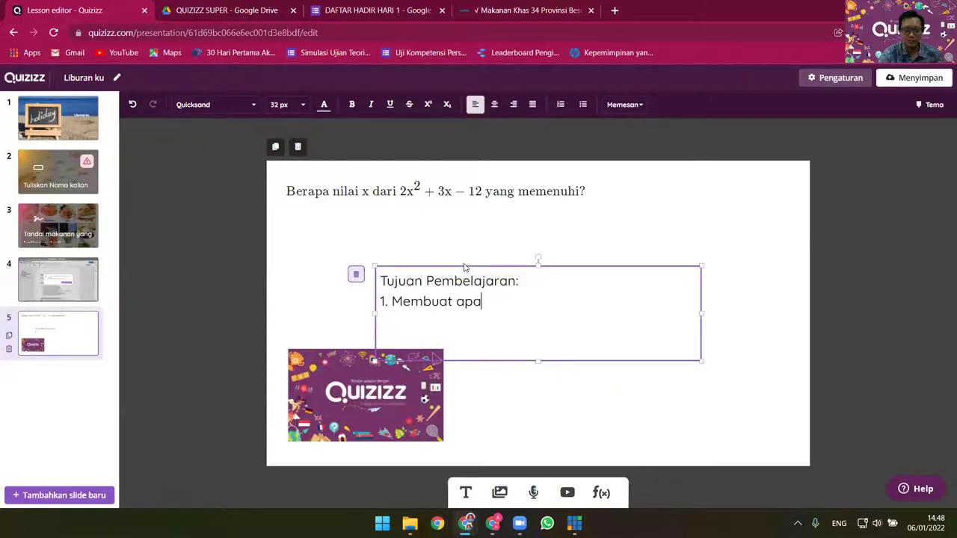
{"action": "type", "text": "2."}
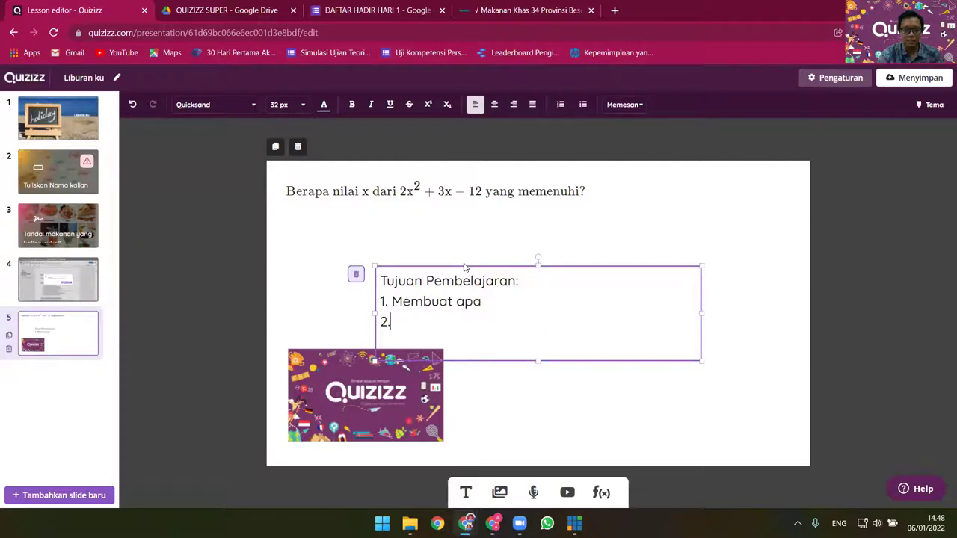
Move the box beneath the question, try the alignments, and add a left-aligned '2. Membuat ke dua'
{"action": "left_click_drag", "start_coordinate": [474, 266], "coordinate": [382, 210]}
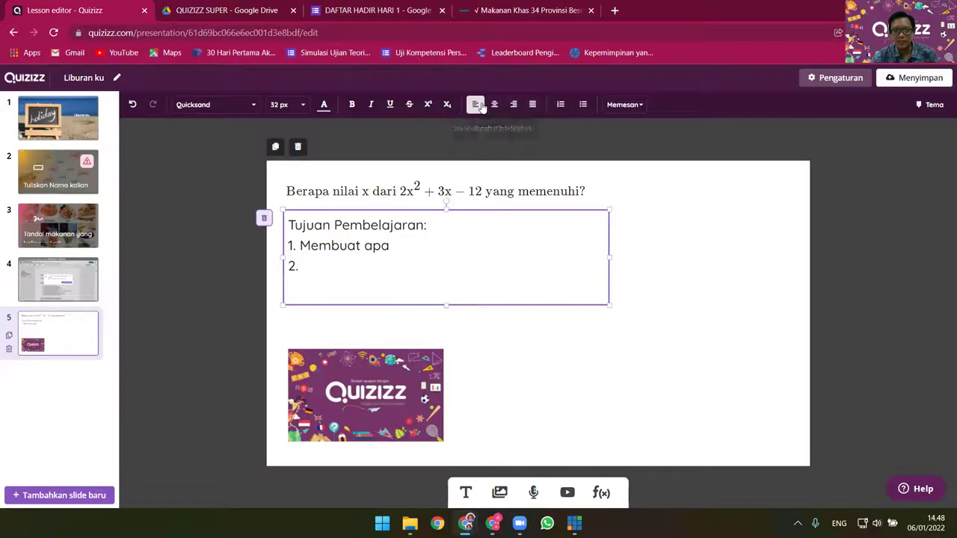
{"action": "left_click", "coordinate": [494, 105]}
{"action": "left_click", "coordinate": [513, 105]}
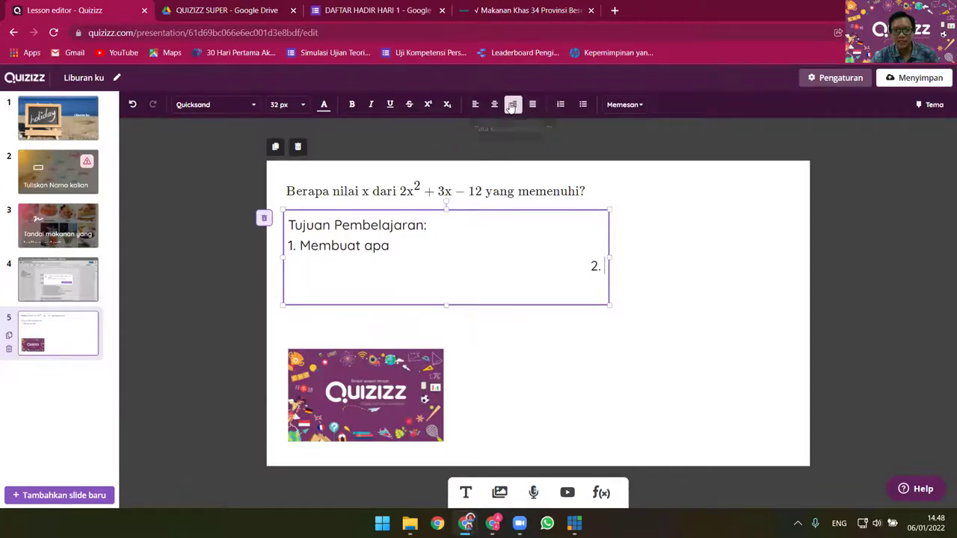
{"action": "left_click", "coordinate": [479, 108]}
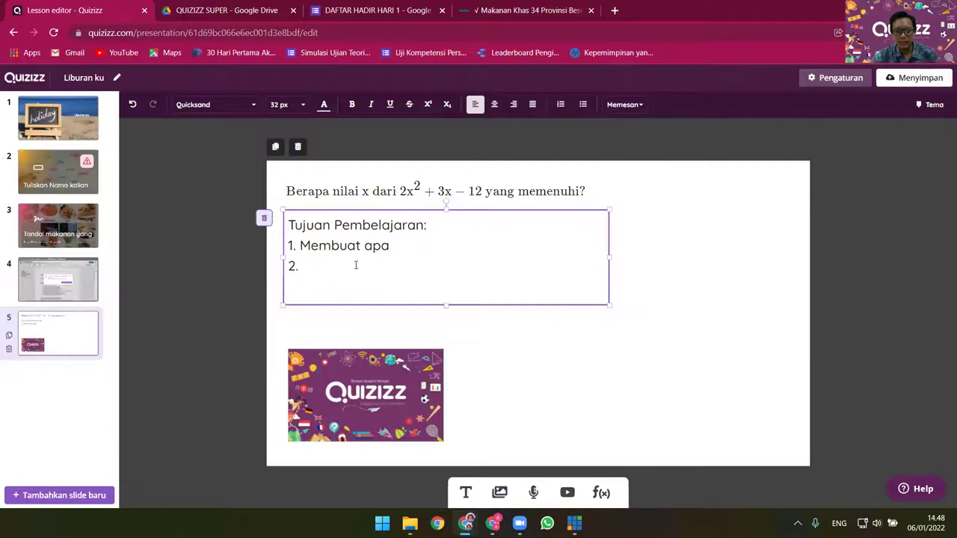
{"action": "type", "text": "Membuat ke dua"}
{"action": "left_click", "coordinate": [730, 336]}
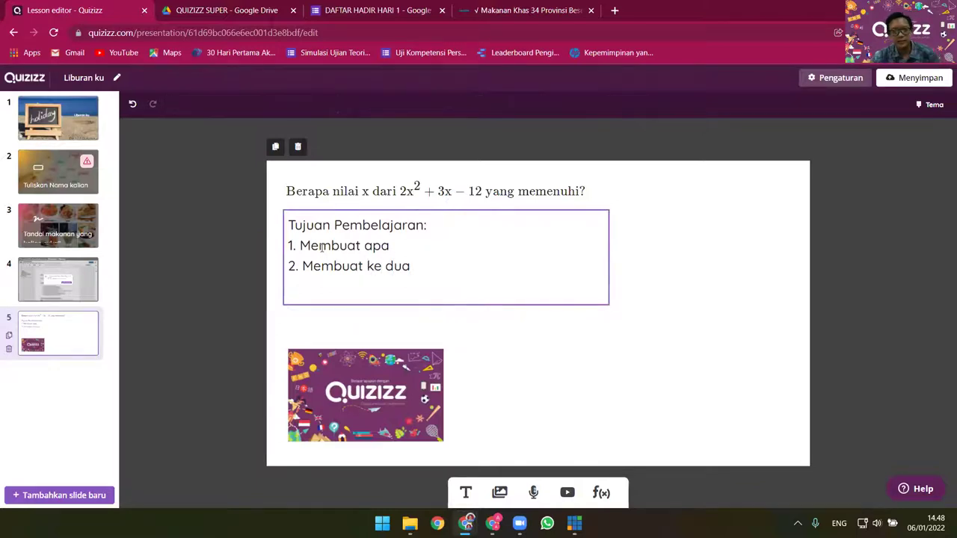
{"action": "left_click", "coordinate": [331, 248]}
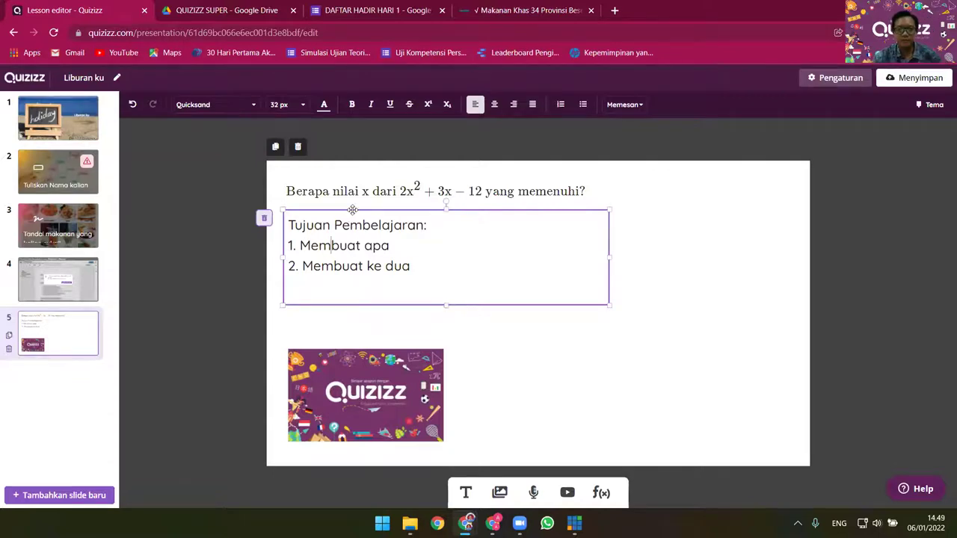
Widen the objectives box and remove the blank line between its two points
{"action": "left_click_drag", "start_coordinate": [609, 257], "coordinate": [744, 259]}
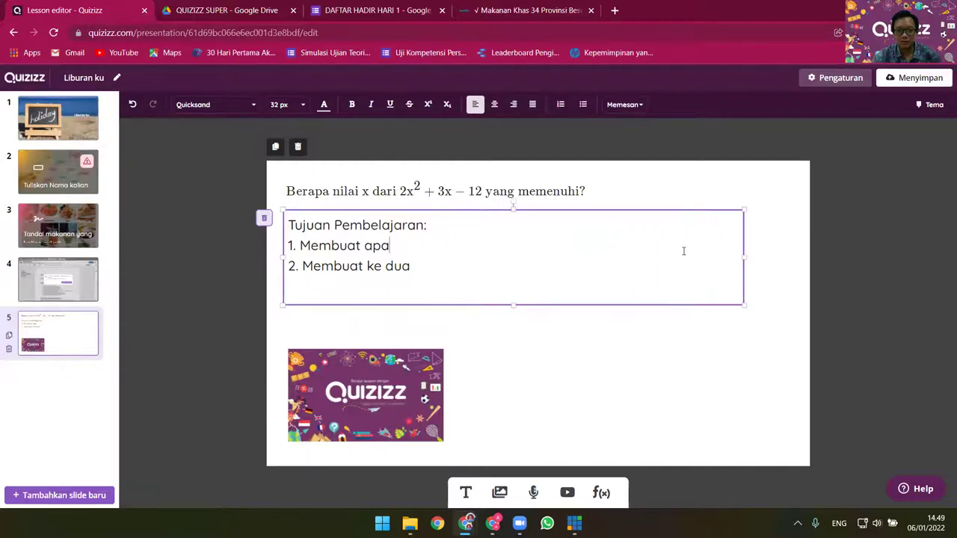
{"action": "key", "text": "Return"}
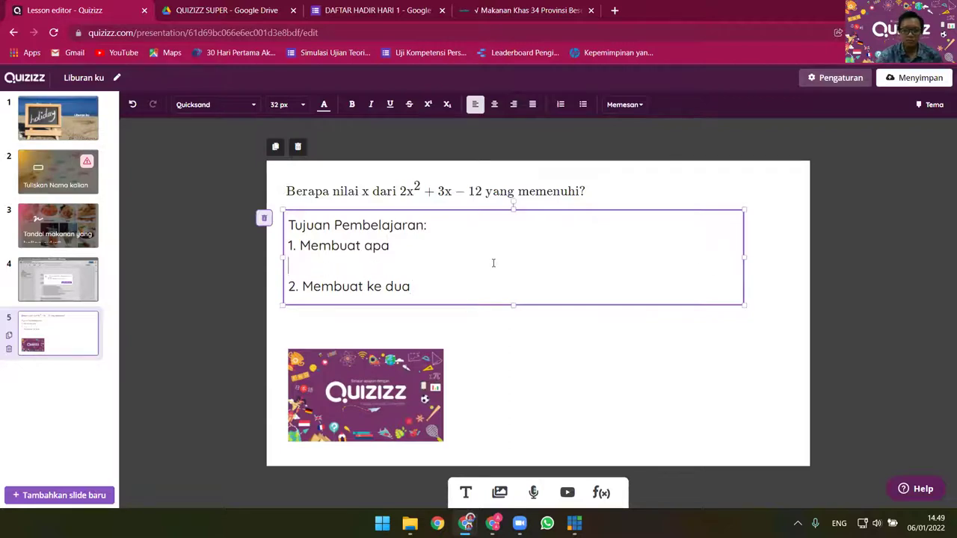
{"action": "key", "text": "Delete"}
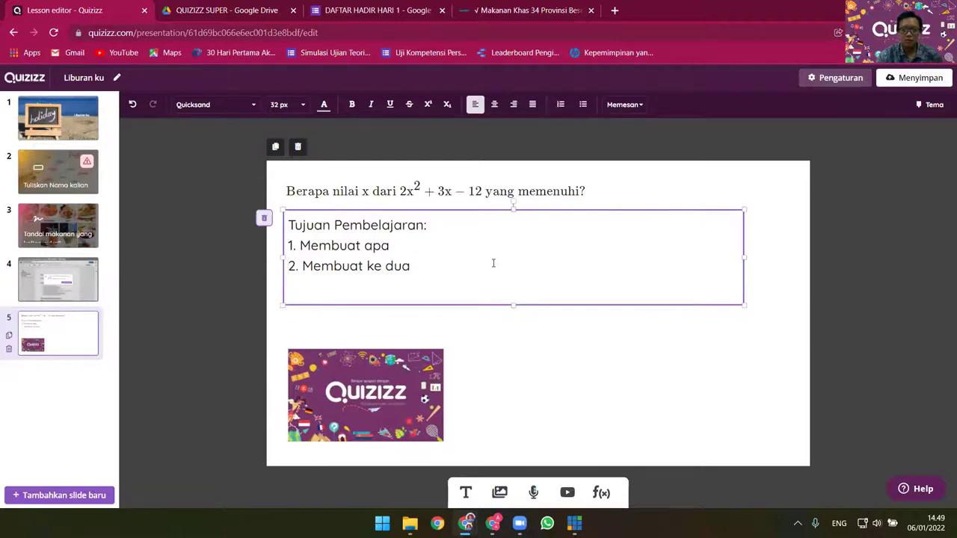
{"action": "key", "text": "Return"}
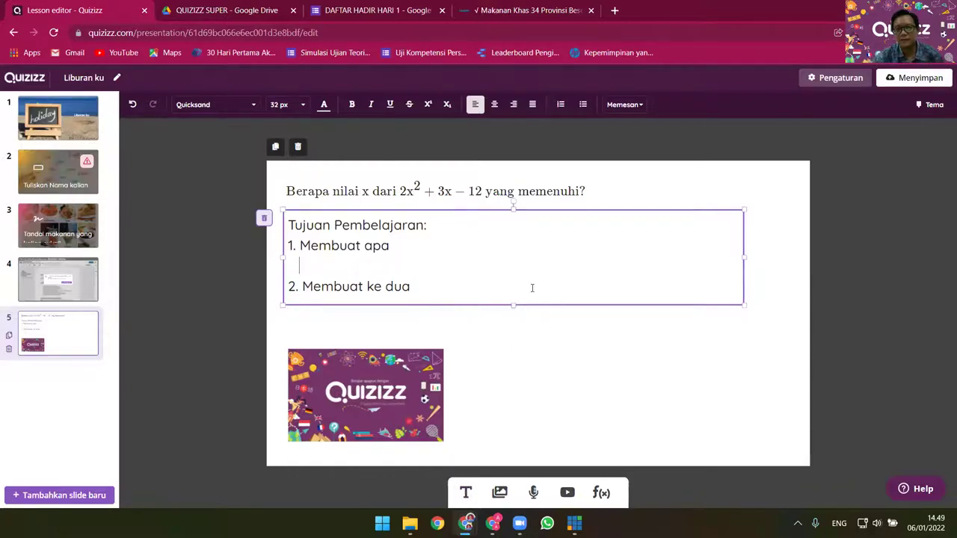
{"action": "key", "text": "BackSpace"}
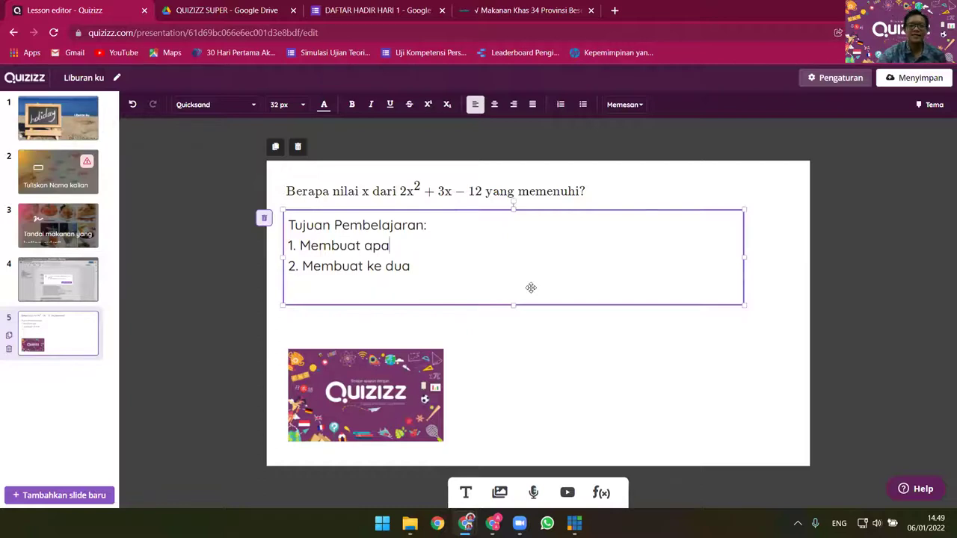
Narrow the learning-objectives text box to about half its width
{"action": "left_click", "coordinate": [572, 333]}
{"action": "left_click", "coordinate": [485, 263]}
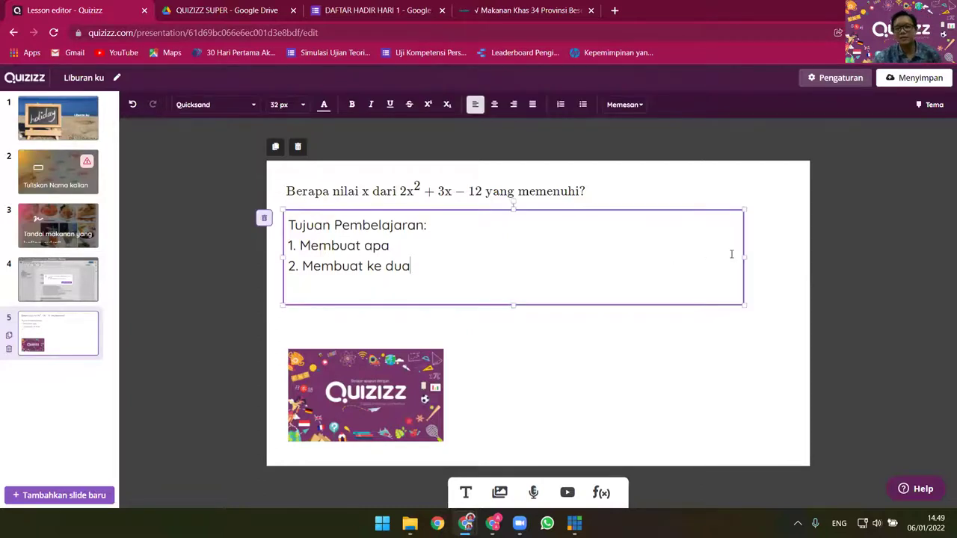
{"action": "left_click_drag", "start_coordinate": [740, 256], "coordinate": [495, 259]}
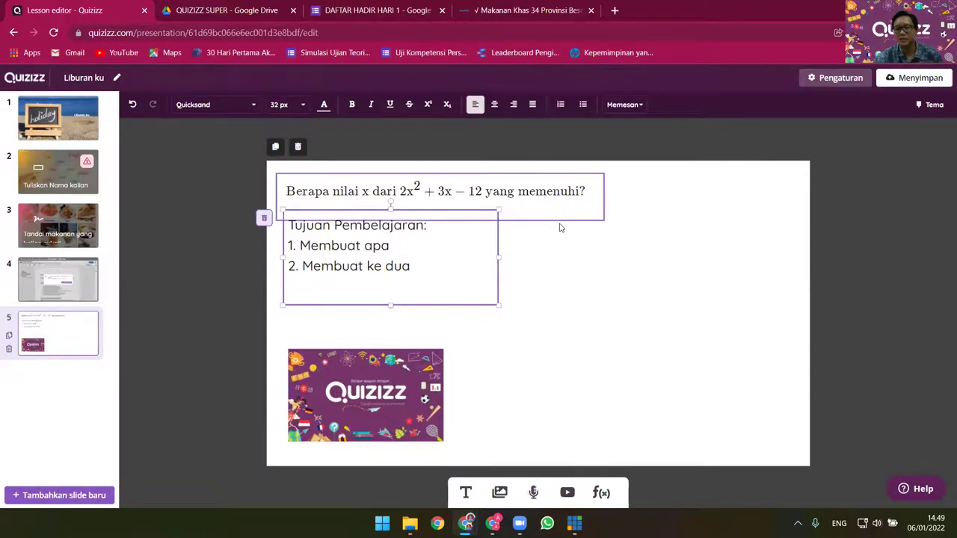
Record a 9-second audio clip with Catatan, allowing microphone access, and play it back
{"action": "left_click", "coordinate": [532, 493]}
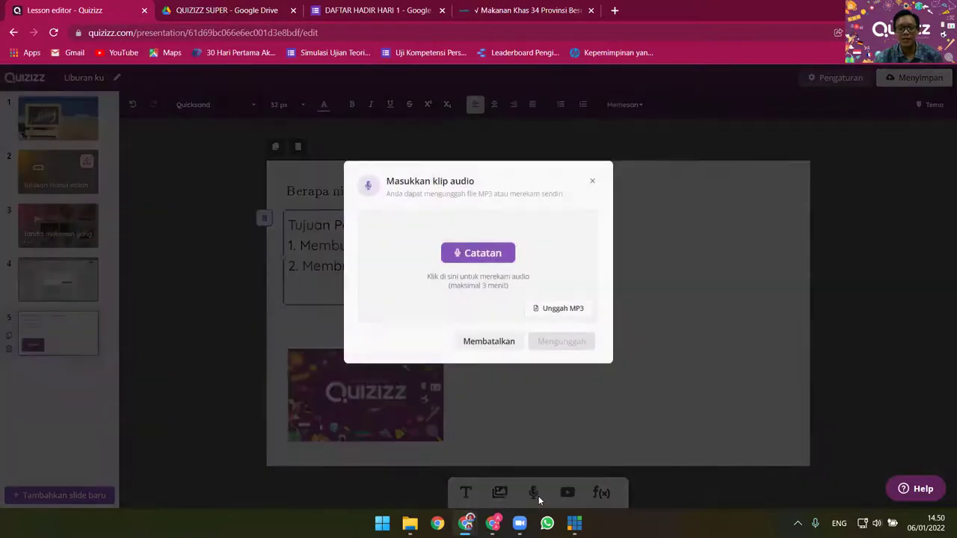
{"action": "left_click", "coordinate": [476, 247]}
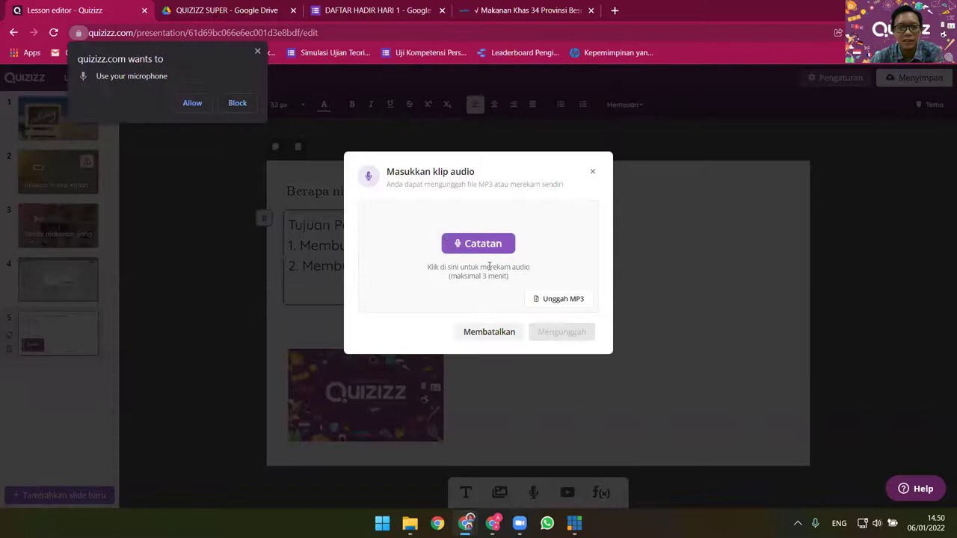
{"action": "left_click", "coordinate": [193, 102]}
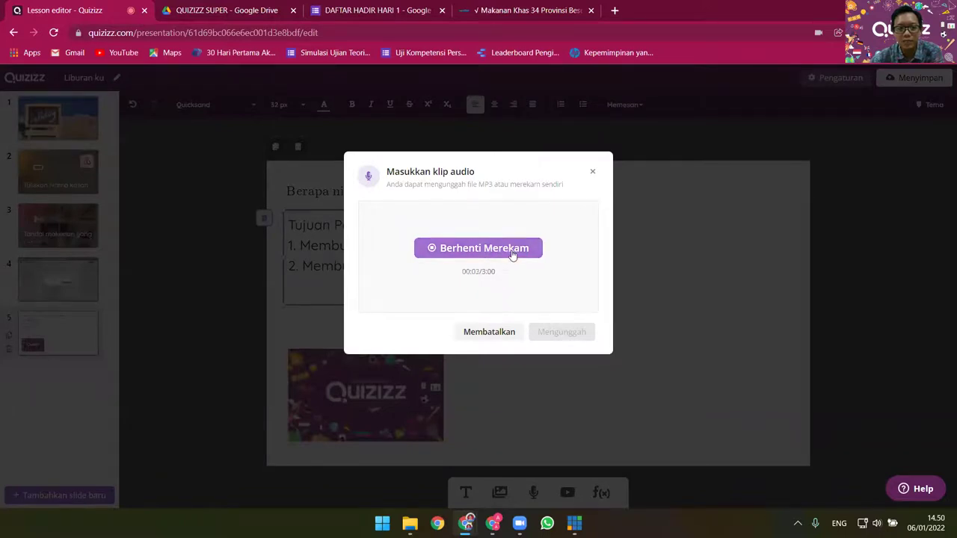
{"action": "left_click", "coordinate": [508, 255]}
{"action": "left_click", "coordinate": [564, 215]}
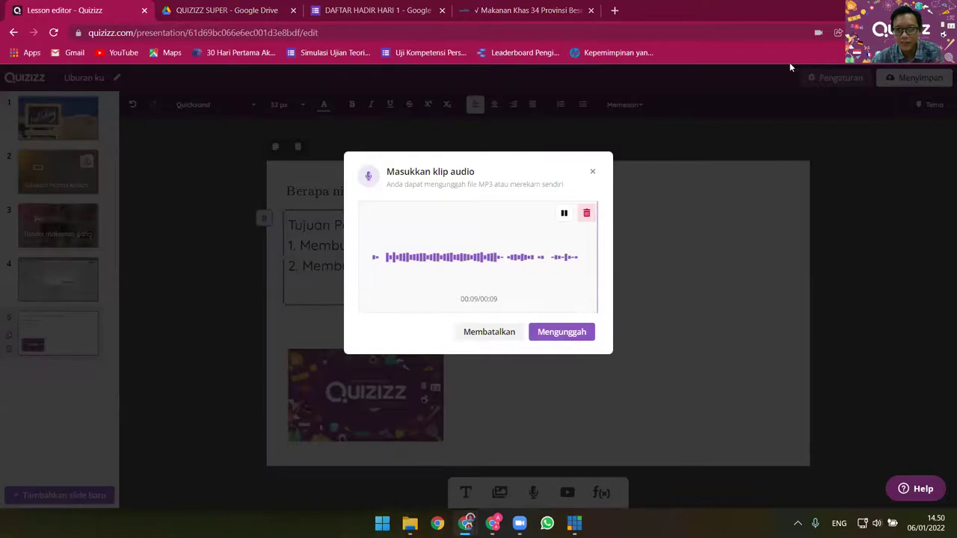
Replay the recorded clip and close the audio dialog without uploading it
{"action": "left_click", "coordinate": [562, 214]}
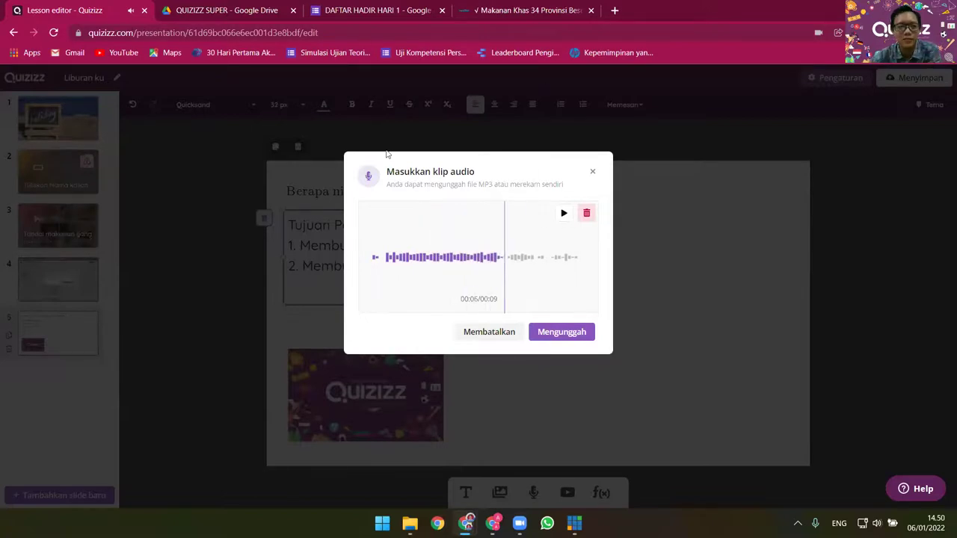
{"action": "left_click", "coordinate": [592, 171]}
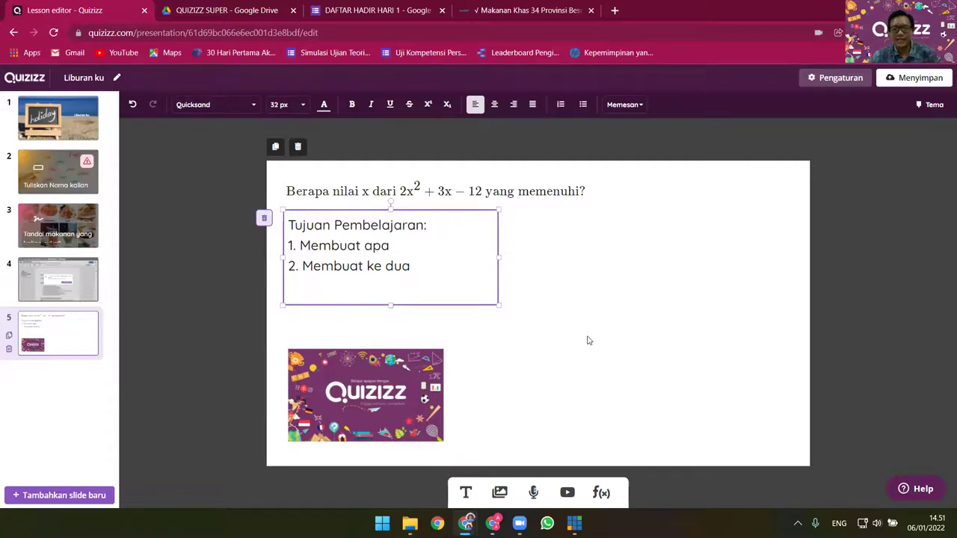
Attempt to save, then follow the missing-answer warning back to question 2, 'Tuliskan Nama kalian'
{"action": "left_click", "coordinate": [927, 84]}
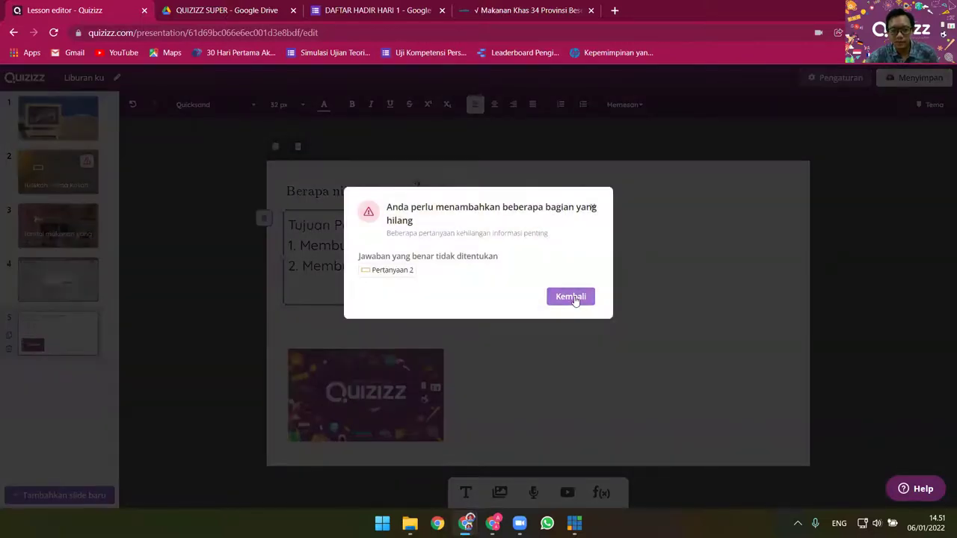
{"action": "left_click", "coordinate": [574, 299]}
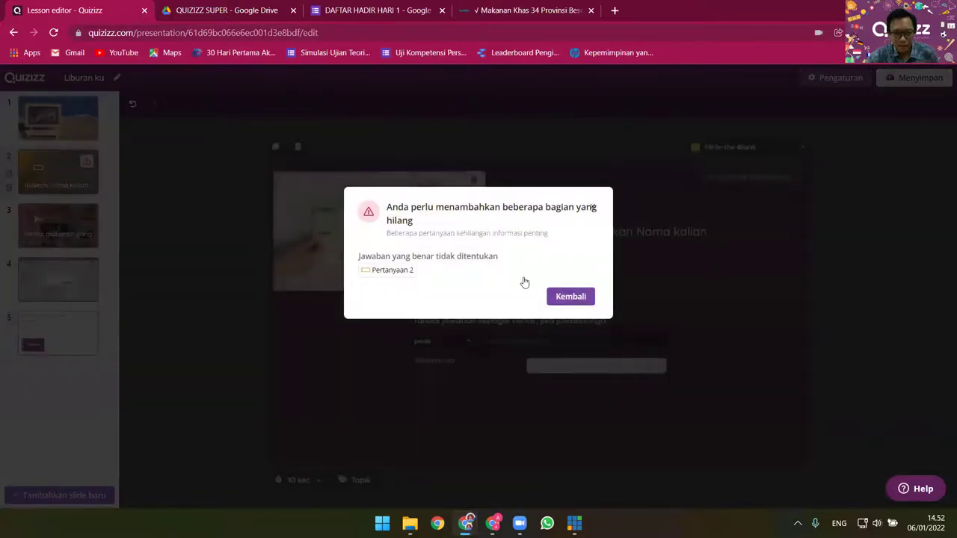
{"action": "left_click", "coordinate": [567, 291]}
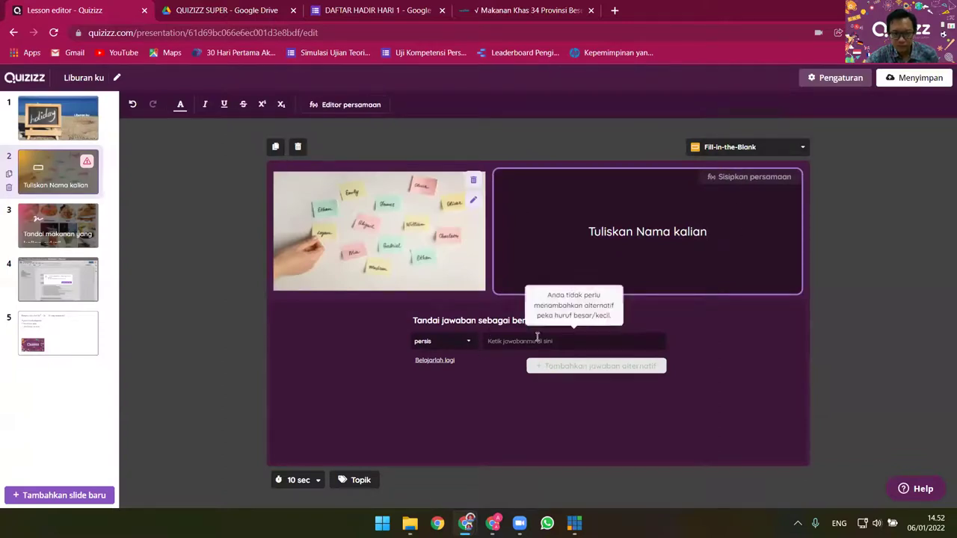
{"action": "left_click", "coordinate": [480, 367]}
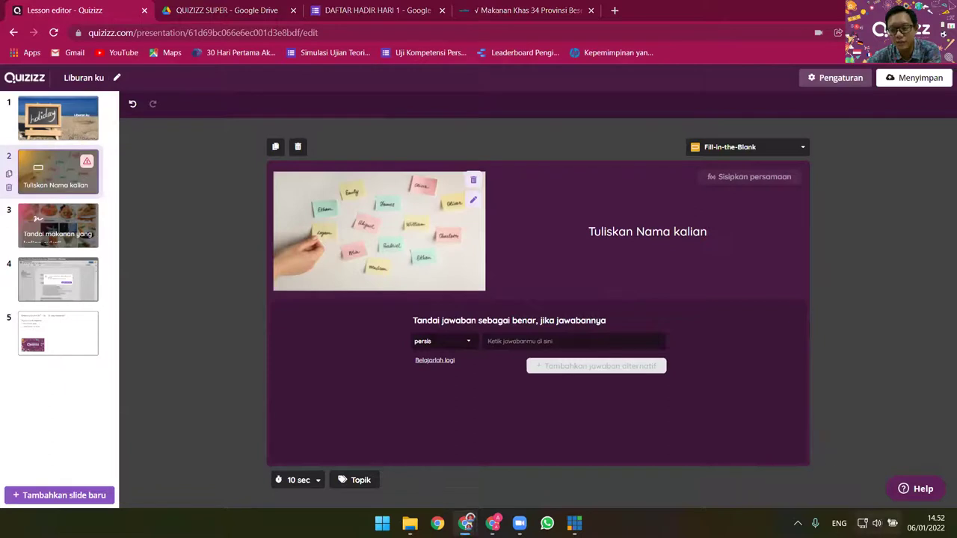
Turn off Wi-Fi from the system quick settings panel
{"action": "key", "text": "super+a"}
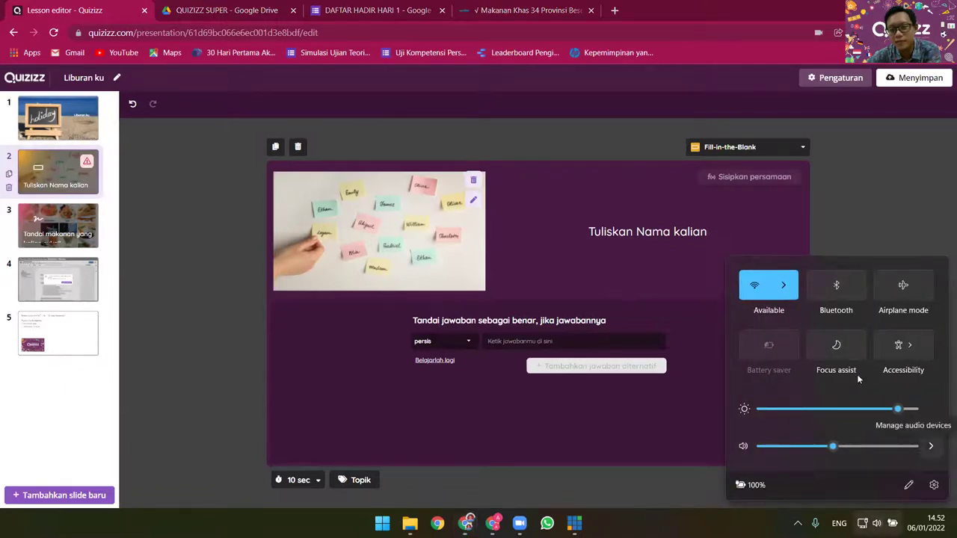
{"action": "left_click", "coordinate": [756, 287]}
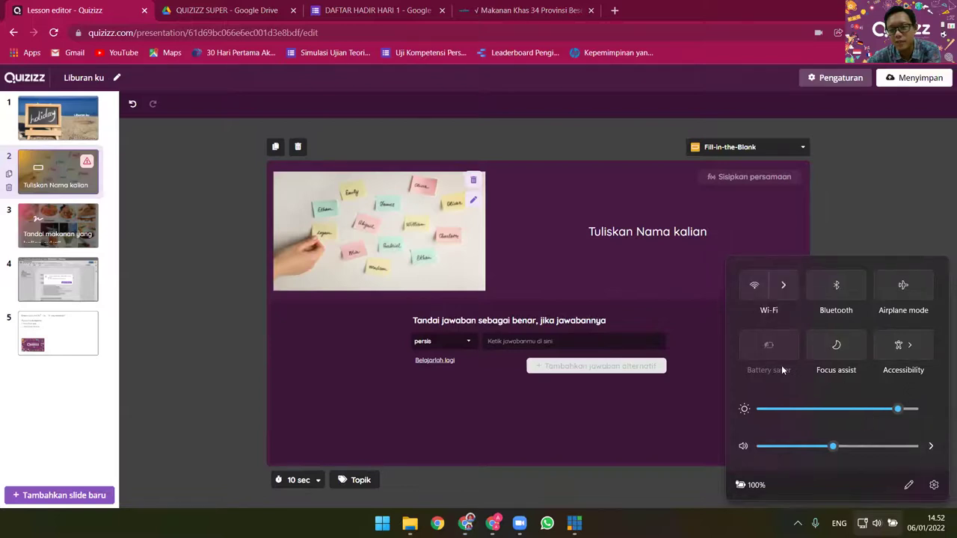
{"action": "left_click", "coordinate": [697, 299]}
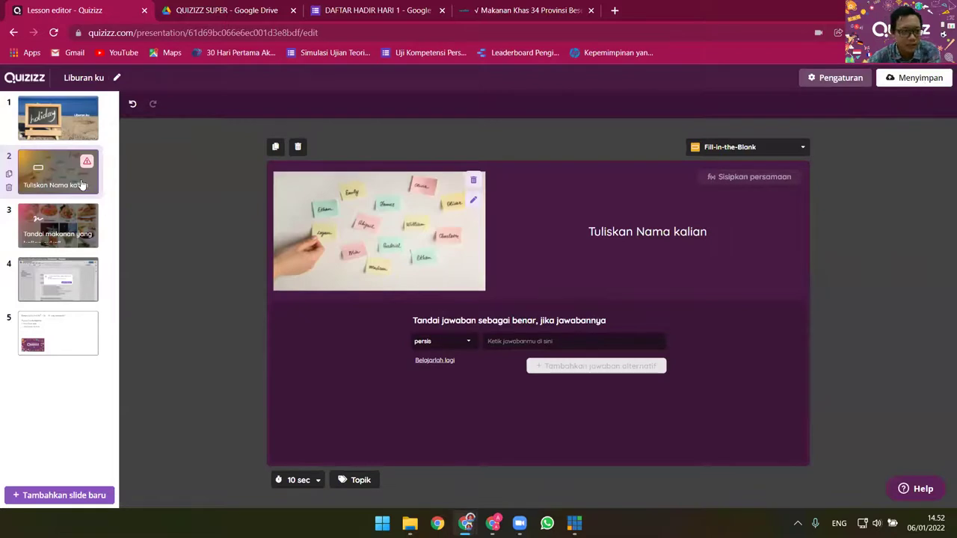
Change the 'Tuliskan Nama kalian' question from Fill-in-the-Blank to Open-ended
{"action": "left_click", "coordinate": [521, 340]}
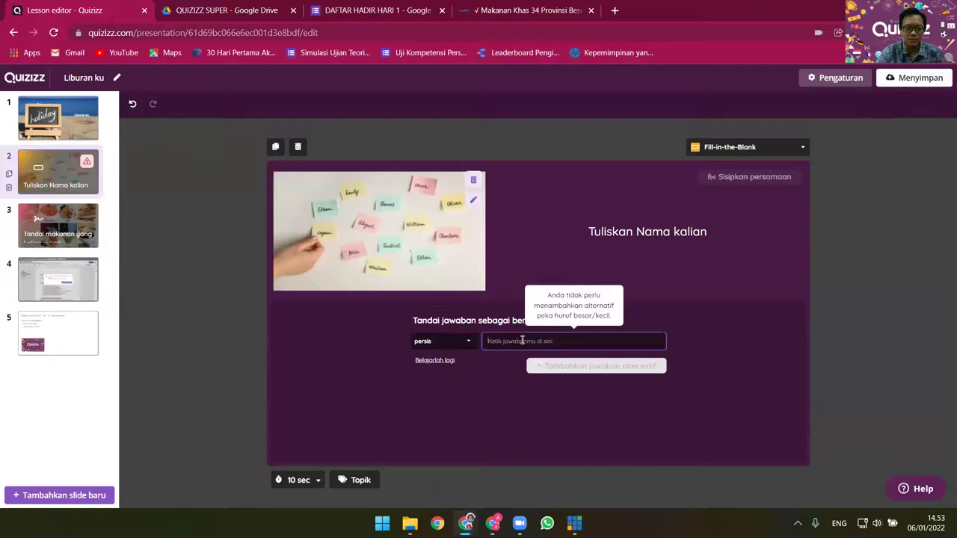
{"action": "left_click", "coordinate": [747, 149]}
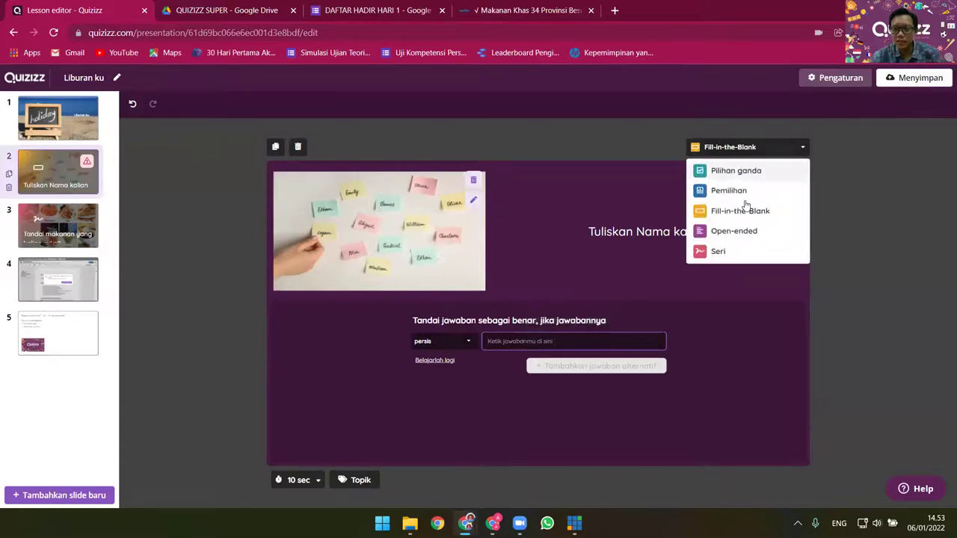
{"action": "left_click", "coordinate": [747, 229]}
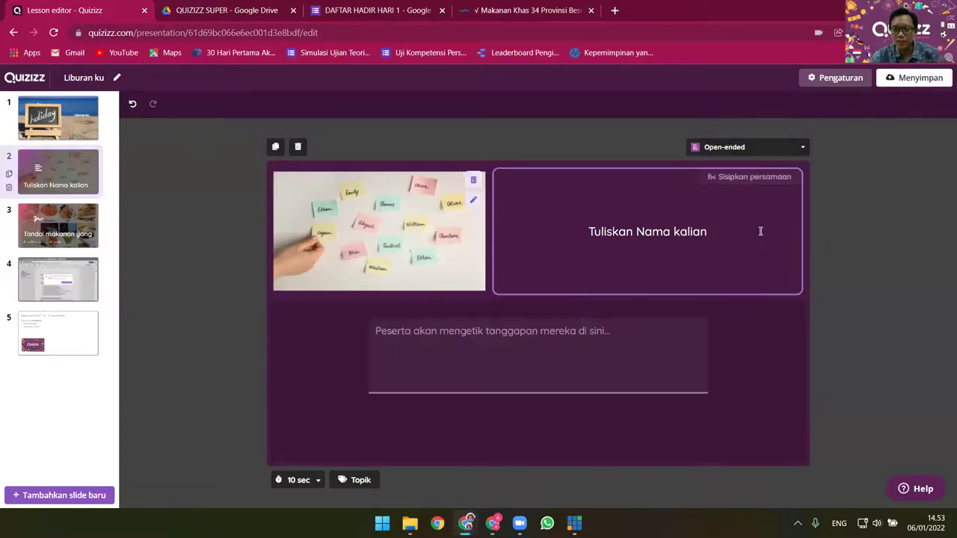
Start saving the lesson and upload the Quizizz picture as its title image
{"action": "left_click", "coordinate": [927, 82]}
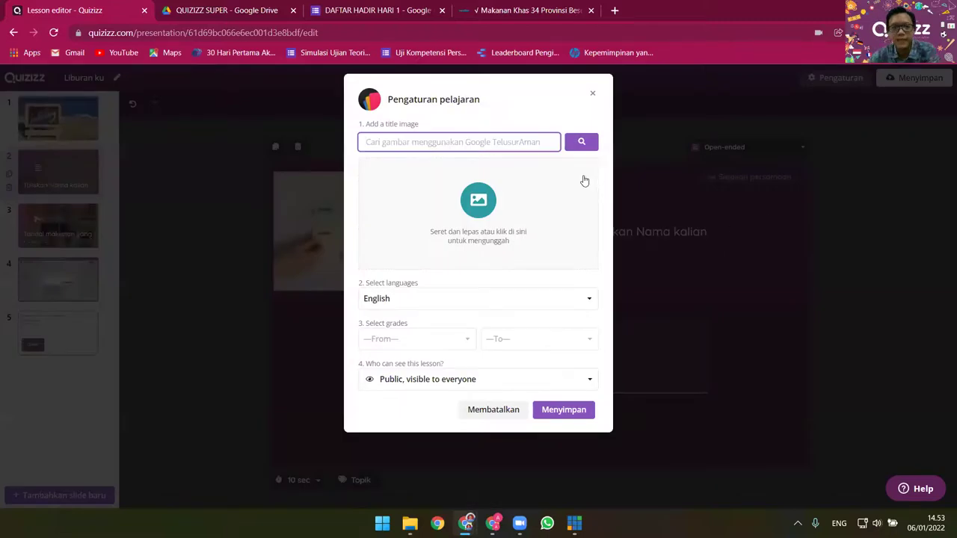
{"action": "left_click", "coordinate": [479, 200]}
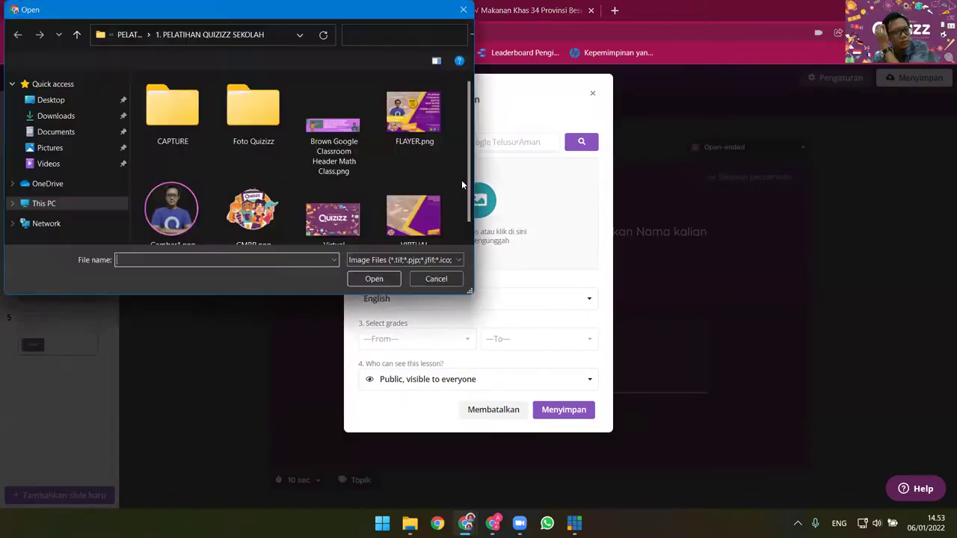
{"action": "double_click", "coordinate": [345, 218]}
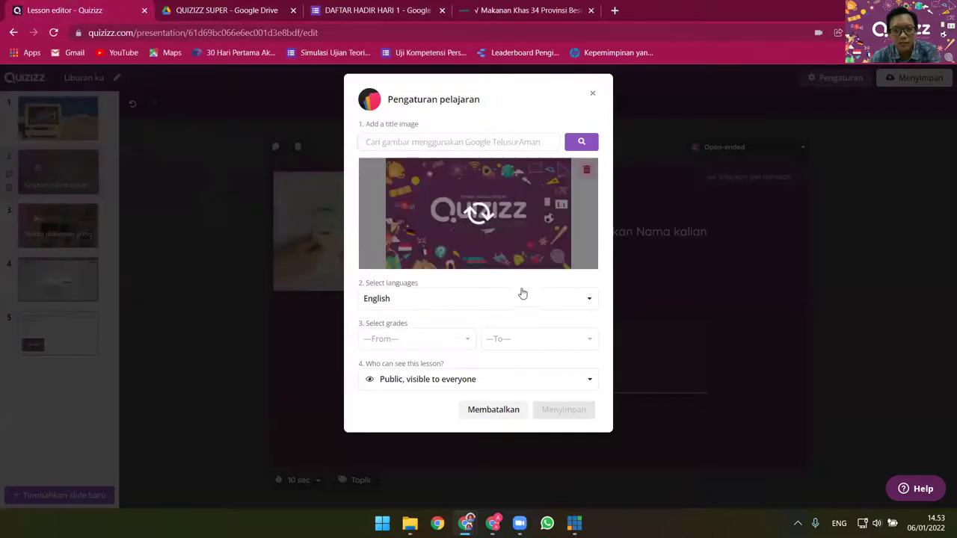
Set language to Indonesian and grades KG to Professional Development, then save the lesson
{"action": "left_click", "coordinate": [451, 306]}
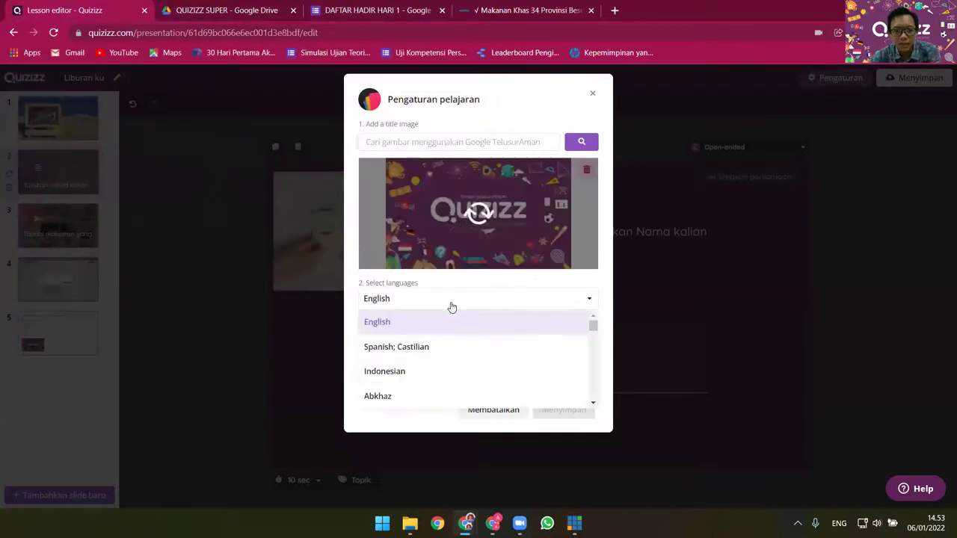
{"action": "scroll", "coordinate": [423, 365], "scroll_direction": "down", "scroll_amount": 1}
{"action": "left_click", "coordinate": [409, 317]}
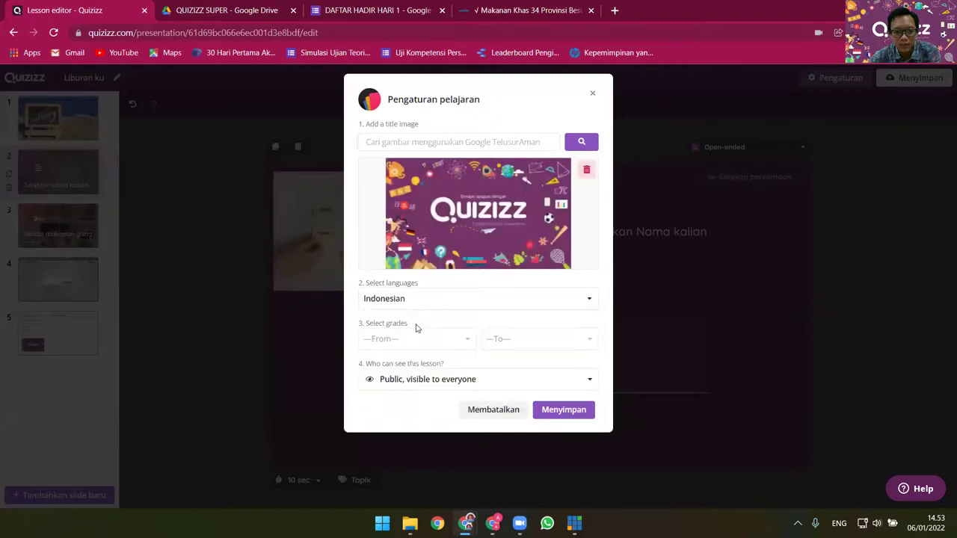
{"action": "left_click", "coordinate": [461, 346]}
{"action": "left_click", "coordinate": [438, 362]}
{"action": "left_click", "coordinate": [518, 346]}
{"action": "scroll", "coordinate": [538, 396], "scroll_direction": "down", "scroll_amount": 5}
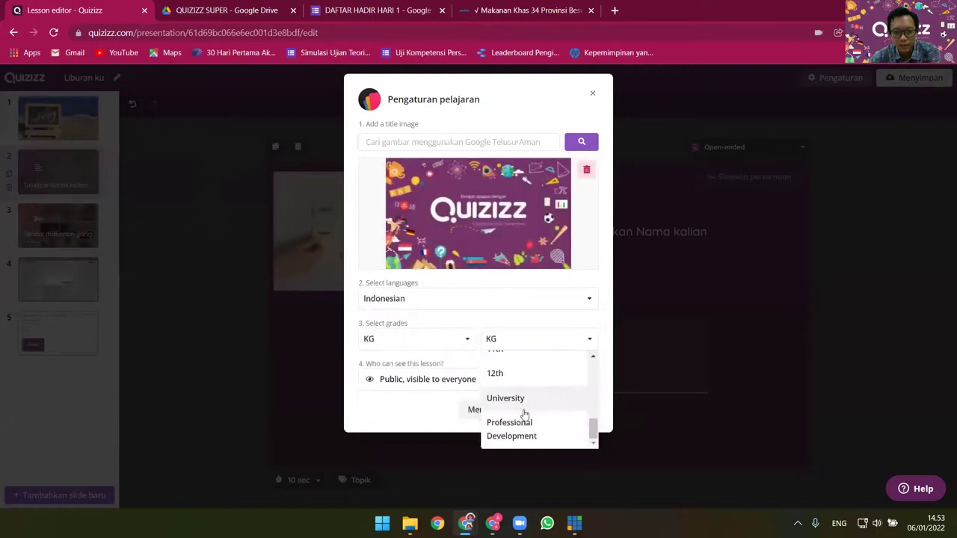
{"action": "left_click", "coordinate": [521, 435]}
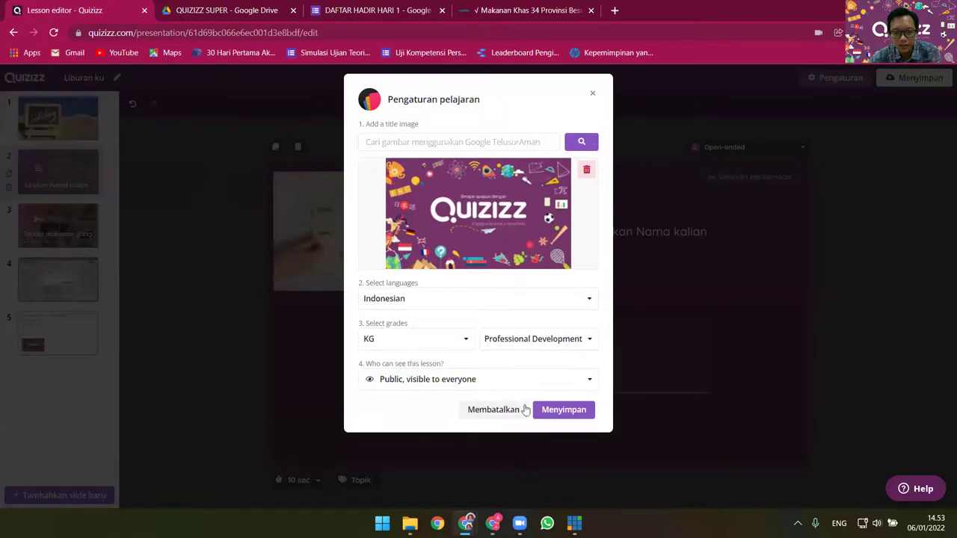
{"action": "left_click", "coordinate": [573, 415]}
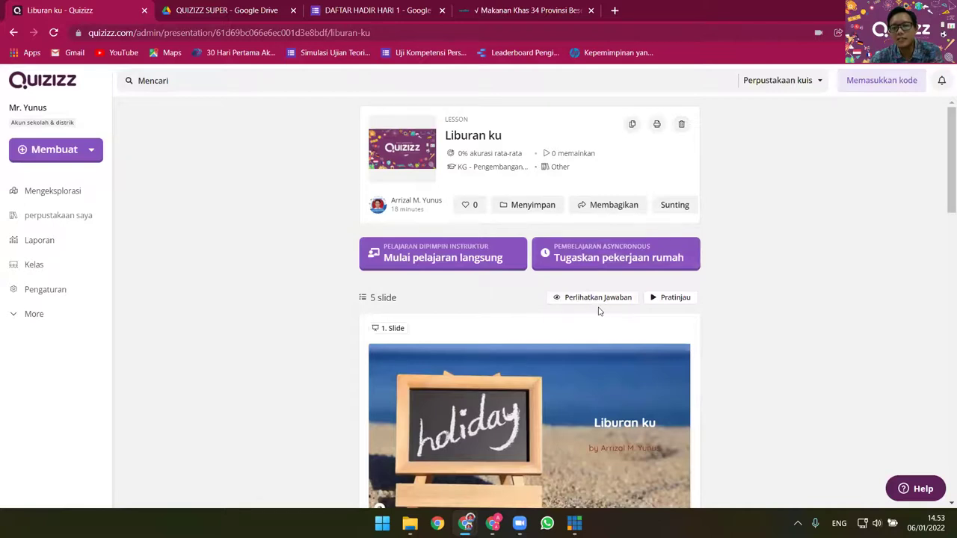
Give invitees edit permission on the Liburan ku lesson and copy its shareable link
{"action": "left_click", "coordinate": [604, 210]}
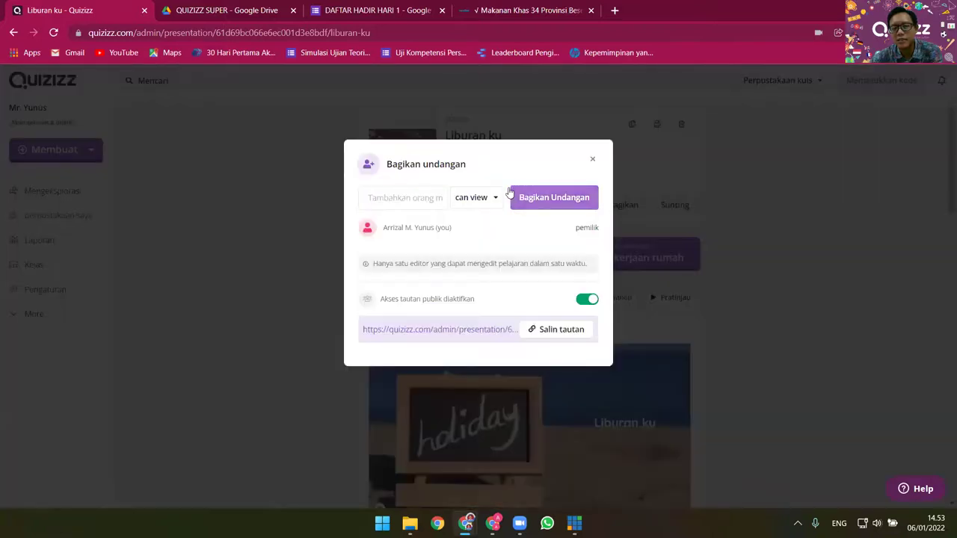
{"action": "left_click", "coordinate": [490, 198]}
{"action": "left_click", "coordinate": [482, 245]}
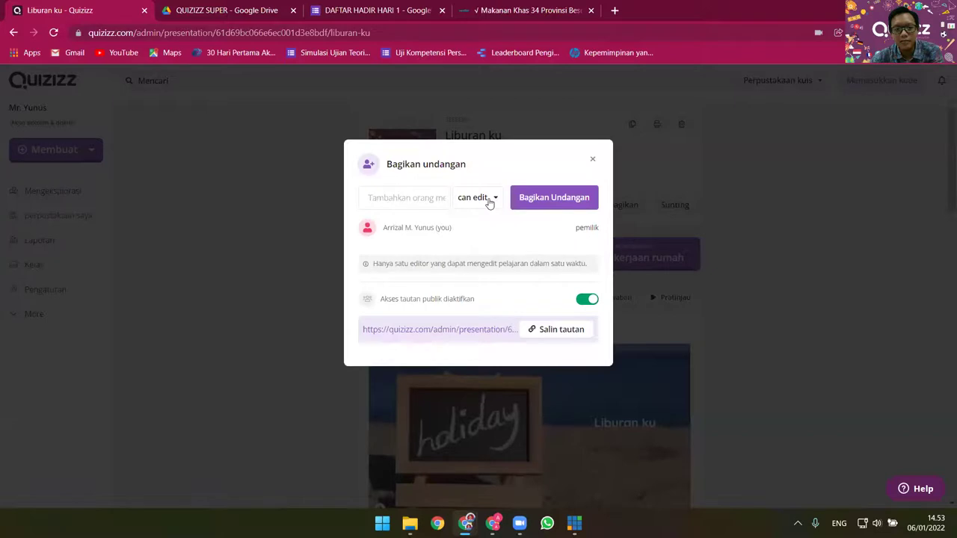
{"action": "left_click", "coordinate": [542, 200]}
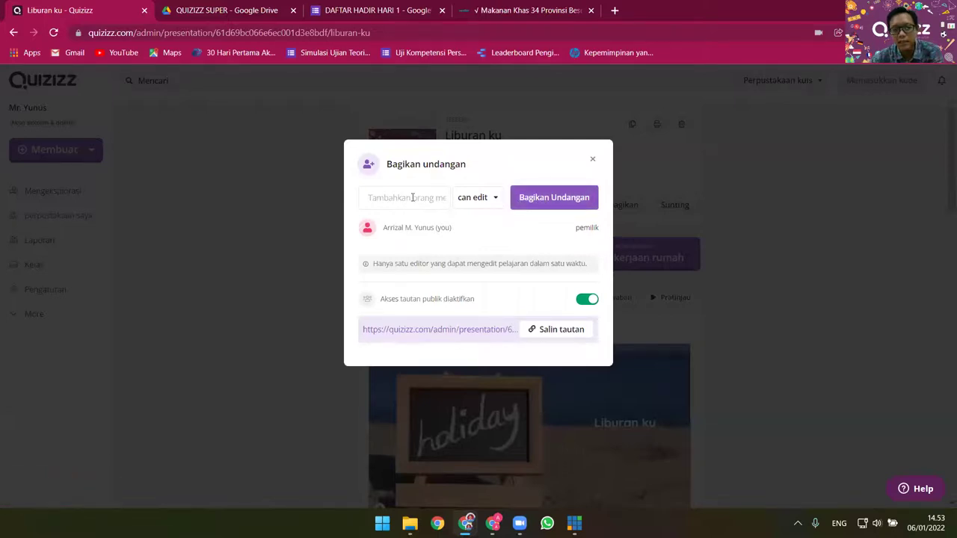
{"action": "left_click", "coordinate": [563, 332]}
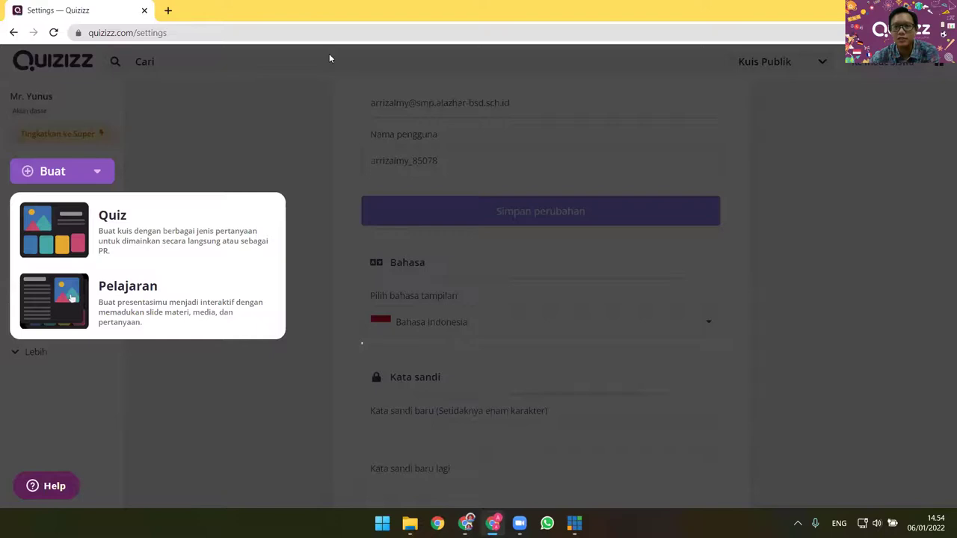
Open the copied Liburan ku link in the second window, try Salin dan Edit, and dismiss the Super prompt
{"action": "left_click", "coordinate": [330, 33]}
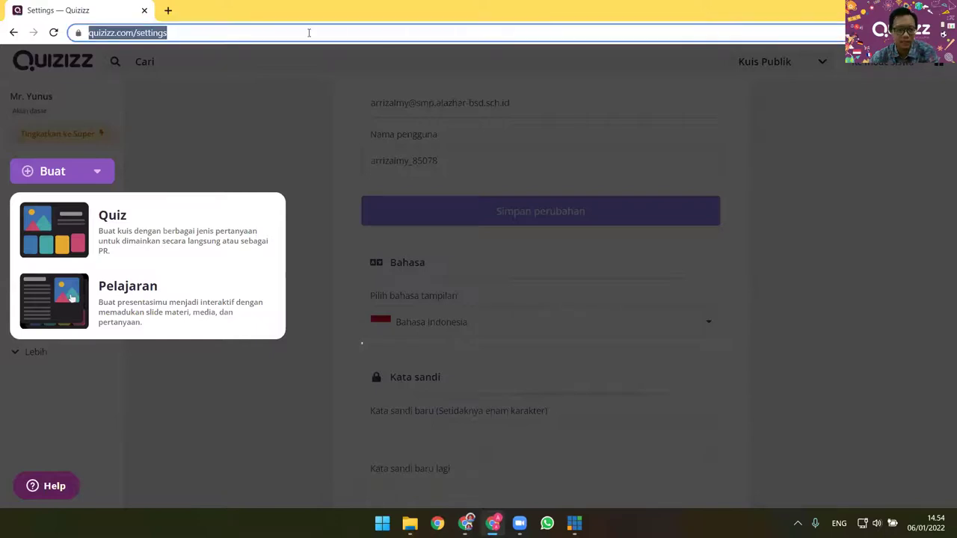
{"action": "type", "text": "https://quizizz.com/admin/presentation/61d69bc066e6ec001d3e8bdf"}
{"action": "key", "text": "Return"}
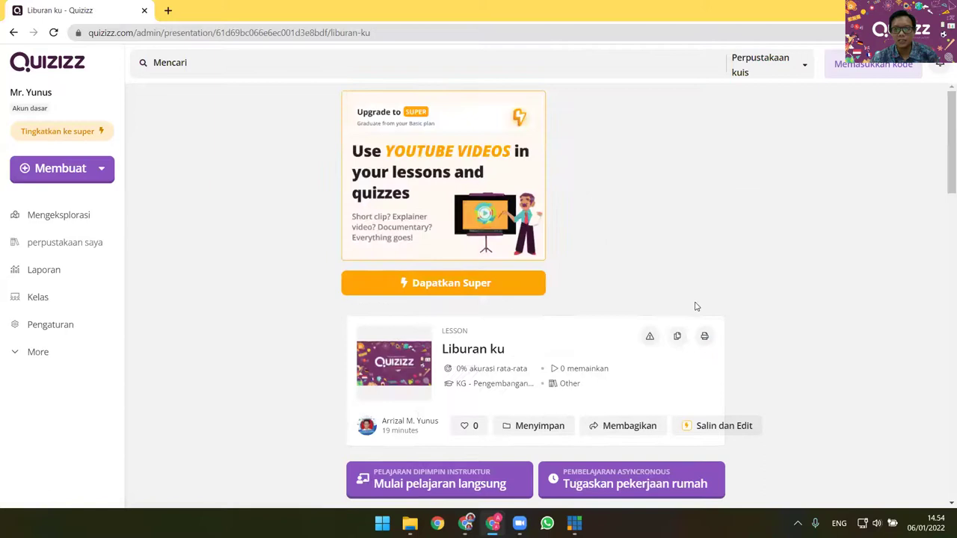
{"action": "scroll", "coordinate": [692, 309], "scroll_direction": "down", "scroll_amount": 1}
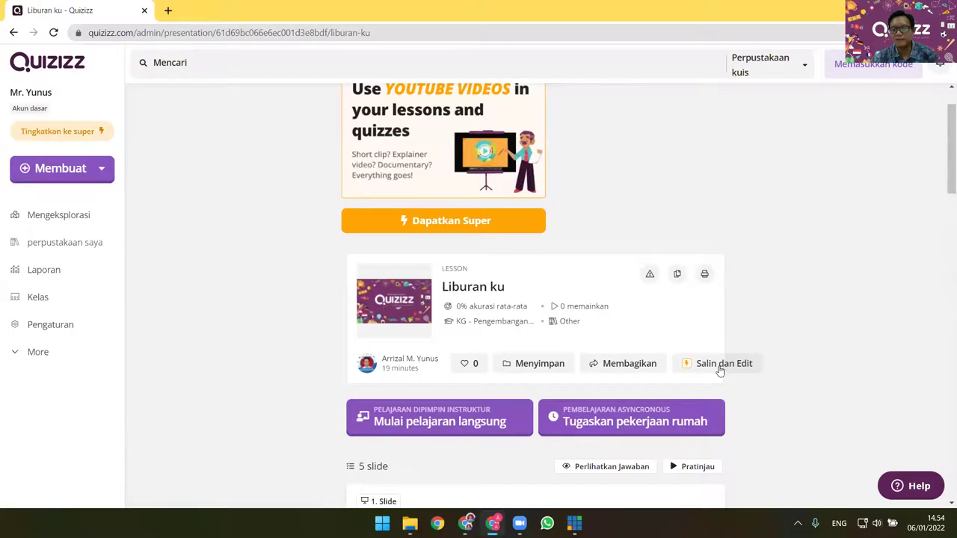
{"action": "left_click", "coordinate": [717, 366]}
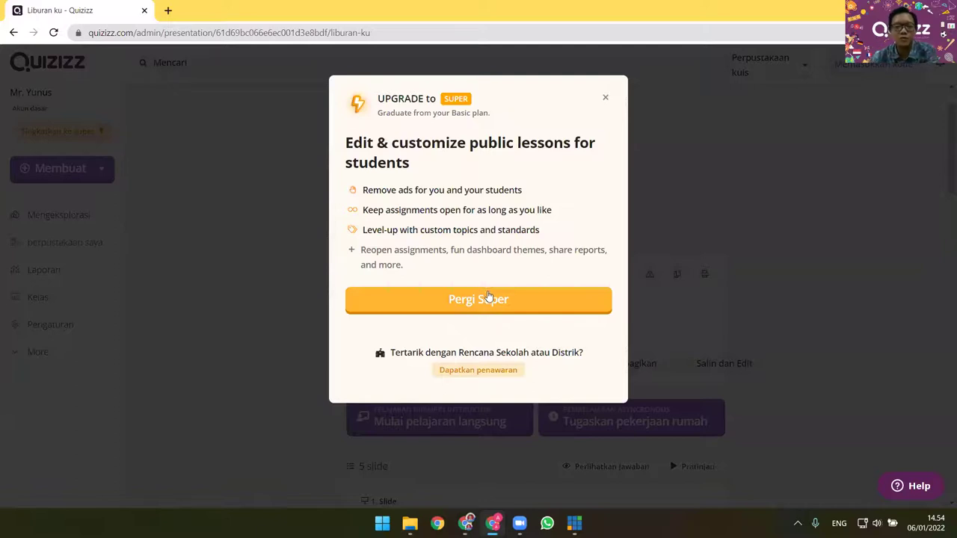
{"action": "left_click", "coordinate": [606, 98]}
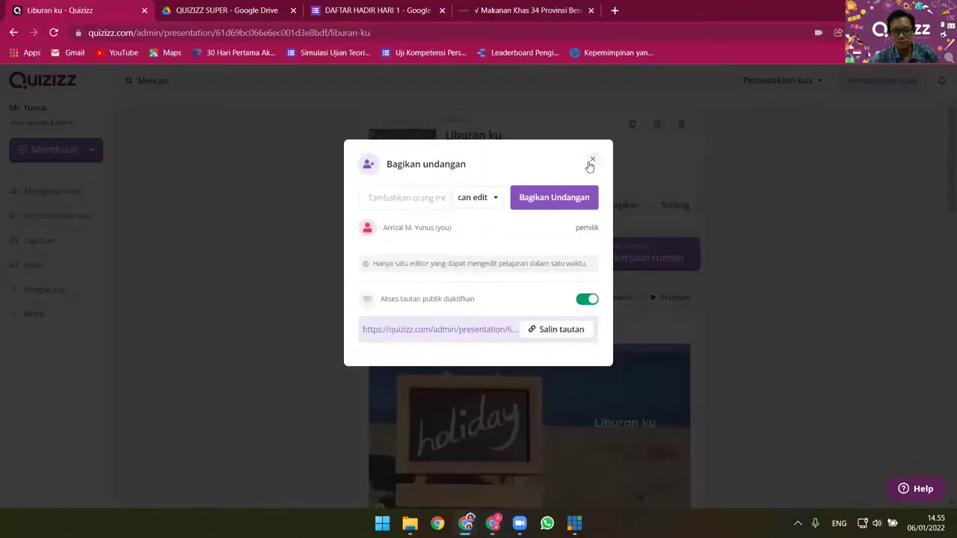
Reopen sharing for Liburan ku, set invitee permission to can edit, then close the dialog
{"action": "left_click", "coordinate": [591, 160]}
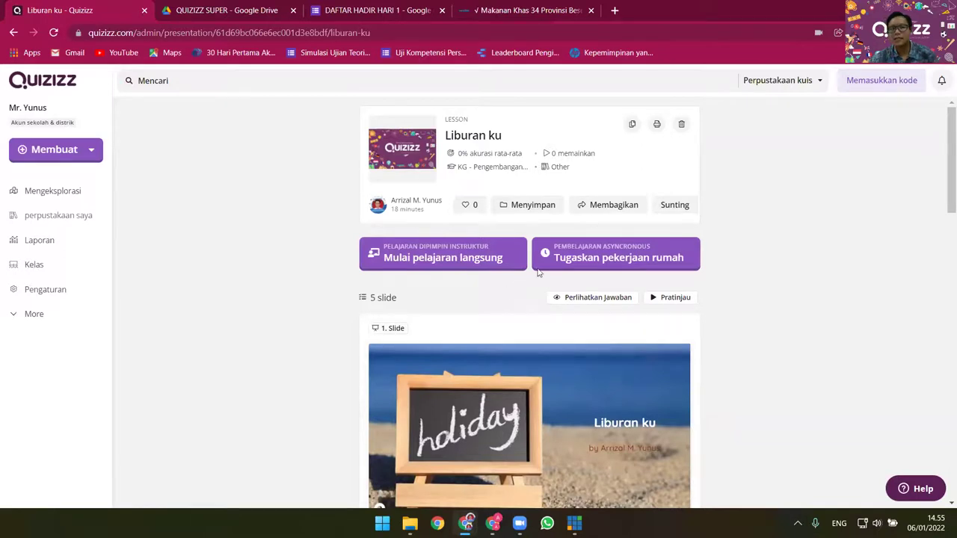
{"action": "left_click", "coordinate": [599, 212]}
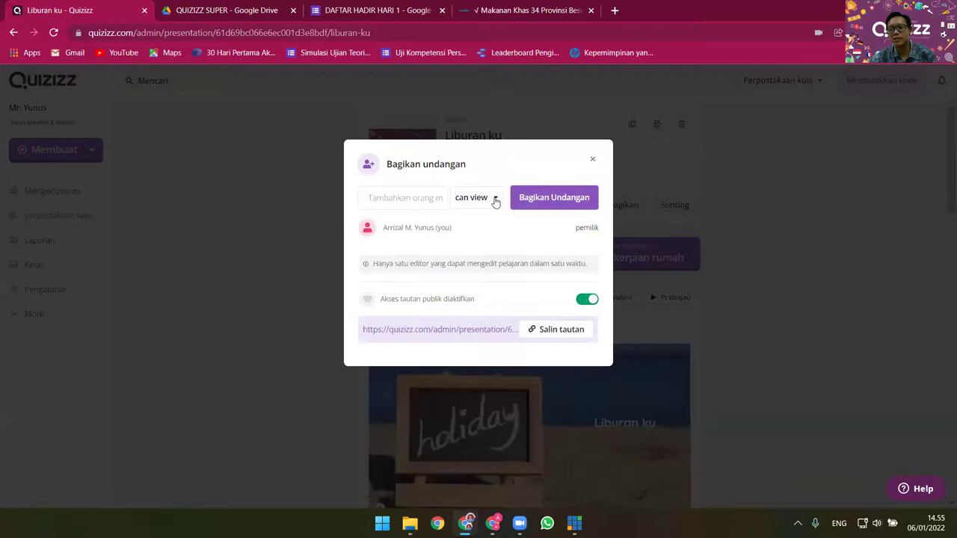
{"action": "left_click", "coordinate": [494, 202]}
{"action": "left_click", "coordinate": [477, 246]}
{"action": "left_click", "coordinate": [403, 197]}
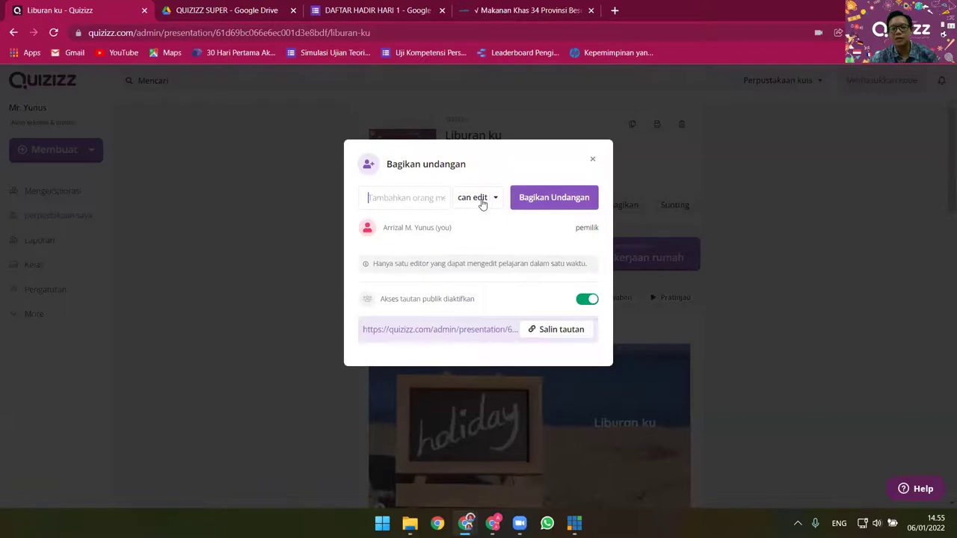
{"action": "left_click", "coordinate": [590, 163]}
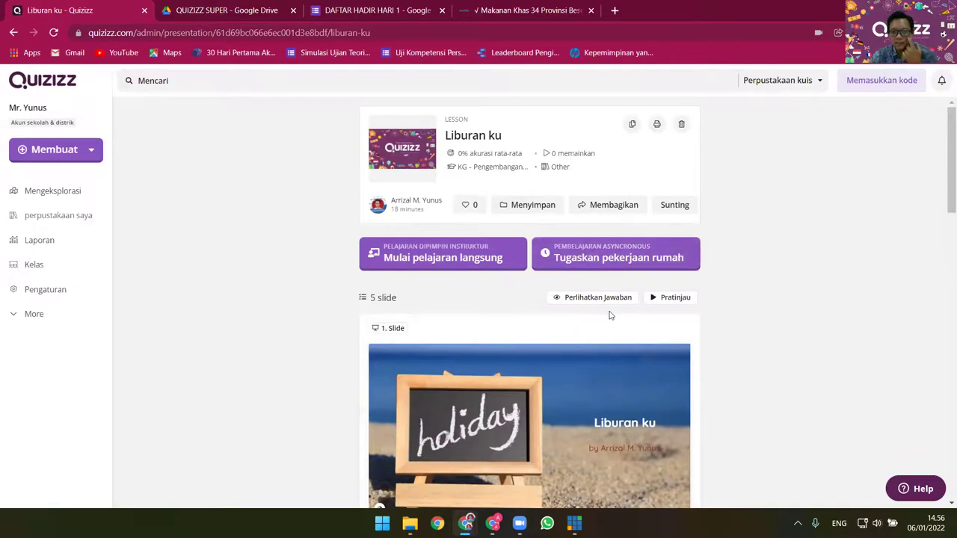
{"action": "scroll", "coordinate": [486, 269], "scroll_direction": "down", "scroll_amount": 1}
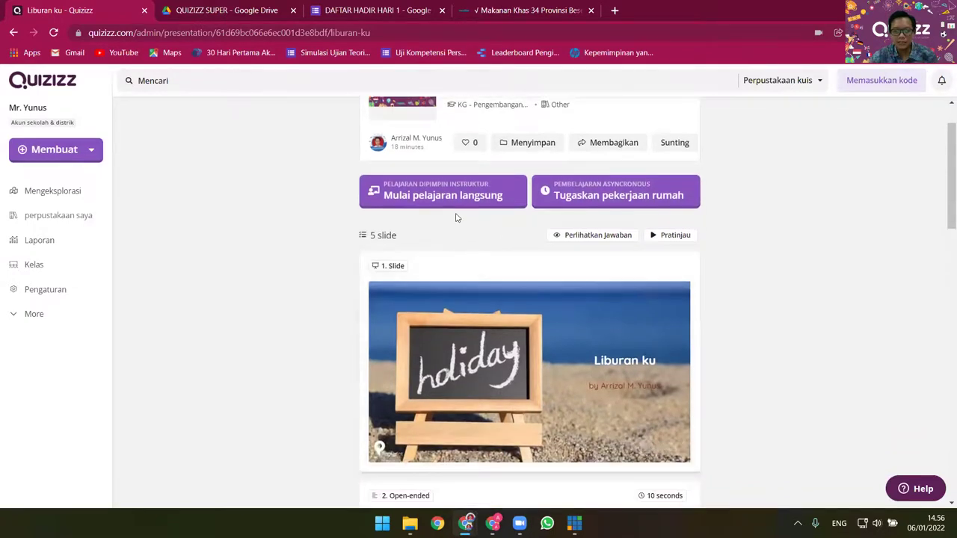
{"action": "scroll", "coordinate": [576, 329], "scroll_direction": "up", "scroll_amount": 1}
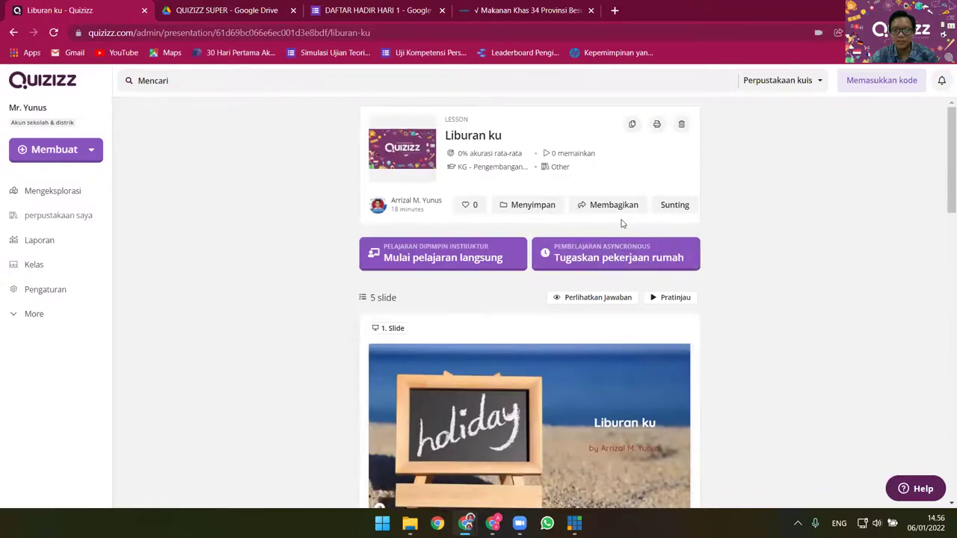
{"action": "left_click", "coordinate": [57, 216]}
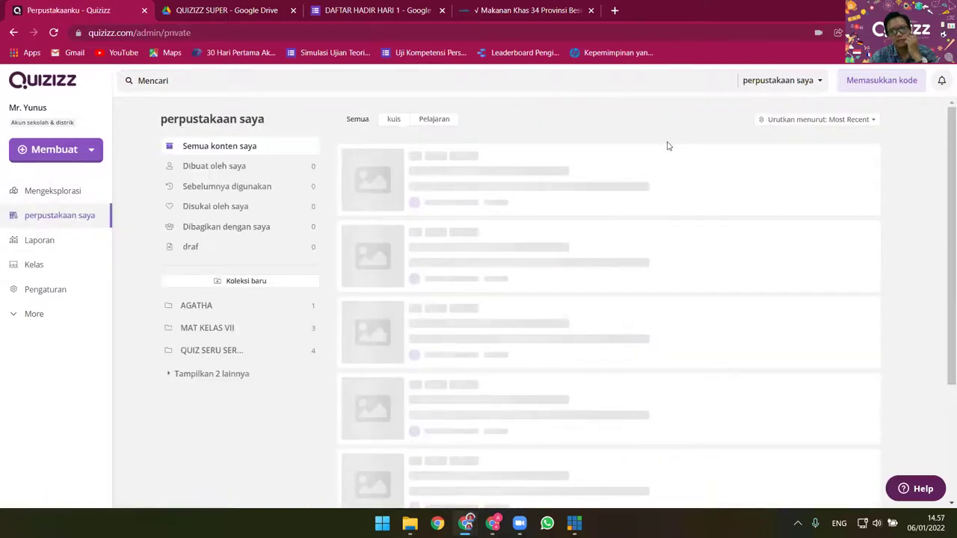
{"action": "left_click", "coordinate": [517, 171]}
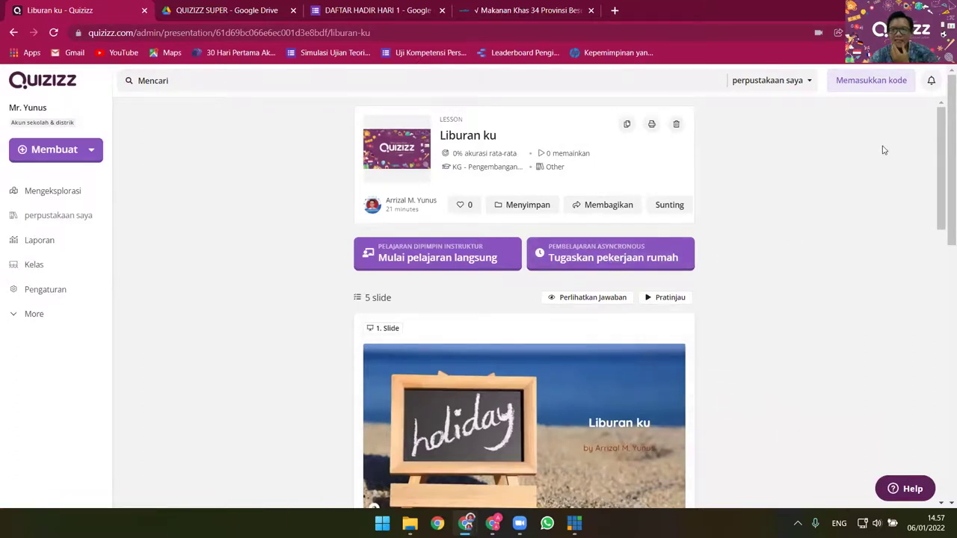
{"action": "scroll", "coordinate": [715, 305], "scroll_direction": "down", "scroll_amount": 3}
{"action": "scroll", "coordinate": [714, 304], "scroll_direction": "down", "scroll_amount": 8}
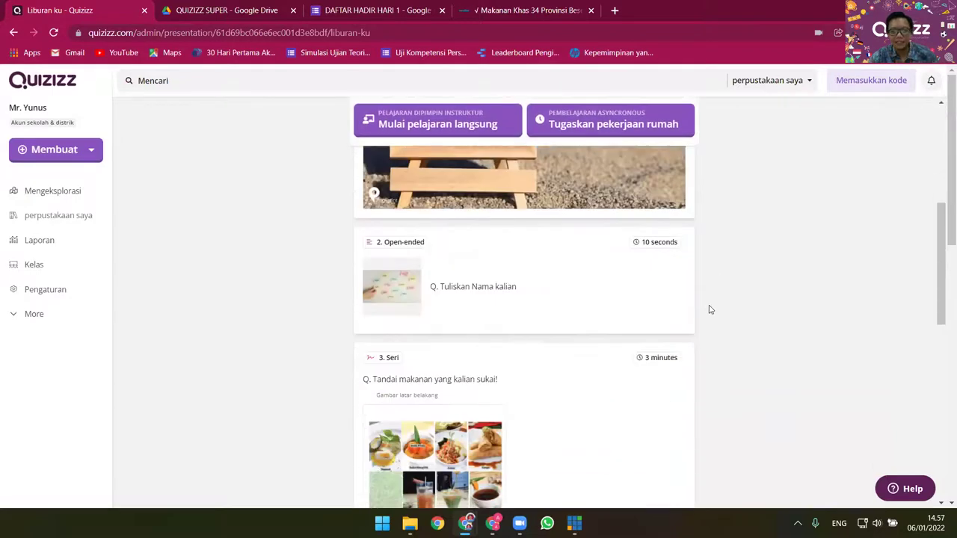
{"action": "scroll", "coordinate": [700, 331], "scroll_direction": "up", "scroll_amount": 12}
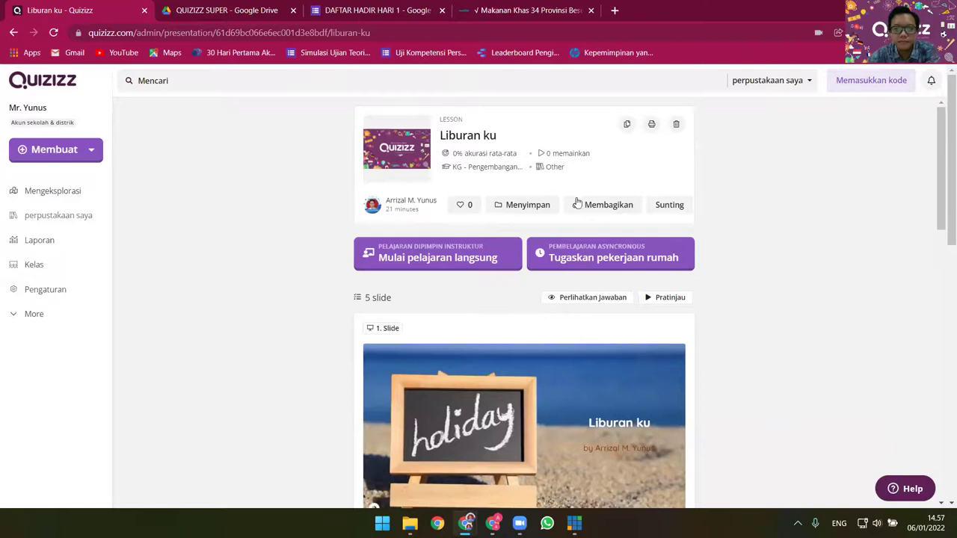
Open Liburan ku in the editor and search the Quizizz library for 'liburan' to add a slide
{"action": "left_click", "coordinate": [662, 206]}
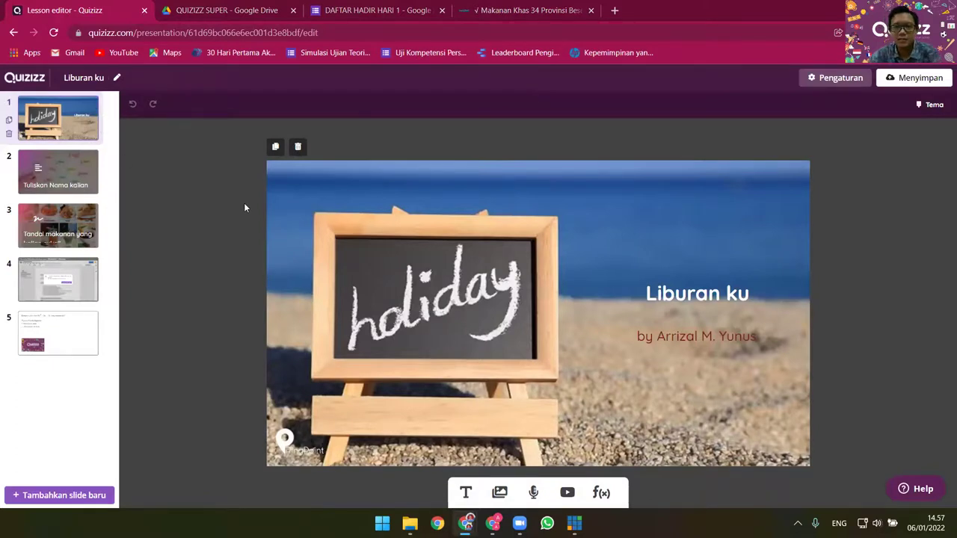
{"action": "left_click", "coordinate": [62, 494]}
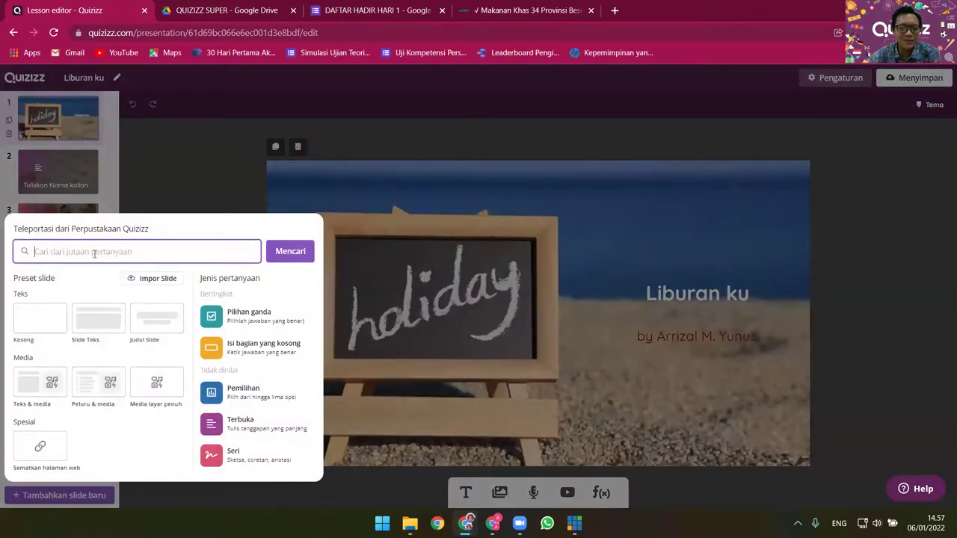
{"action": "left_click", "coordinate": [79, 252]}
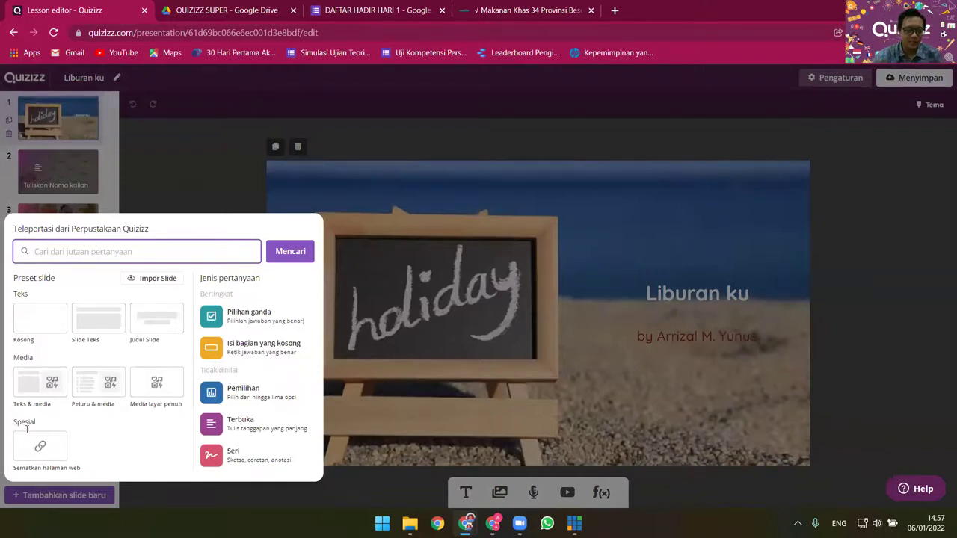
{"action": "left_click", "coordinate": [66, 494]}
{"action": "left_click", "coordinate": [67, 494]}
{"action": "type", "text": "liburan"}
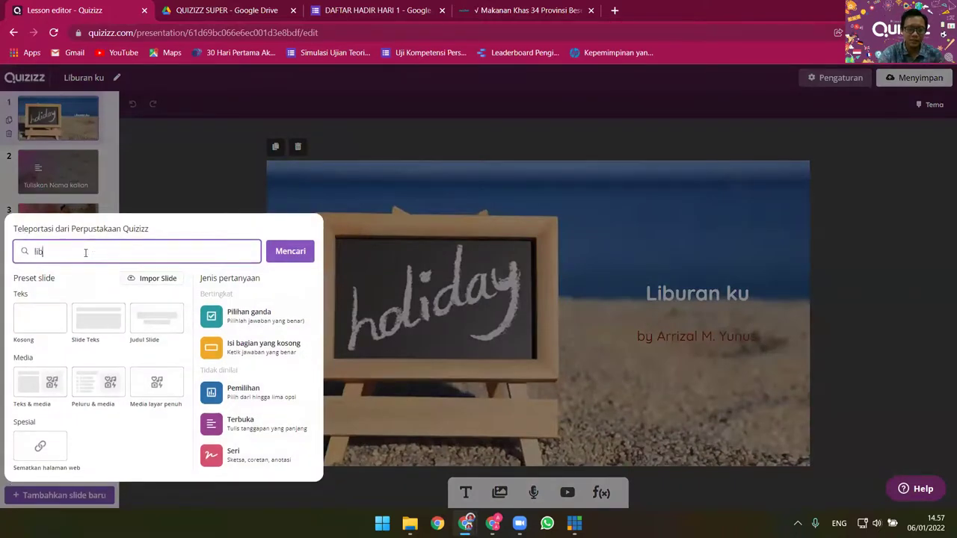
{"action": "left_click", "coordinate": [294, 255]}
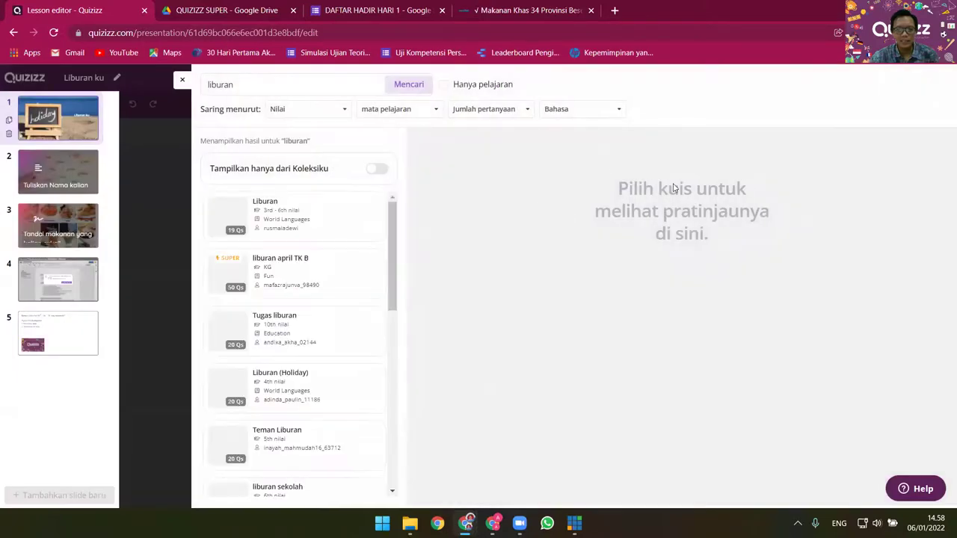
Preview the 'liburan april TK B' and 'Kopor liburan' results, then add the summer packing slide
{"action": "left_click", "coordinate": [322, 275]}
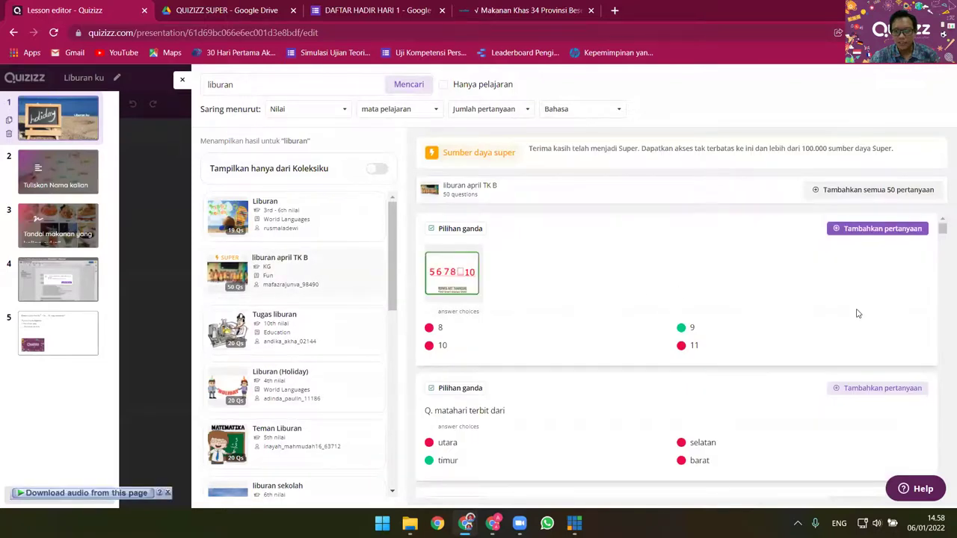
{"action": "scroll", "coordinate": [702, 290], "scroll_direction": "down", "scroll_amount": 4}
{"action": "scroll", "coordinate": [692, 292], "scroll_direction": "down", "scroll_amount": 5}
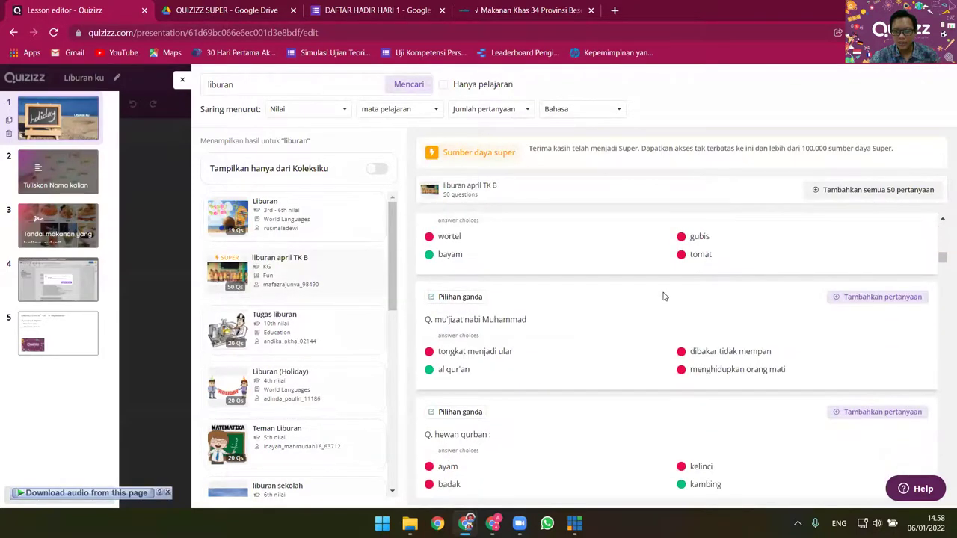
{"action": "scroll", "coordinate": [572, 377], "scroll_direction": "down", "scroll_amount": 5}
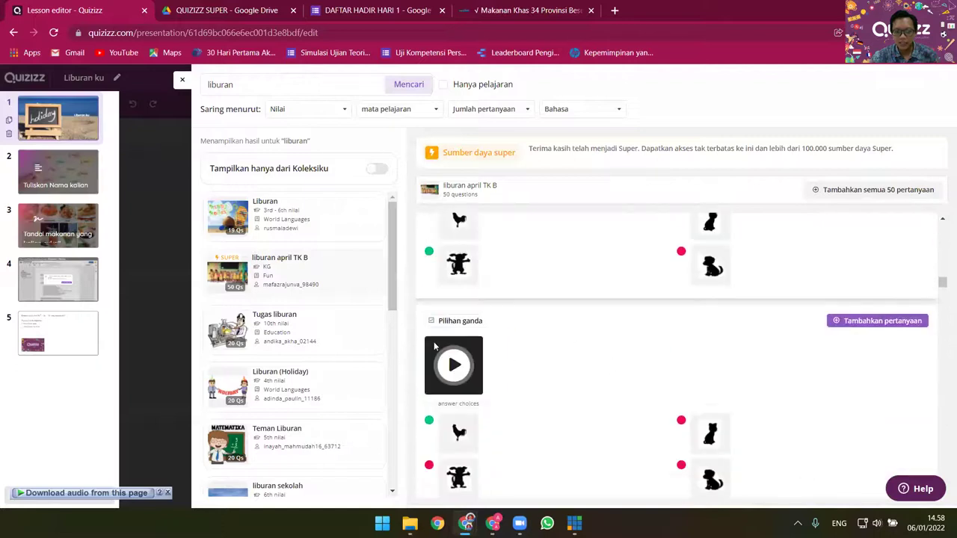
{"action": "scroll", "coordinate": [331, 342], "scroll_direction": "down", "scroll_amount": 2}
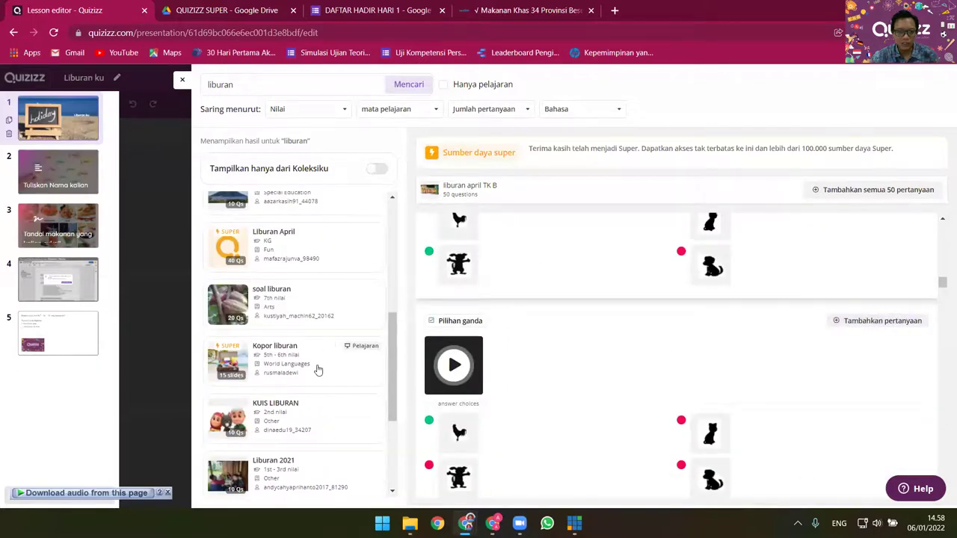
{"action": "left_click", "coordinate": [357, 360]}
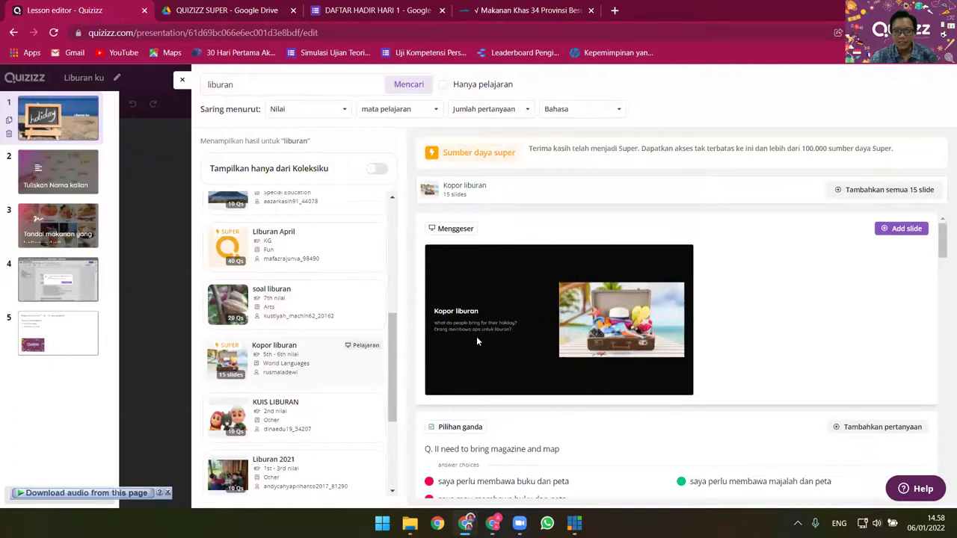
{"action": "scroll", "coordinate": [596, 348], "scroll_direction": "down", "scroll_amount": 3}
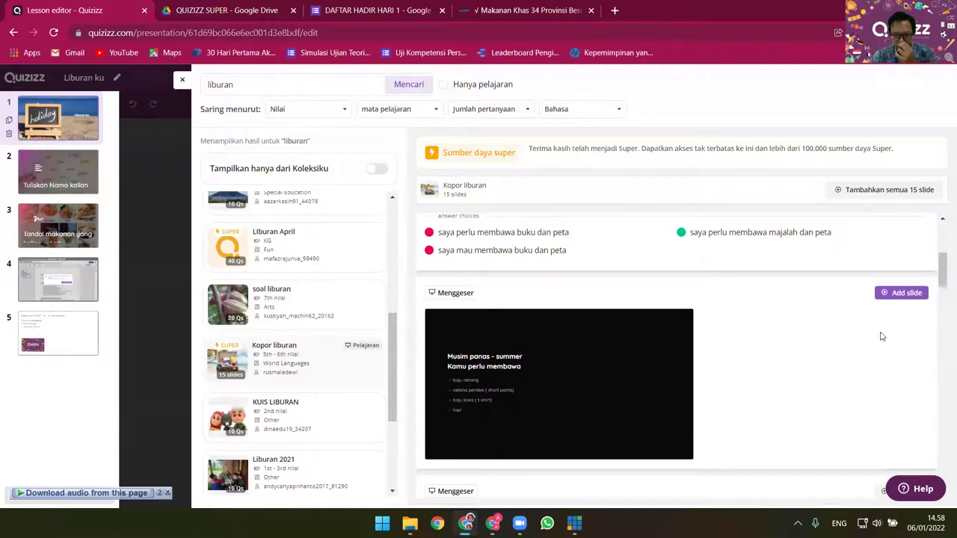
{"action": "left_click", "coordinate": [901, 294]}
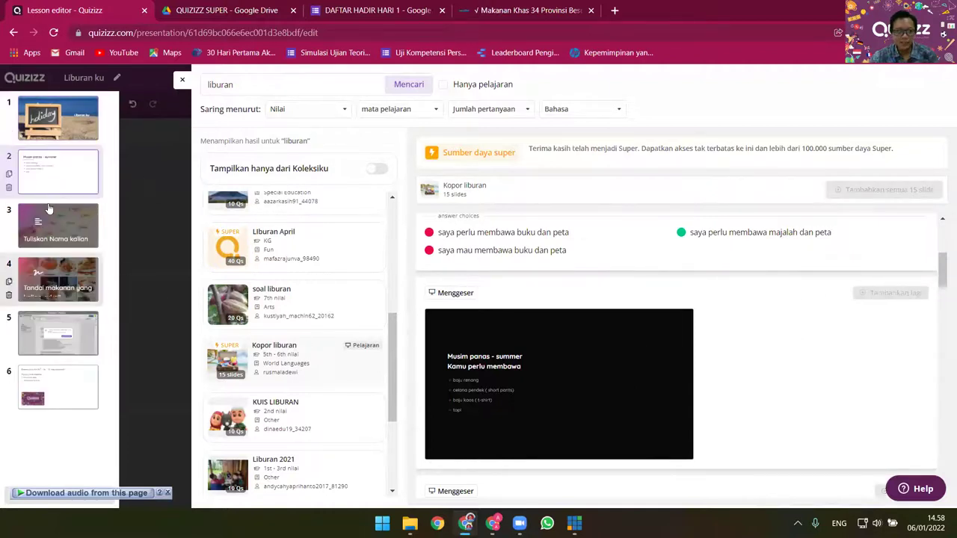
Add the 'Apa lagi ? What else?' slide to the lesson and close the library search
{"action": "scroll", "coordinate": [612, 376], "scroll_direction": "down", "scroll_amount": 1}
{"action": "scroll", "coordinate": [612, 378], "scroll_direction": "down", "scroll_amount": 2}
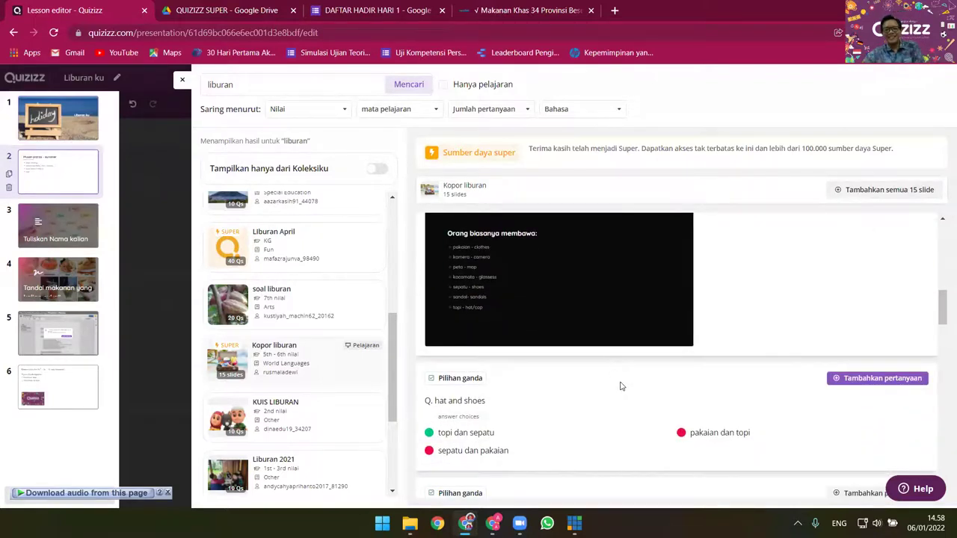
{"action": "scroll", "coordinate": [632, 344], "scroll_direction": "down", "scroll_amount": 3}
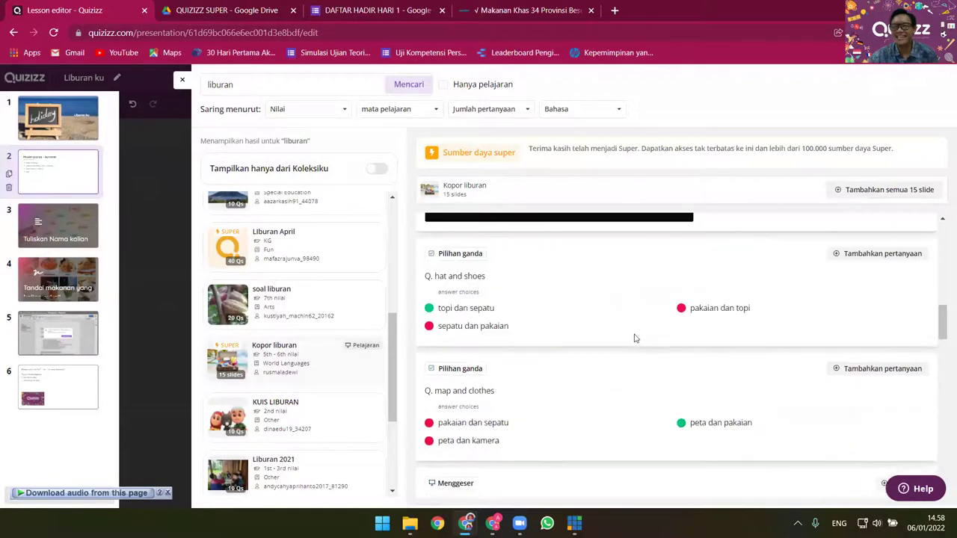
{"action": "scroll", "coordinate": [636, 351], "scroll_direction": "down", "scroll_amount": 3}
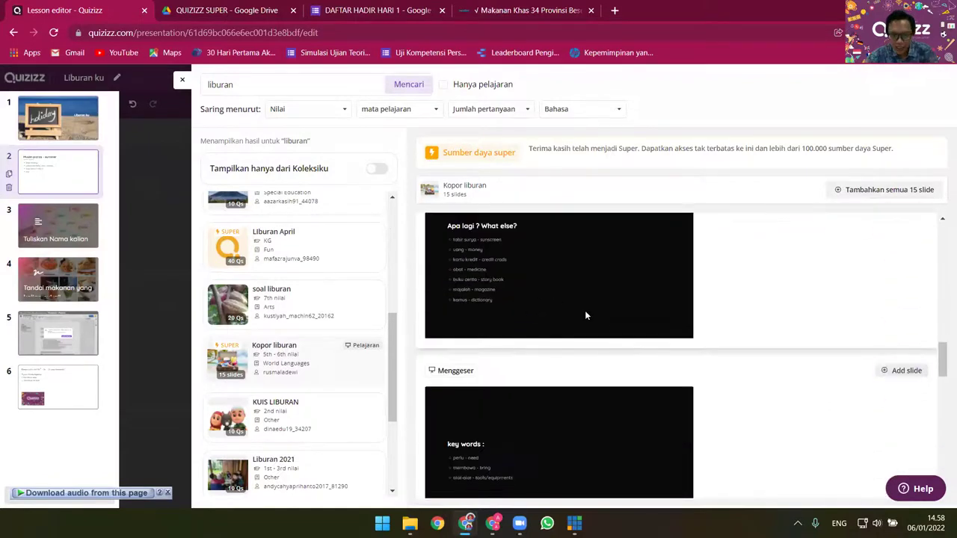
{"action": "scroll", "coordinate": [610, 328], "scroll_direction": "up", "scroll_amount": 1}
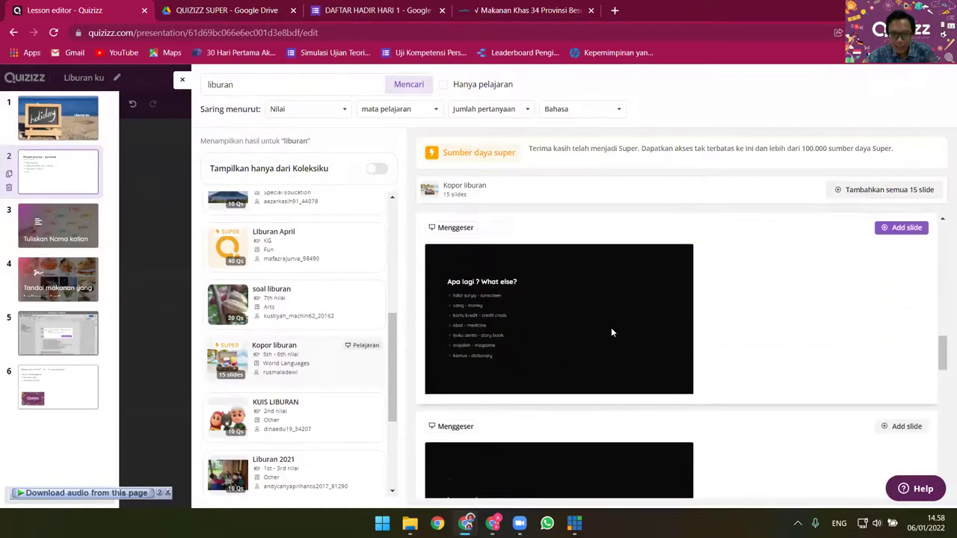
{"action": "left_click", "coordinate": [907, 234]}
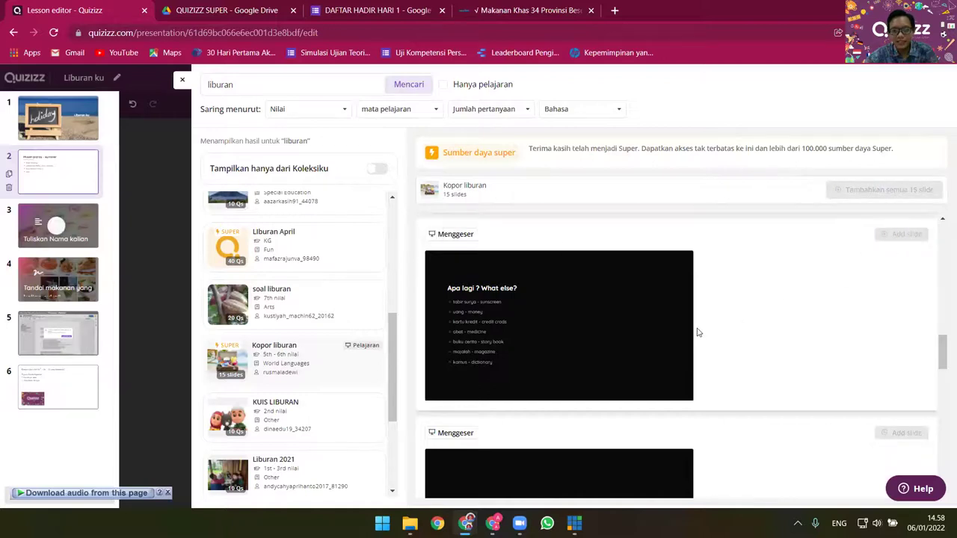
{"action": "scroll", "coordinate": [698, 333], "scroll_direction": "down", "scroll_amount": 10}
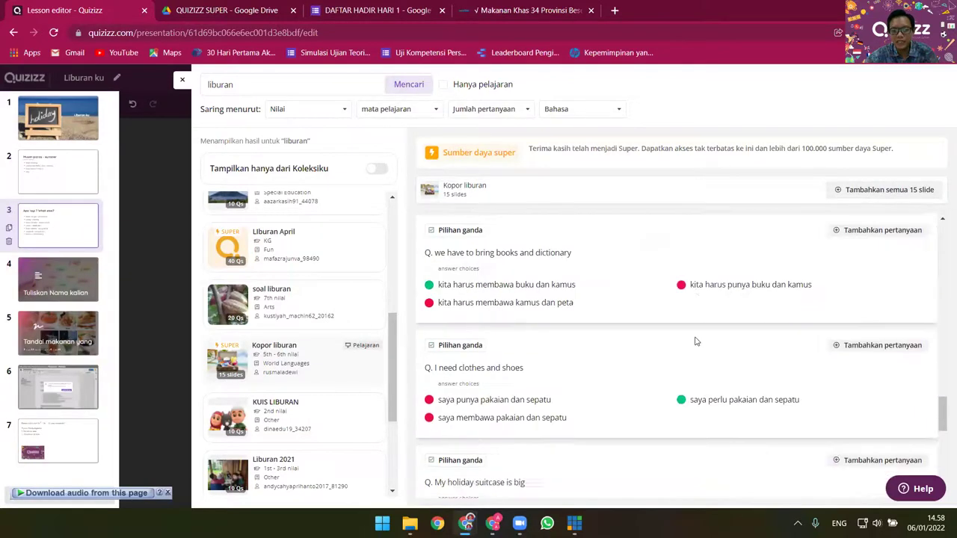
{"action": "scroll", "coordinate": [695, 341], "scroll_direction": "down", "scroll_amount": 2}
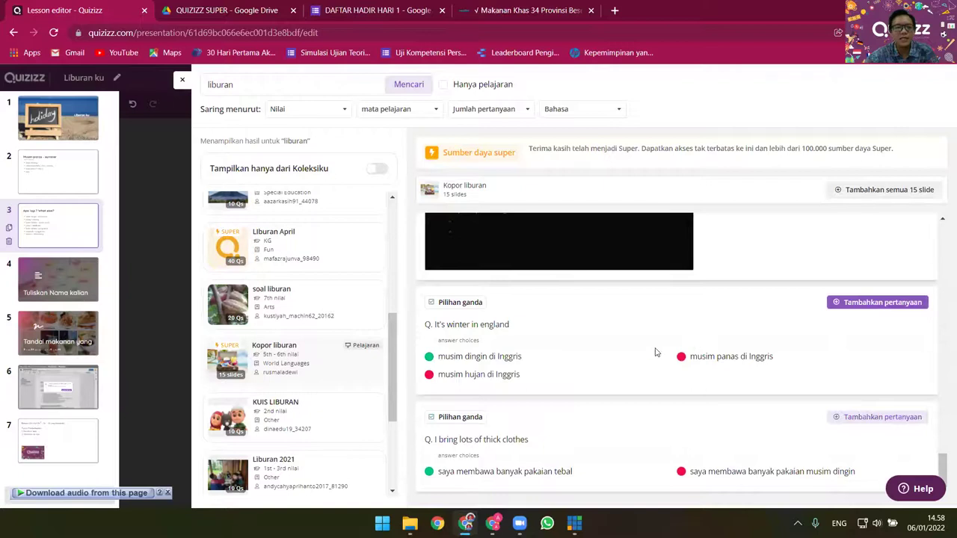
{"action": "scroll", "coordinate": [313, 373], "scroll_direction": "down", "scroll_amount": 1}
{"action": "scroll", "coordinate": [306, 370], "scroll_direction": "down", "scroll_amount": 3}
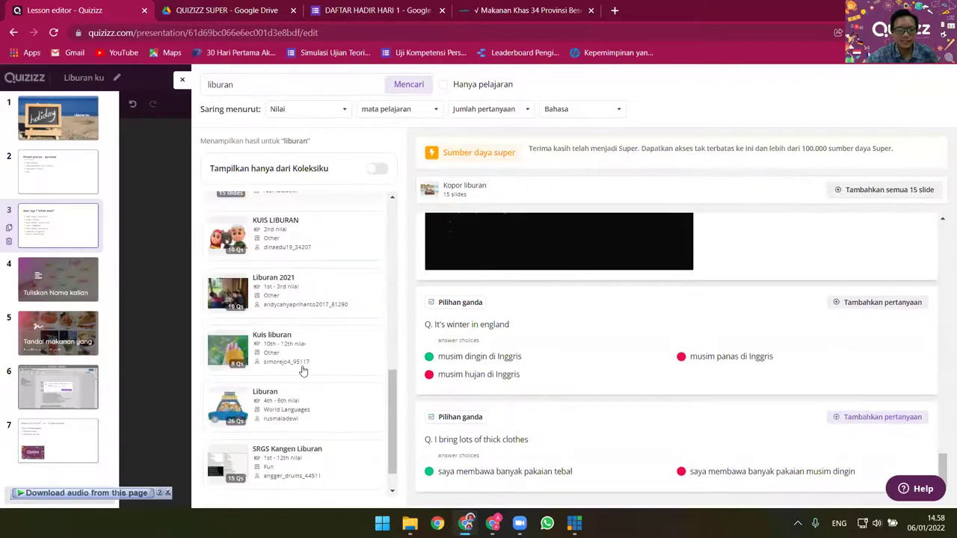
{"action": "scroll", "coordinate": [301, 388], "scroll_direction": "down", "scroll_amount": 1}
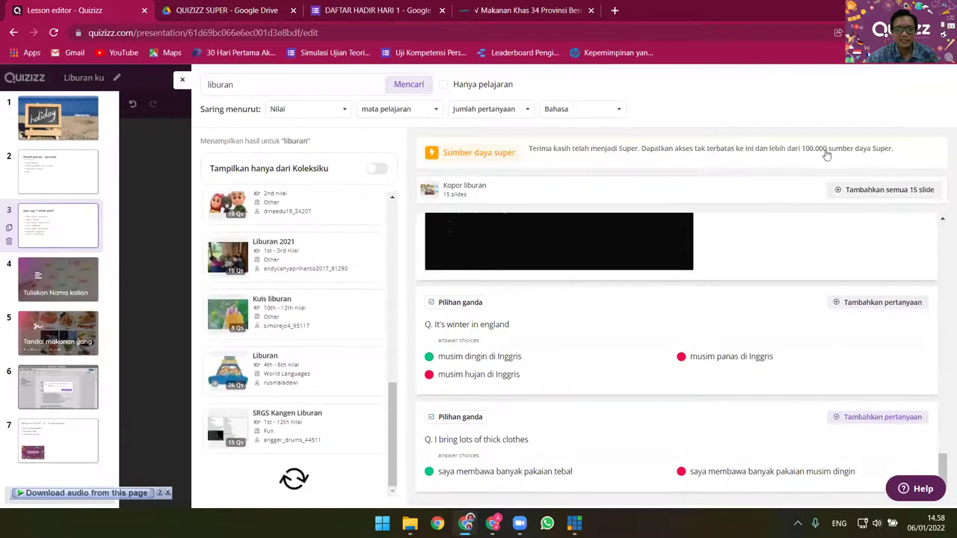
{"action": "left_click", "coordinate": [181, 79]}
Compare slide 2 'Musim panas - summer' with slide 3 'Apa lagi ? What else?', then save the lesson
{"action": "left_click", "coordinate": [65, 185]}
{"action": "left_click", "coordinate": [62, 234]}
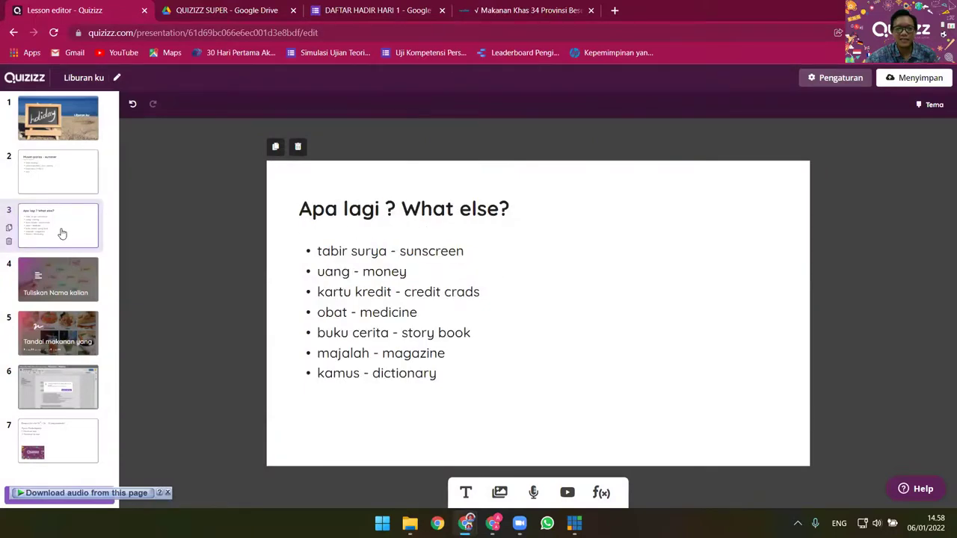
{"action": "left_click", "coordinate": [86, 179]}
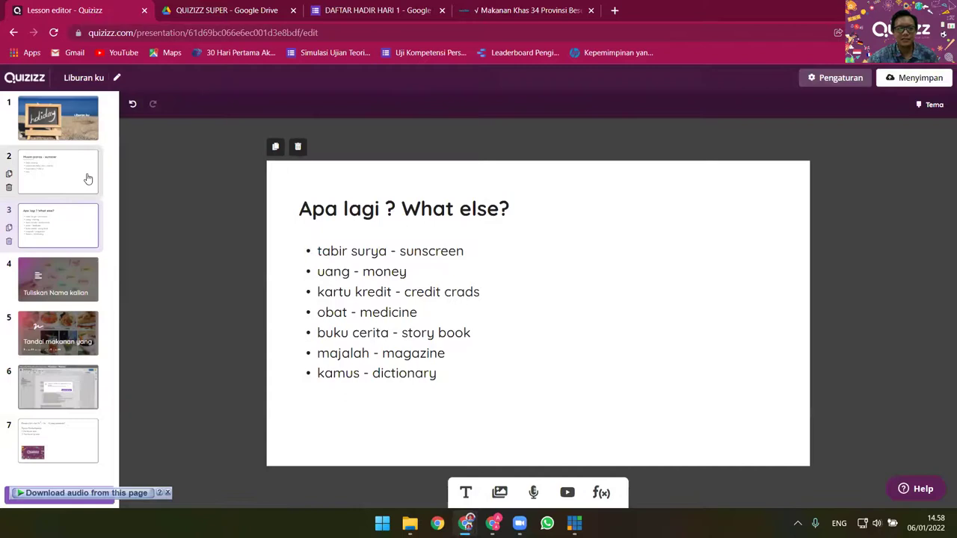
{"action": "left_click", "coordinate": [79, 229]}
{"action": "left_click", "coordinate": [79, 186]}
{"action": "left_click", "coordinate": [80, 223]}
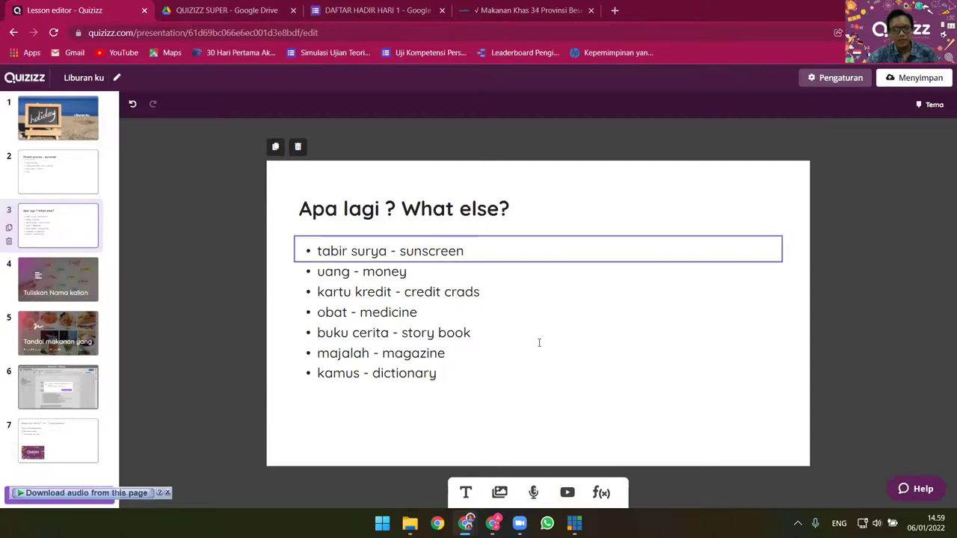
{"action": "left_click", "coordinate": [920, 83]}
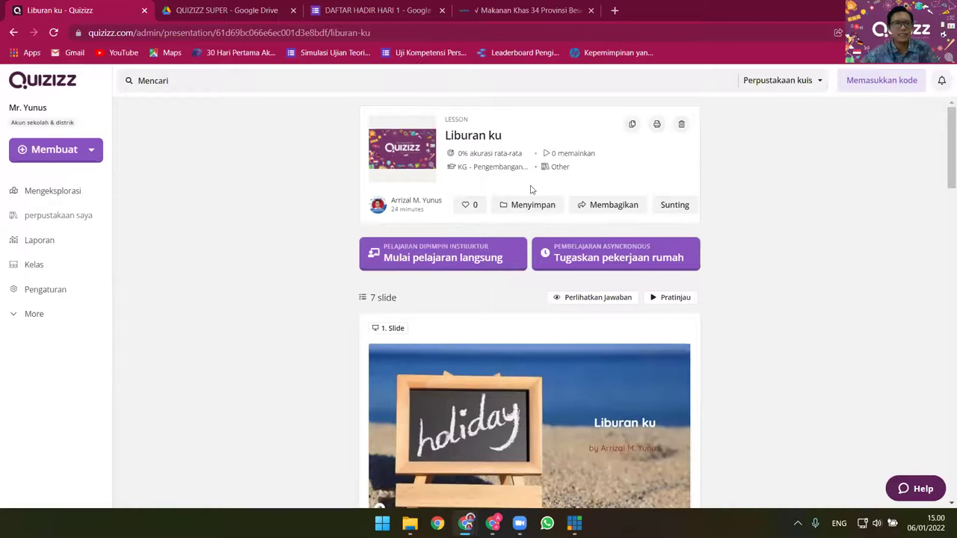
Go to the Mengeksplorasi page from the left sidebar
{"action": "left_click", "coordinate": [71, 193]}
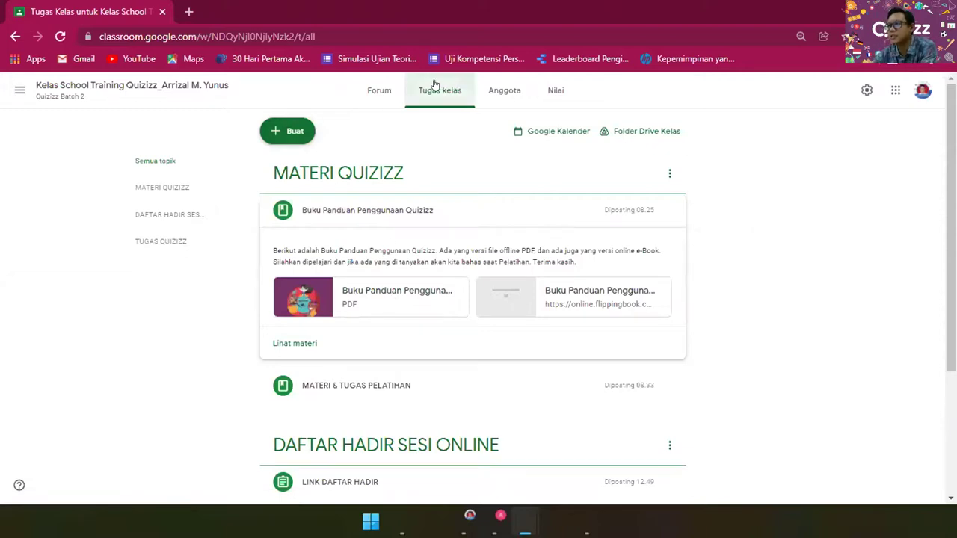
Open the class's Forum stream, then its Anggota members list
{"action": "left_click", "coordinate": [160, 86]}
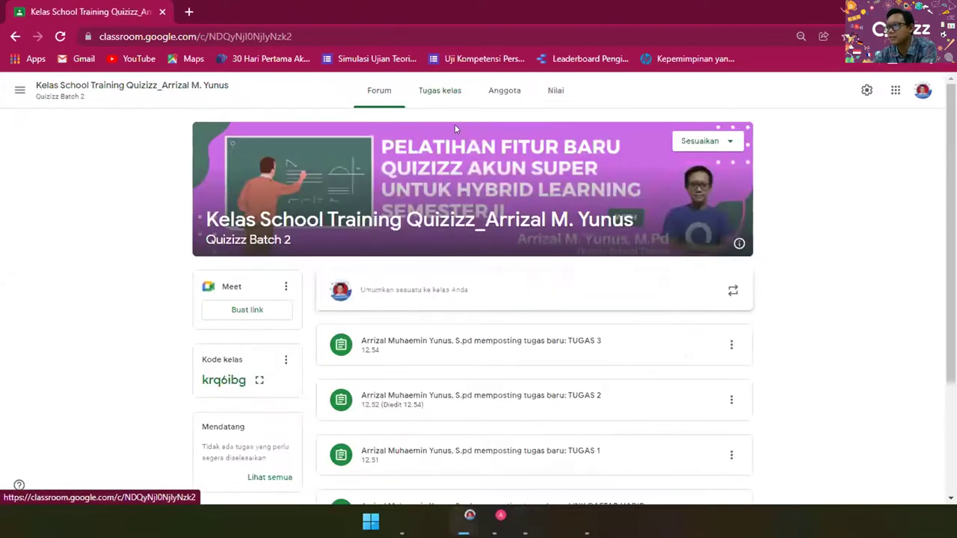
{"action": "left_click", "coordinate": [507, 90]}
Reload the class, go to Tugas kelas, and open the Buku Panduan Penggunaan Quizizz PDF
{"action": "left_click", "coordinate": [61, 36]}
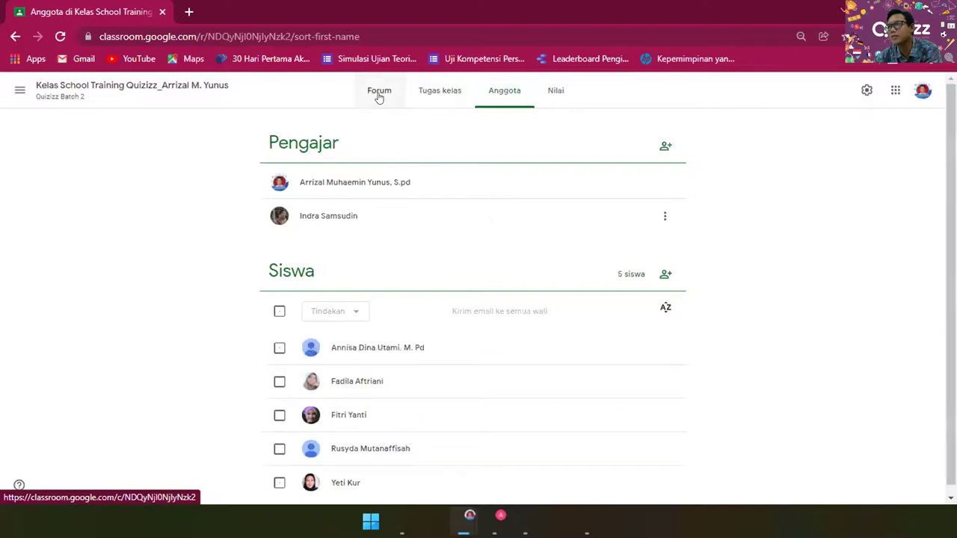
{"action": "left_click", "coordinate": [418, 95]}
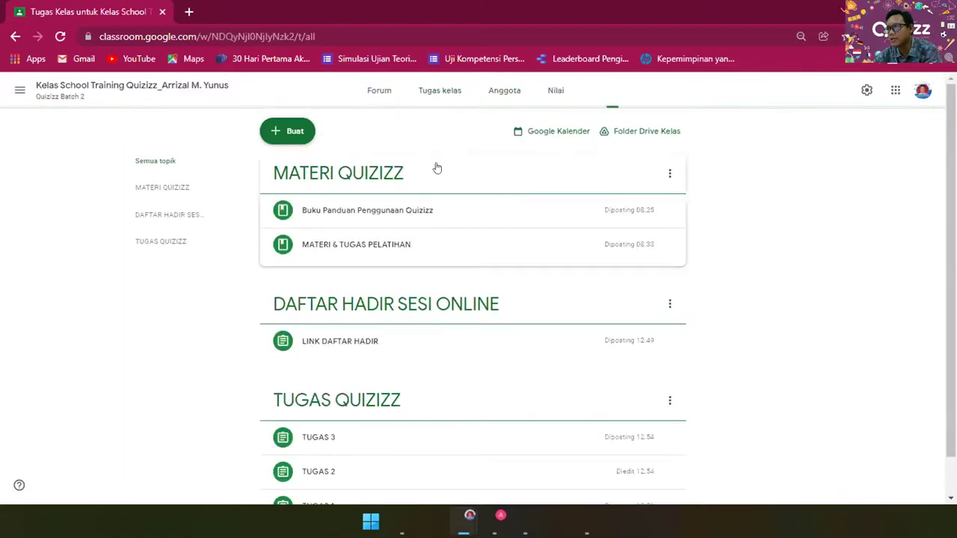
{"action": "left_click", "coordinate": [366, 214]}
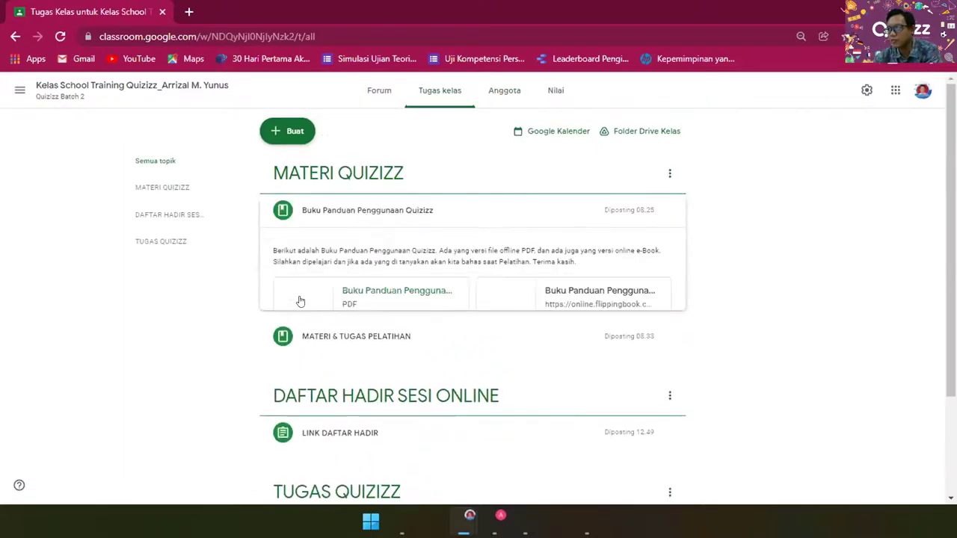
{"action": "left_click", "coordinate": [292, 341]}
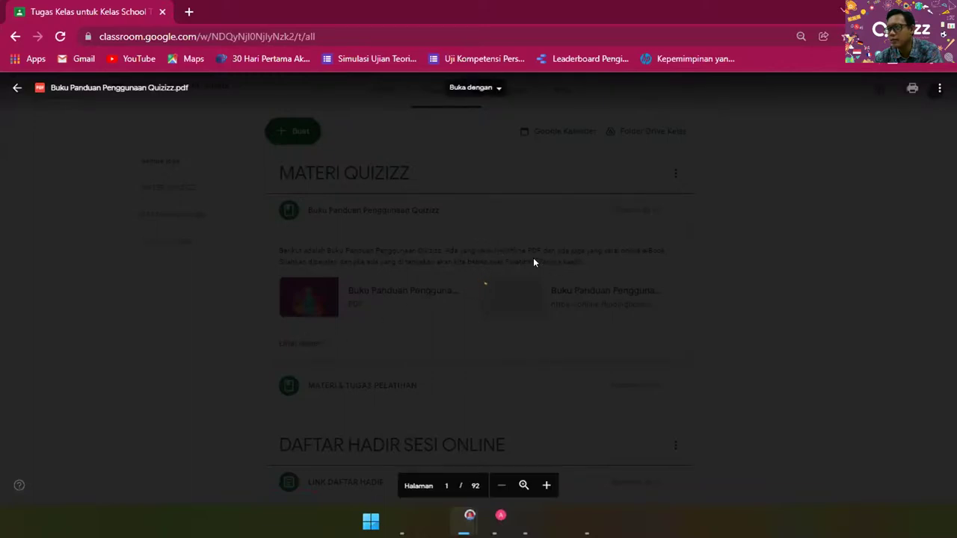
Scroll through the guide PDF, close it, and open the FlippingBook e-book version
{"action": "scroll", "coordinate": [526, 299], "scroll_direction": "down", "scroll_amount": 15}
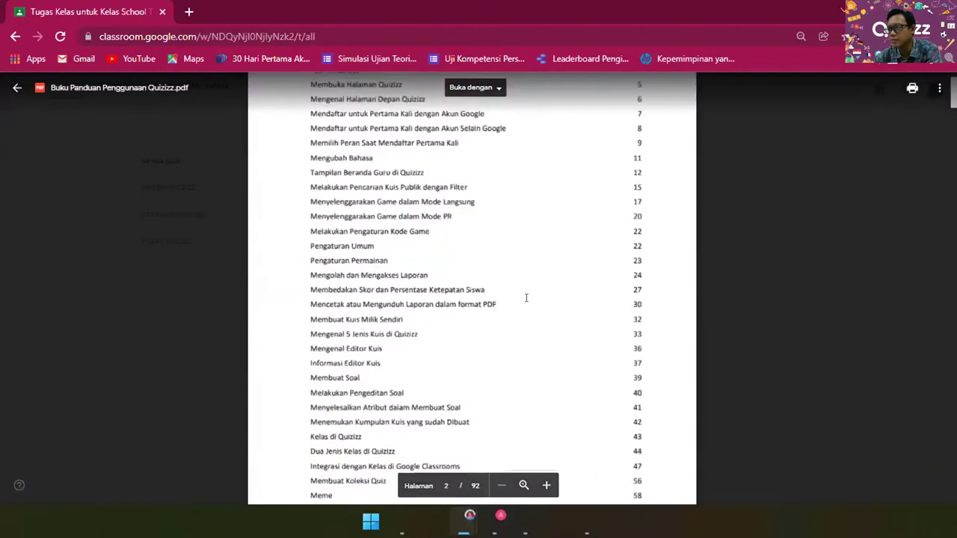
{"action": "scroll", "coordinate": [526, 299], "scroll_direction": "down", "scroll_amount": 15}
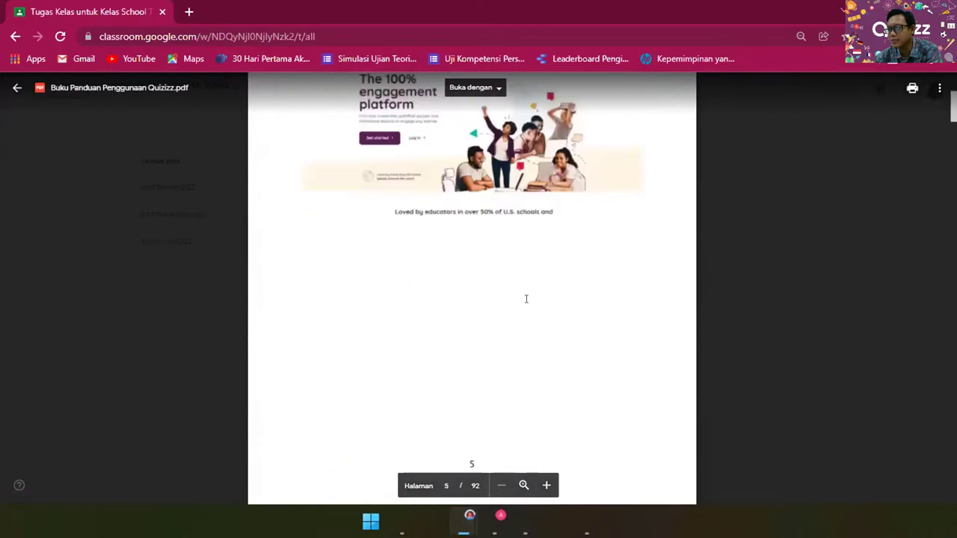
{"action": "scroll", "coordinate": [526, 299], "scroll_direction": "down", "scroll_amount": 15}
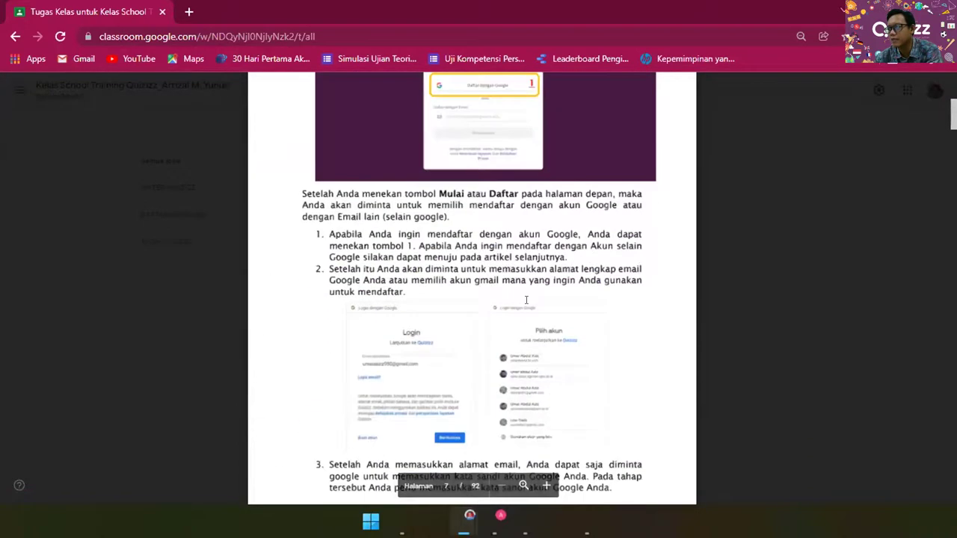
{"action": "scroll", "coordinate": [526, 300], "scroll_direction": "down", "scroll_amount": 3}
{"action": "scroll", "coordinate": [525, 300], "scroll_direction": "down", "scroll_amount": 10}
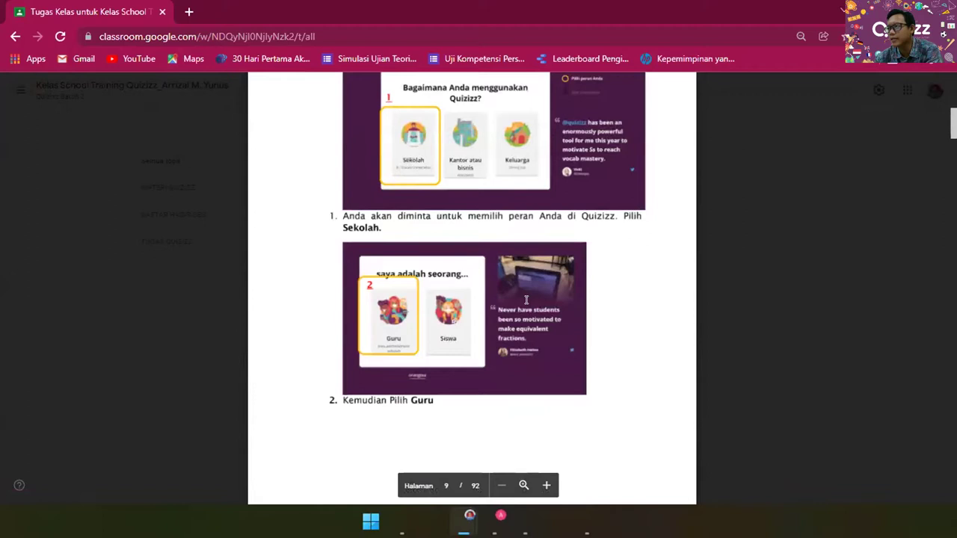
{"action": "scroll", "coordinate": [659, 278], "scroll_direction": "down", "scroll_amount": 2}
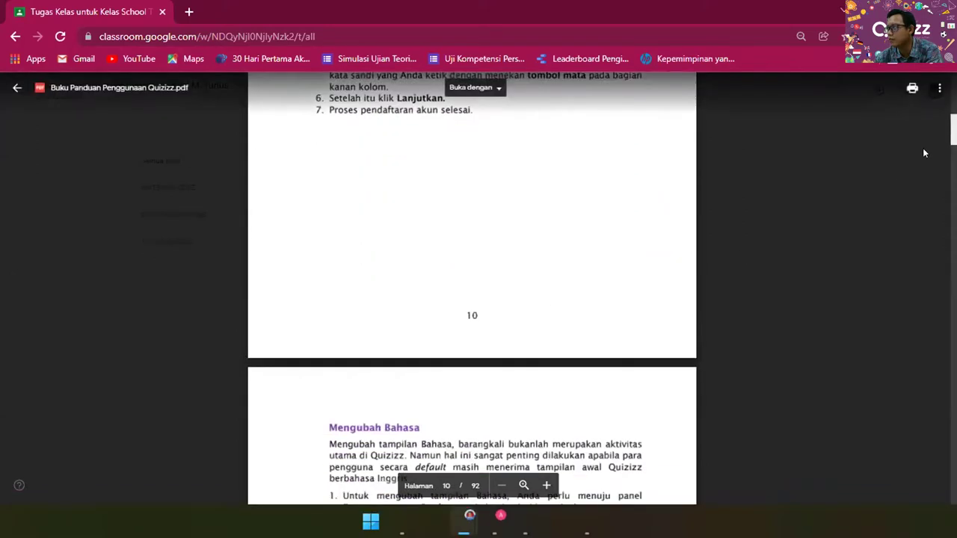
{"action": "scroll", "coordinate": [658, 278], "scroll_direction": "down", "scroll_amount": 20}
{"action": "scroll", "coordinate": [641, 405], "scroll_direction": "down", "scroll_amount": 20}
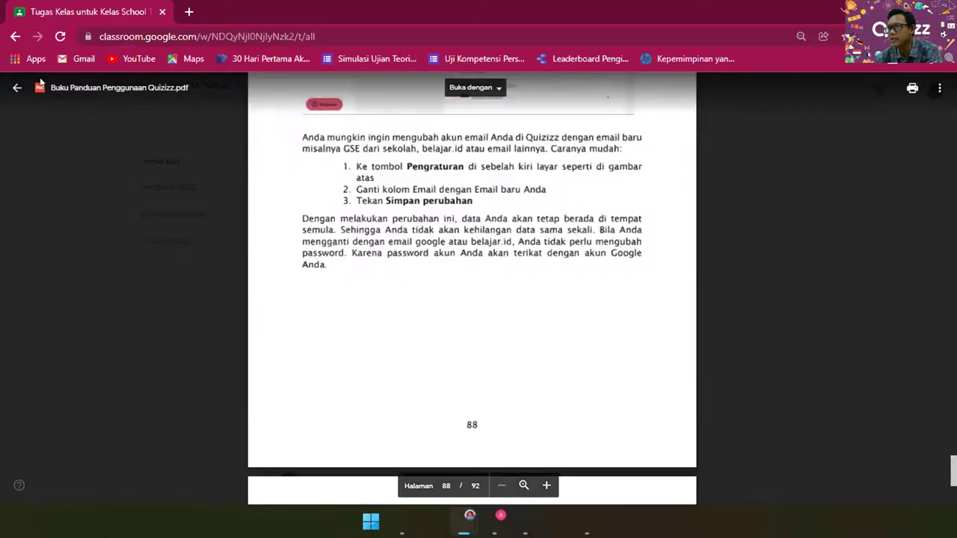
{"action": "left_click", "coordinate": [16, 87]}
{"action": "left_click", "coordinate": [577, 299]}
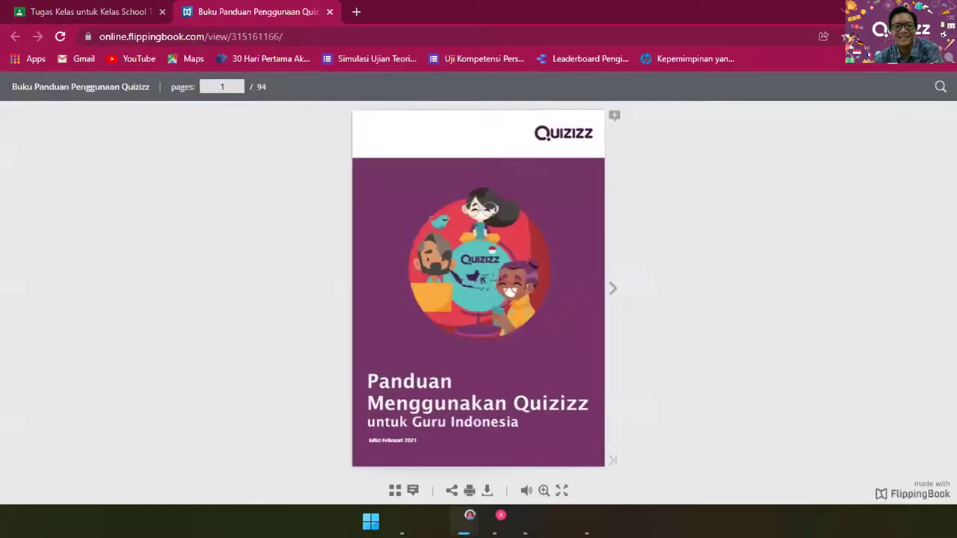
Back in Google Classroom, collapse the guide material and expand the LINK DAFTAR HADIR assignment
{"action": "left_click", "coordinate": [127, 10]}
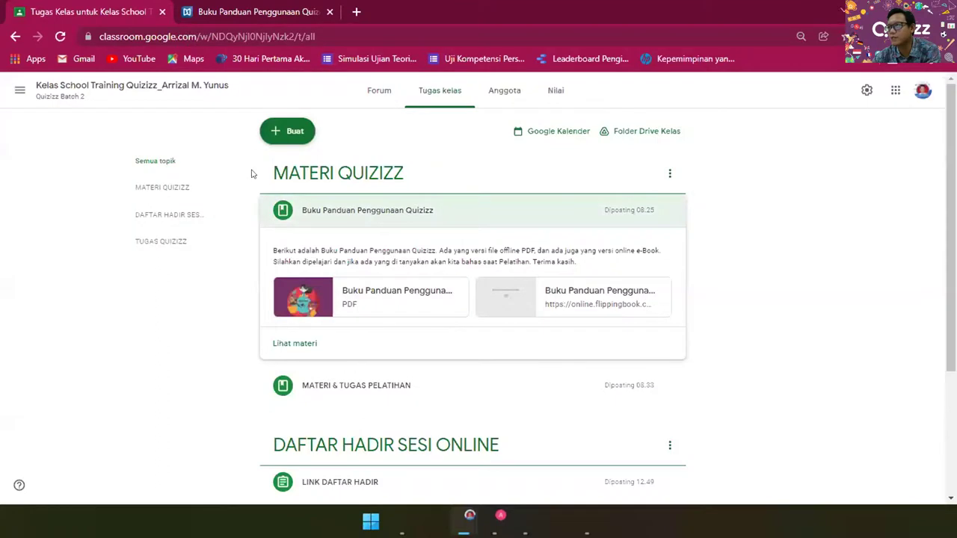
{"action": "left_click", "coordinate": [338, 210]}
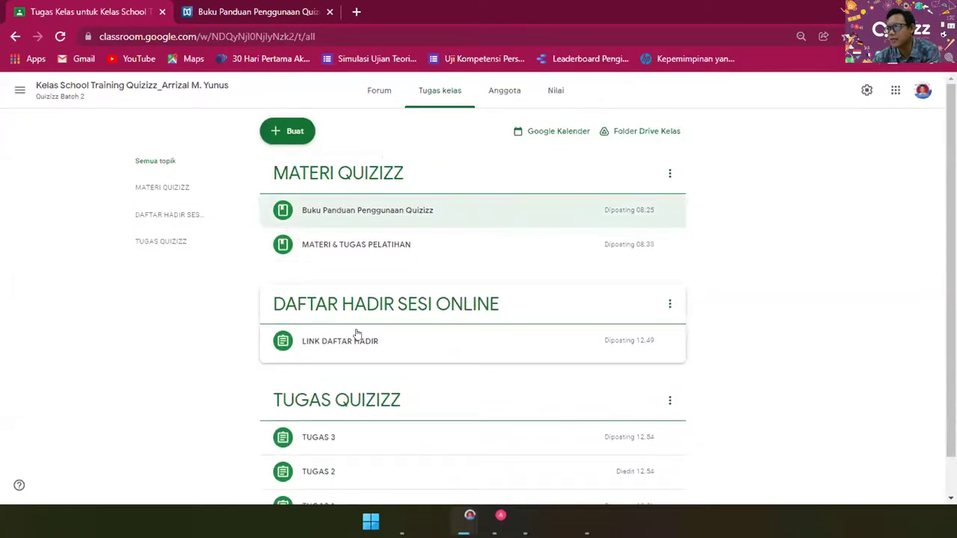
{"action": "scroll", "coordinate": [343, 344], "scroll_direction": "down", "scroll_amount": 1}
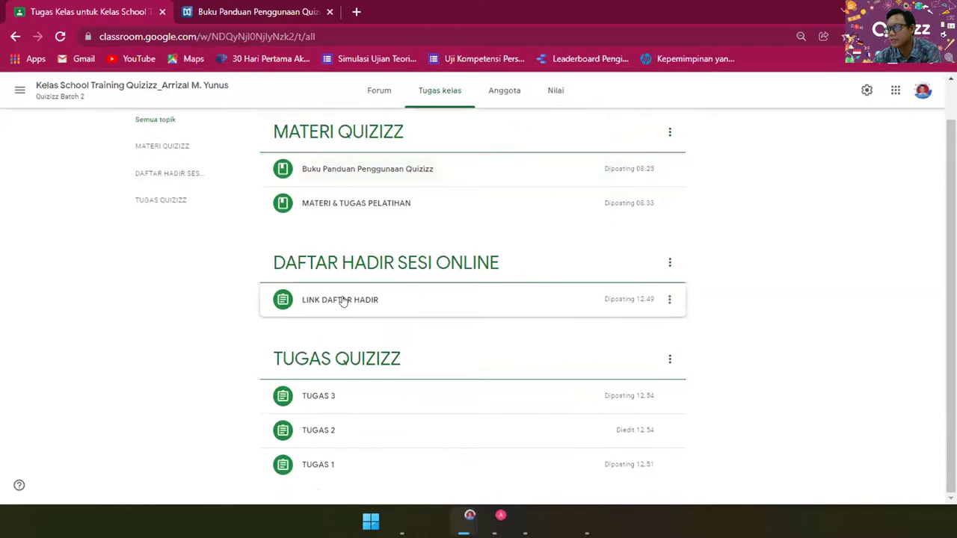
{"action": "left_click", "coordinate": [341, 302]}
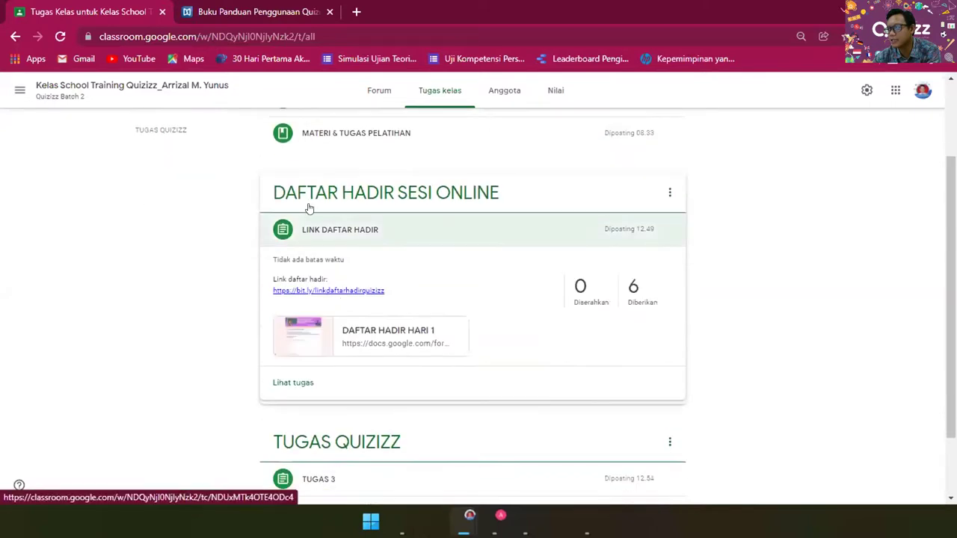
{"action": "scroll", "coordinate": [219, 289], "scroll_direction": "down", "scroll_amount": 2}
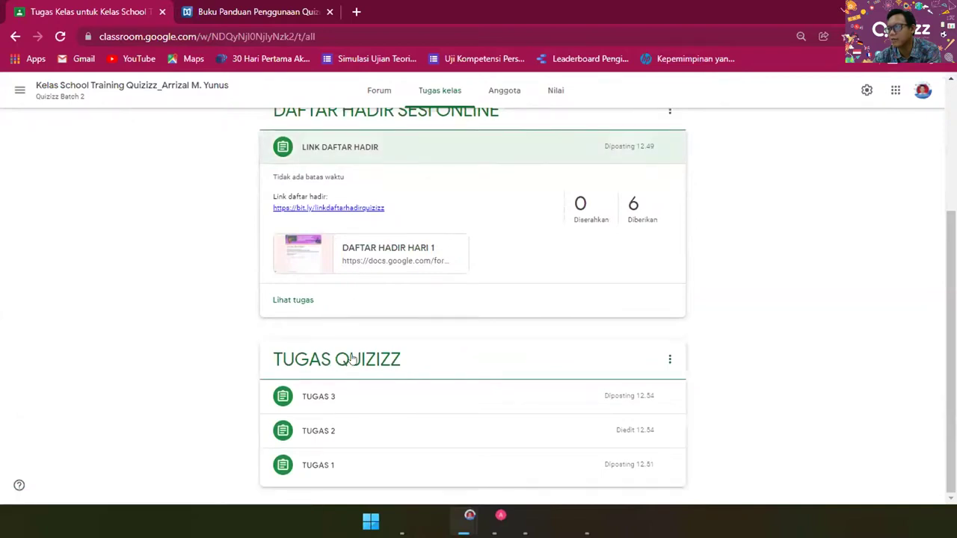
Reorder TUGAS 1 and TUGAS 2 in TUGAS QUIZIZZ and expand the MATERI & TUGAS PELATIHAN post
{"action": "left_click_drag", "start_coordinate": [329, 464], "coordinate": [331, 411]}
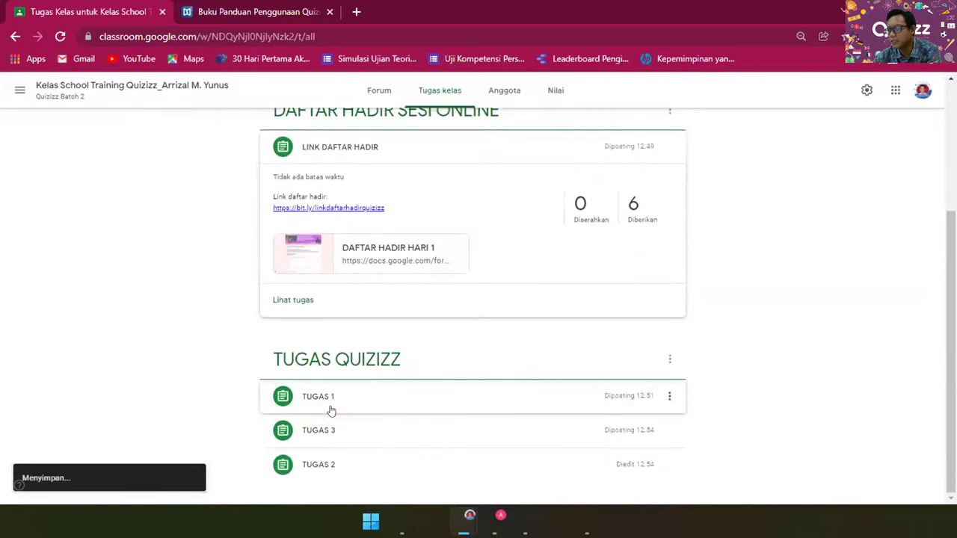
{"action": "left_click_drag", "start_coordinate": [321, 463], "coordinate": [322, 414]}
{"action": "left_click", "coordinate": [372, 253]}
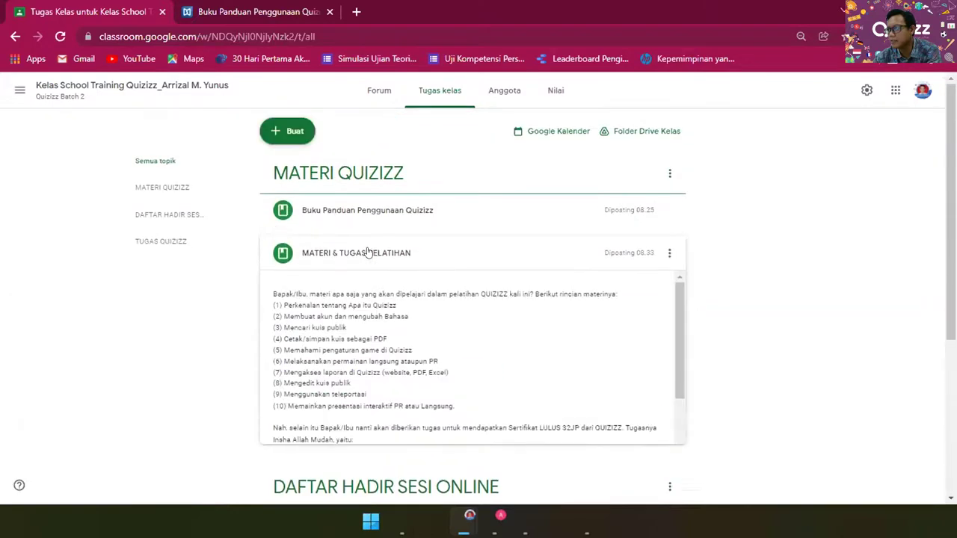
{"action": "scroll", "coordinate": [318, 447], "scroll_direction": "down", "scroll_amount": 3}
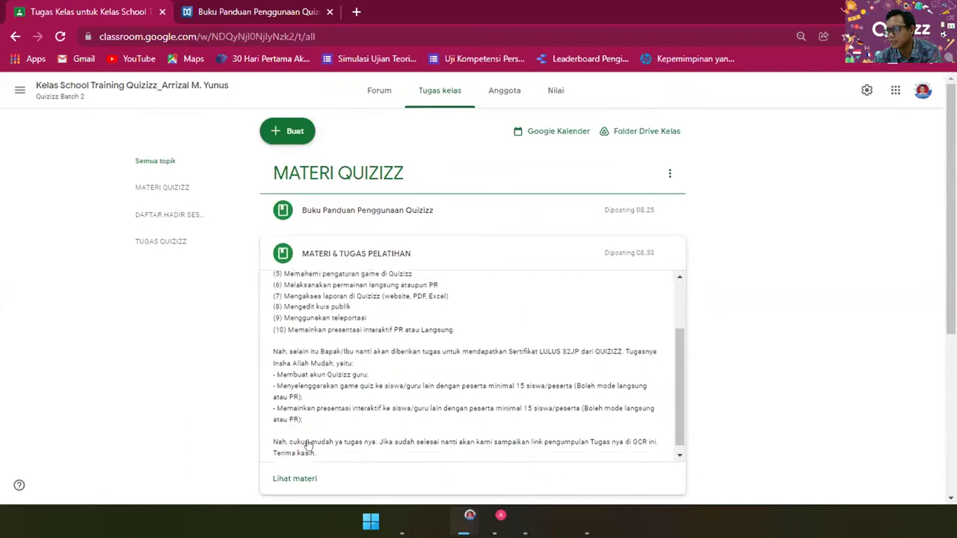
Open the MATERI & TUGAS PELATIHAN post zoomed in, highlight its quiz-hosting task, then show the Quizizz library
{"action": "left_click", "coordinate": [295, 477]}
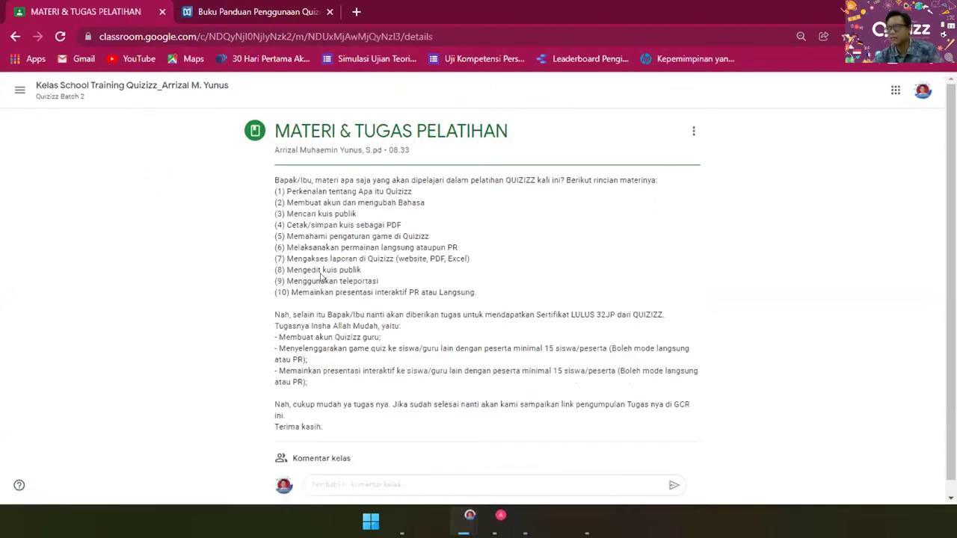
{"action": "key", "text": "ctrl+plus"}
{"action": "scroll", "coordinate": [317, 319], "scroll_direction": "down", "scroll_amount": 1}
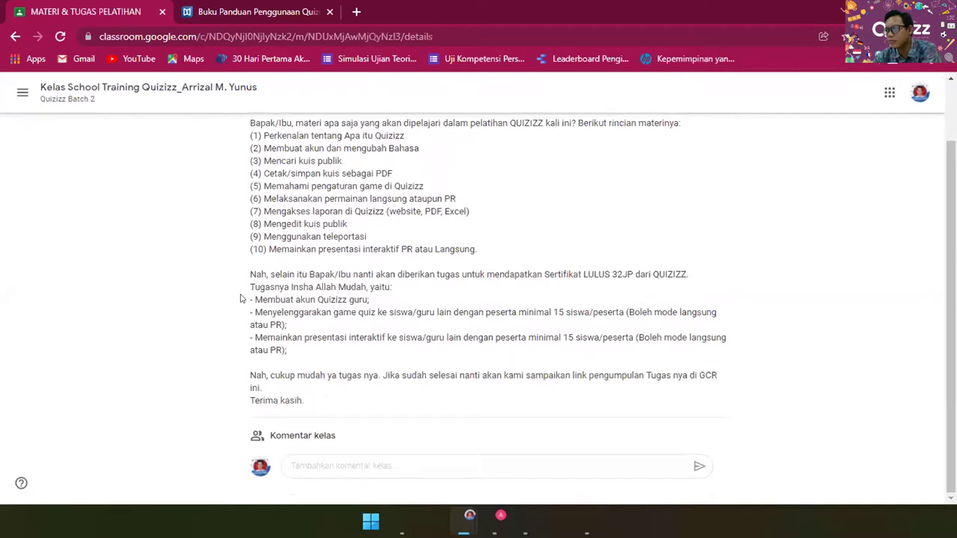
{"action": "left_click_drag", "start_coordinate": [249, 299], "coordinate": [371, 307]}
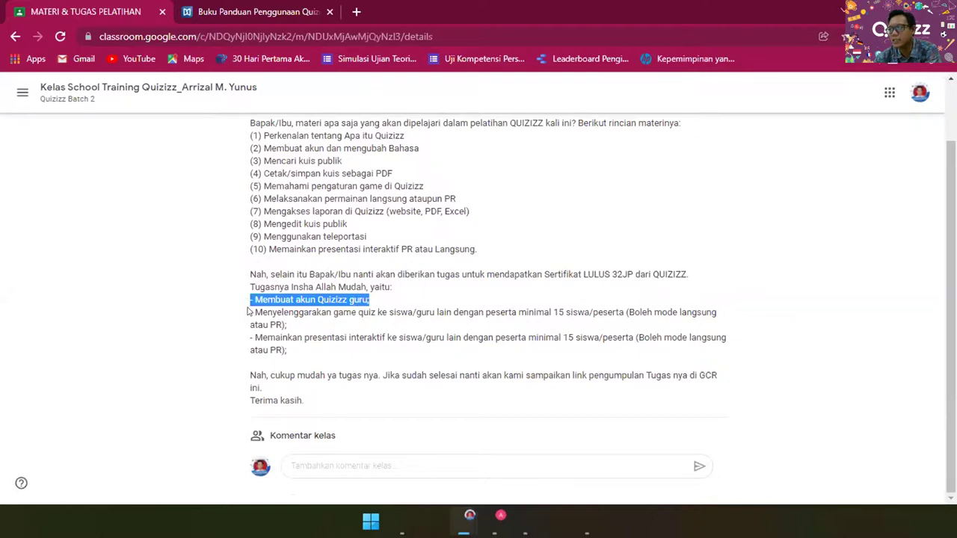
{"action": "left_click_drag", "start_coordinate": [250, 312], "coordinate": [454, 325]}
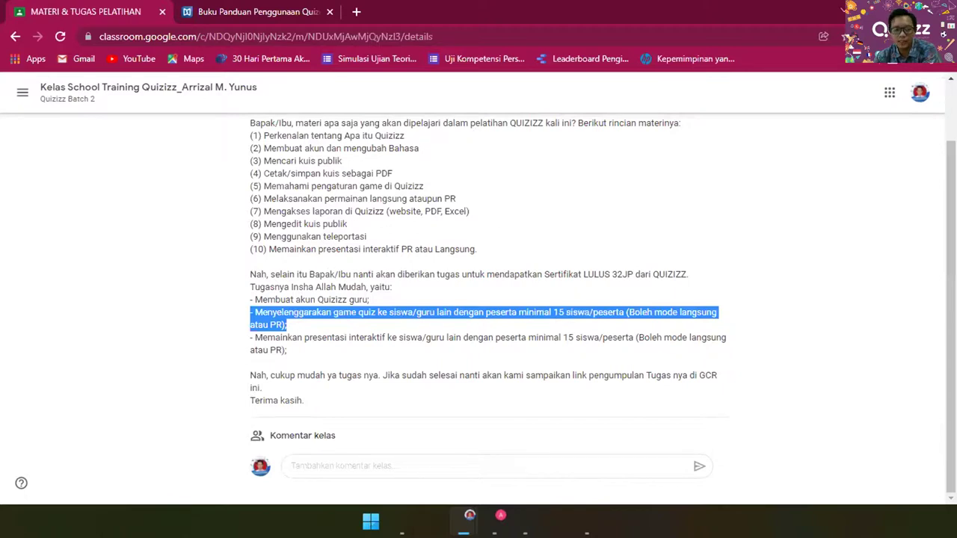
{"action": "key", "text": "alt+Tab"}
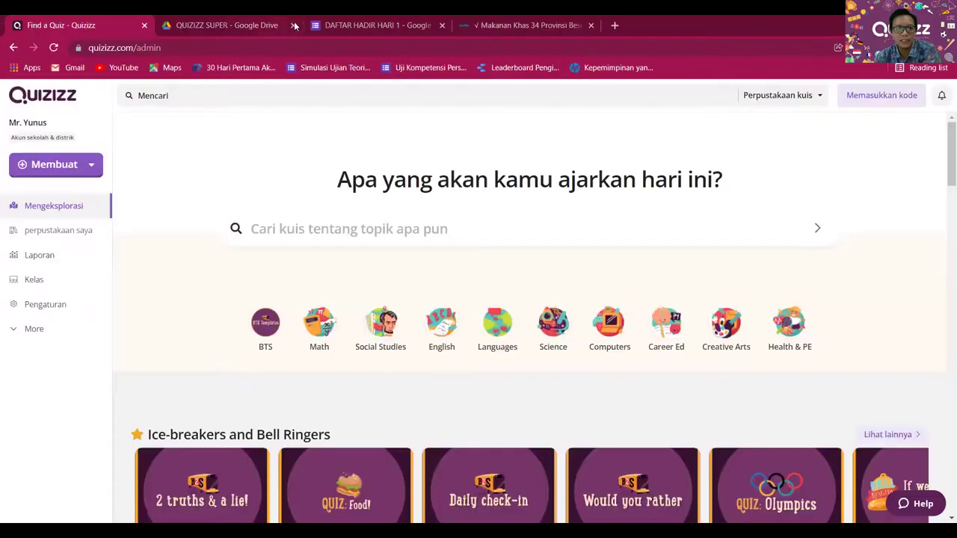
{"action": "left_click", "coordinate": [58, 233]}
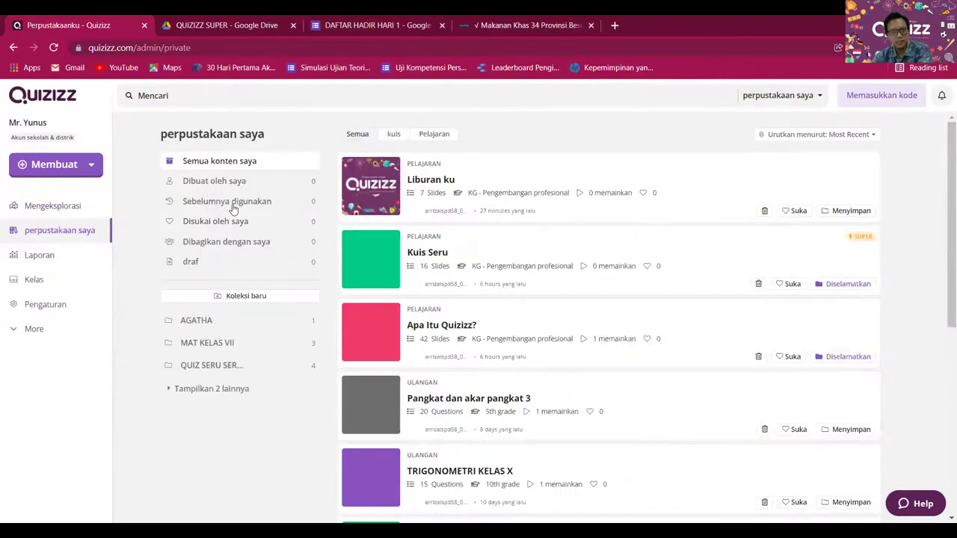
Open Kuis Seru and start assigning it as homework
{"action": "left_click", "coordinate": [539, 249]}
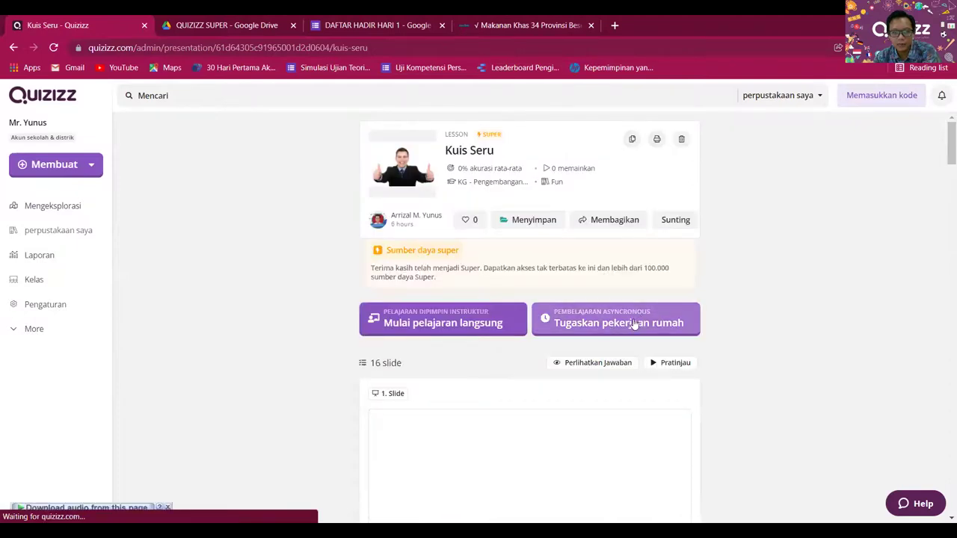
{"action": "left_click", "coordinate": [636, 325]}
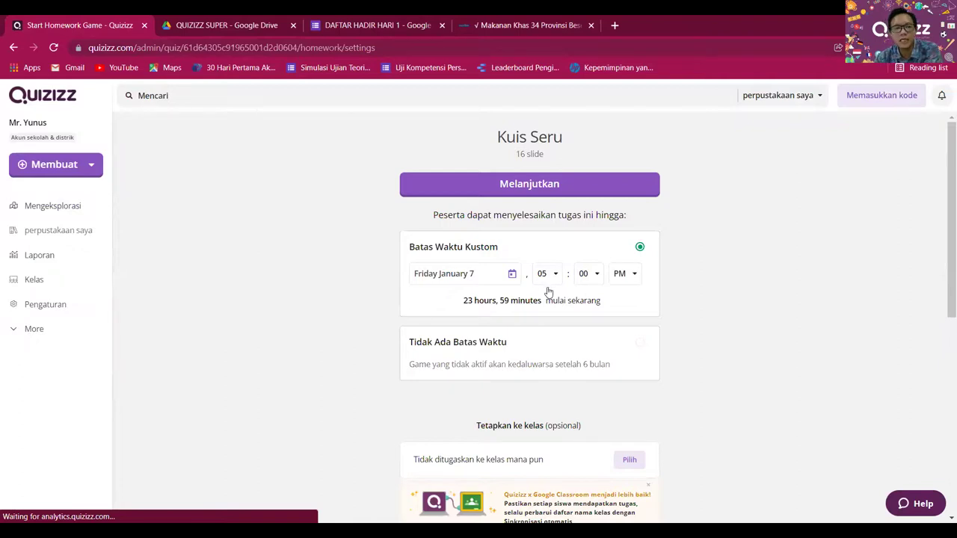
{"action": "left_click", "coordinate": [506, 277]}
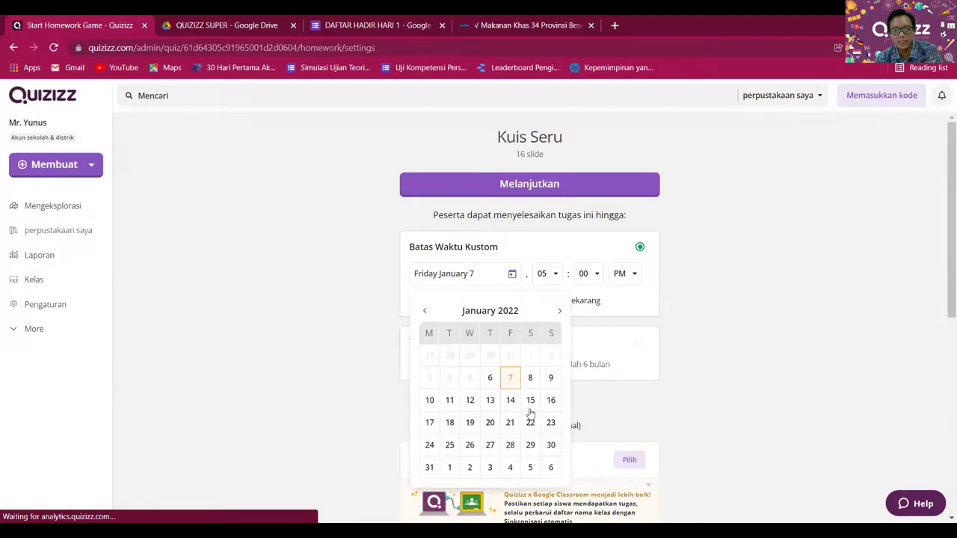
Browse the deadline calendar, keep Friday January 7, and review the timer, leaderboard and music settings
{"action": "scroll", "coordinate": [538, 431], "scroll_direction": "down", "scroll_amount": 1}
{"action": "left_click", "coordinate": [559, 248]}
{"action": "left_click", "coordinate": [559, 248]}
{"action": "left_click", "coordinate": [425, 250]}
{"action": "left_click", "coordinate": [729, 276]}
{"action": "left_click", "coordinate": [495, 216]}
{"action": "left_click", "coordinate": [862, 267]}
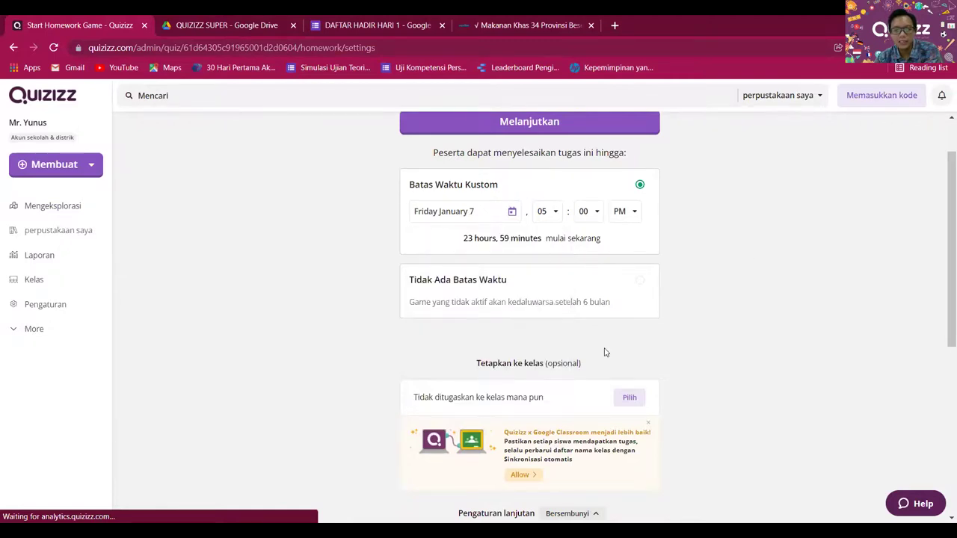
{"action": "scroll", "coordinate": [598, 340], "scroll_direction": "down", "scroll_amount": 4}
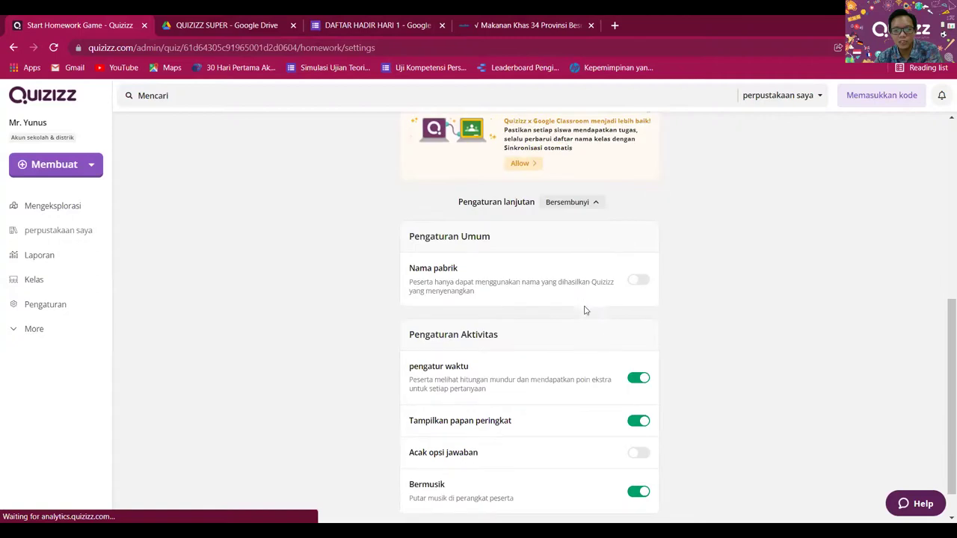
{"action": "scroll", "coordinate": [612, 349], "scroll_direction": "down", "scroll_amount": 1}
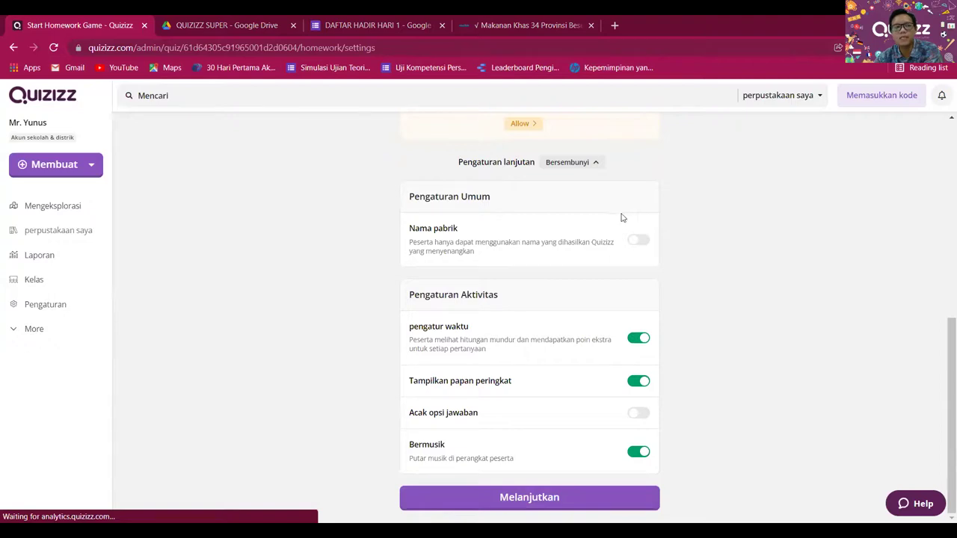
Open the Kuis lucu report from Laporan and scroll through its 46 participants ranked by score
{"action": "left_click", "coordinate": [46, 256]}
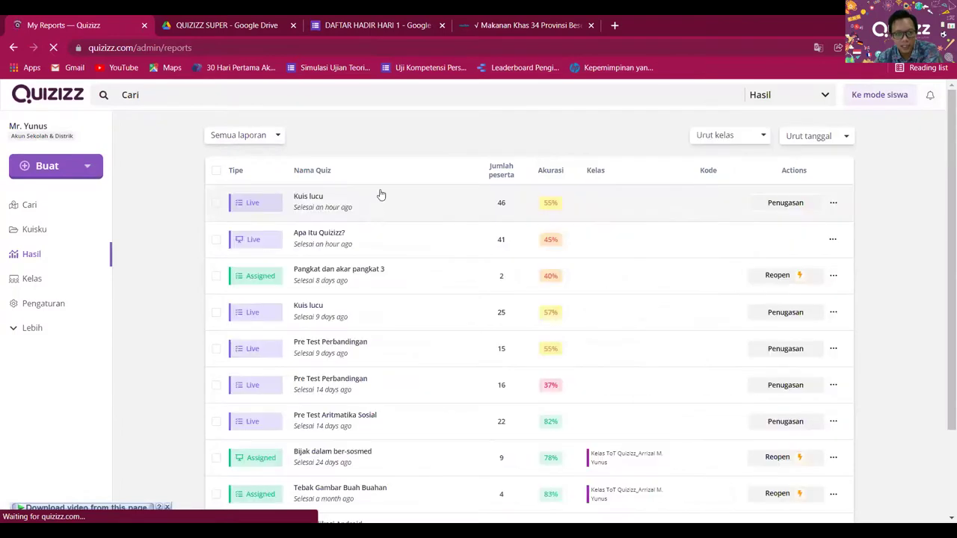
{"action": "left_click", "coordinate": [478, 210]}
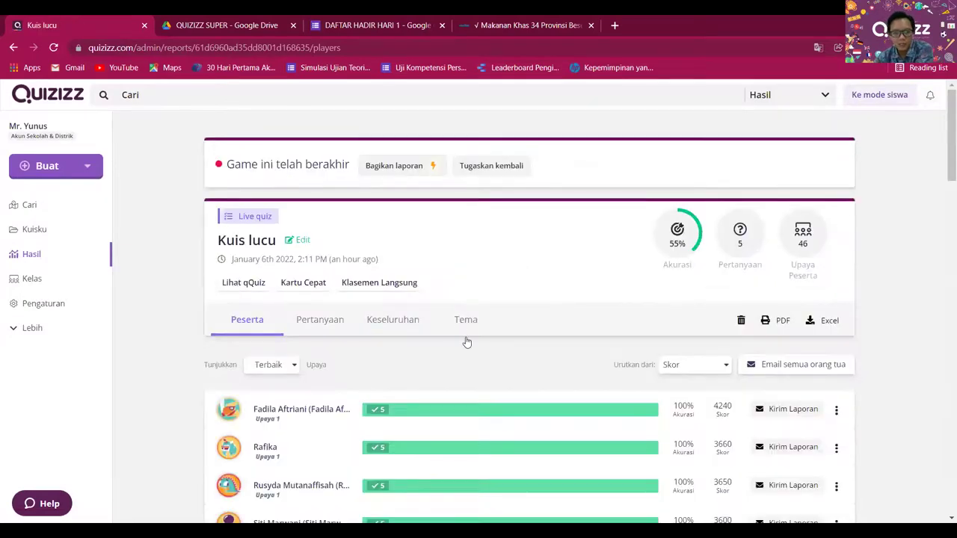
{"action": "scroll", "coordinate": [344, 363], "scroll_direction": "down", "scroll_amount": 2}
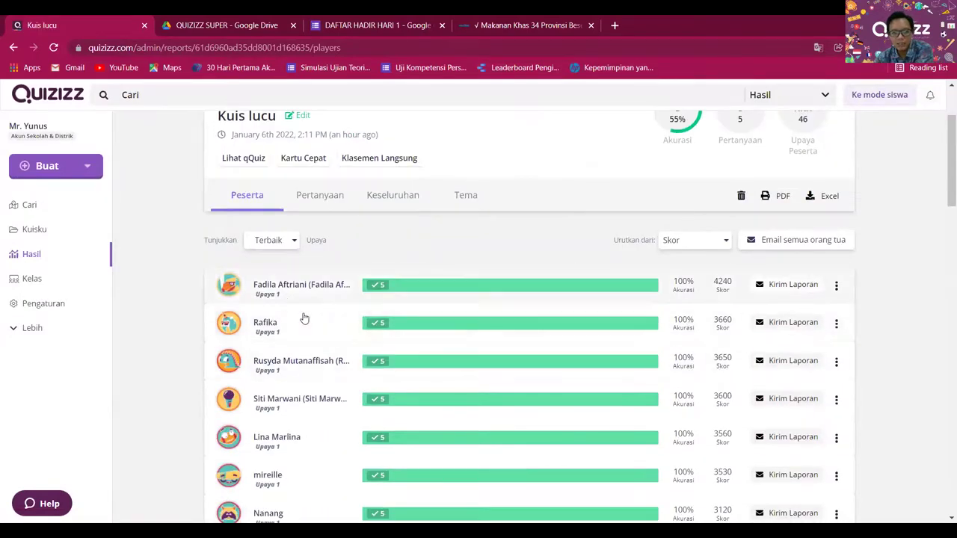
{"action": "scroll", "coordinate": [314, 339], "scroll_direction": "down", "scroll_amount": 2}
{"action": "scroll", "coordinate": [314, 337], "scroll_direction": "down", "scroll_amount": 2}
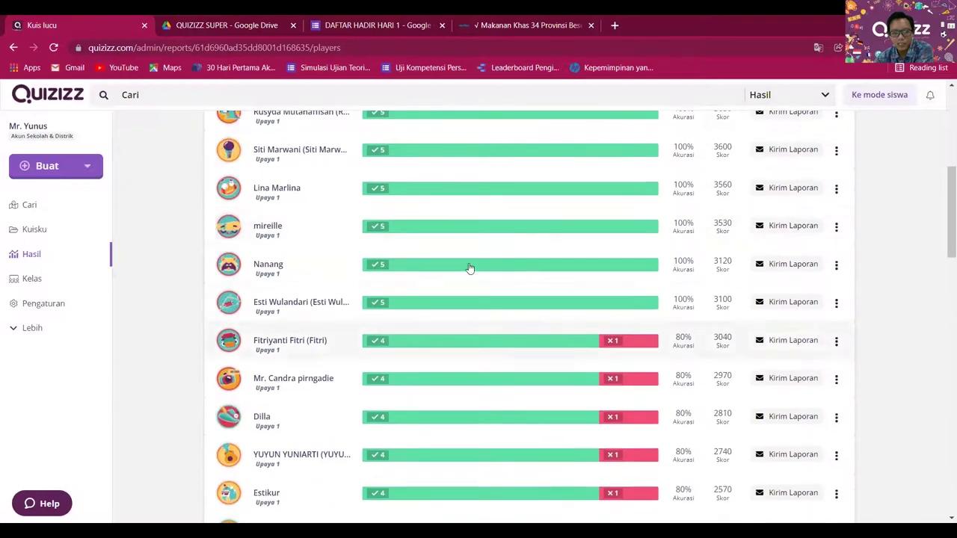
{"action": "scroll", "coordinate": [385, 291], "scroll_direction": "down", "scroll_amount": 1}
{"action": "scroll", "coordinate": [407, 299], "scroll_direction": "down", "scroll_amount": 8}
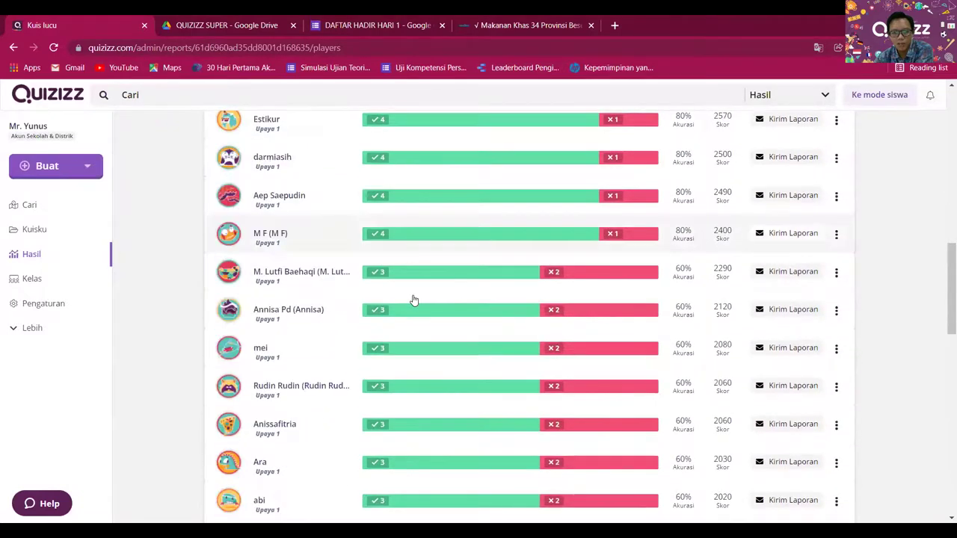
{"action": "scroll", "coordinate": [413, 300], "scroll_direction": "down", "scroll_amount": 5}
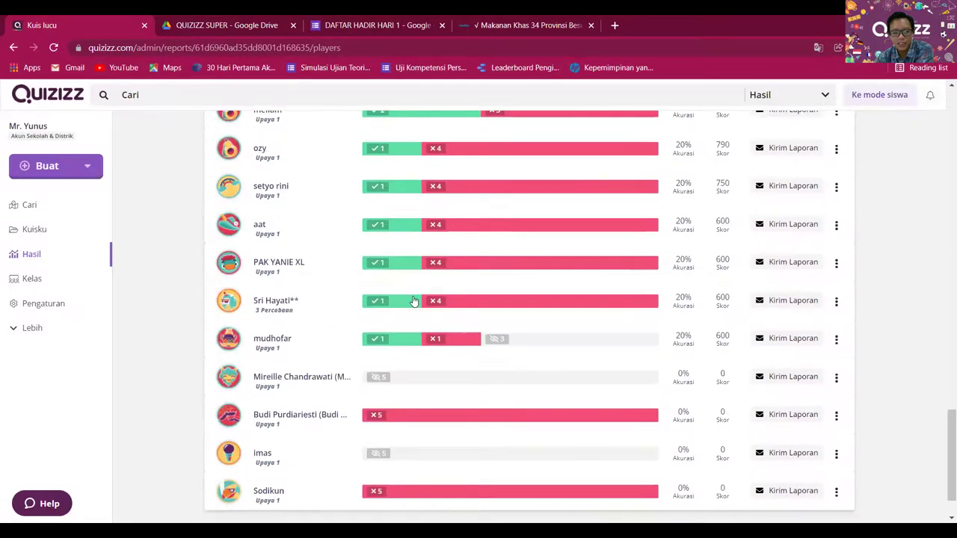
{"action": "scroll", "coordinate": [332, 359], "scroll_direction": "up", "scroll_amount": 9}
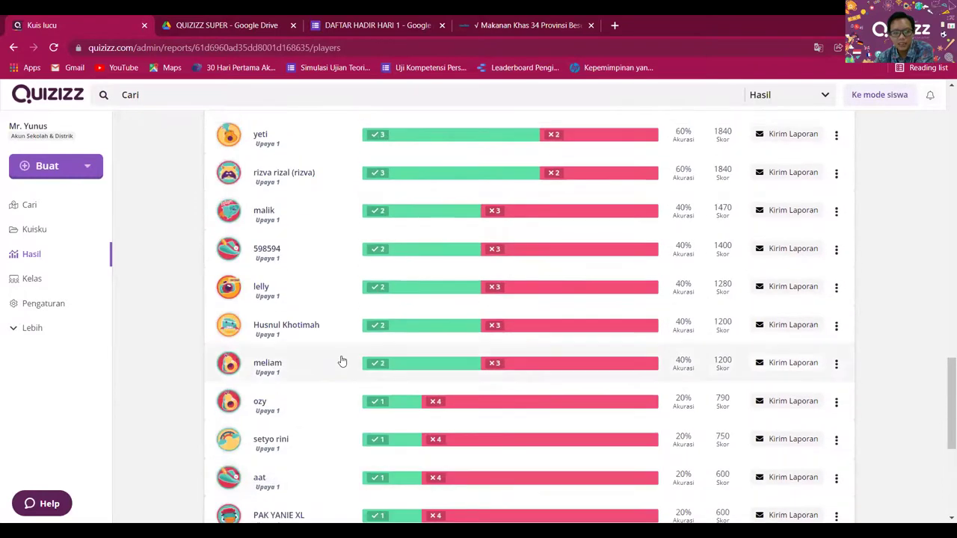
{"action": "scroll", "coordinate": [335, 327], "scroll_direction": "up", "scroll_amount": 8}
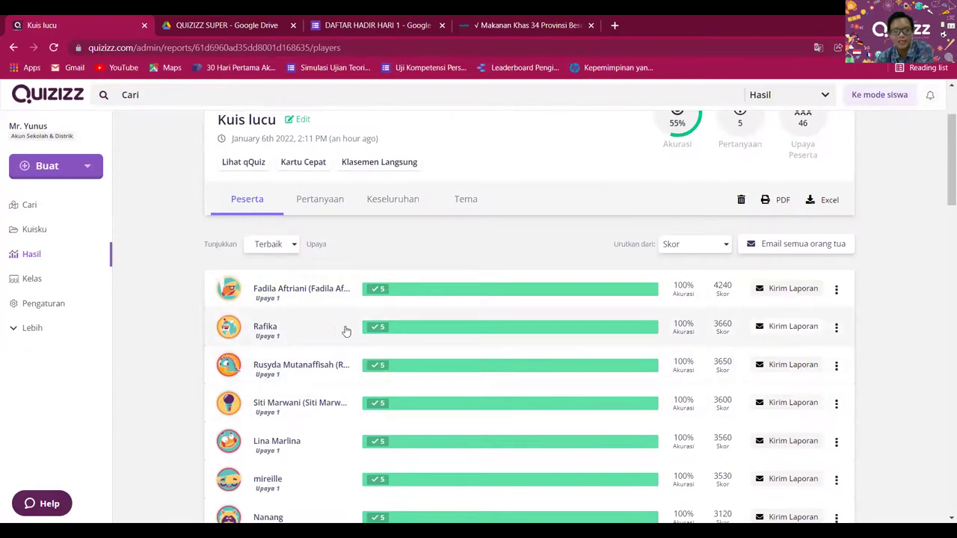
{"action": "scroll", "coordinate": [306, 320], "scroll_direction": "up", "scroll_amount": 1}
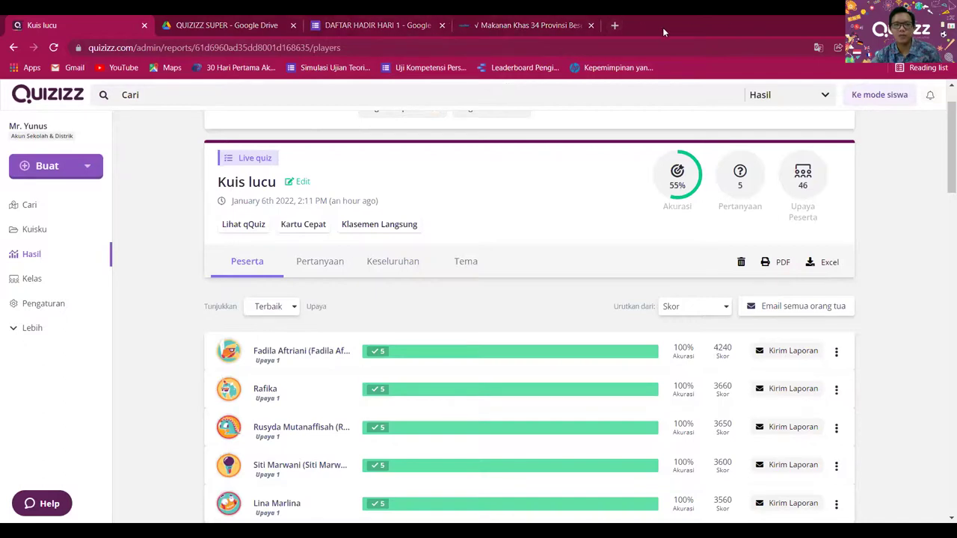
Close the Makanan Khas, DAFTAR HADIR HARI 1 and QUIZIZZ SUPER tabs, keeping the Kuis lucu report
{"action": "left_click", "coordinate": [591, 26]}
{"action": "left_click", "coordinate": [442, 25]}
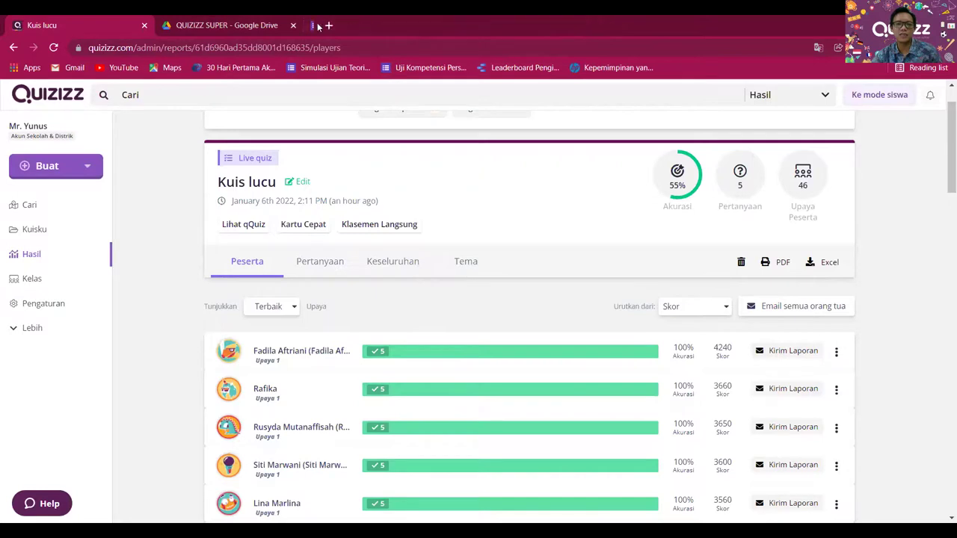
{"action": "left_click", "coordinate": [293, 26]}
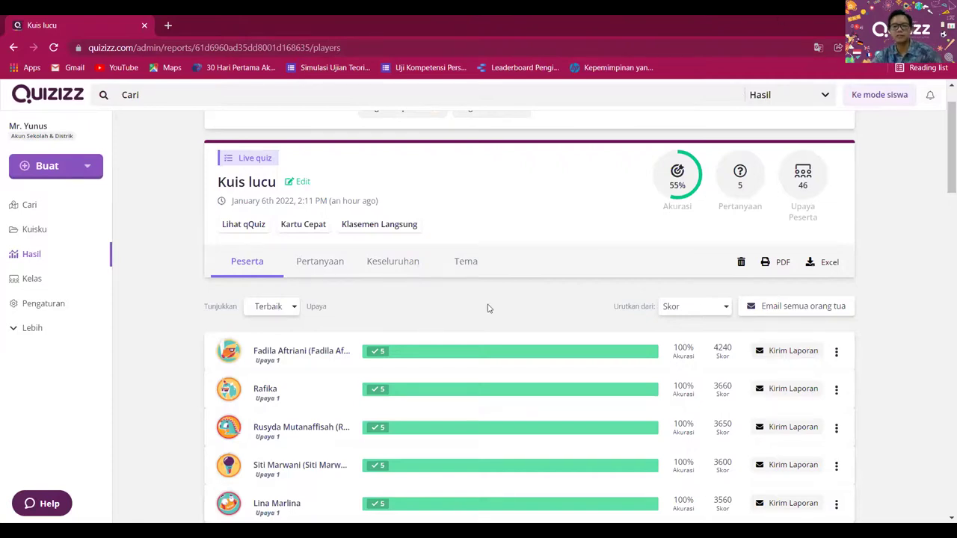
{"action": "scroll", "coordinate": [494, 308], "scroll_direction": "down", "scroll_amount": 5}
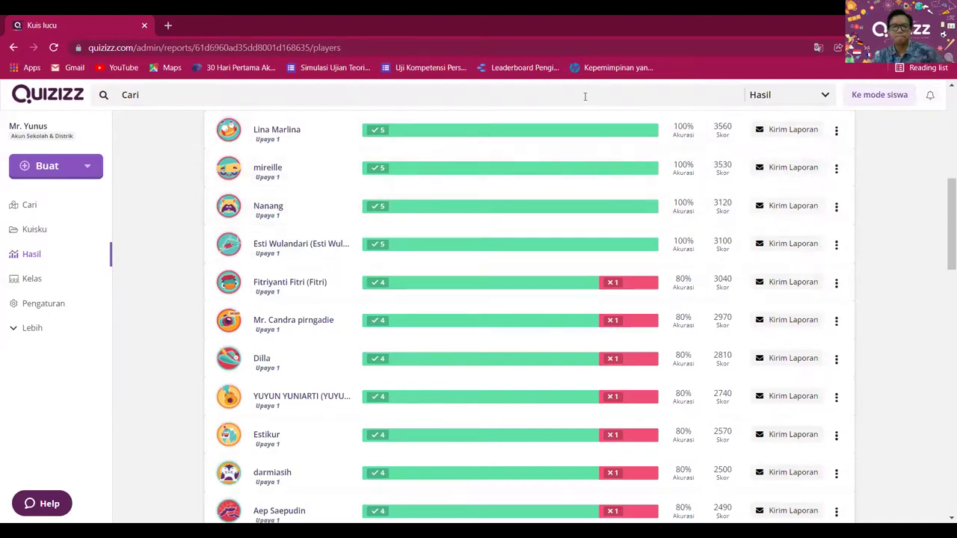
{"action": "scroll", "coordinate": [583, 93], "scroll_direction": "up", "scroll_amount": 6}
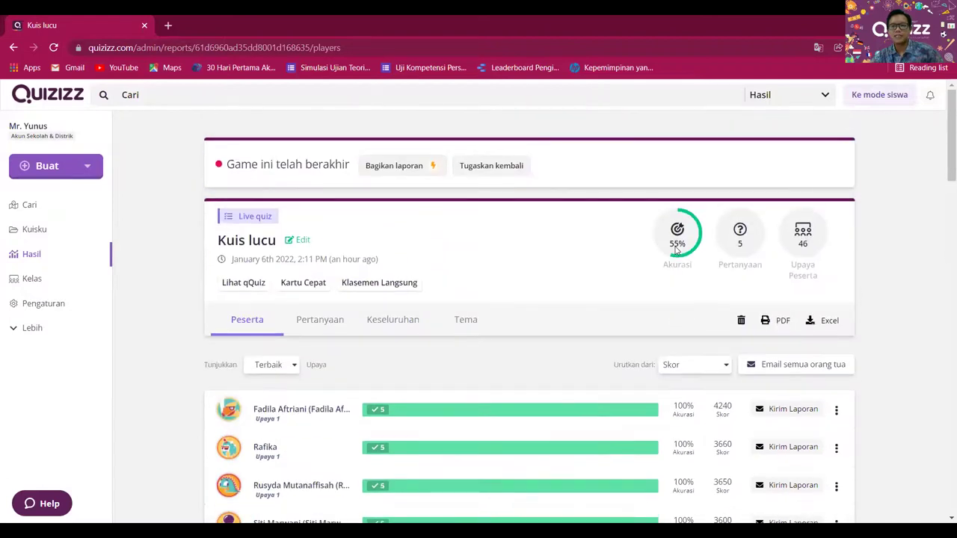